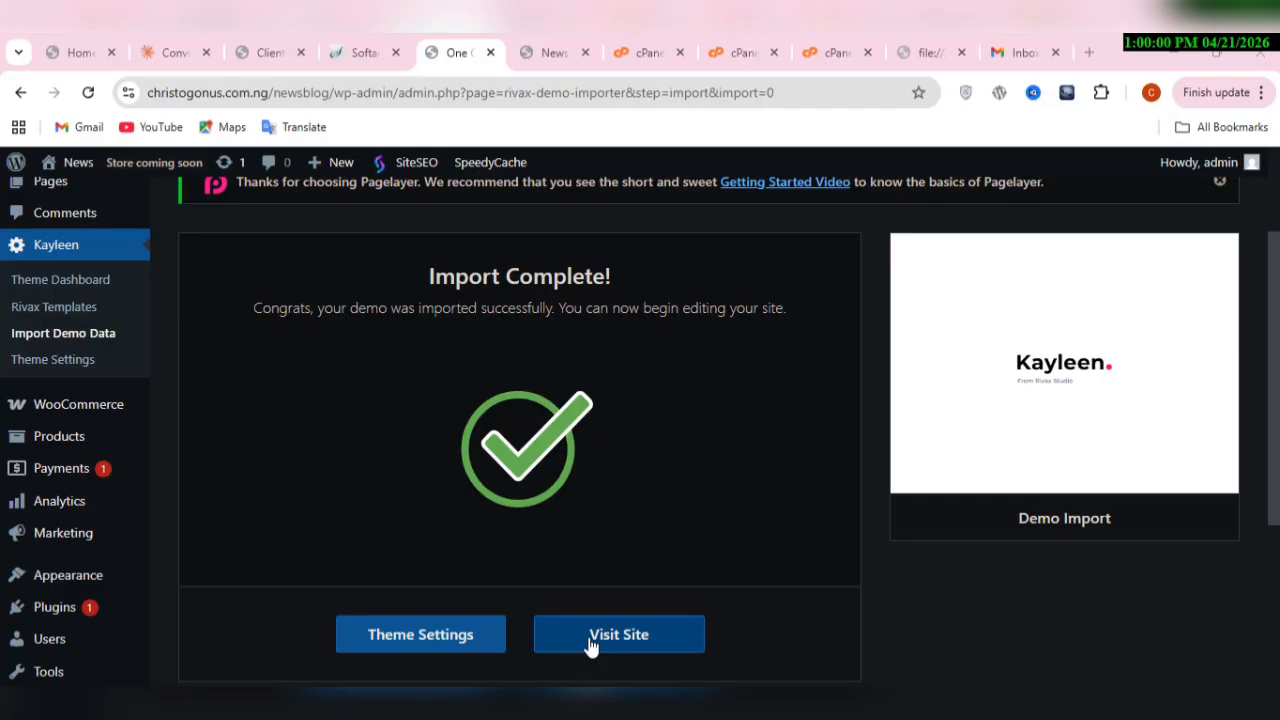
Step: Reload the news blog's front page and review the Home 05 demo homepage
{"action": "left_click", "coordinate": [530, 50]}
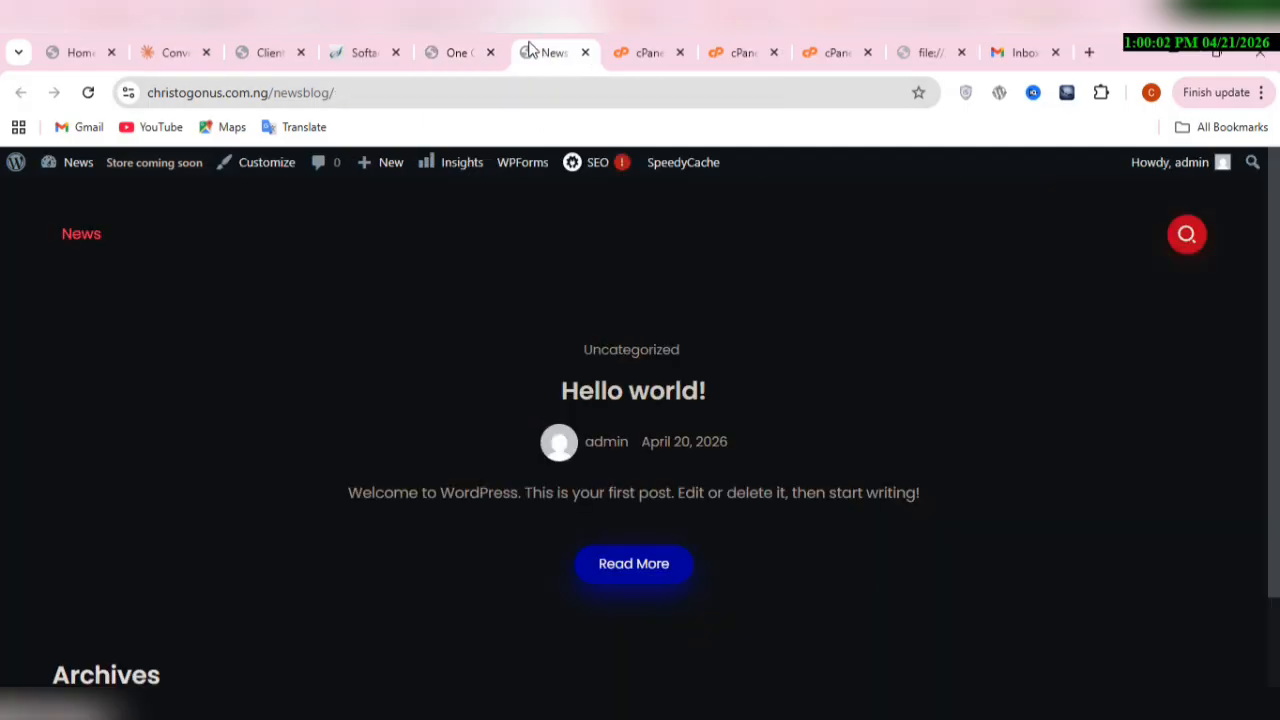
{"action": "left_click", "coordinate": [88, 93]}
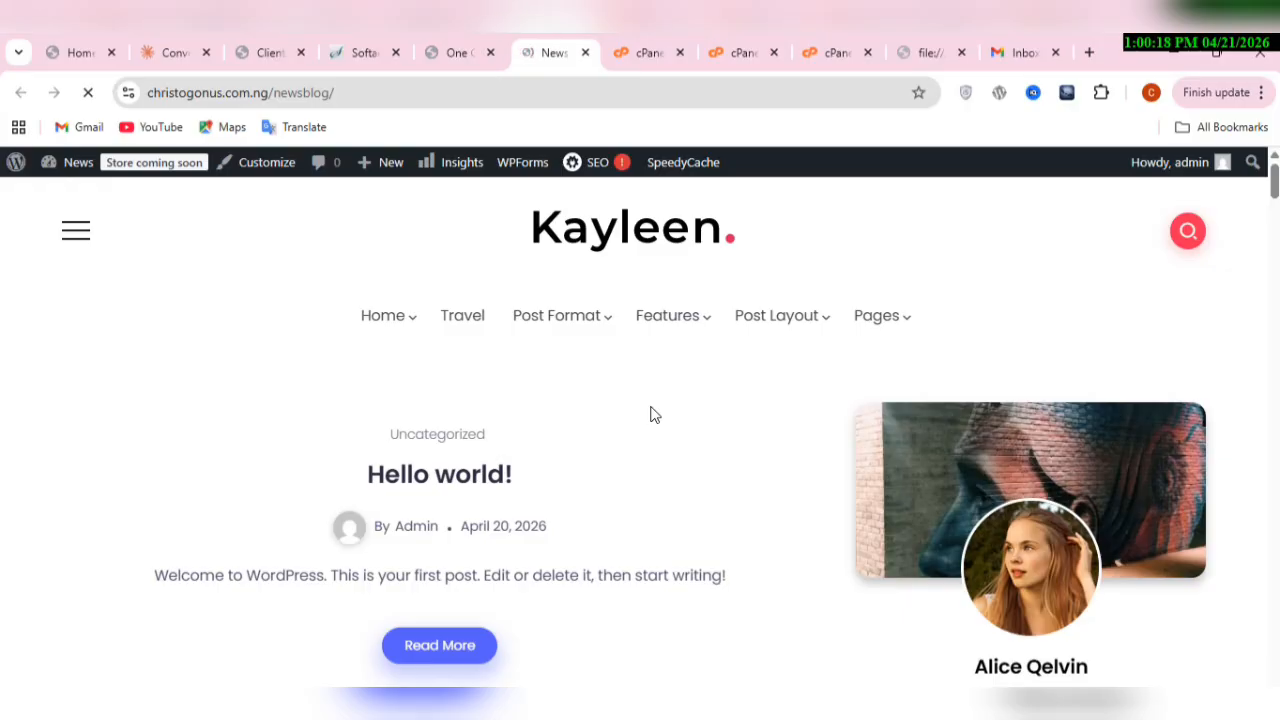
{"action": "mouse_move", "coordinate": [437, 314]}
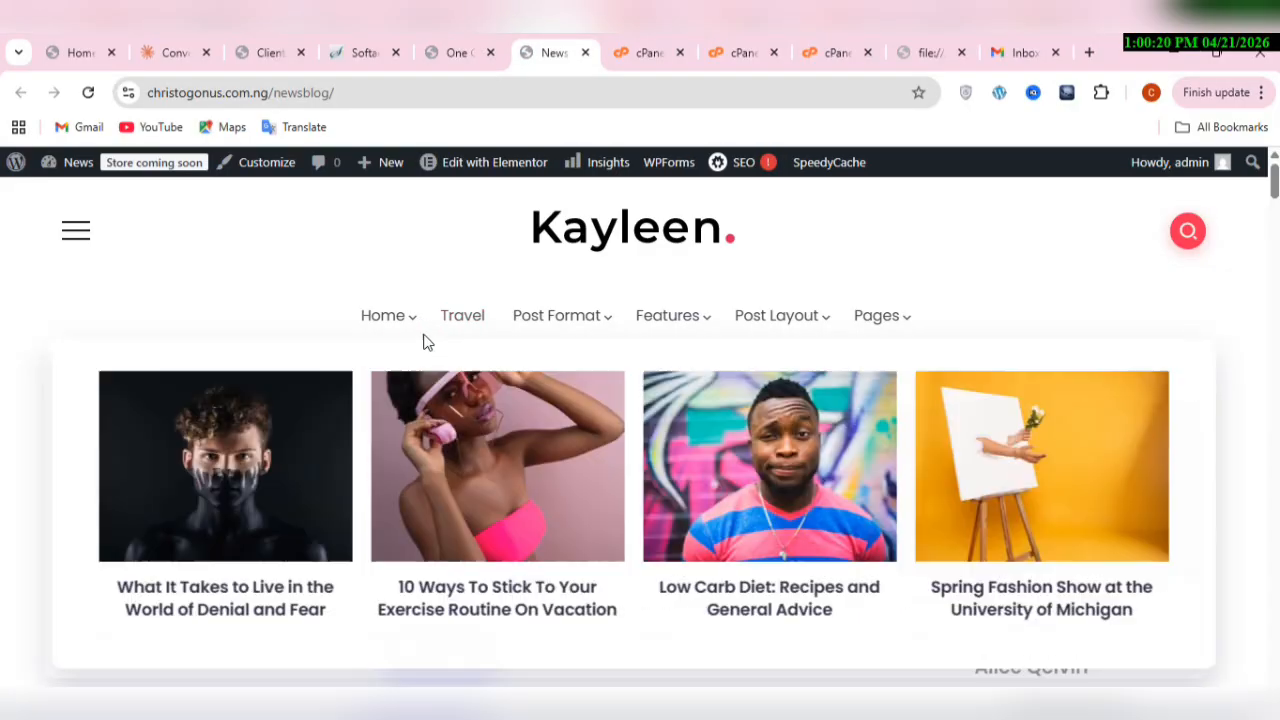
{"action": "mouse_move", "coordinate": [405, 326]}
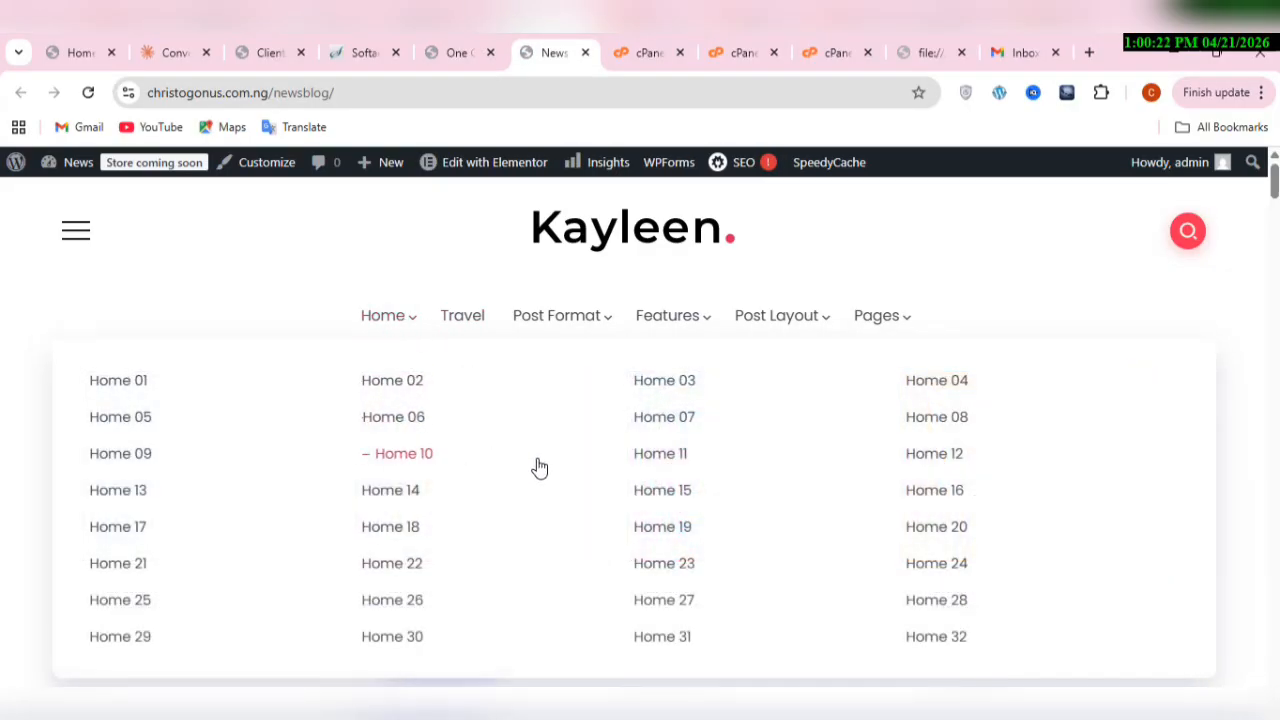
{"action": "left_click", "coordinate": [133, 427]}
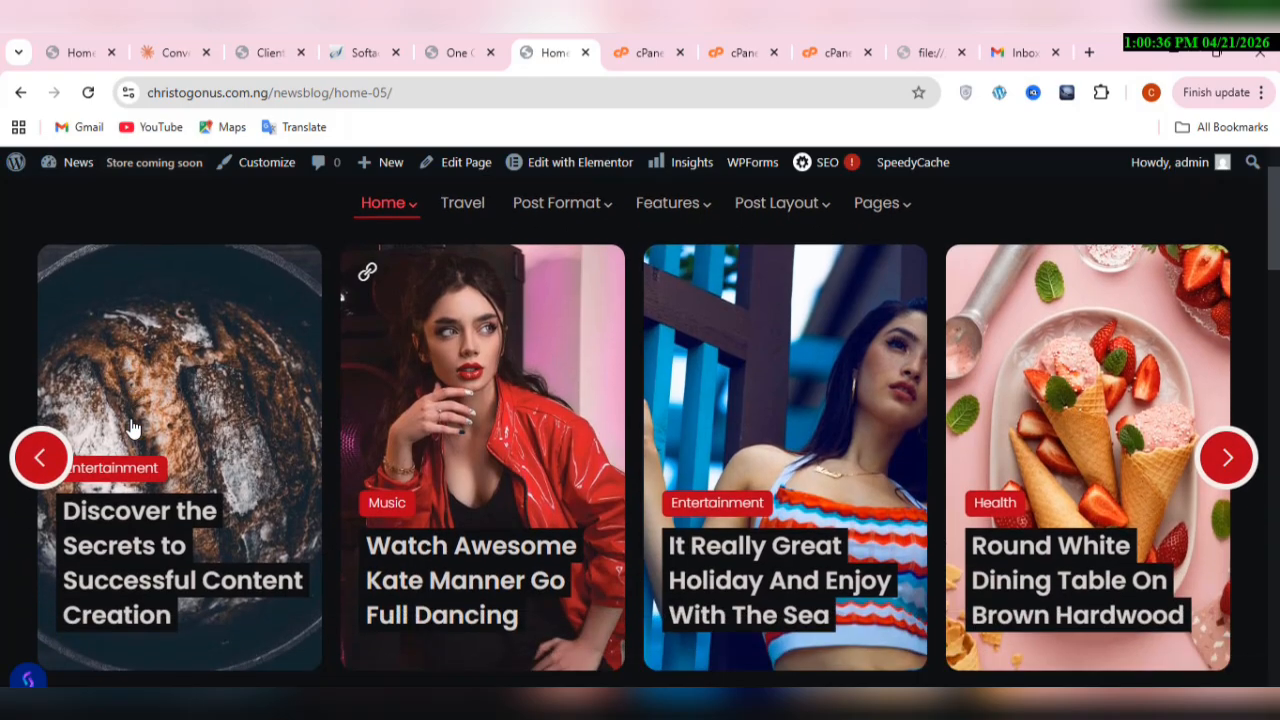
{"action": "scroll", "coordinate": [133, 428], "scroll_direction": "down", "scroll_amount": 5}
{"action": "scroll", "coordinate": [133, 428], "scroll_direction": "down", "scroll_amount": 6}
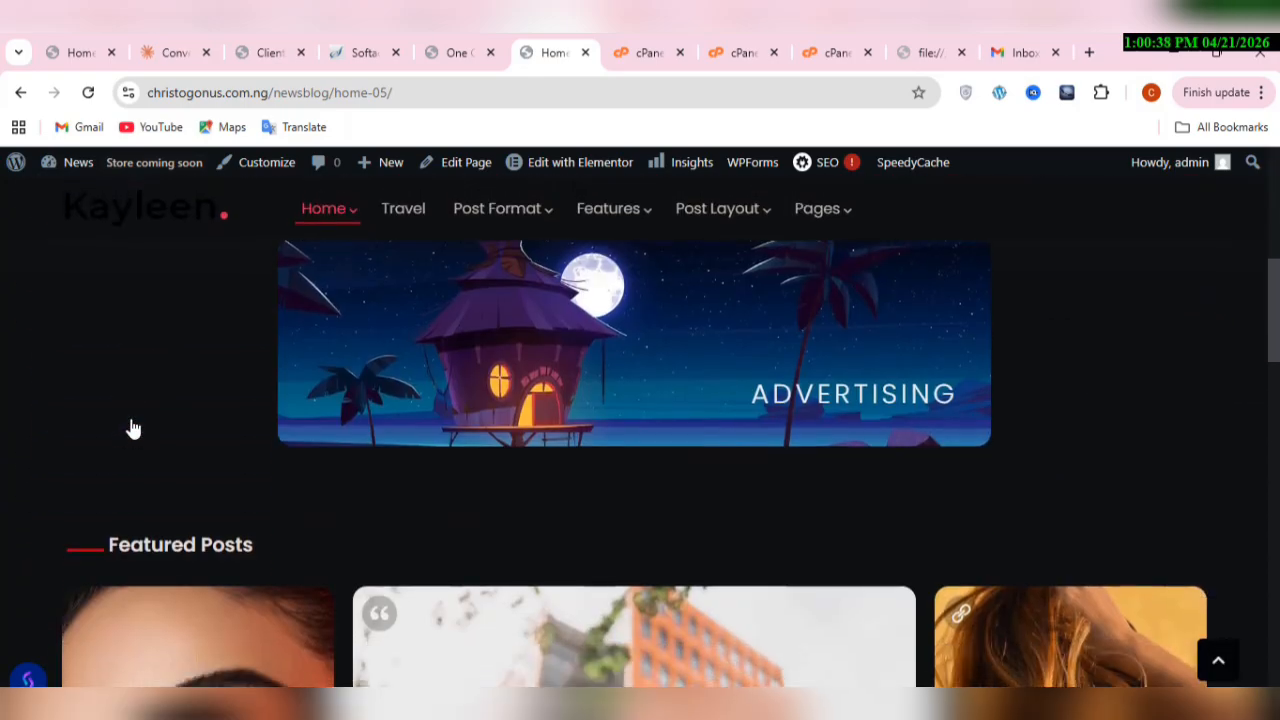
{"action": "scroll", "coordinate": [133, 428], "scroll_direction": "up", "scroll_amount": 8}
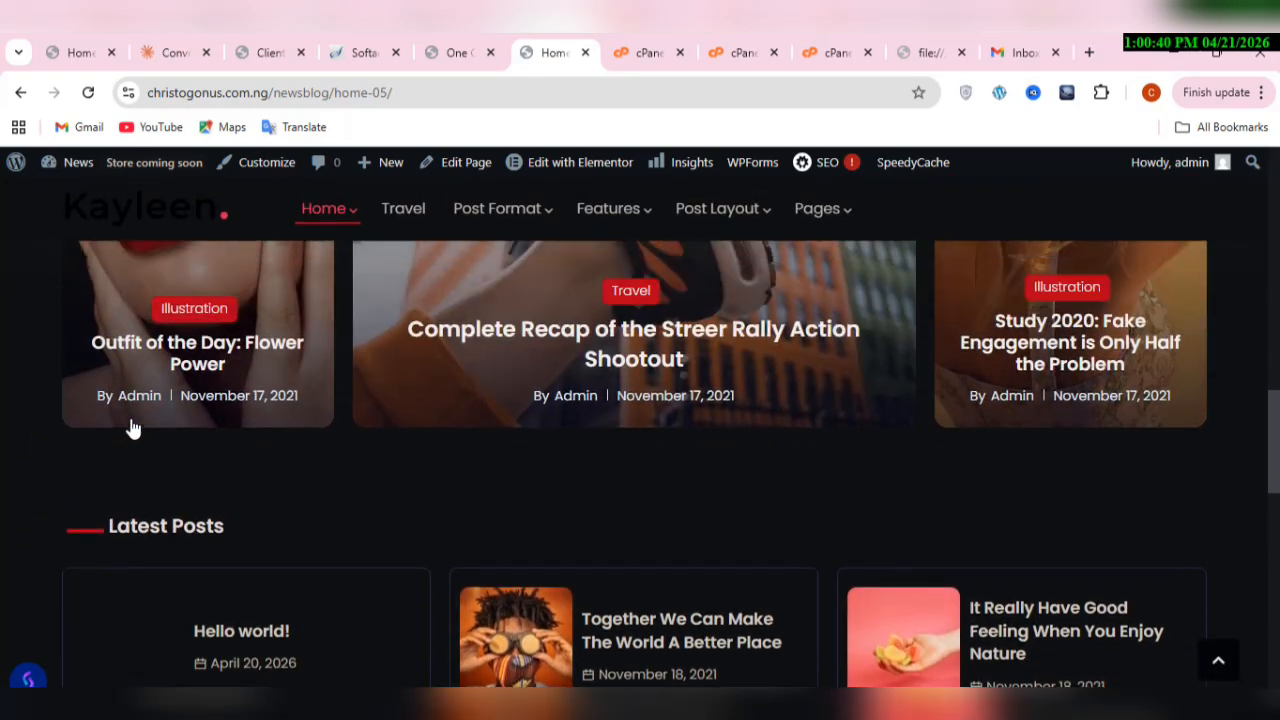
{"action": "scroll", "coordinate": [133, 428], "scroll_direction": "up", "scroll_amount": 4}
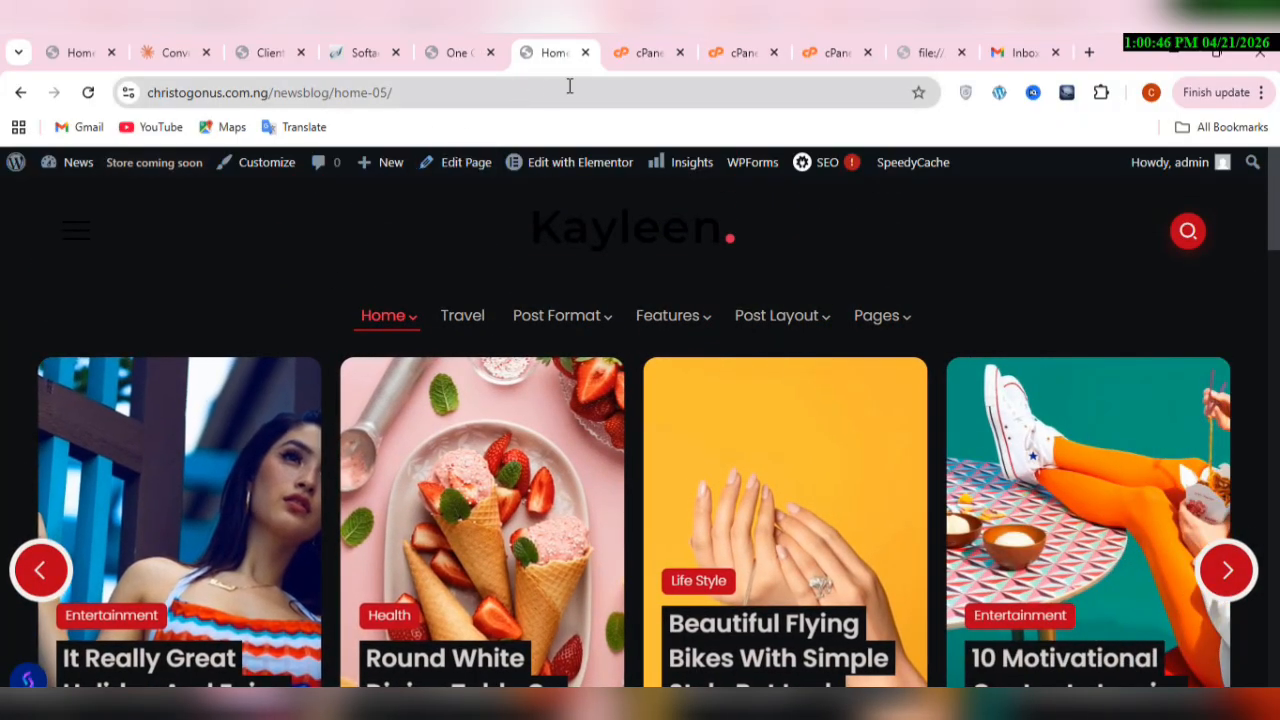
Step: Load the Kayleen theme dashboard in the site admin and check the Home menu on the live site
{"action": "left_click", "coordinate": [450, 57]}
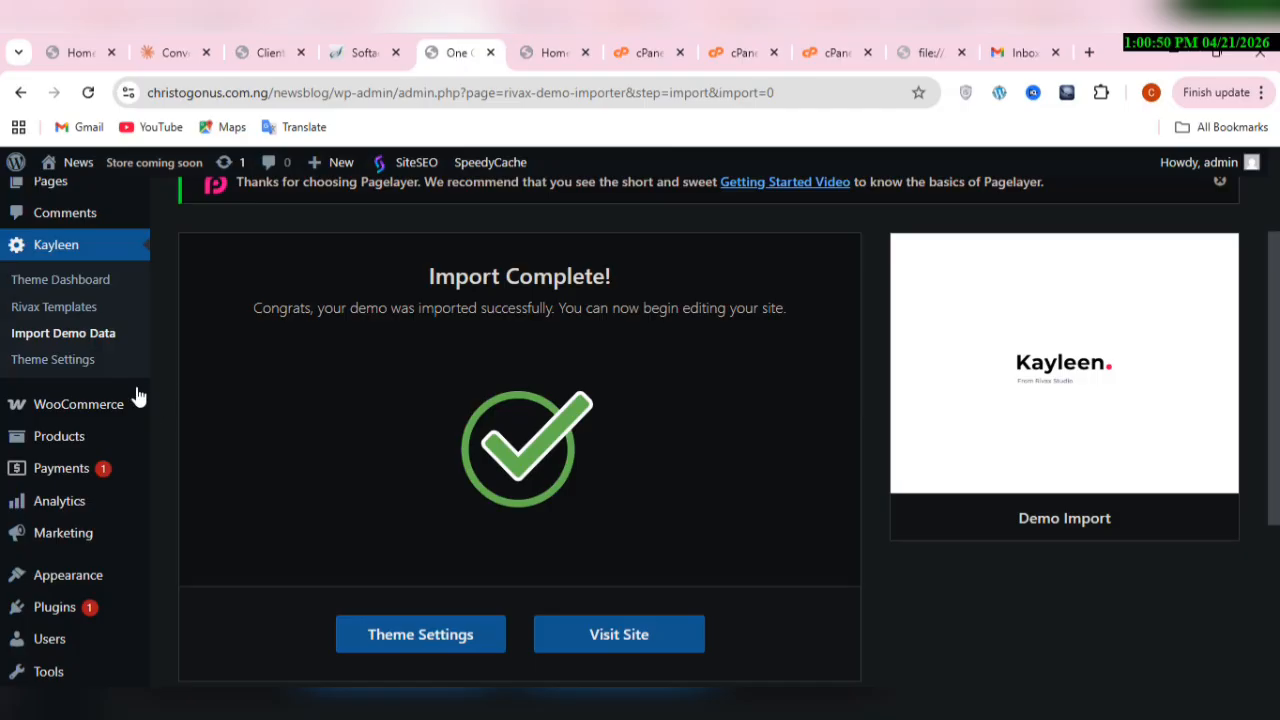
{"action": "left_click", "coordinate": [68, 283]}
{"action": "left_click", "coordinate": [514, 60]}
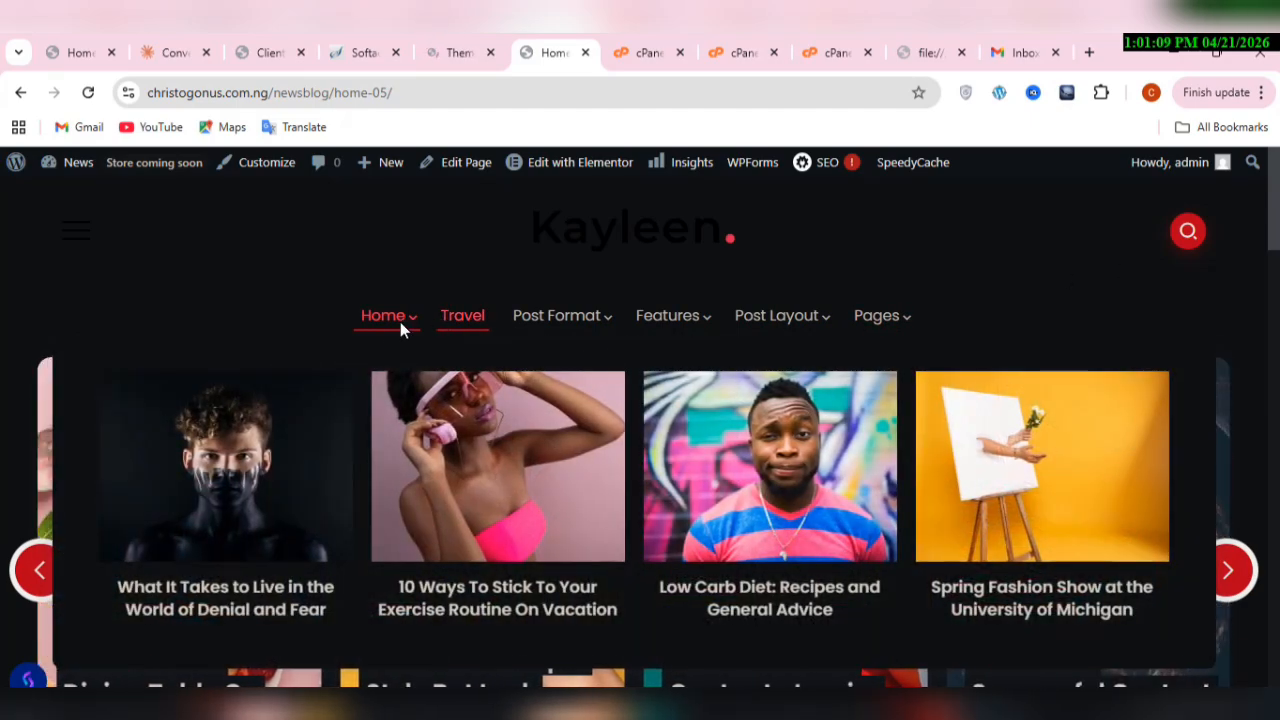
{"action": "mouse_move", "coordinate": [400, 323]}
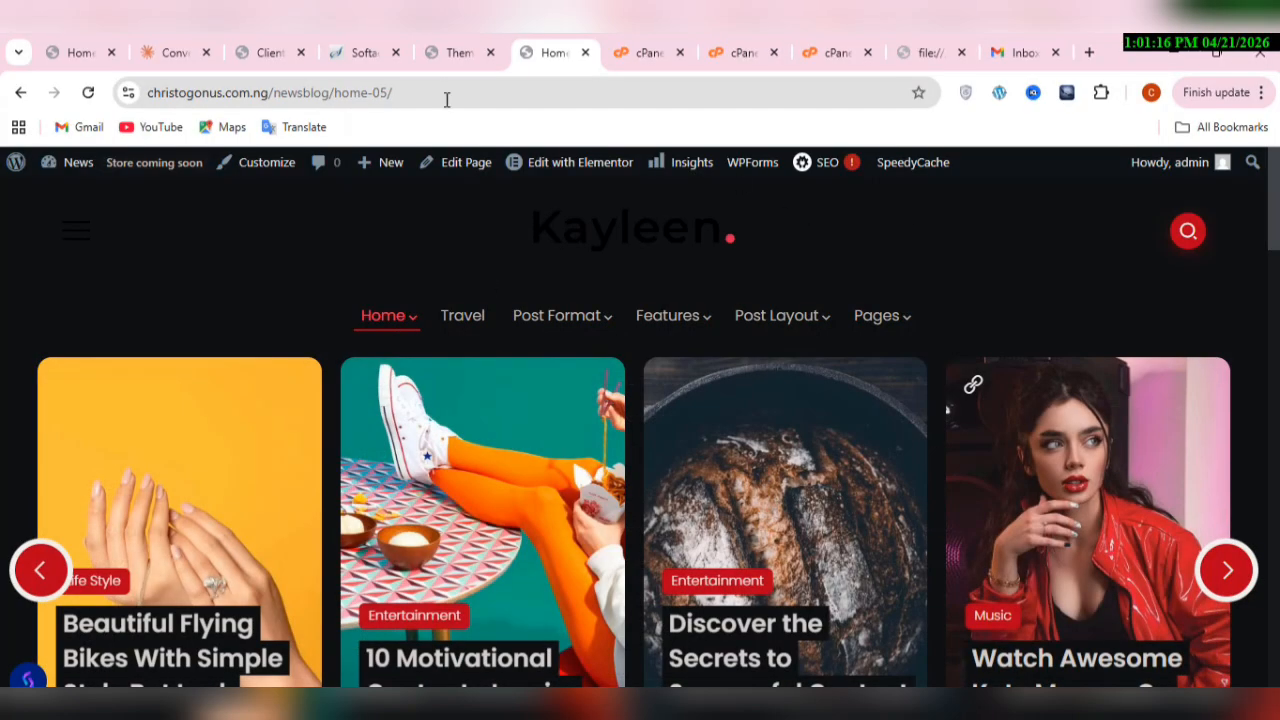
Step: Review the setup steps on the Kayleen theme dashboard, from installing plugins to getting help
{"action": "left_click", "coordinate": [470, 57]}
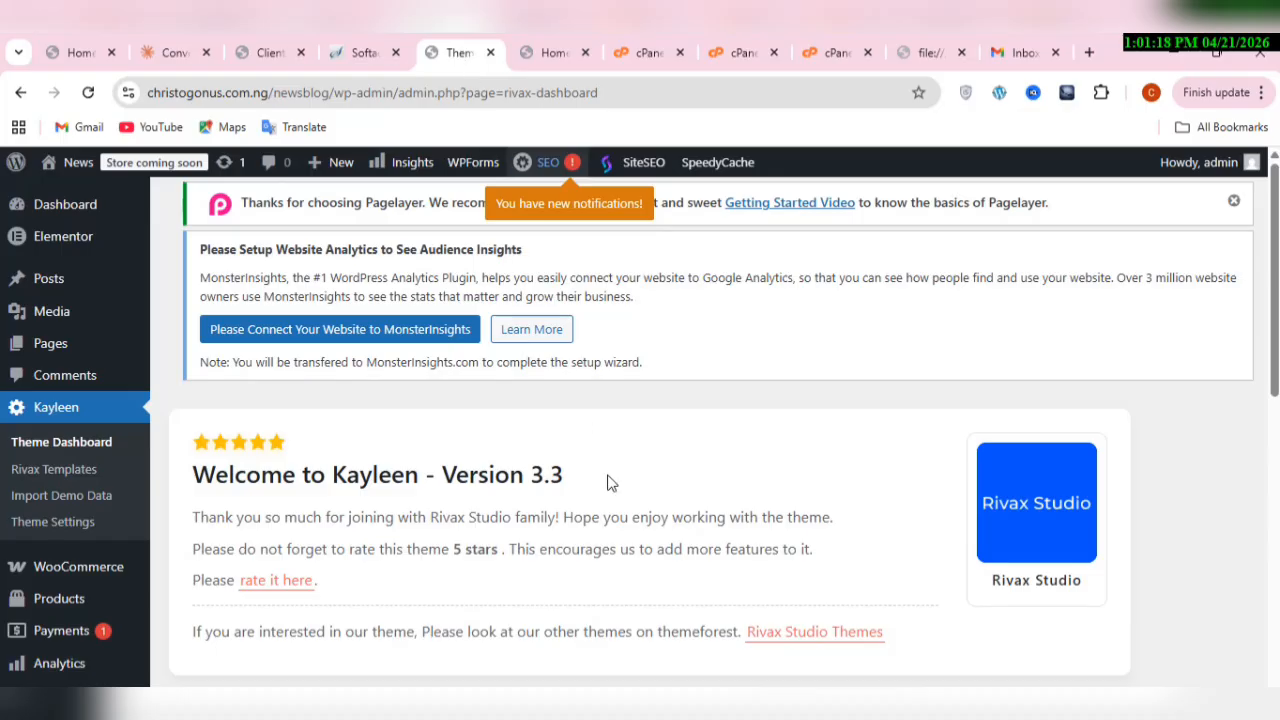
{"action": "scroll", "coordinate": [607, 483], "scroll_direction": "down", "scroll_amount": 4}
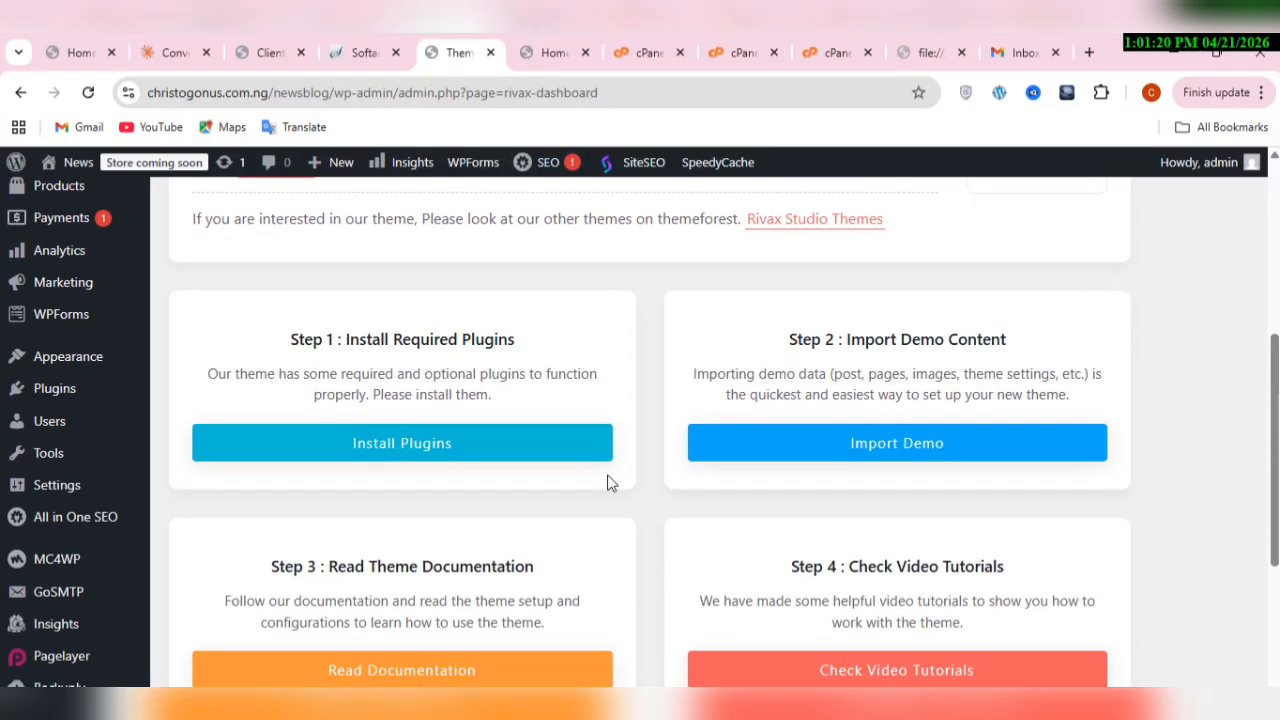
{"action": "scroll", "coordinate": [607, 483], "scroll_direction": "down", "scroll_amount": 3}
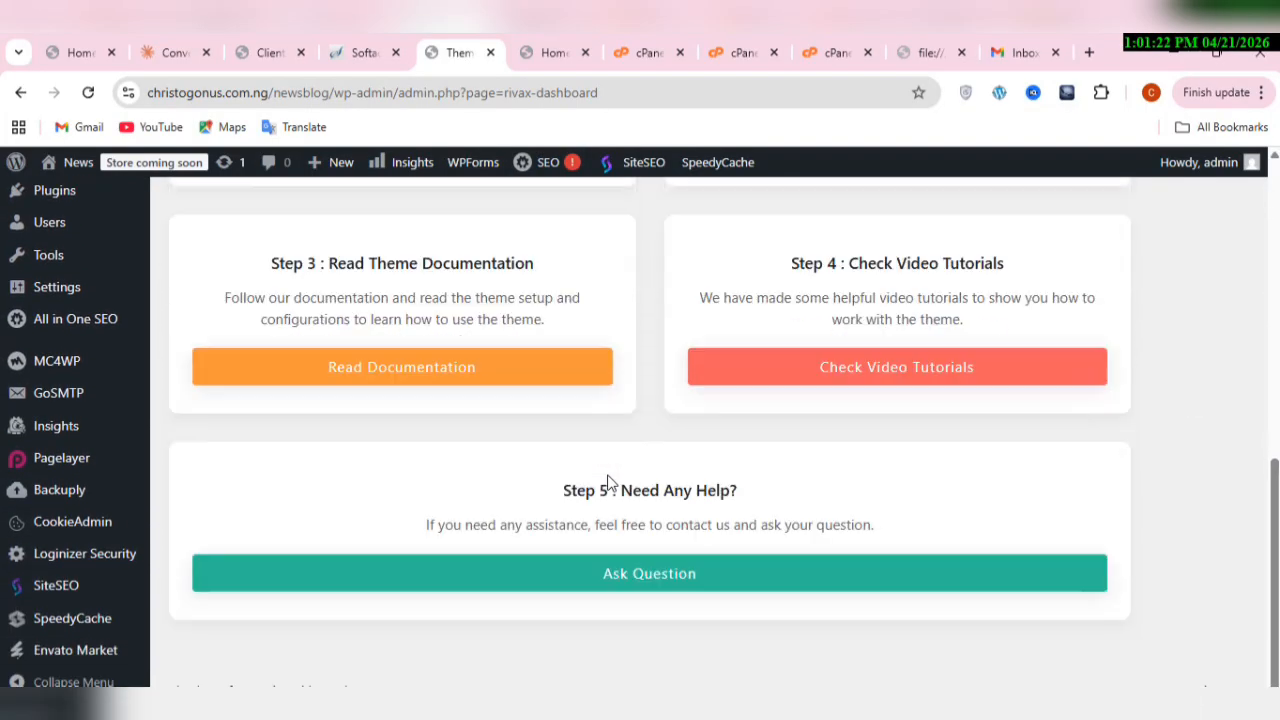
{"action": "scroll", "coordinate": [607, 478], "scroll_direction": "up", "scroll_amount": 6}
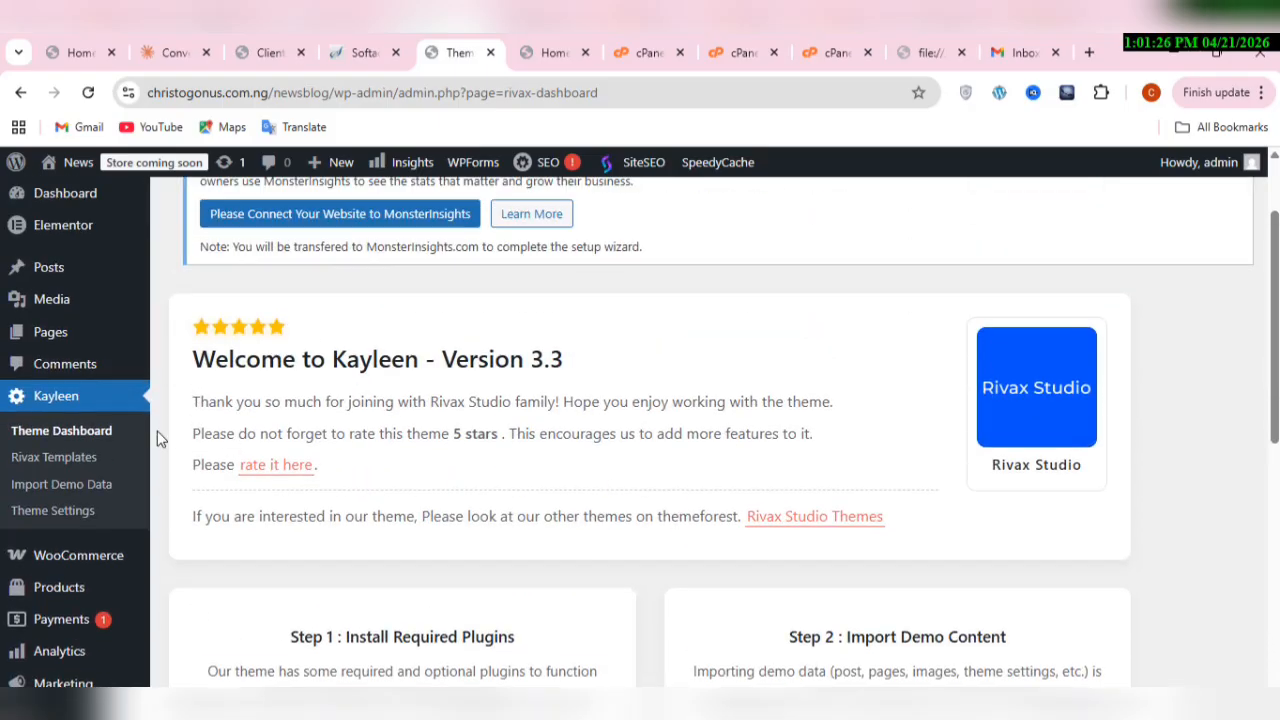
{"action": "scroll", "coordinate": [157, 438], "scroll_direction": "down", "scroll_amount": 1}
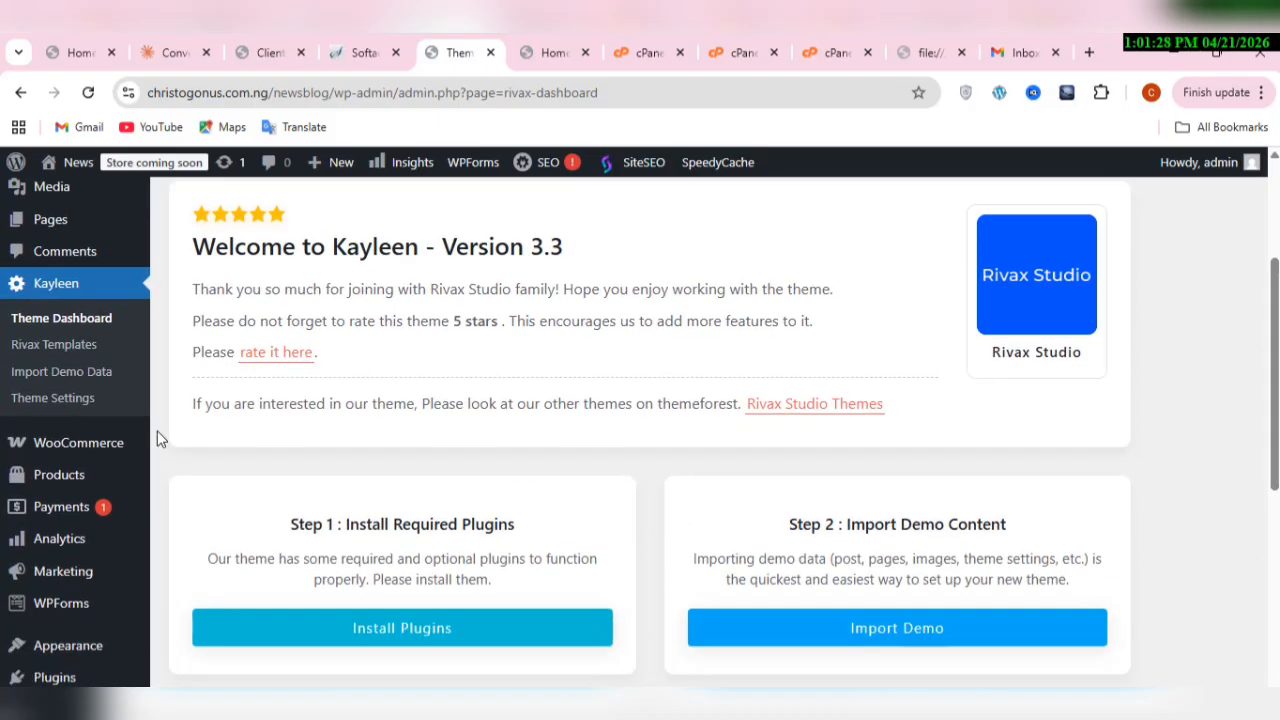
{"action": "scroll", "coordinate": [157, 438], "scroll_direction": "down", "scroll_amount": 6}
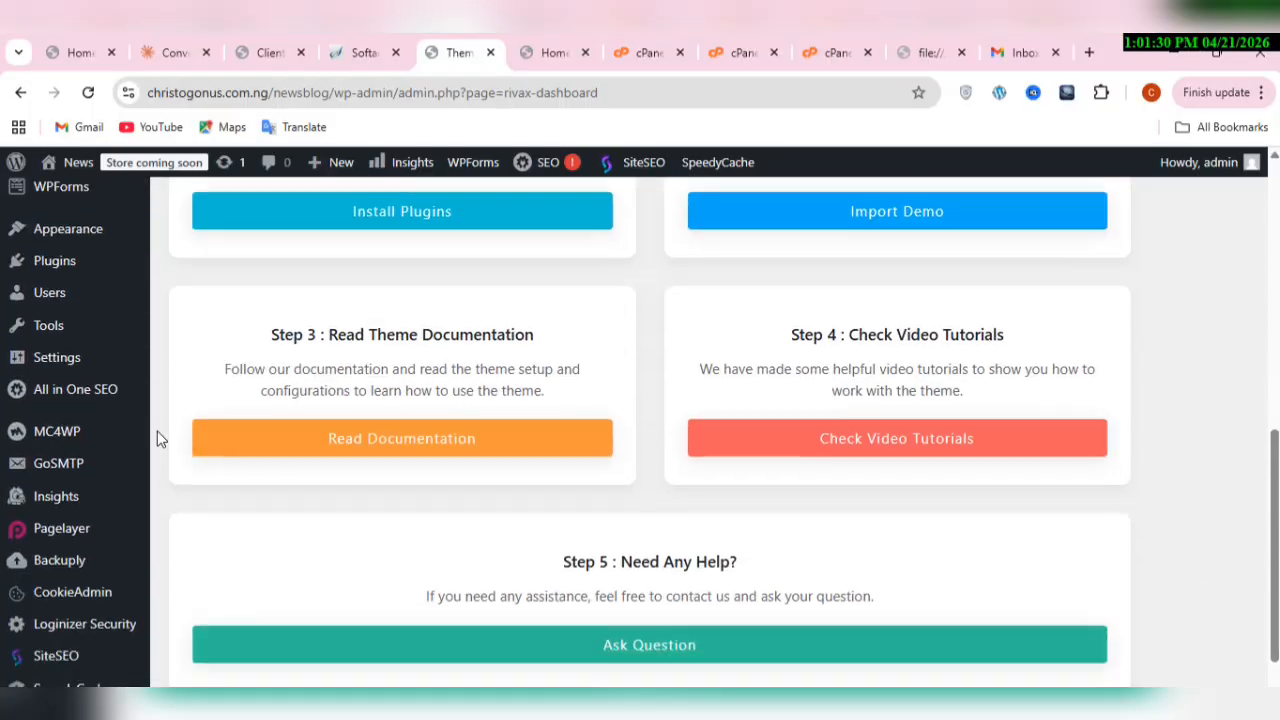
{"action": "scroll", "coordinate": [157, 437], "scroll_direction": "up", "scroll_amount": 3}
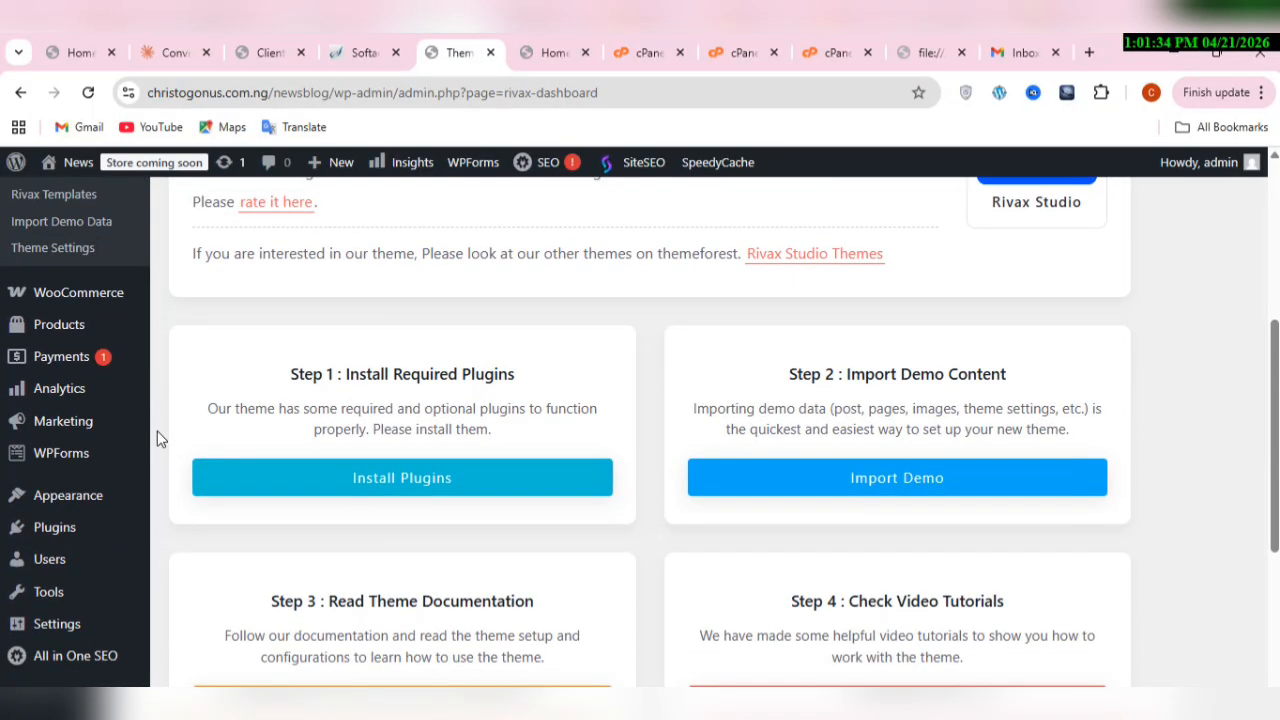
{"action": "scroll", "coordinate": [157, 438], "scroll_direction": "down", "scroll_amount": 3}
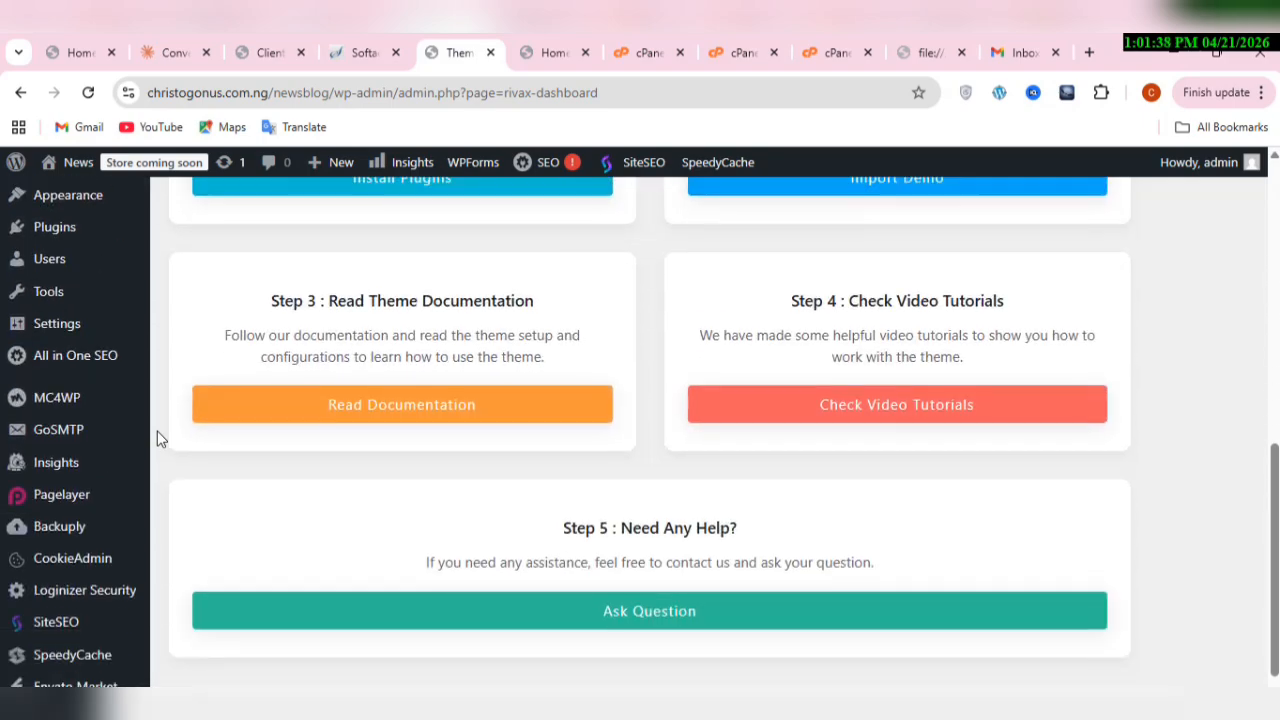
{"action": "scroll", "coordinate": [157, 433], "scroll_direction": "down", "scroll_amount": 1}
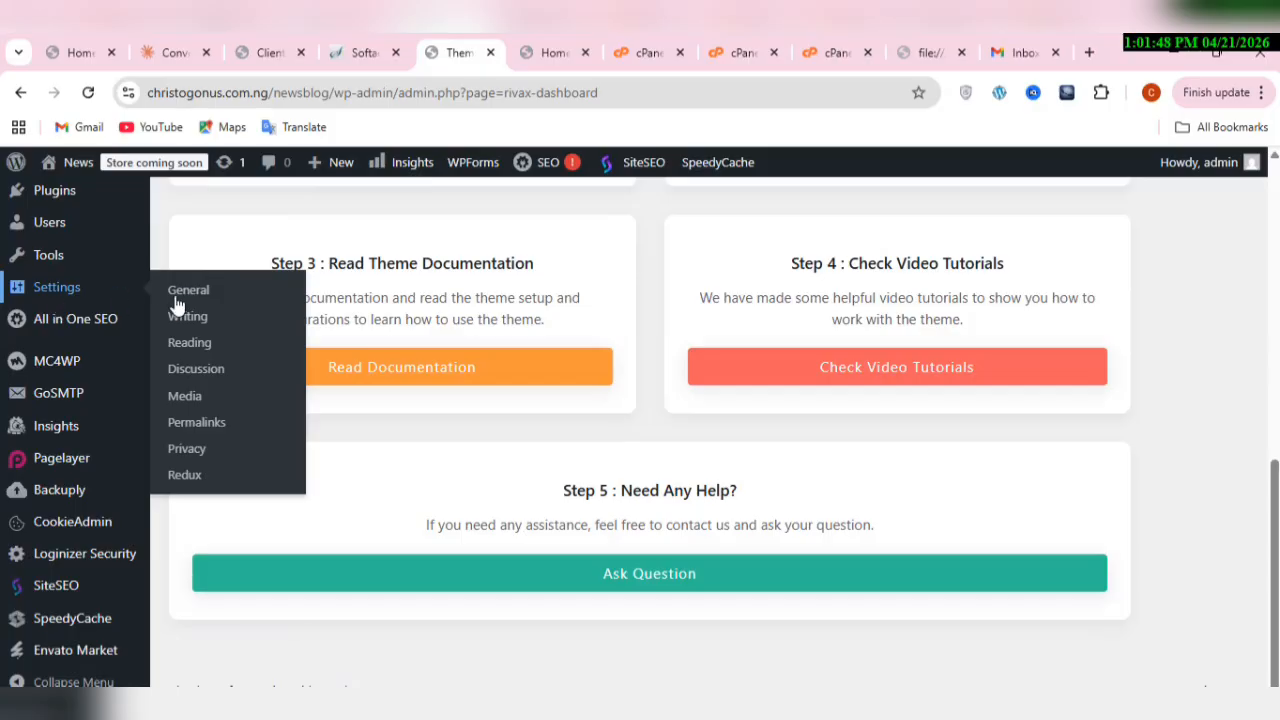
Step: In the Reading settings, display a static homepage, using Home 05 as the homepage and Blog Layout 1 as the posts page
{"action": "left_click", "coordinate": [219, 345]}
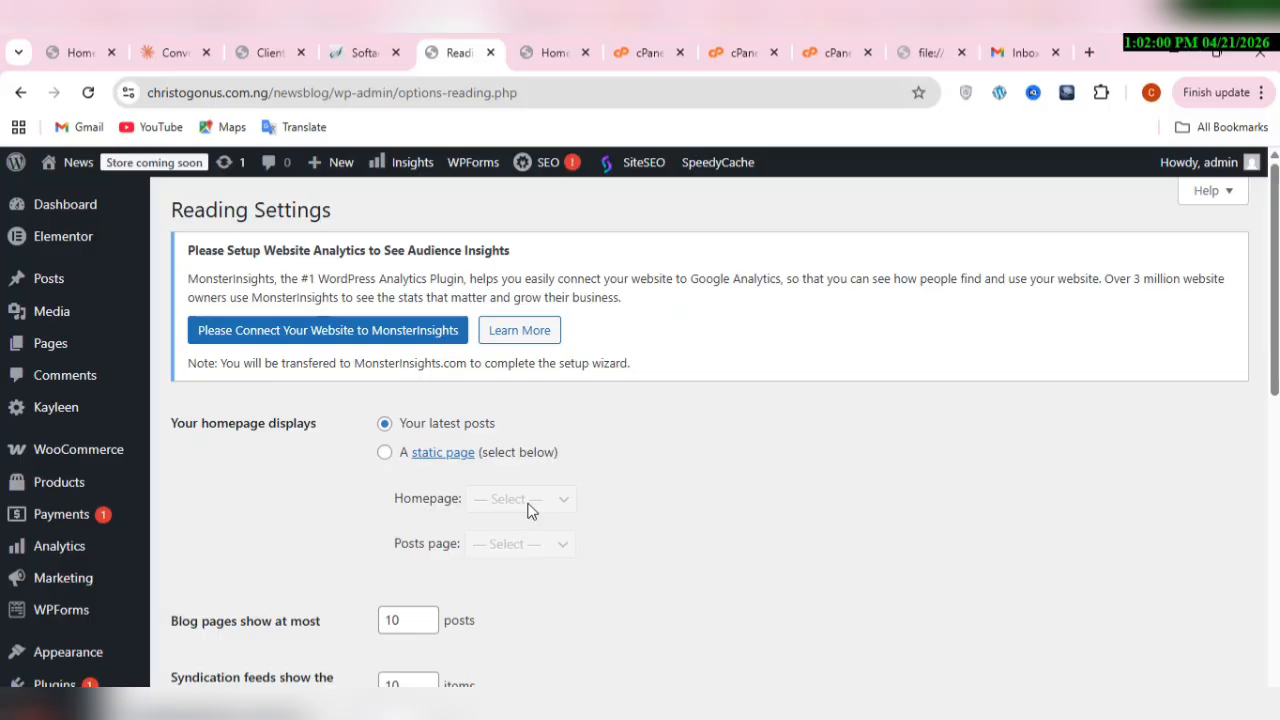
{"action": "left_click", "coordinate": [384, 453]}
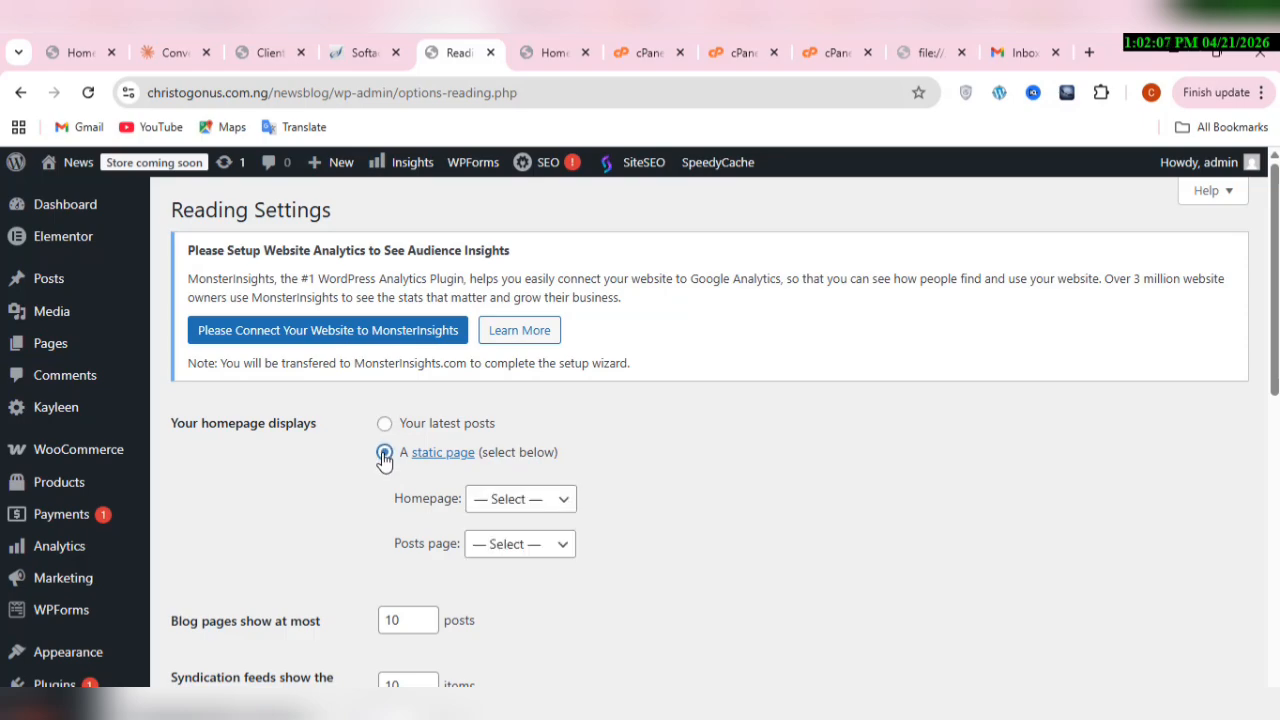
{"action": "left_click", "coordinate": [562, 510]}
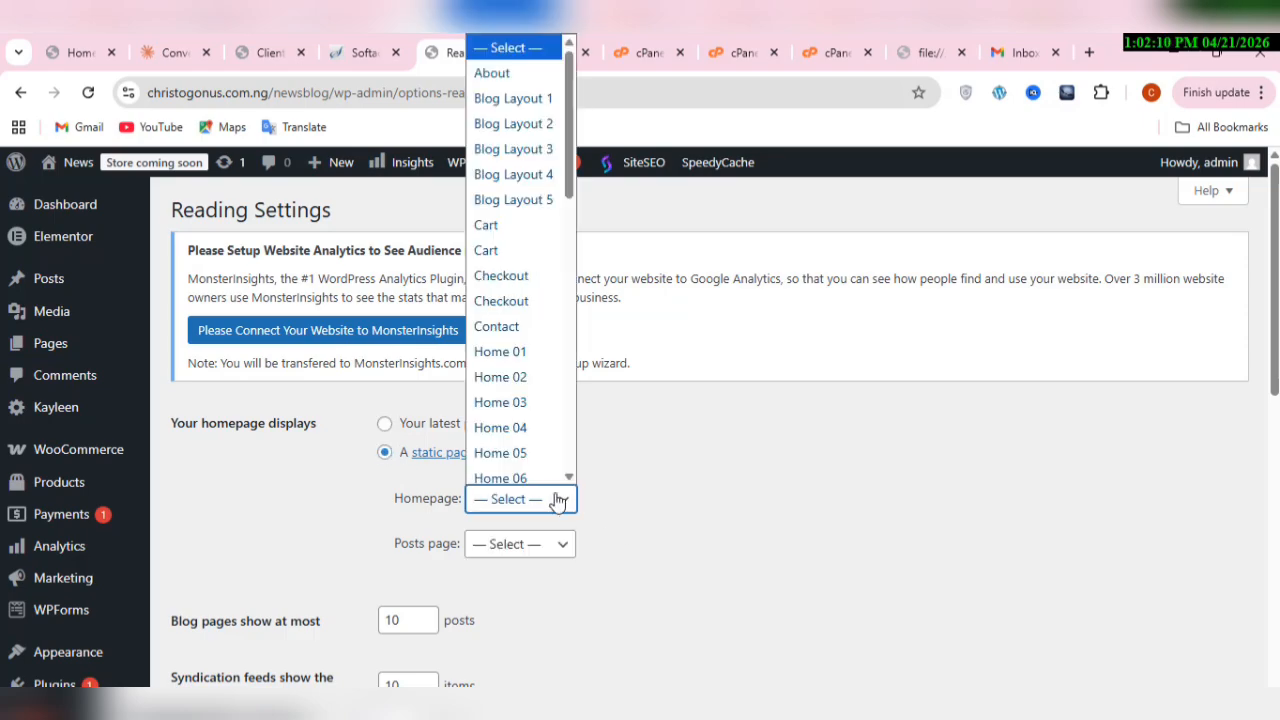
{"action": "left_click", "coordinate": [531, 455]}
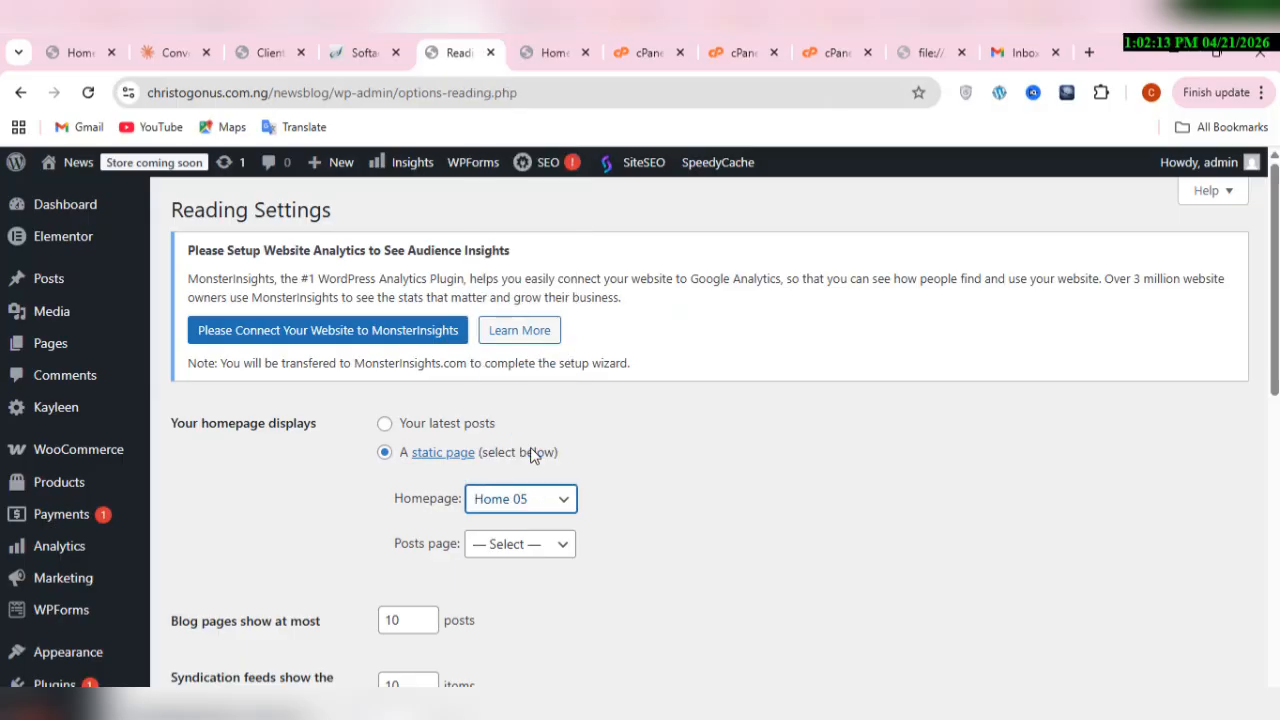
{"action": "left_click", "coordinate": [527, 552]}
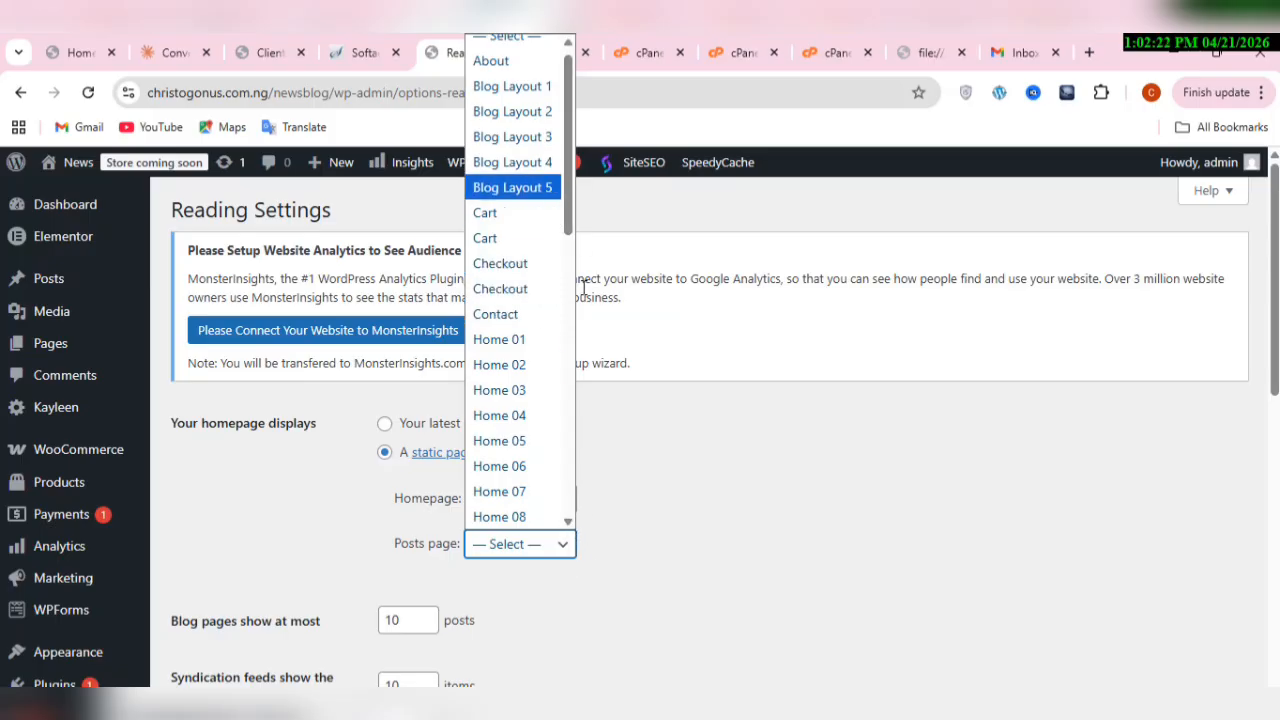
{"action": "left_click", "coordinate": [519, 88]}
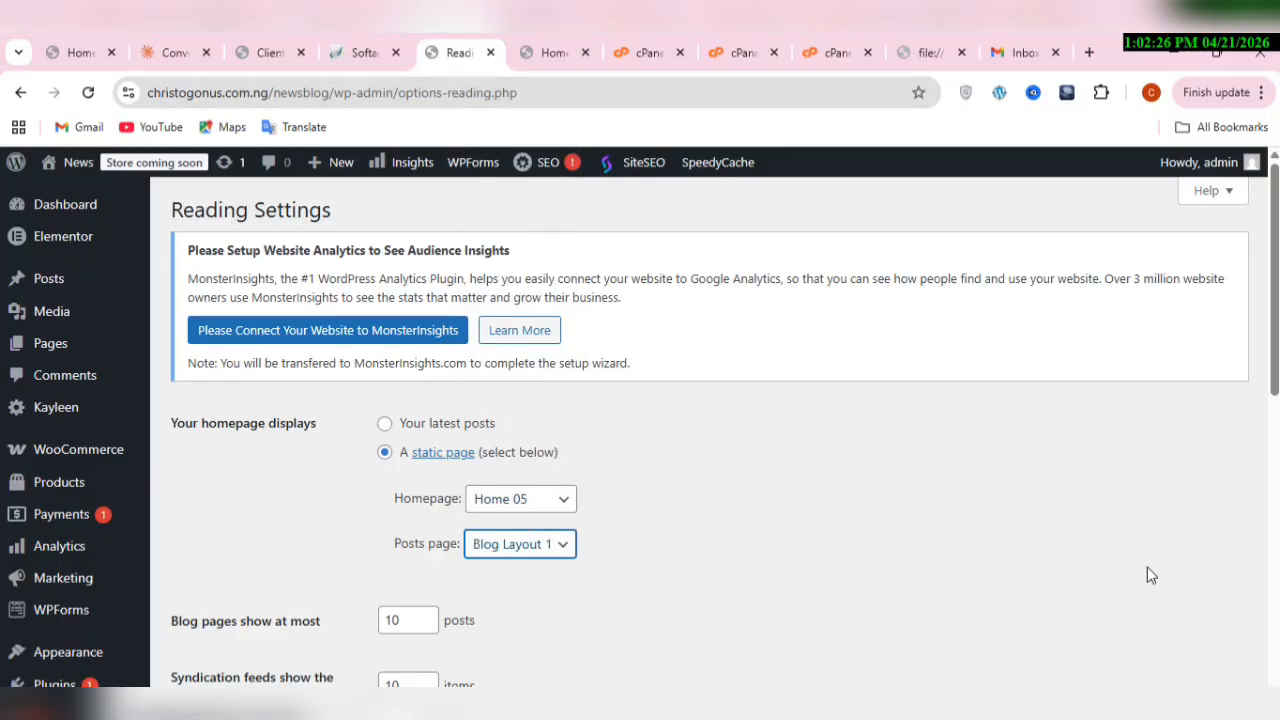
Step: Check the remaining Reading settings and save the changes
{"action": "scroll", "coordinate": [700, 440], "scroll_direction": "down", "scroll_amount": 5}
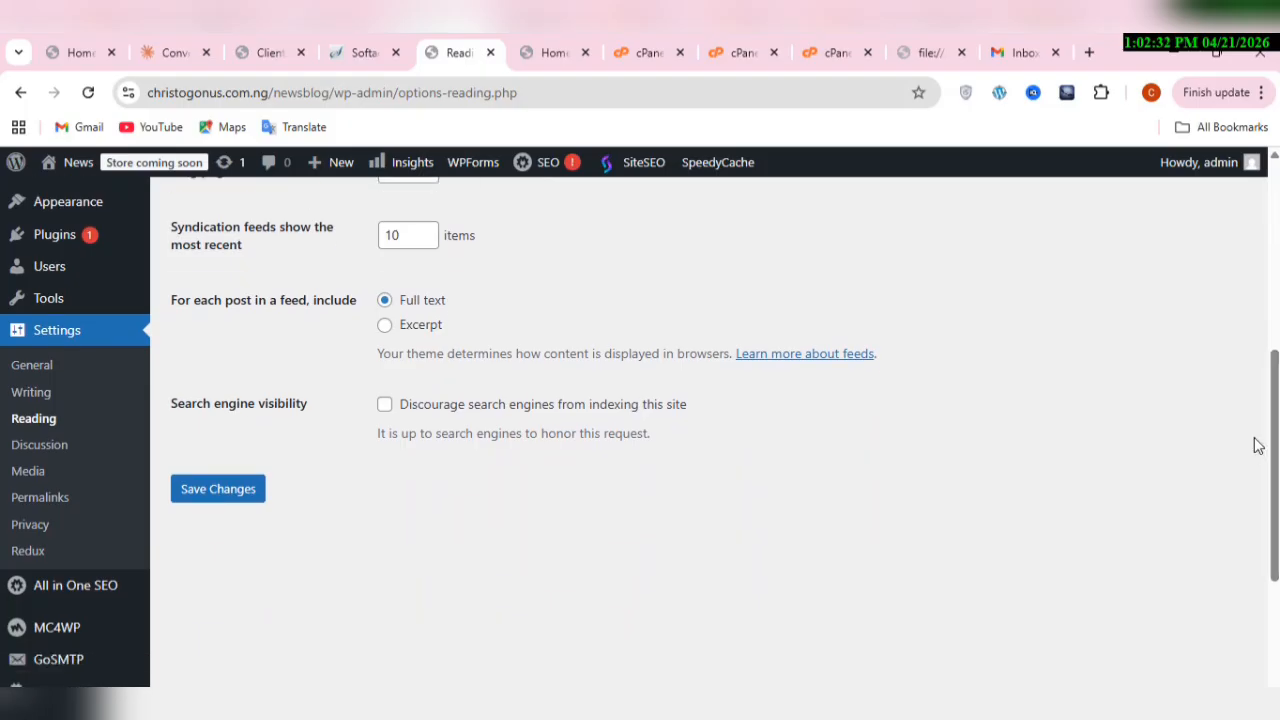
{"action": "scroll", "coordinate": [1172, 408], "scroll_direction": "up", "scroll_amount": 1}
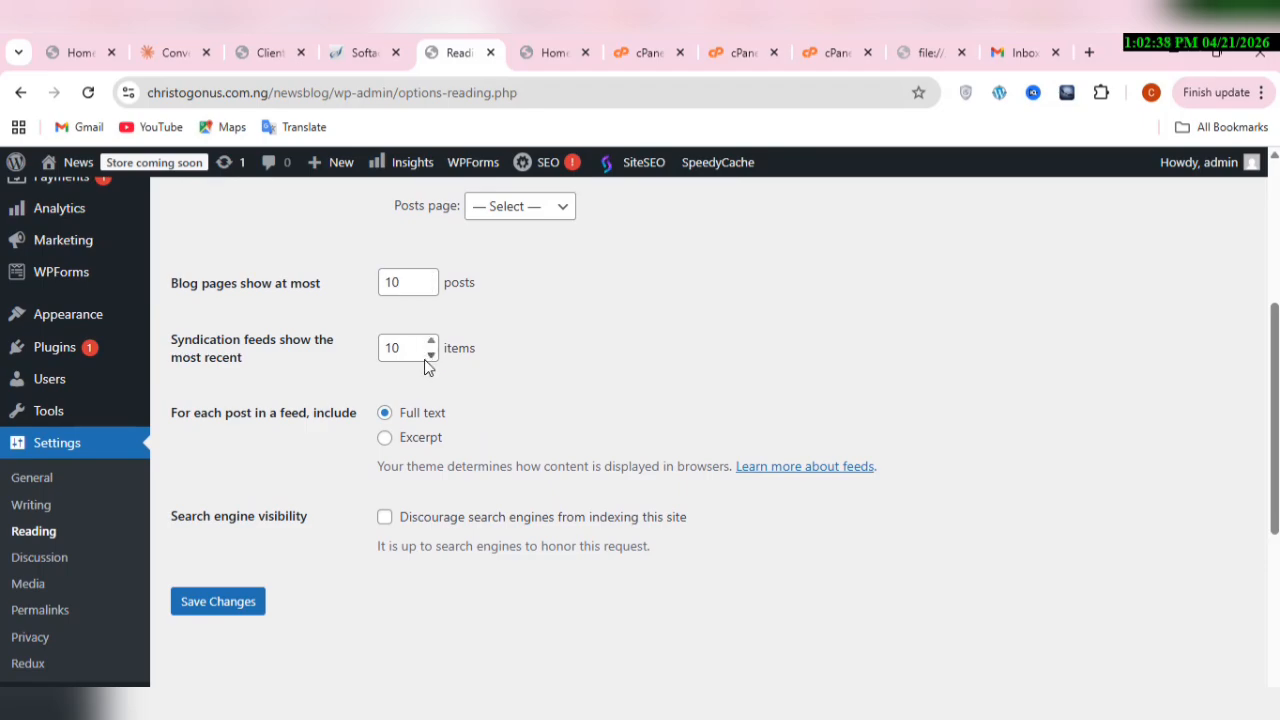
{"action": "left_click", "coordinate": [240, 605]}
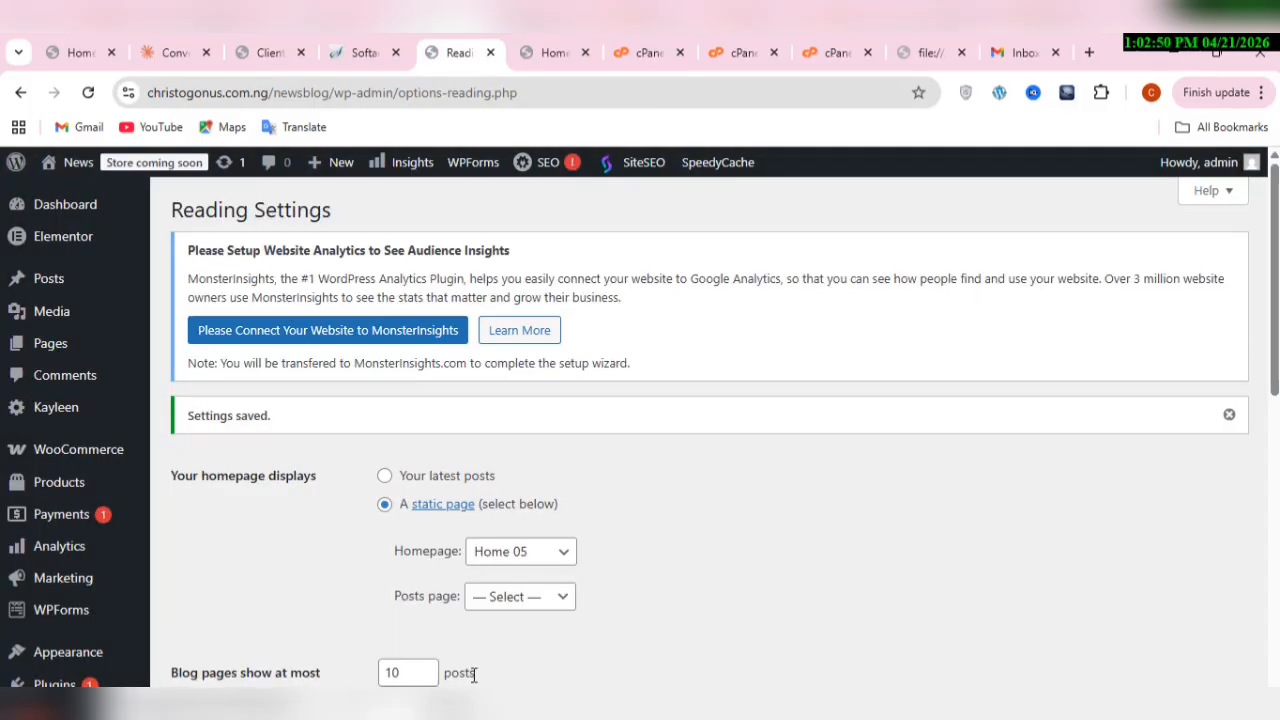
Step: Set the posts page to Blog Layout 1 and save the Reading settings
{"action": "left_click", "coordinate": [506, 599]}
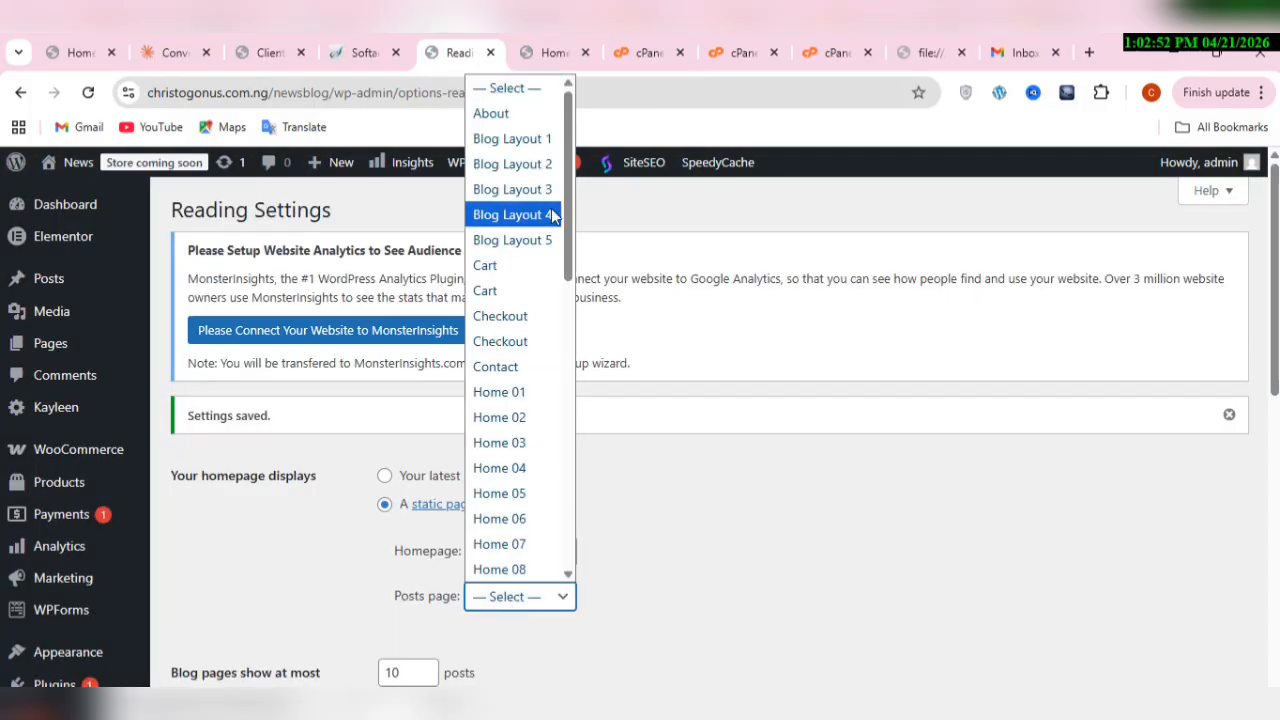
{"action": "left_click", "coordinate": [546, 141]}
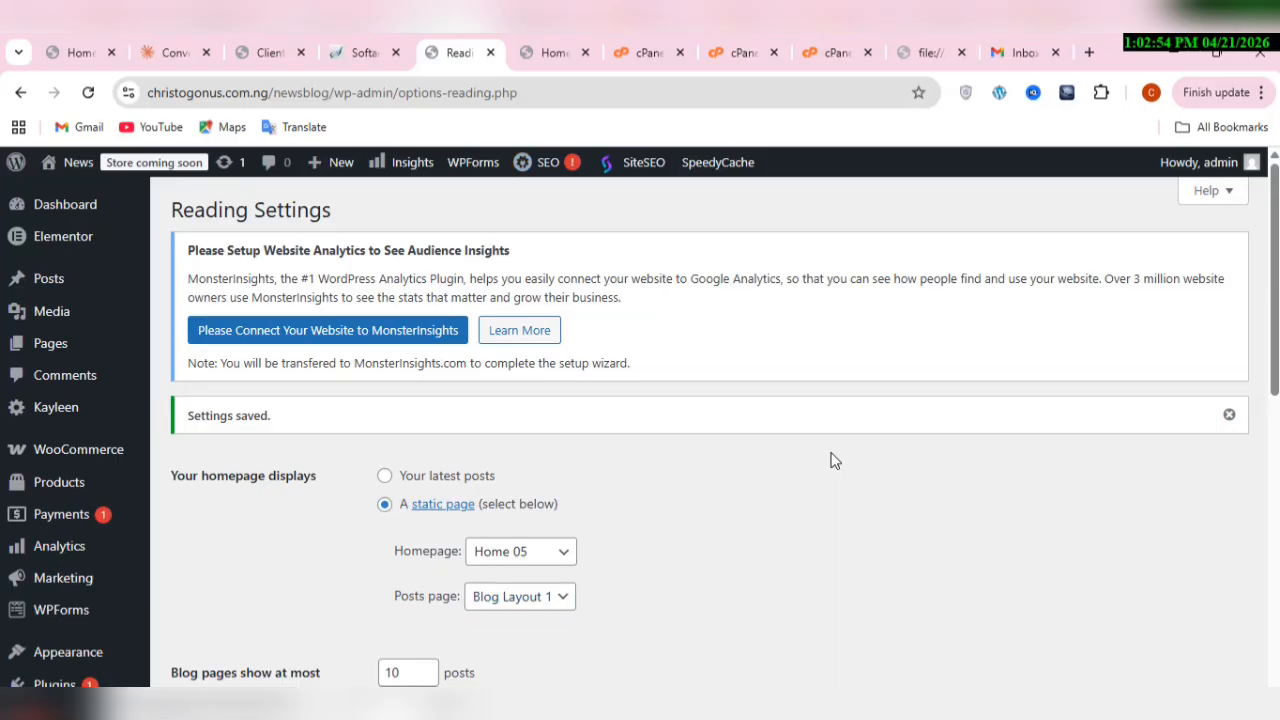
{"action": "scroll", "coordinate": [833, 460], "scroll_direction": "down", "scroll_amount": 4}
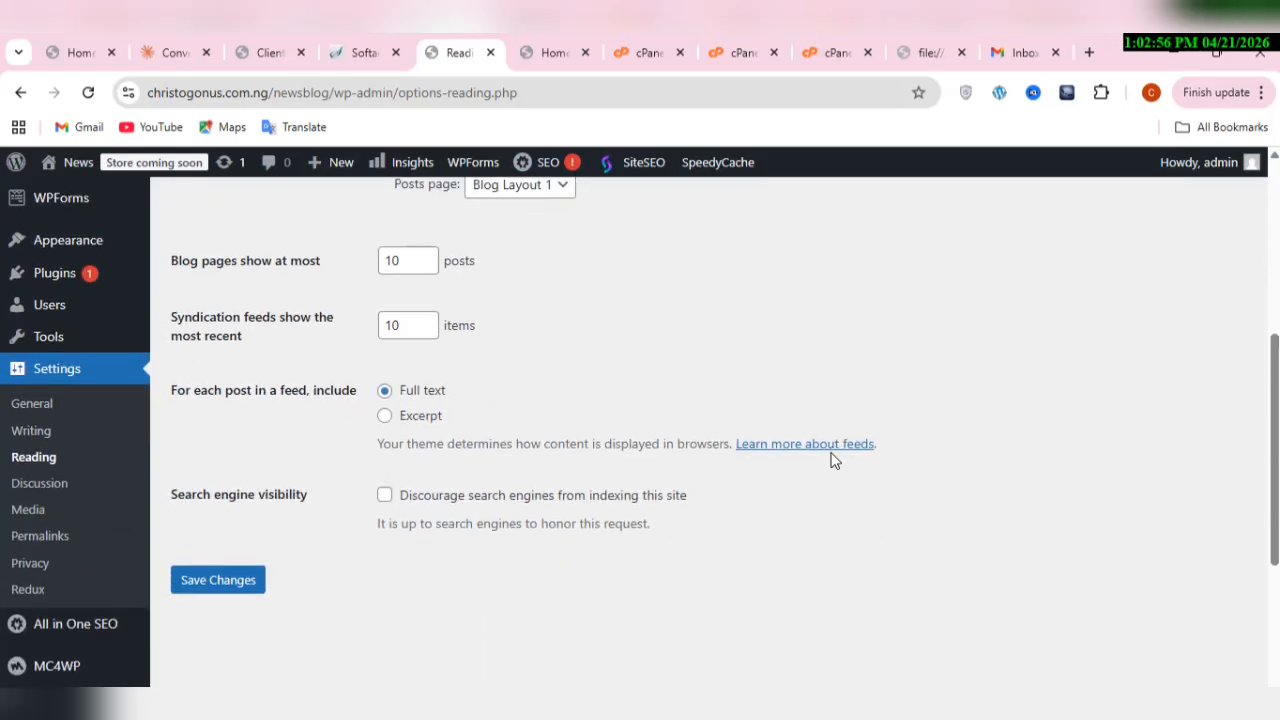
{"action": "left_click", "coordinate": [258, 584]}
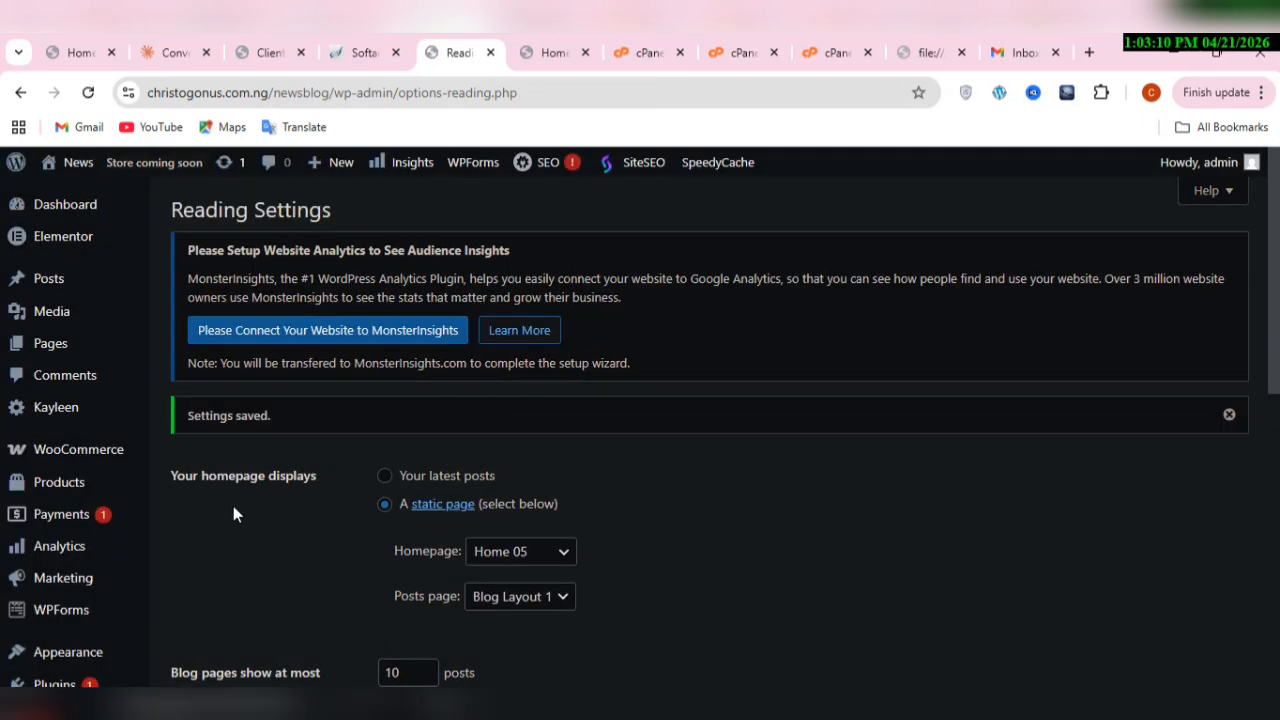
Step: Open the site's menu management page and review the item structure of the existing header menu
{"action": "mouse_move", "coordinate": [106, 410]}
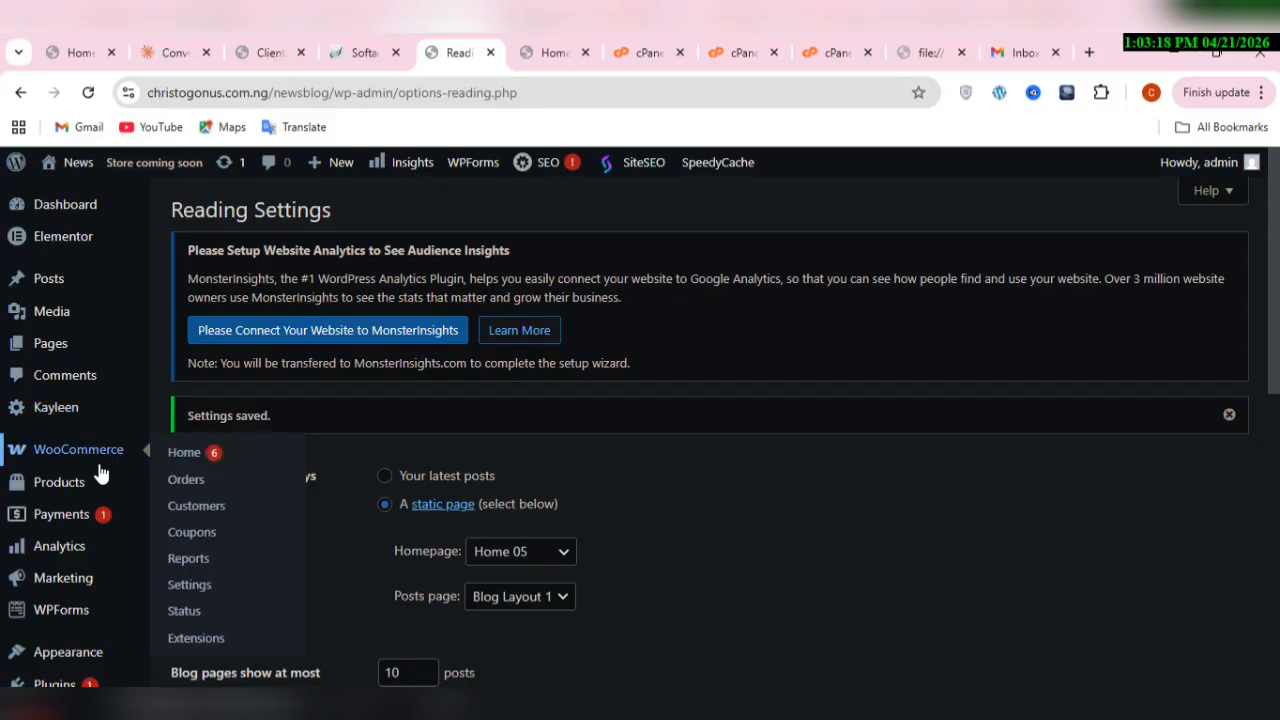
{"action": "mouse_move", "coordinate": [72, 656]}
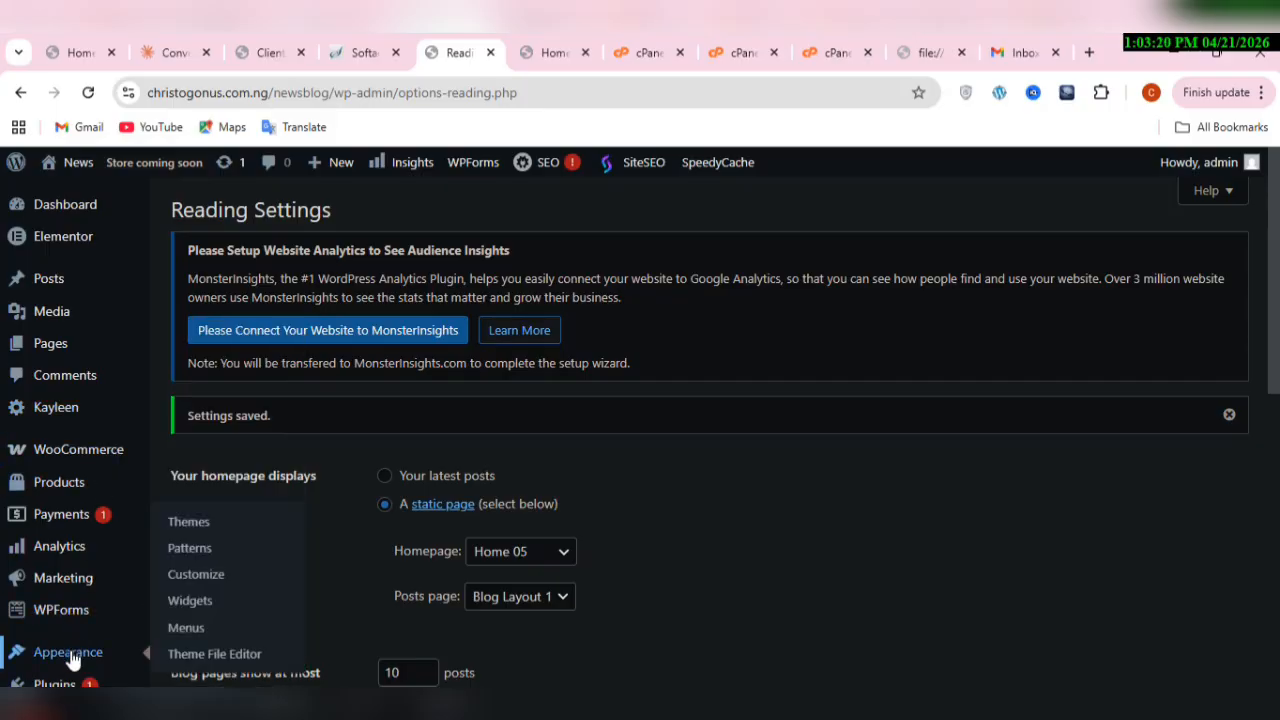
{"action": "left_click", "coordinate": [186, 628]}
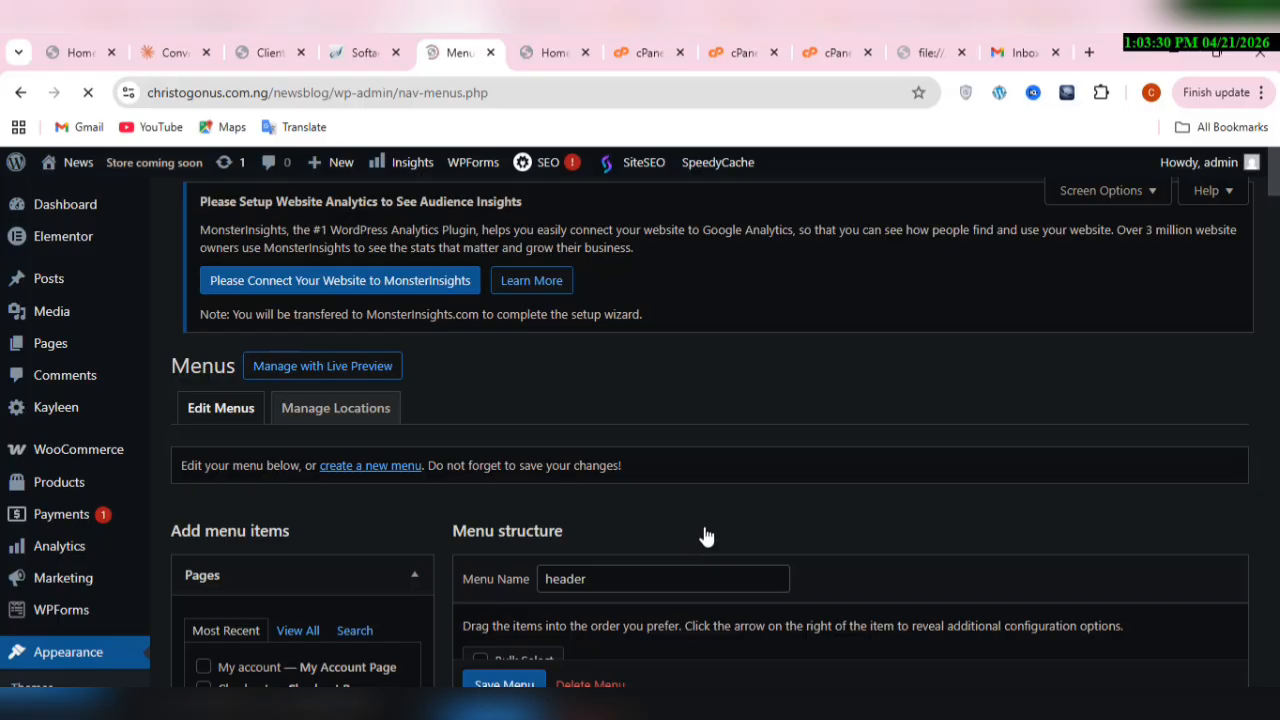
{"action": "scroll", "coordinate": [706, 537], "scroll_direction": "down", "scroll_amount": 2}
{"action": "scroll", "coordinate": [706, 537], "scroll_direction": "down", "scroll_amount": 4}
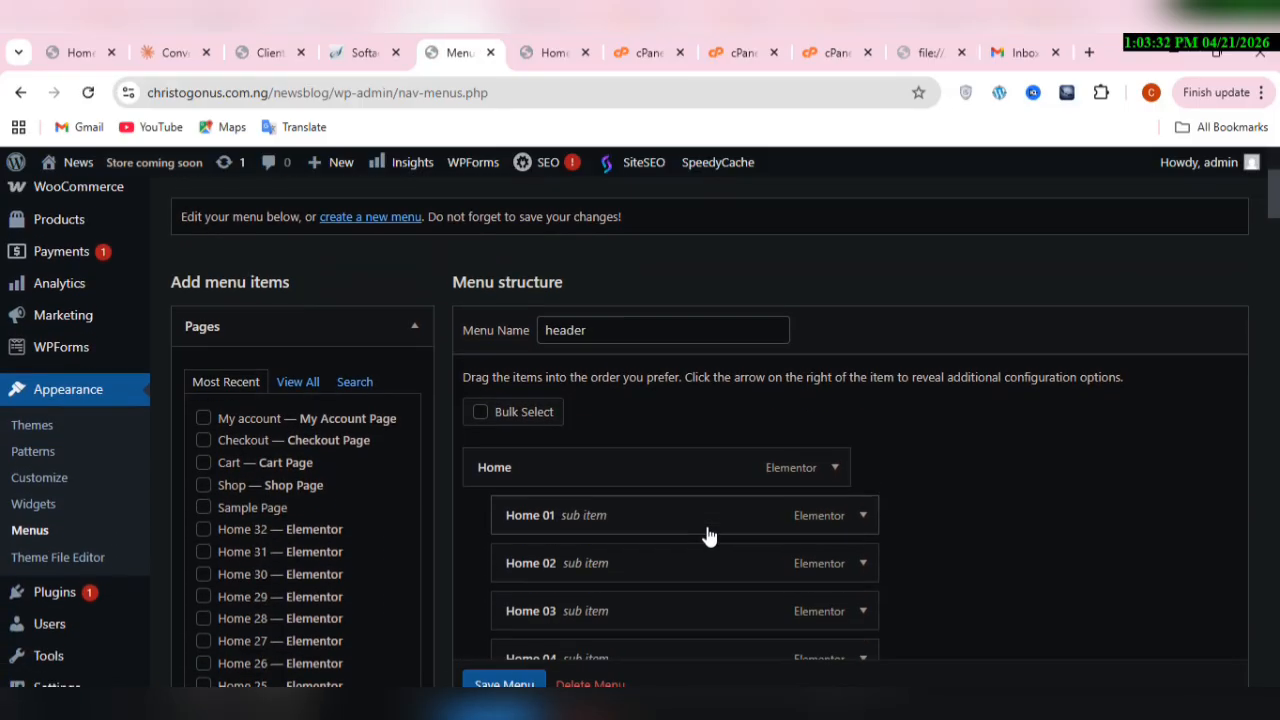
{"action": "scroll", "coordinate": [706, 537], "scroll_direction": "down", "scroll_amount": 4}
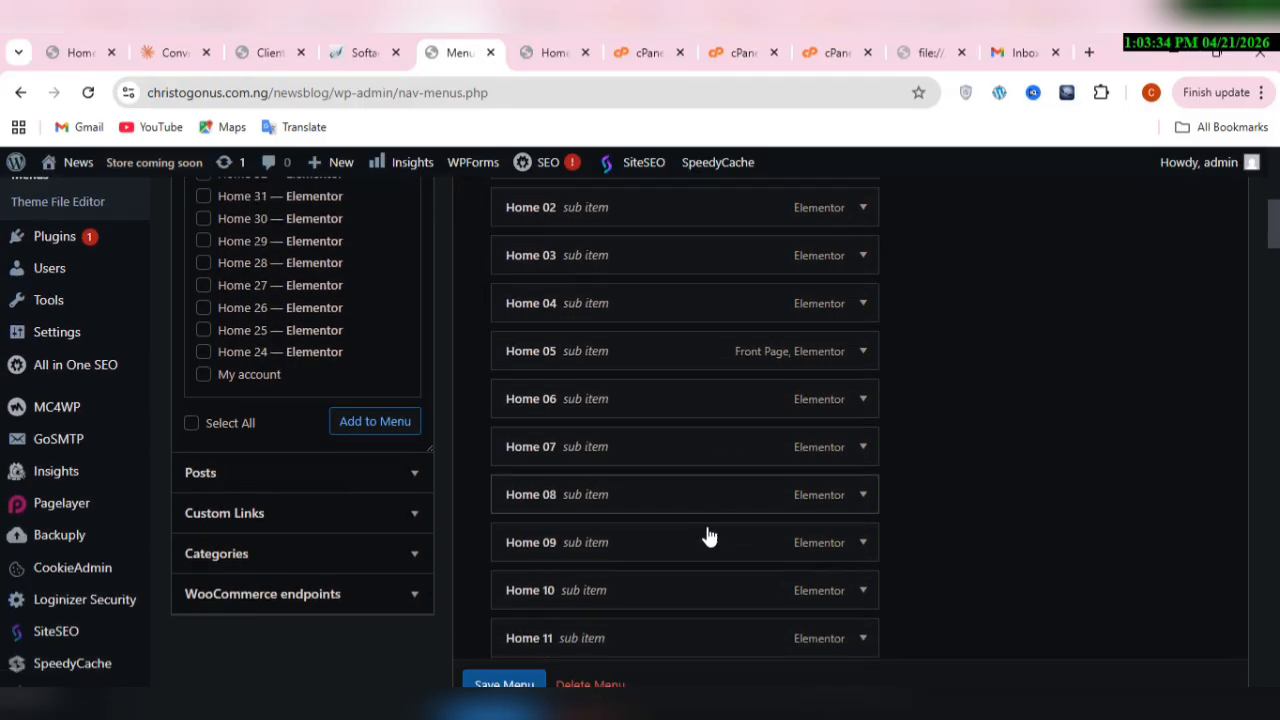
{"action": "scroll", "coordinate": [706, 537], "scroll_direction": "down", "scroll_amount": 6}
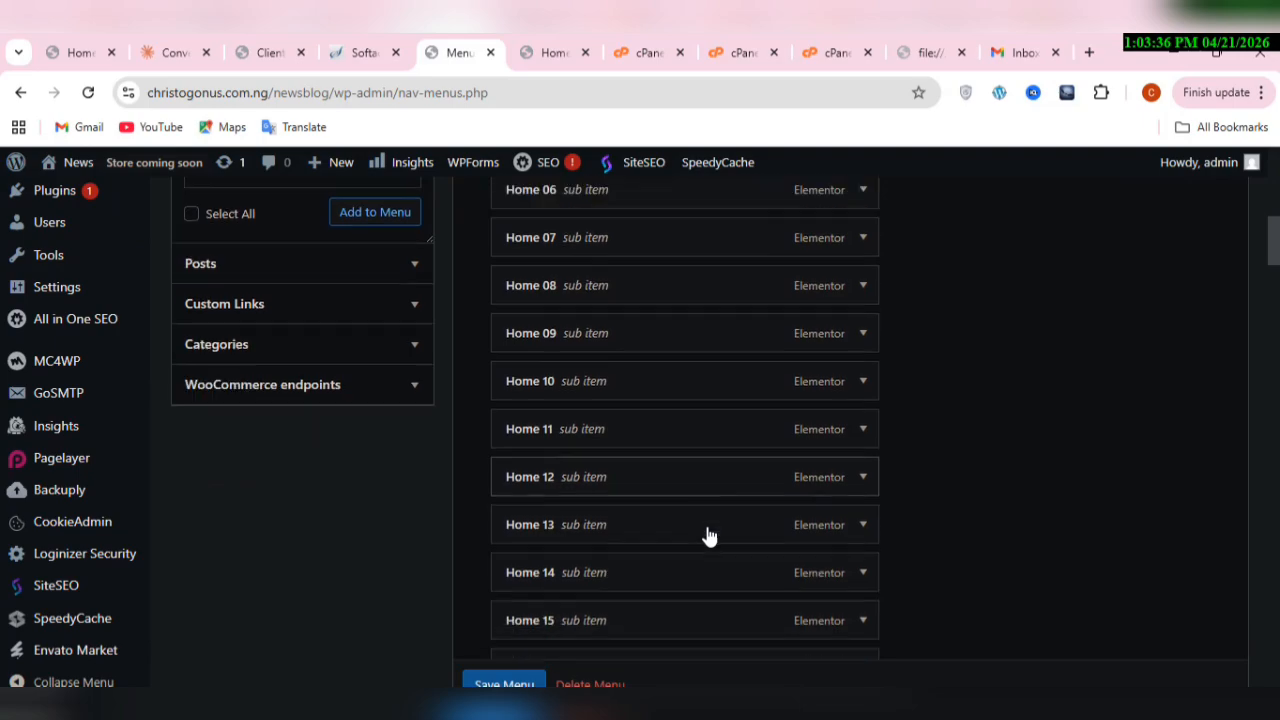
{"action": "scroll", "coordinate": [708, 537], "scroll_direction": "down", "scroll_amount": 11}
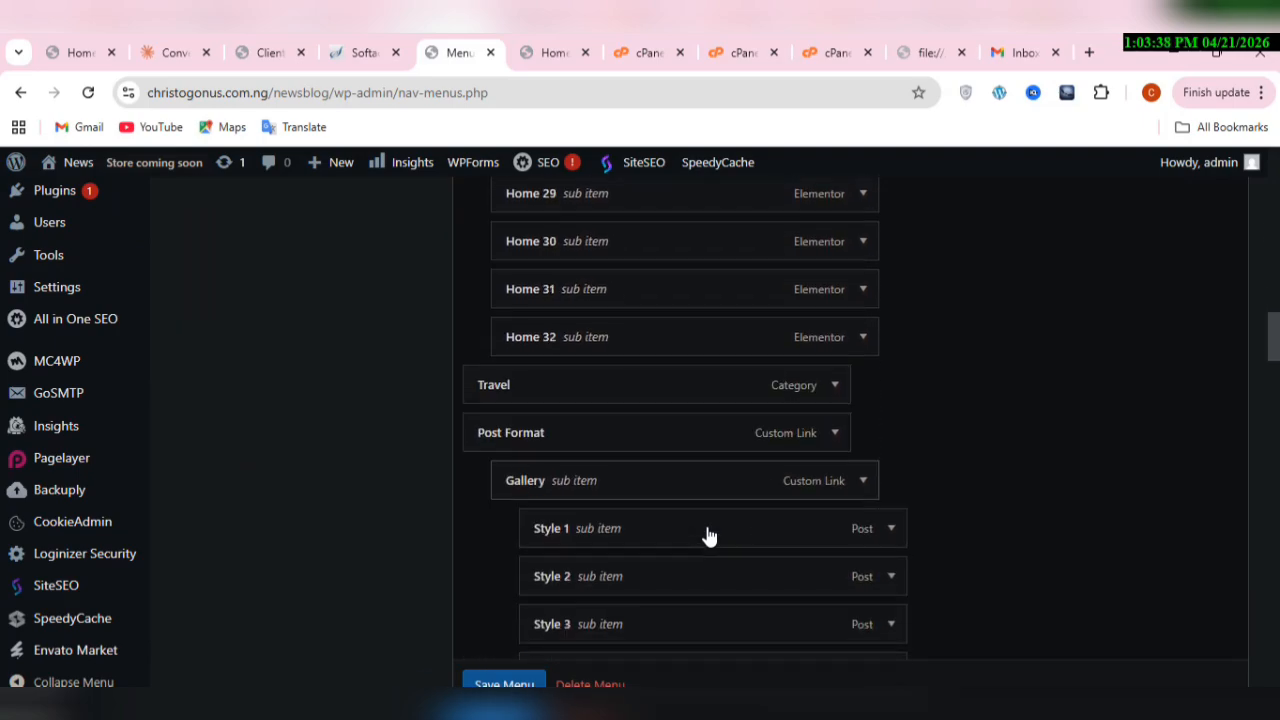
{"action": "scroll", "coordinate": [708, 537], "scroll_direction": "up", "scroll_amount": 15}
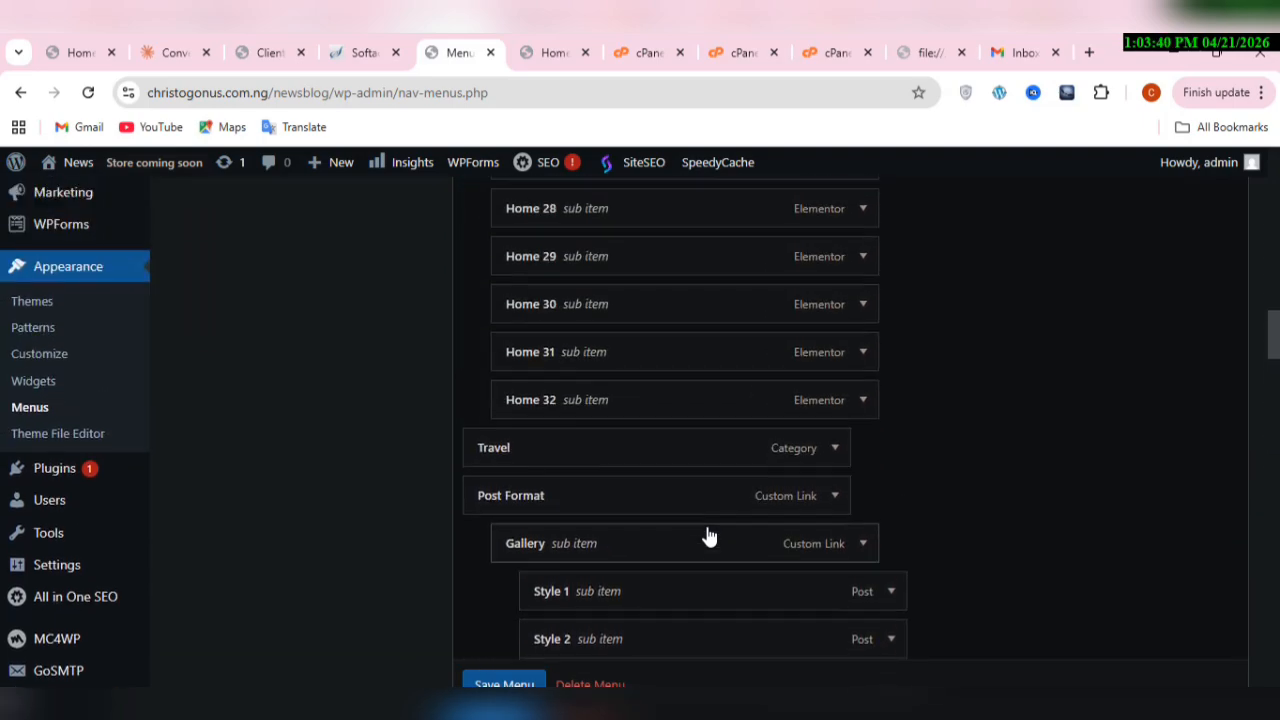
{"action": "scroll", "coordinate": [708, 537], "scroll_direction": "up", "scroll_amount": 8}
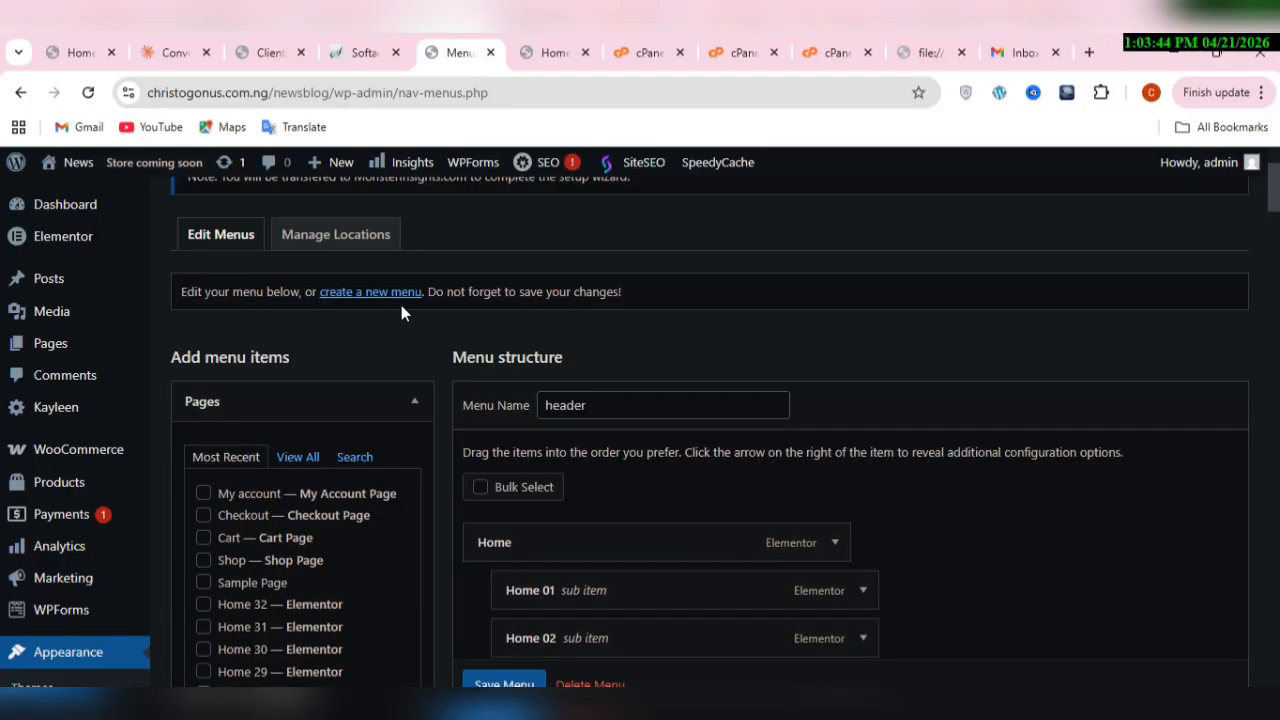
Step: Start a new navigation menu and name it "best menu"
{"action": "left_click", "coordinate": [366, 298]}
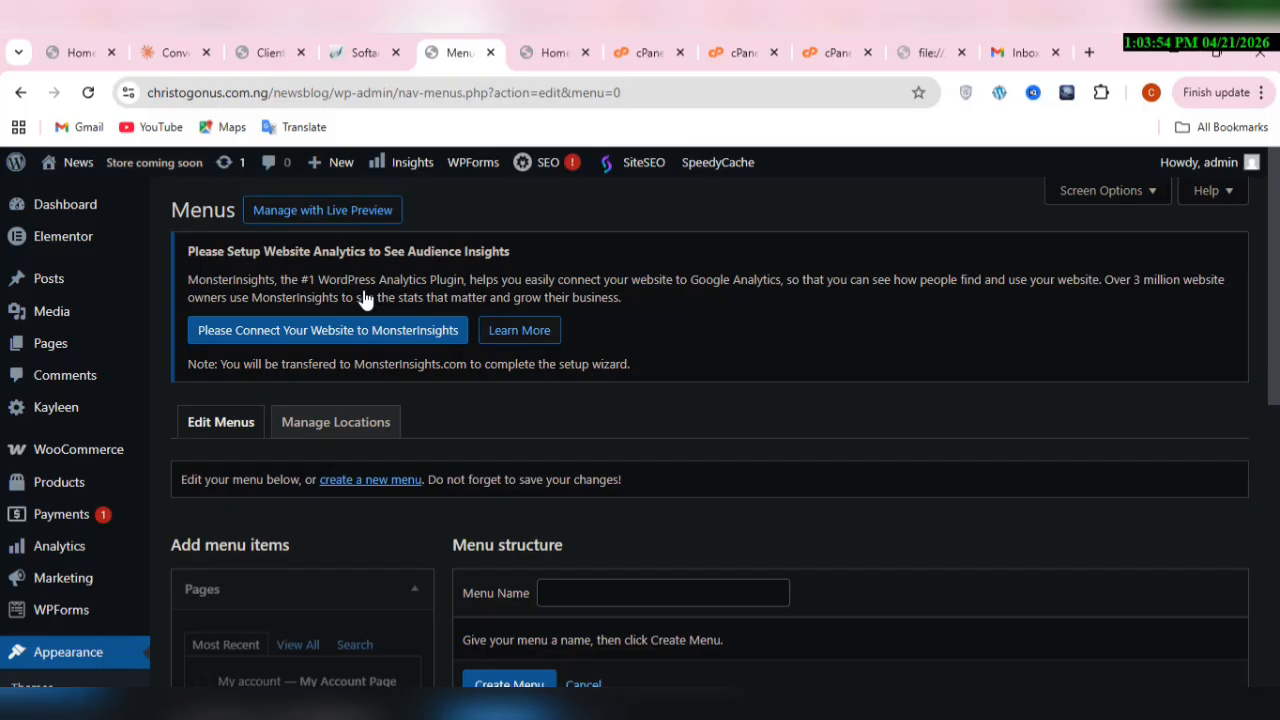
{"action": "left_click", "coordinate": [677, 598]}
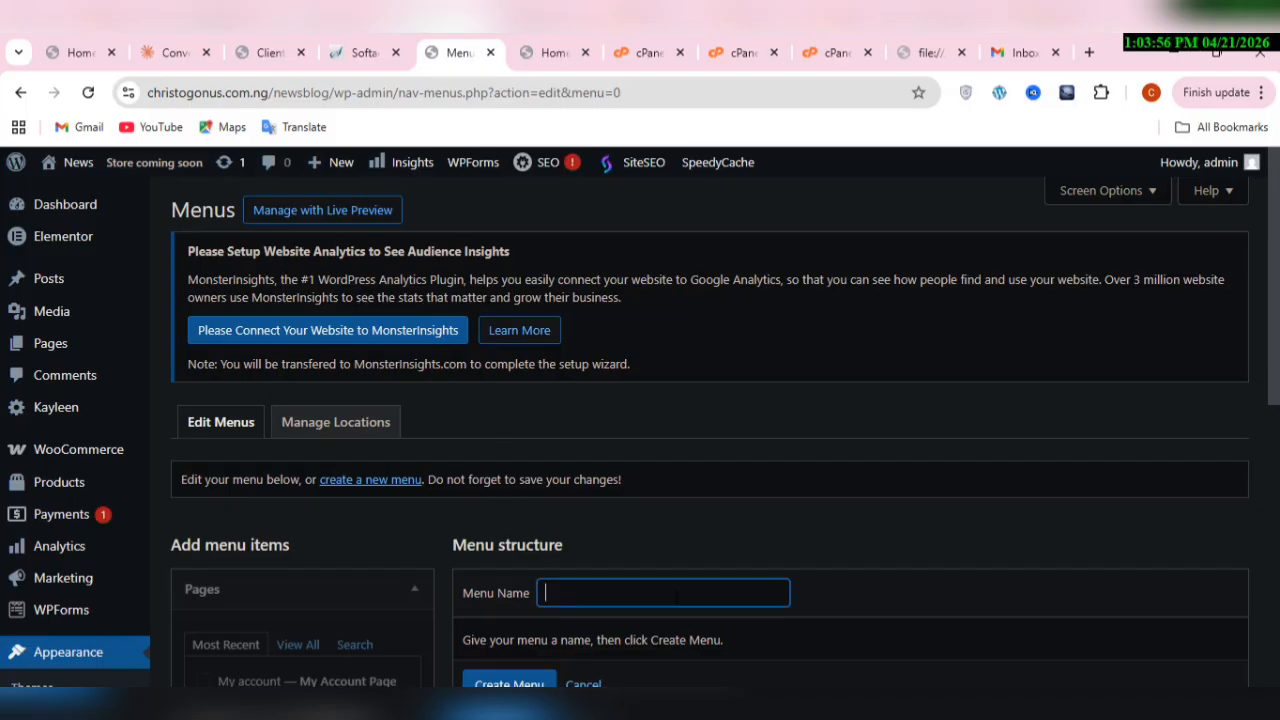
{"action": "type", "text": "best menu"}
{"action": "left_click", "coordinate": [966, 605]}
Step: Assign the new menu to the Primary menu, Mobile menu and AMP menu display locations and create it
{"action": "scroll", "coordinate": [966, 605], "scroll_direction": "down", "scroll_amount": 3}
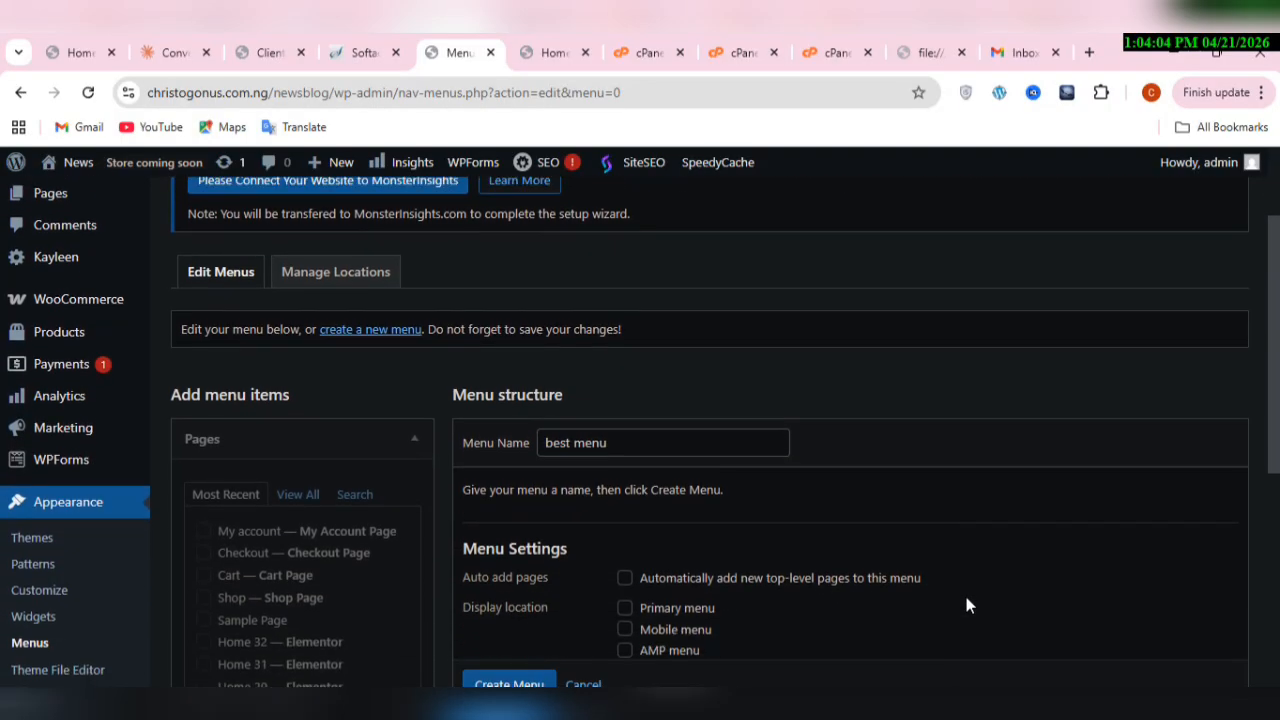
{"action": "scroll", "coordinate": [966, 605], "scroll_direction": "down", "scroll_amount": 5}
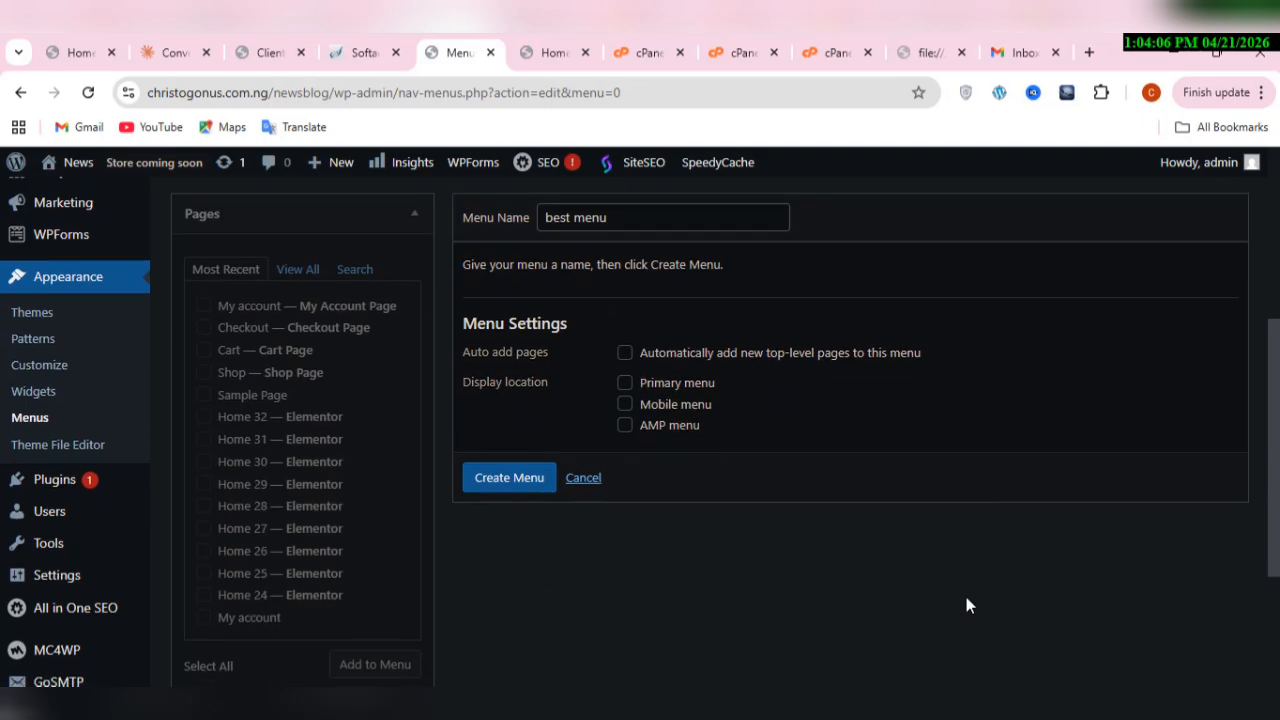
{"action": "left_click", "coordinate": [625, 405]}
{"action": "left_click", "coordinate": [625, 425]}
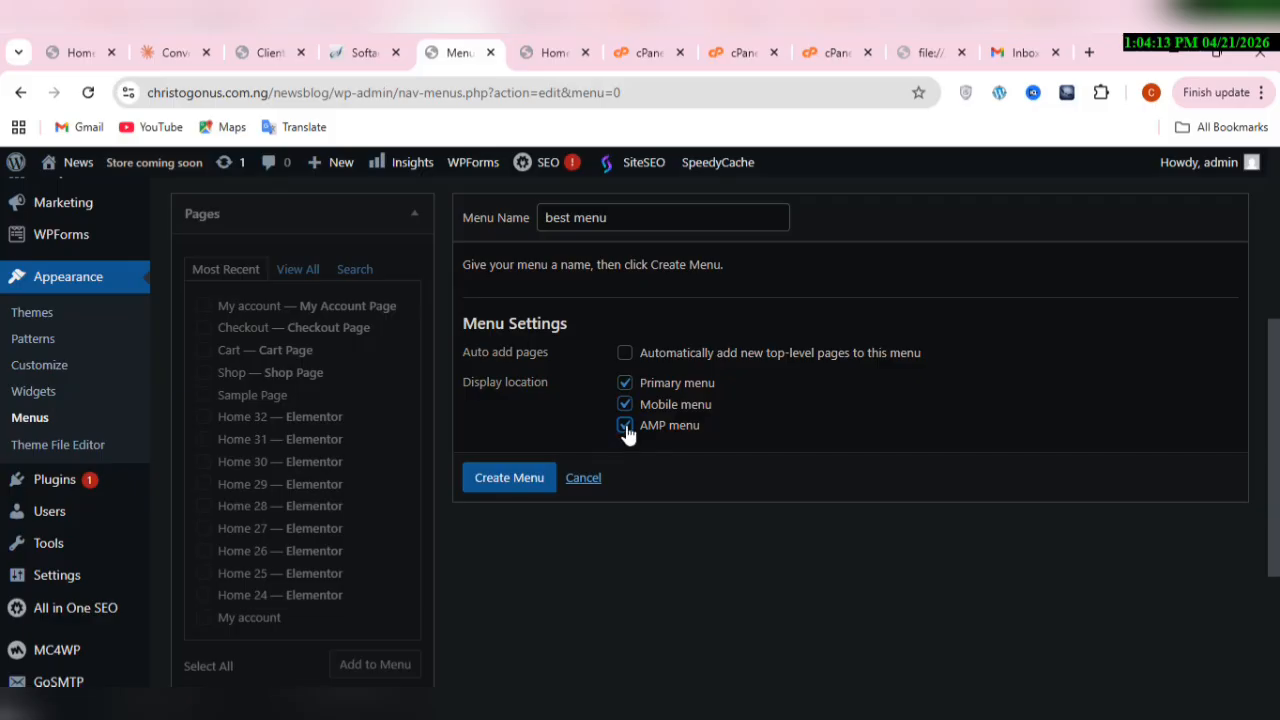
{"action": "left_click", "coordinate": [538, 484]}
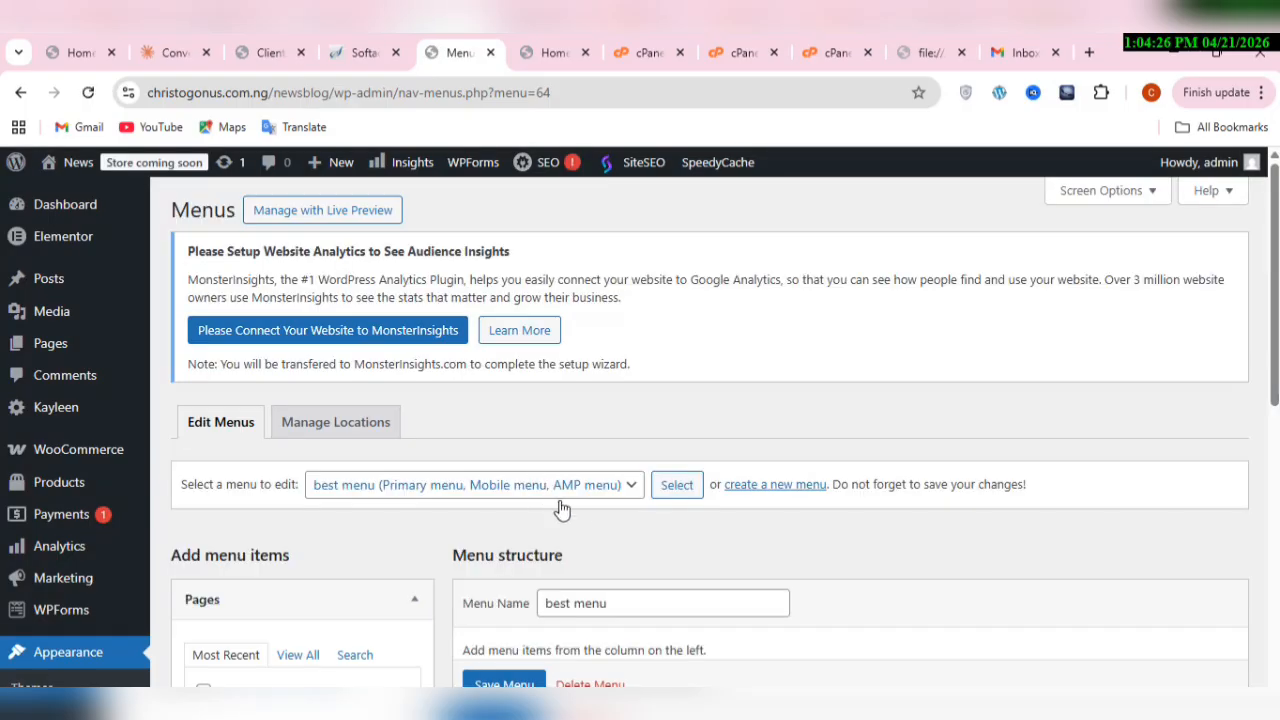
Step: From the full list of pages, select Home 05, Blog Layout 1 and About as items for best menu
{"action": "scroll", "coordinate": [597, 530], "scroll_direction": "down", "scroll_amount": 3}
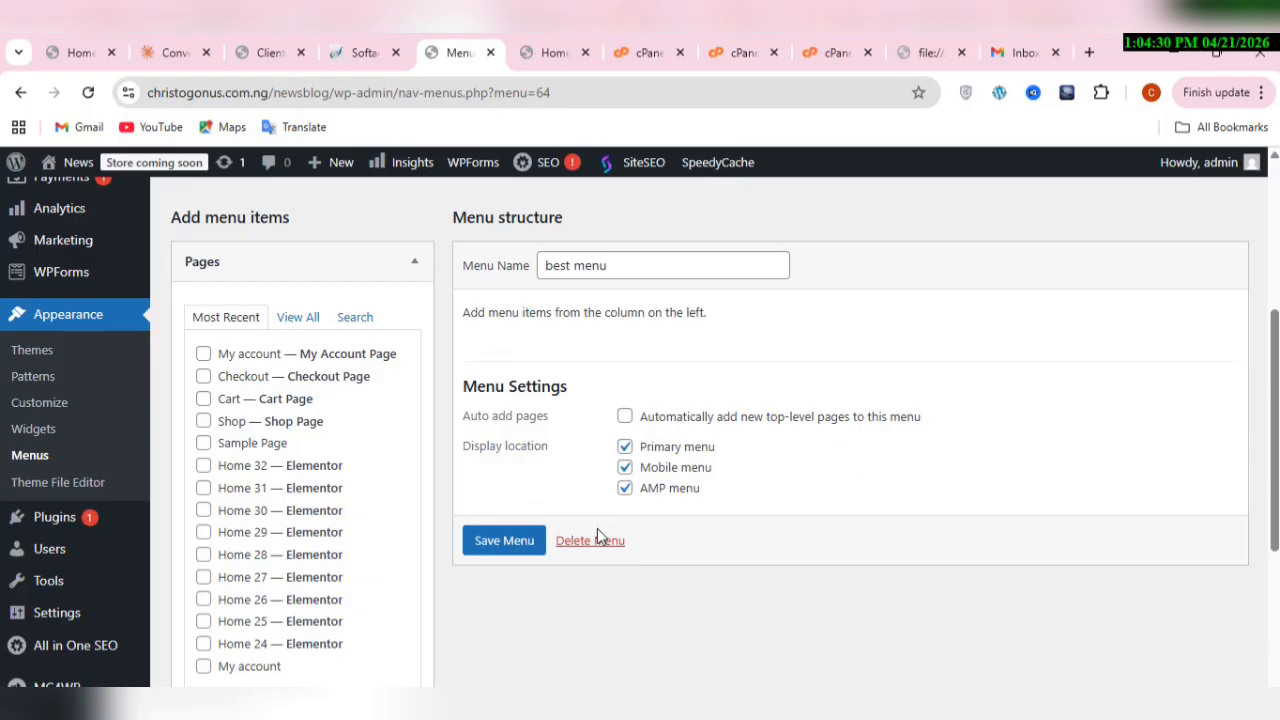
{"action": "scroll", "coordinate": [597, 530], "scroll_direction": "down", "scroll_amount": 1}
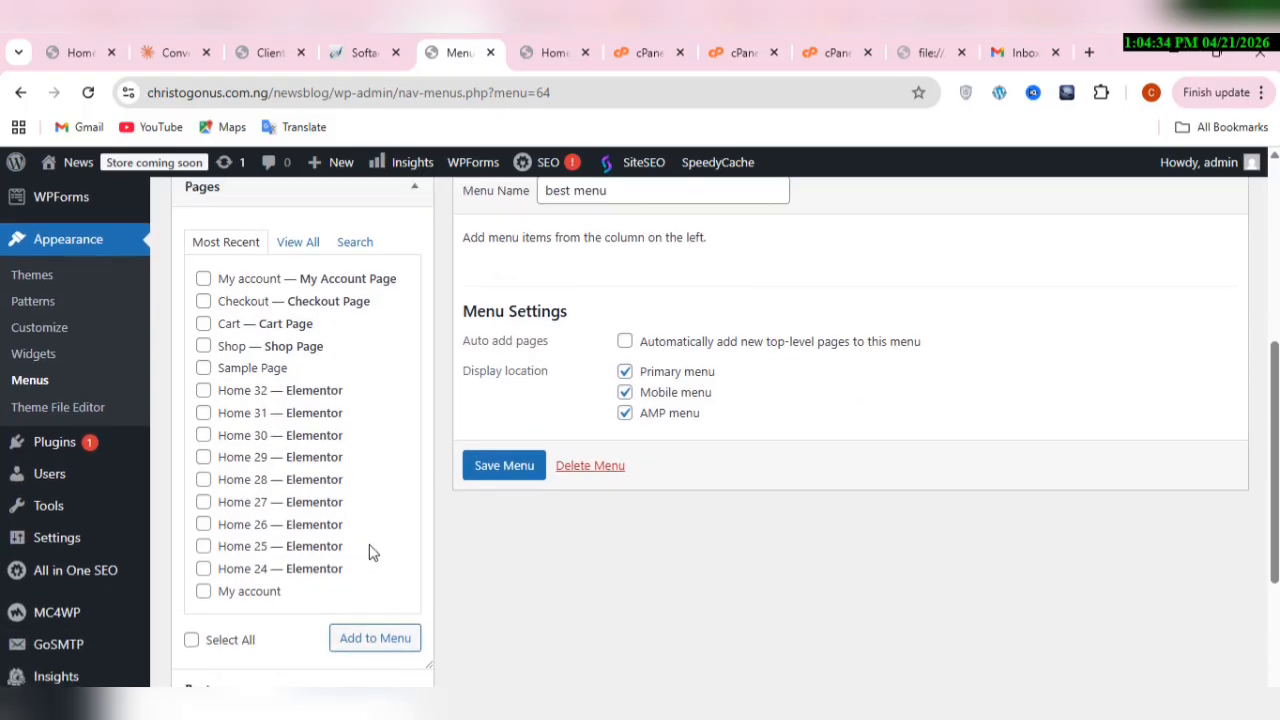
{"action": "left_click", "coordinate": [290, 246]}
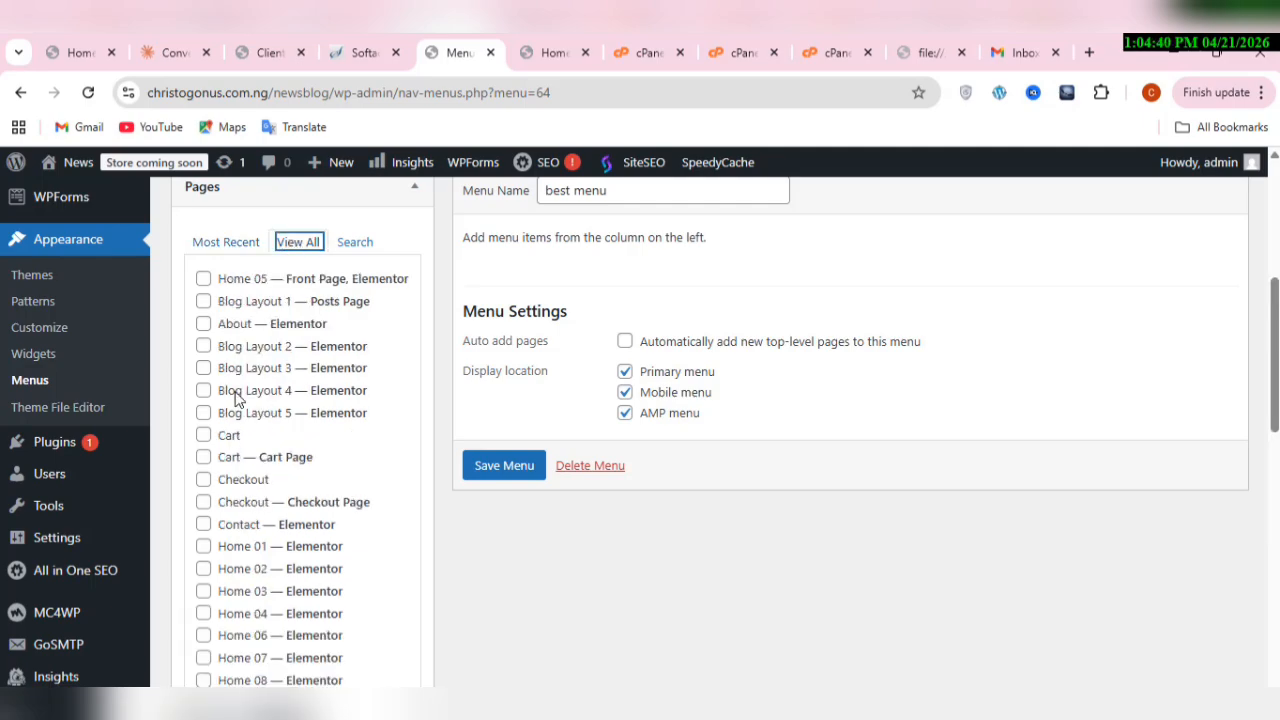
{"action": "left_click", "coordinate": [204, 280]}
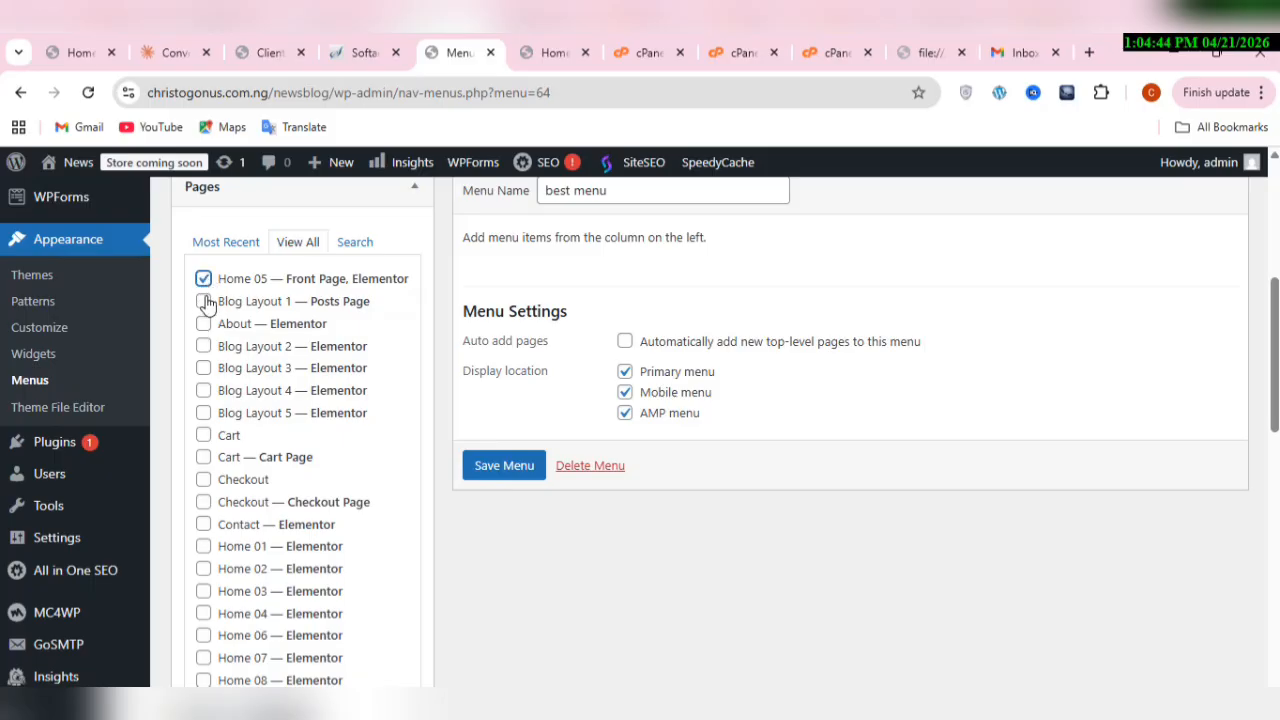
{"action": "left_click", "coordinate": [204, 302]}
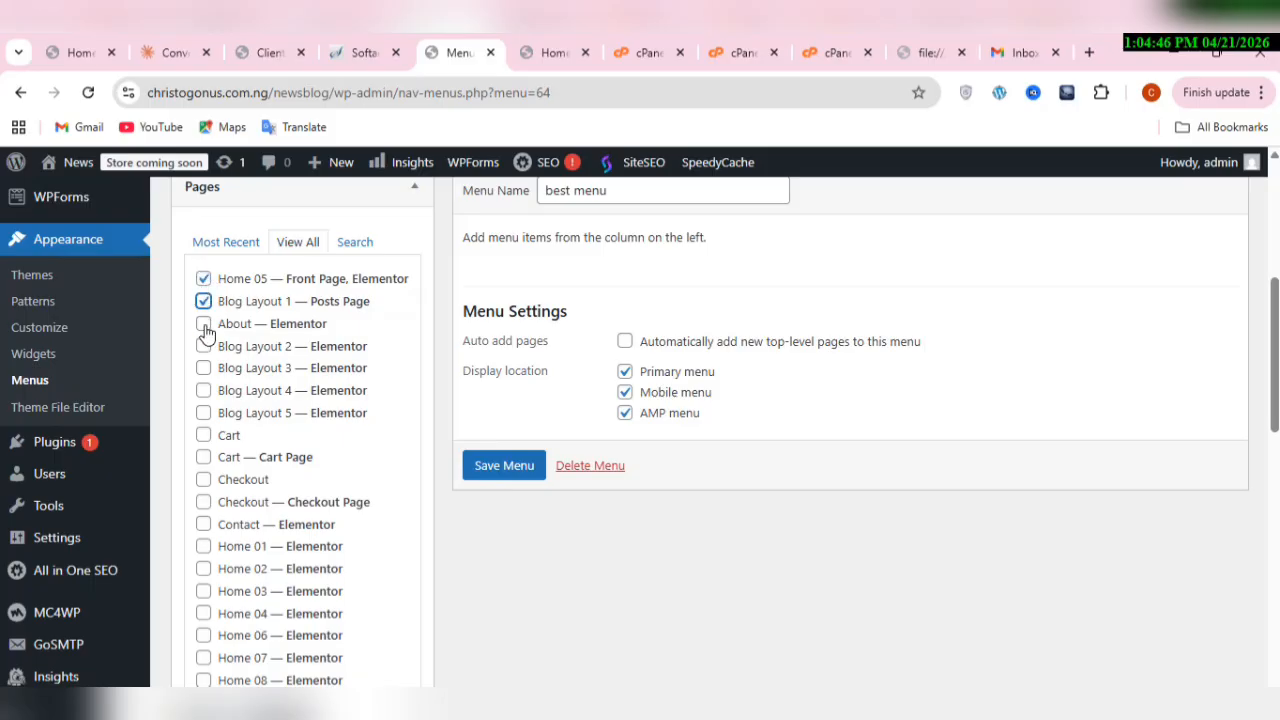
{"action": "left_click", "coordinate": [204, 324]}
Step: Also select the My account page assigned as My Account Page, and add all selected pages to best menu
{"action": "scroll", "coordinate": [206, 333], "scroll_direction": "down", "scroll_amount": 3}
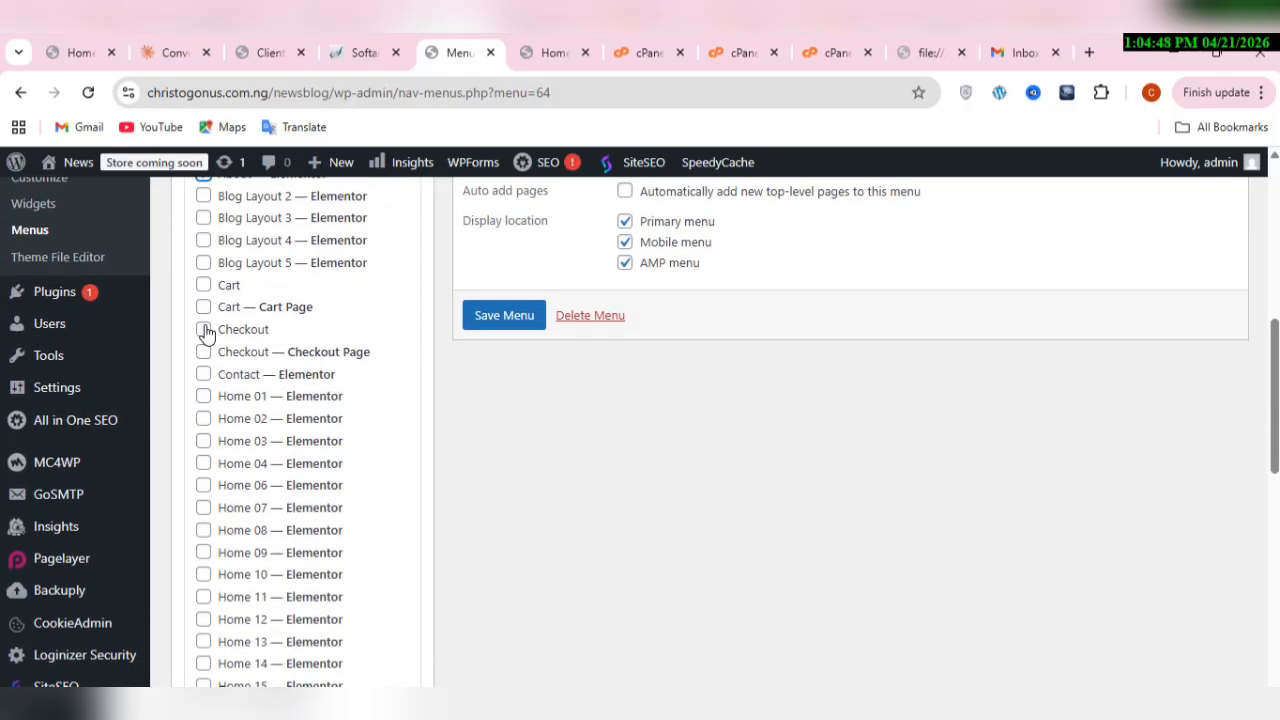
{"action": "scroll", "coordinate": [206, 333], "scroll_direction": "down", "scroll_amount": 2}
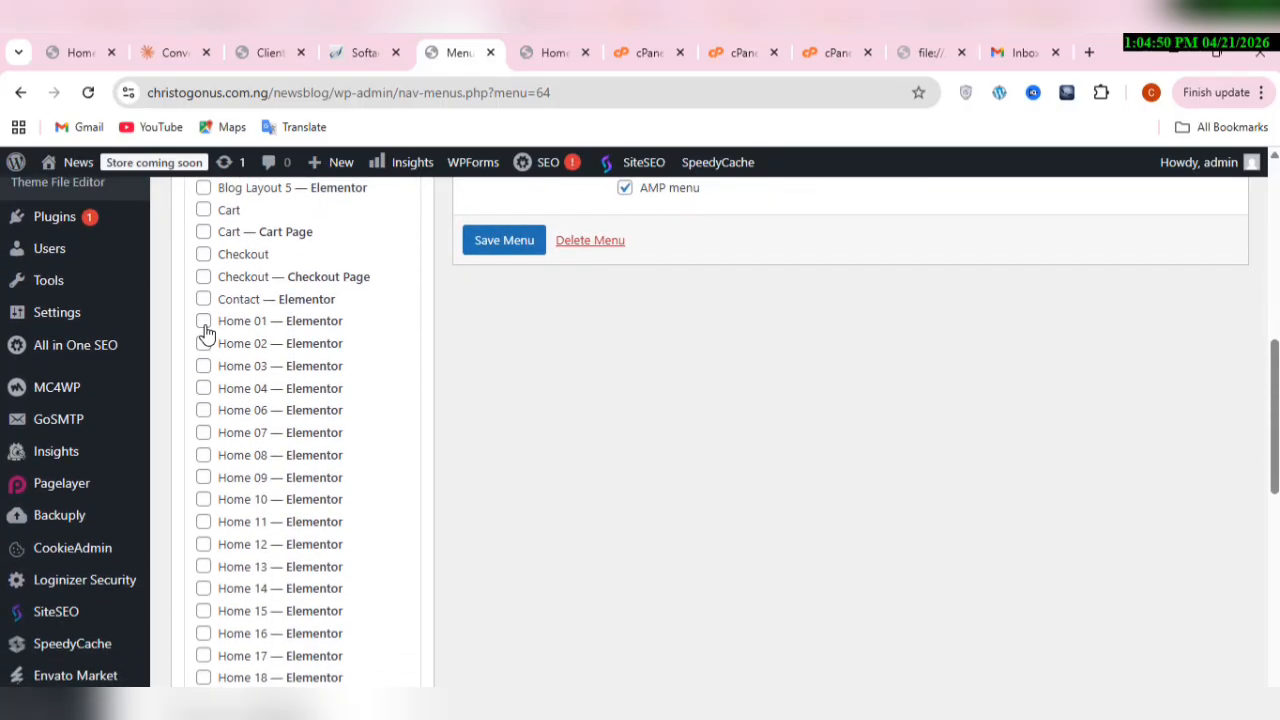
{"action": "scroll", "coordinate": [206, 333], "scroll_direction": "up", "scroll_amount": 1}
{"action": "scroll", "coordinate": [206, 333], "scroll_direction": "down", "scroll_amount": 7}
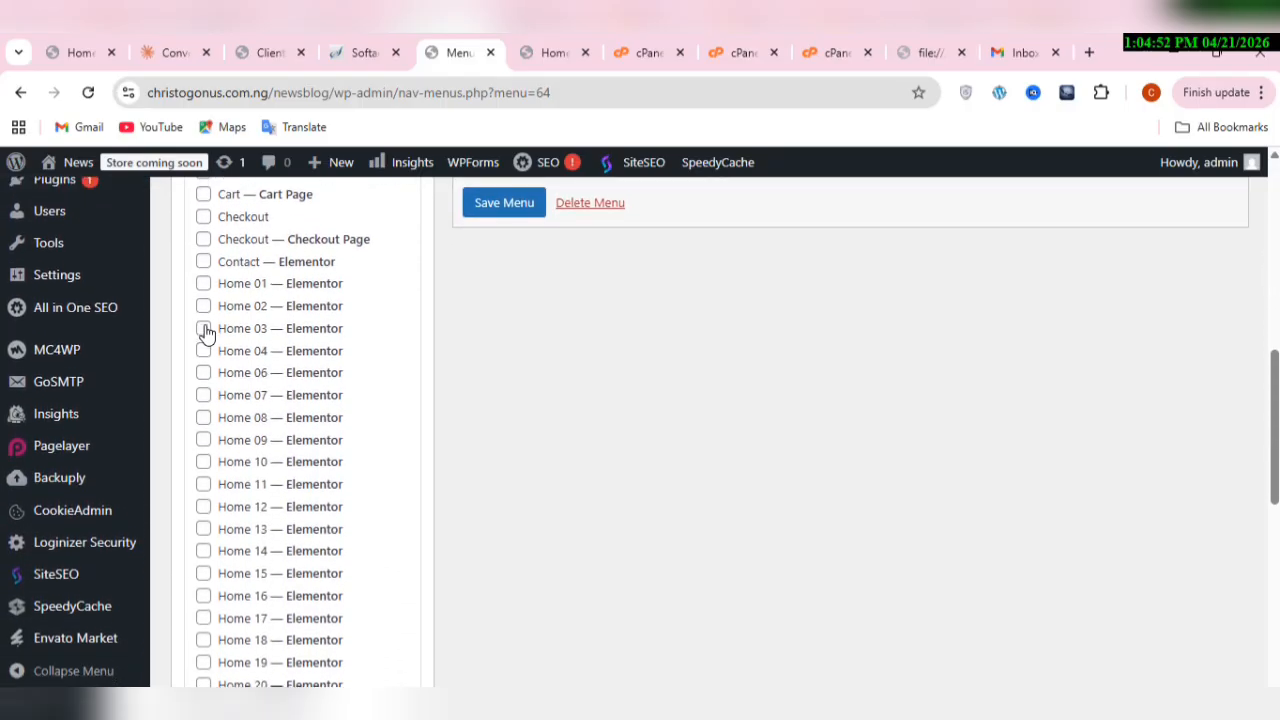
{"action": "scroll", "coordinate": [206, 333], "scroll_direction": "down", "scroll_amount": 5}
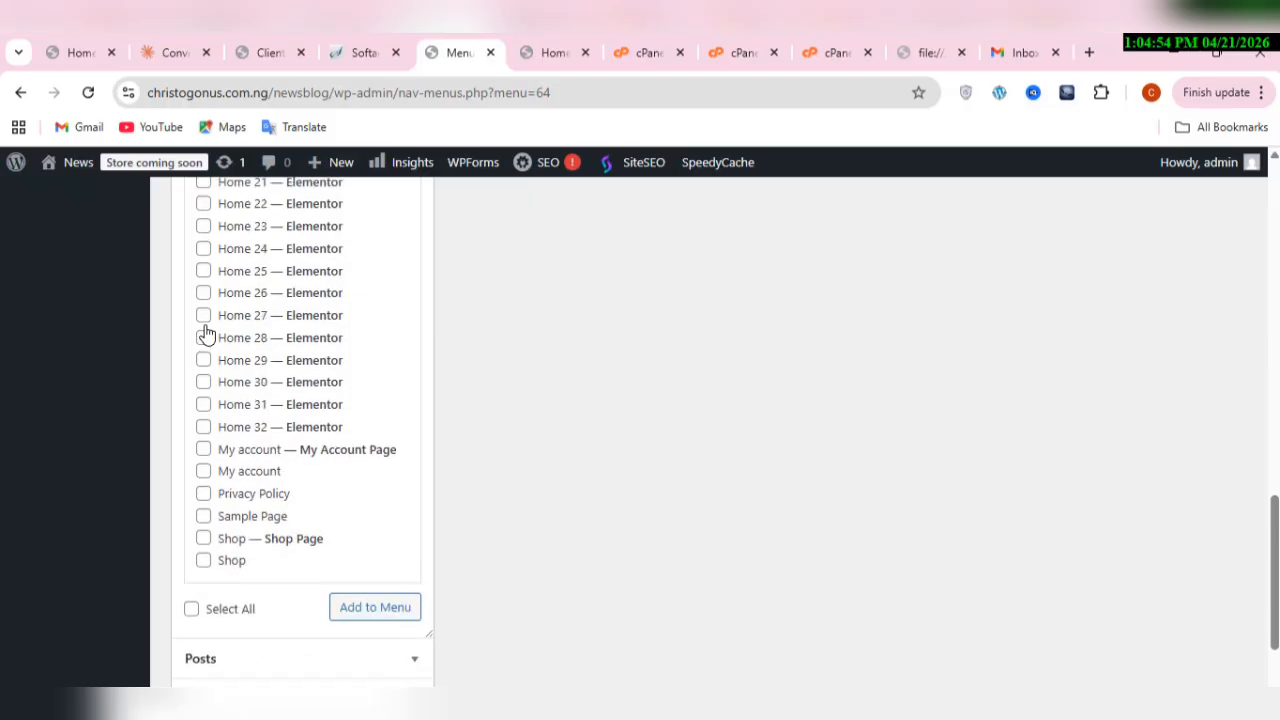
{"action": "scroll", "coordinate": [206, 333], "scroll_direction": "down", "scroll_amount": 1}
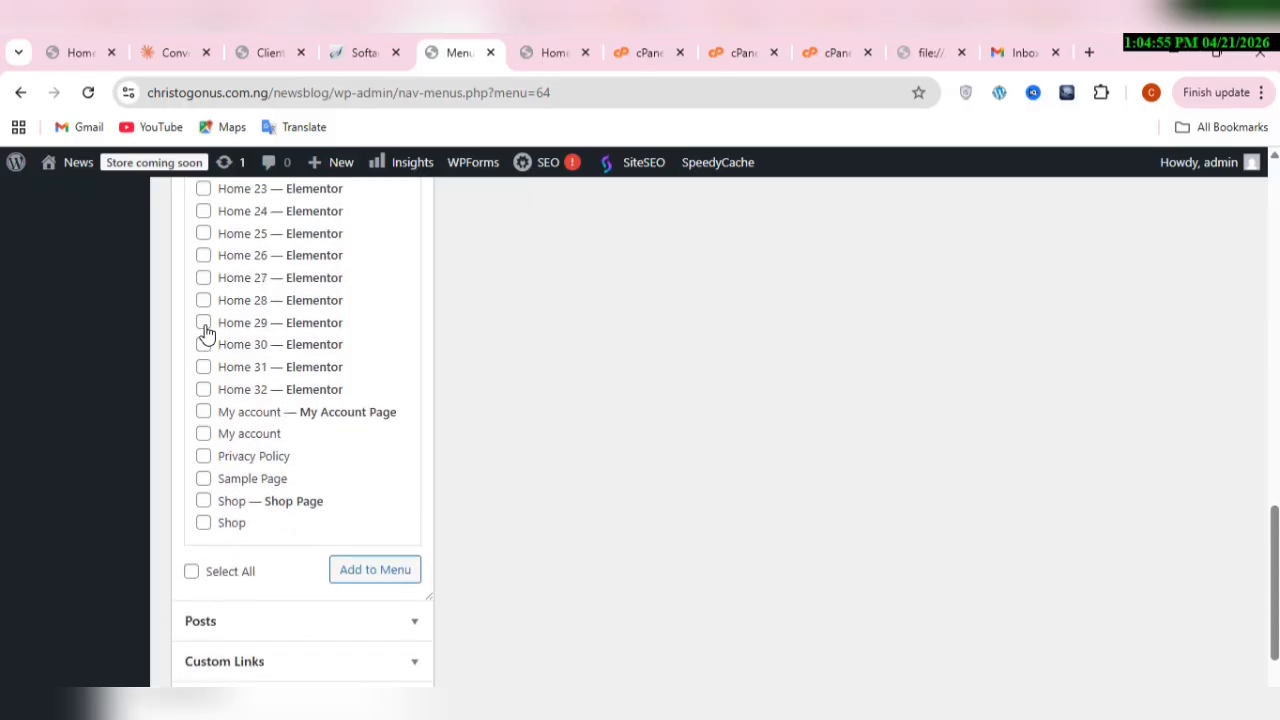
{"action": "left_click", "coordinate": [204, 413]}
{"action": "scroll", "coordinate": [204, 418], "scroll_direction": "up", "scroll_amount": 8}
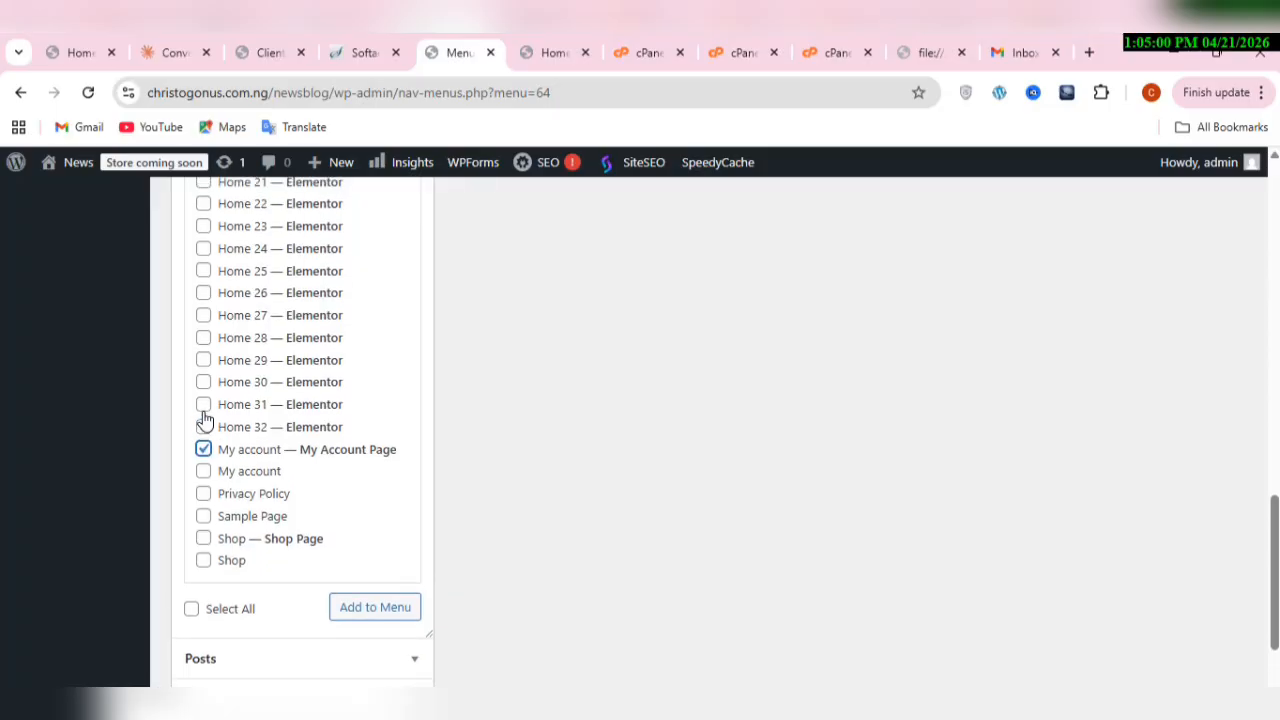
{"action": "scroll", "coordinate": [204, 418], "scroll_direction": "up", "scroll_amount": 6}
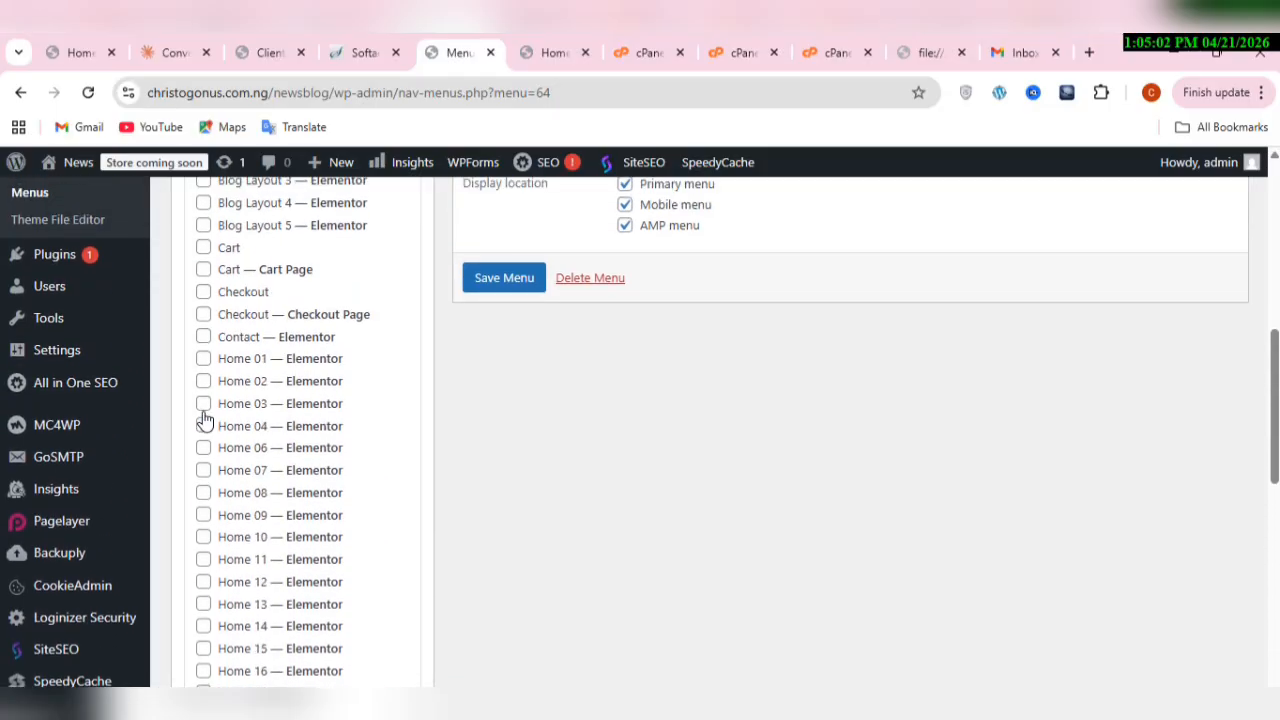
{"action": "scroll", "coordinate": [204, 418], "scroll_direction": "down", "scroll_amount": 10}
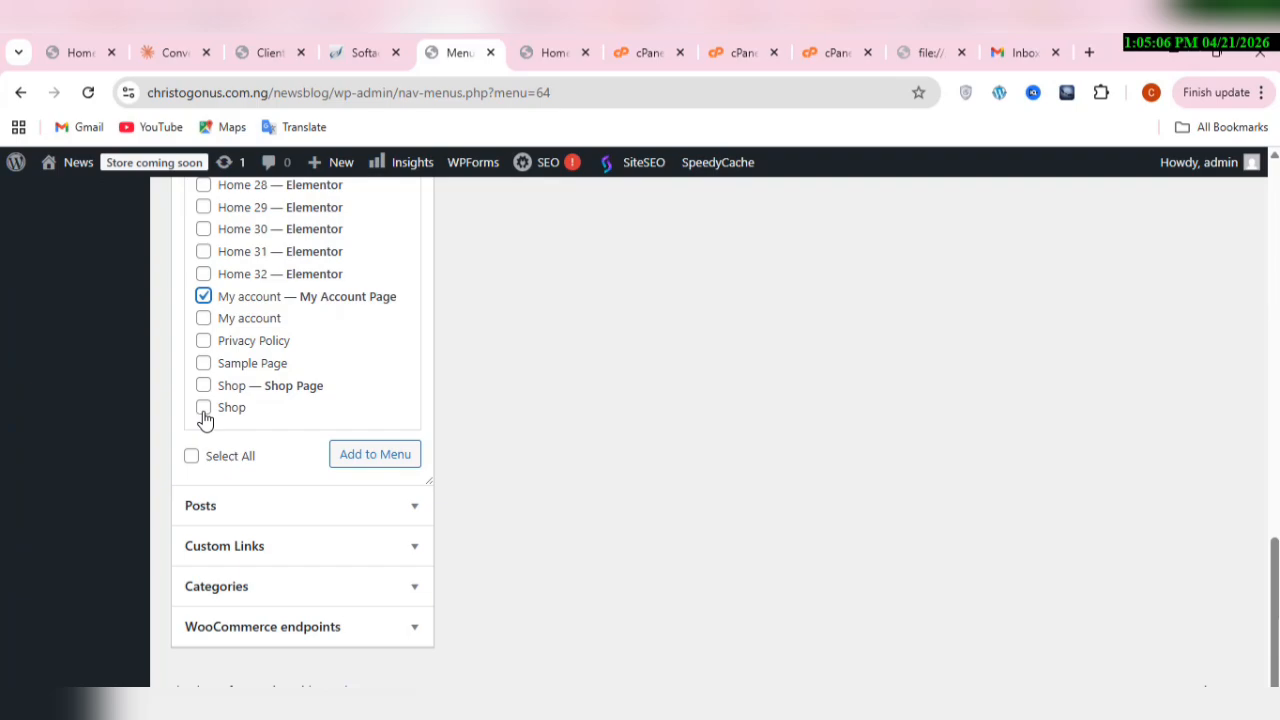
{"action": "left_click", "coordinate": [355, 455]}
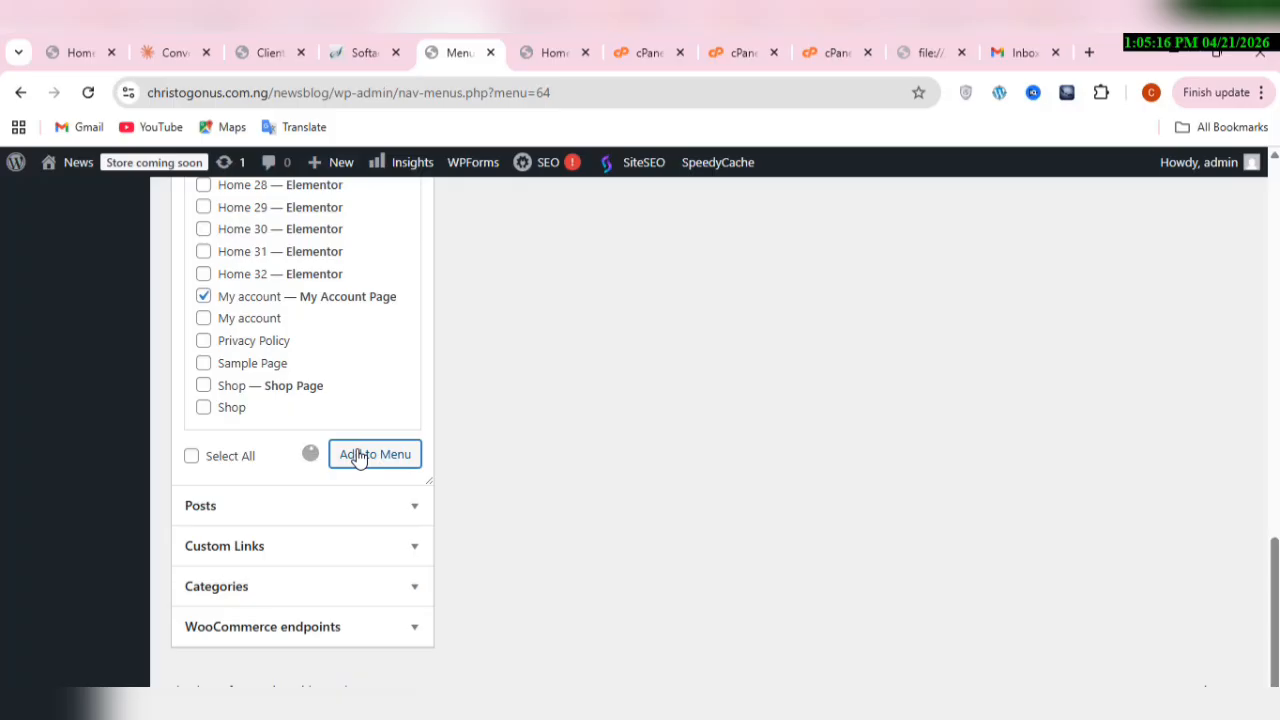
Step: Select all of the most recent posts and add them to best menu
{"action": "left_click", "coordinate": [409, 505]}
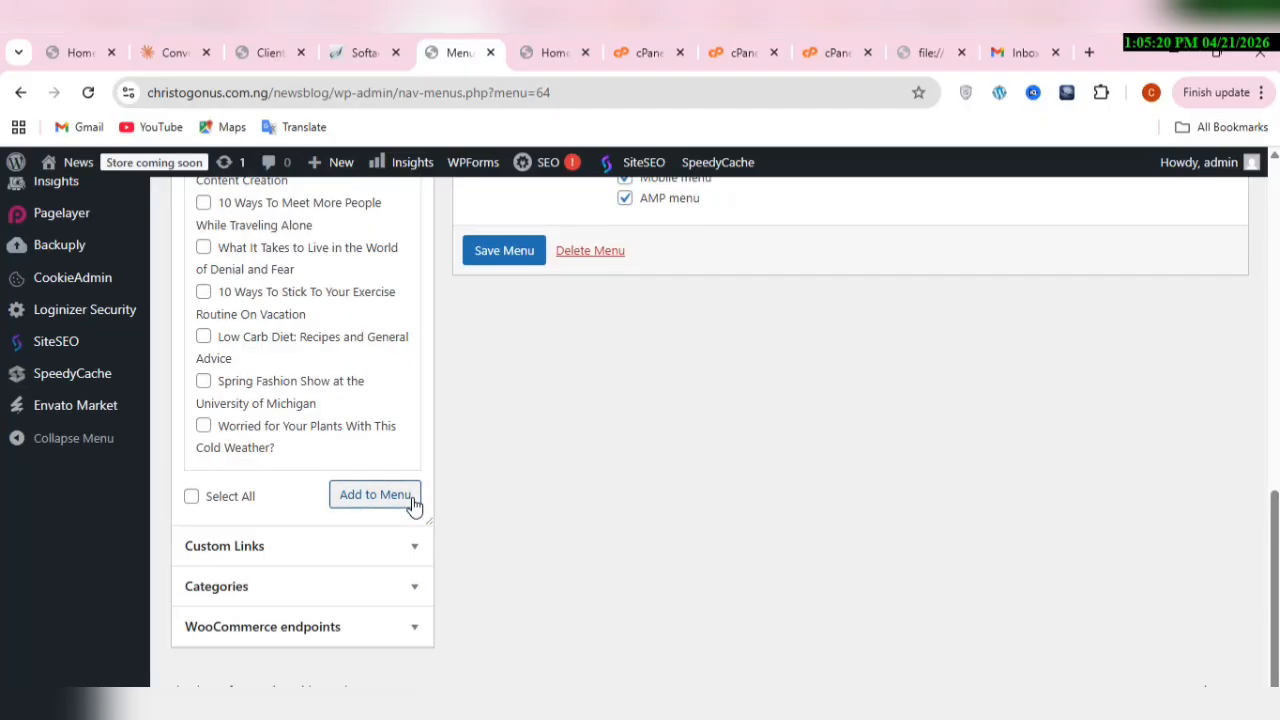
{"action": "scroll", "coordinate": [414, 507], "scroll_direction": "up", "scroll_amount": 4}
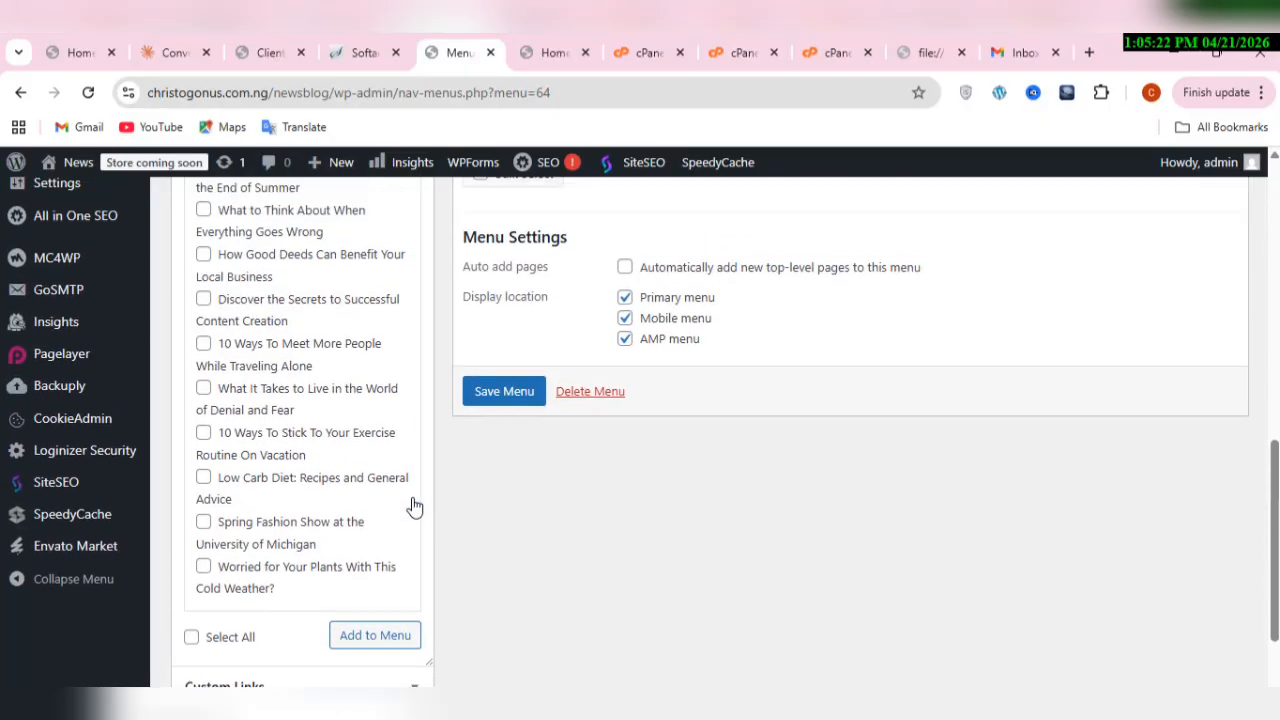
{"action": "scroll", "coordinate": [414, 507], "scroll_direction": "up", "scroll_amount": 2}
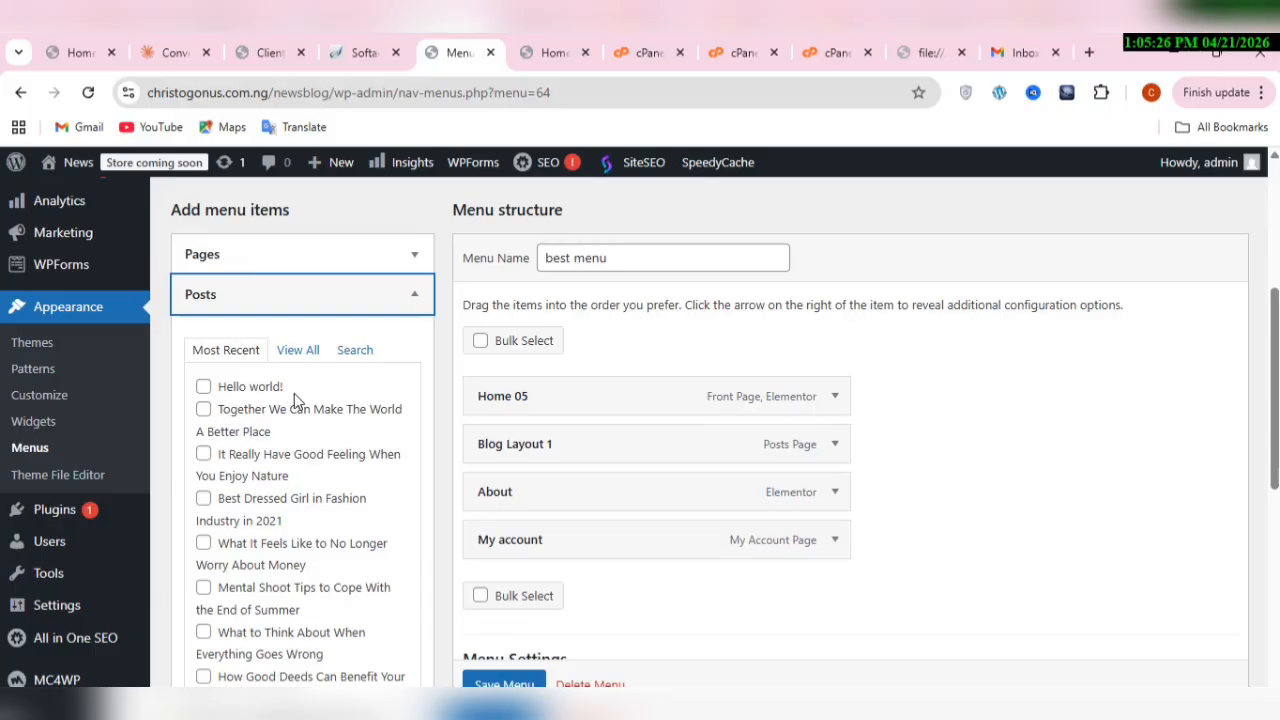
{"action": "scroll", "coordinate": [294, 400], "scroll_direction": "down", "scroll_amount": 6}
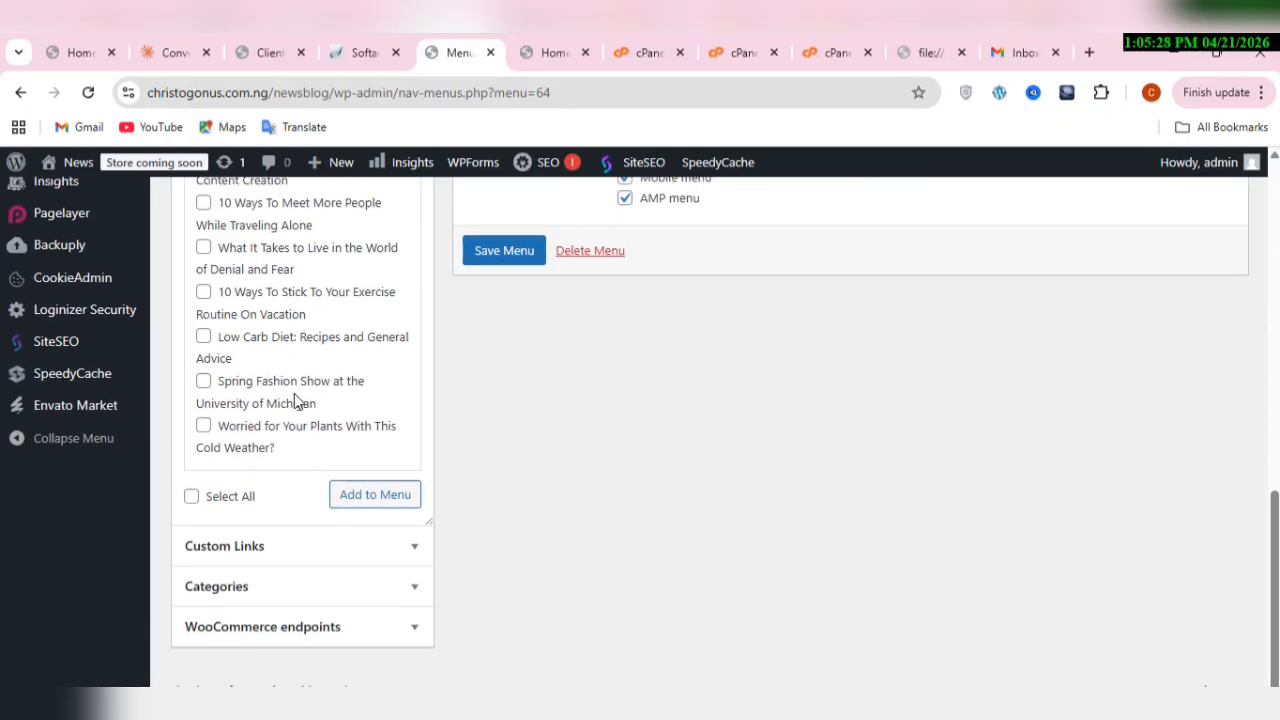
{"action": "left_click", "coordinate": [243, 497]}
{"action": "left_click", "coordinate": [390, 495]}
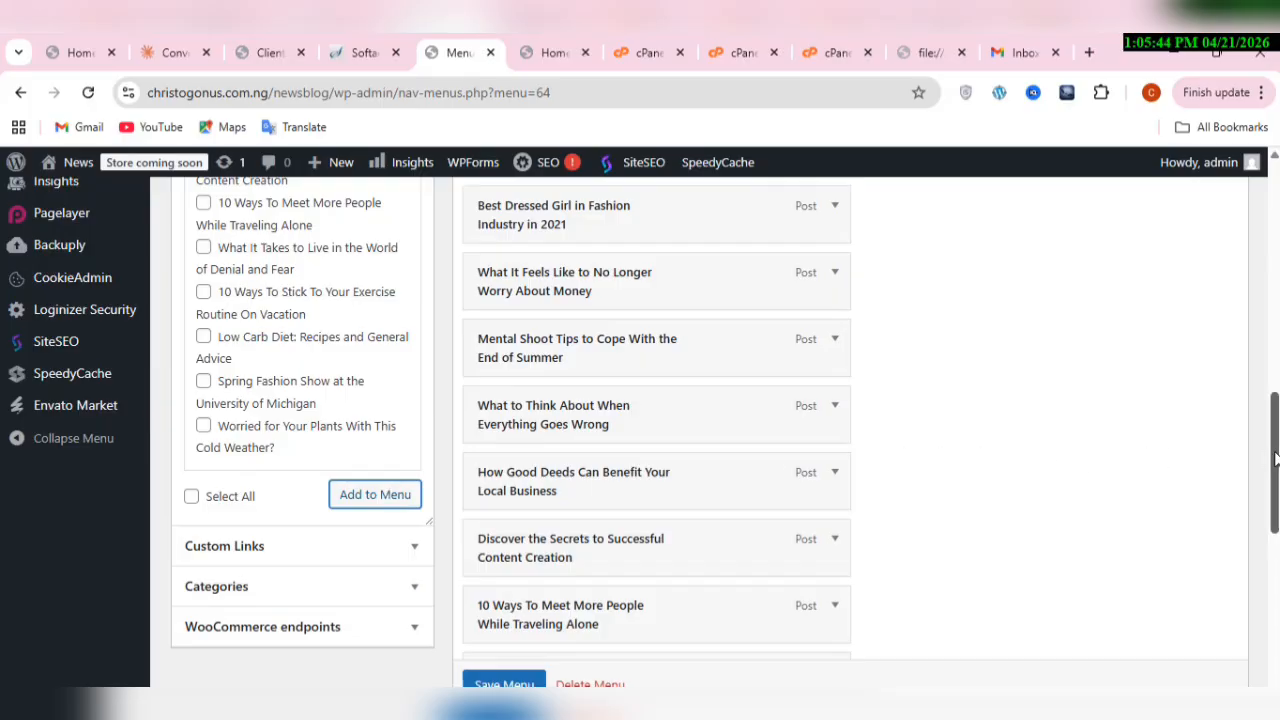
Step: Remove the Hello world! post from the best menu structure
{"action": "left_click_drag", "start_coordinate": [1274, 458], "coordinate": [1262, 342]}
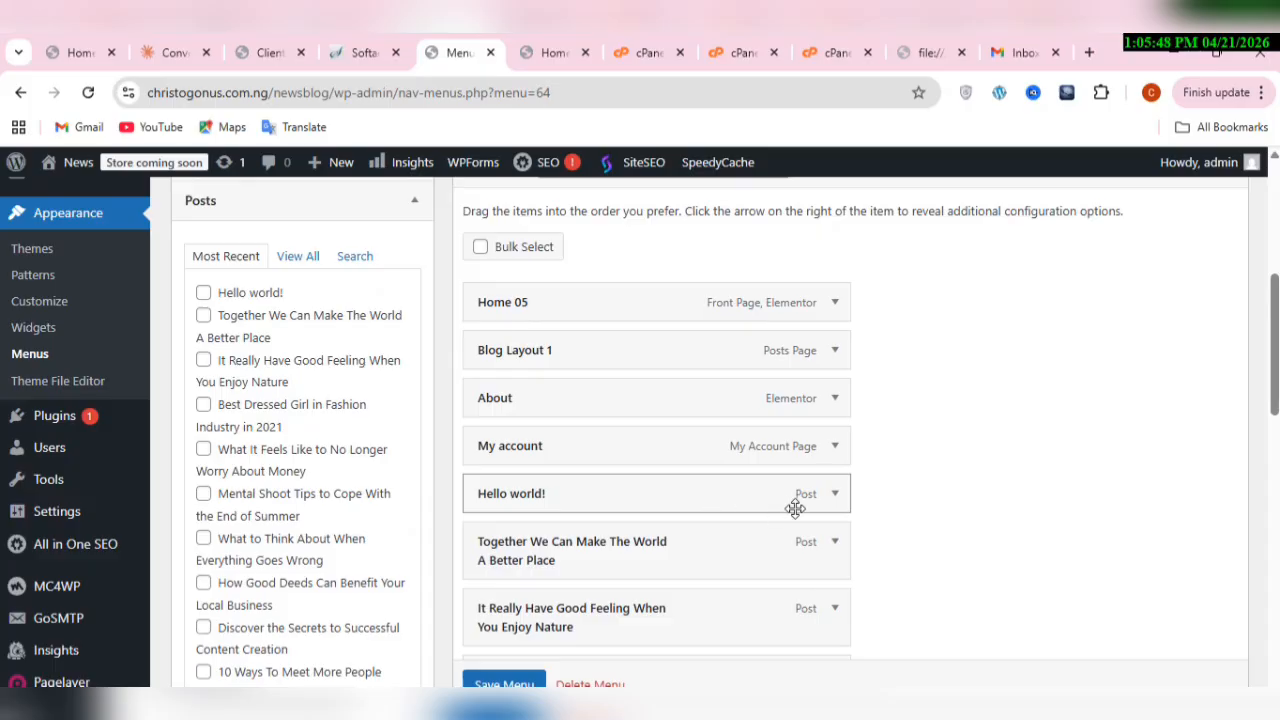
{"action": "left_click", "coordinate": [835, 496]}
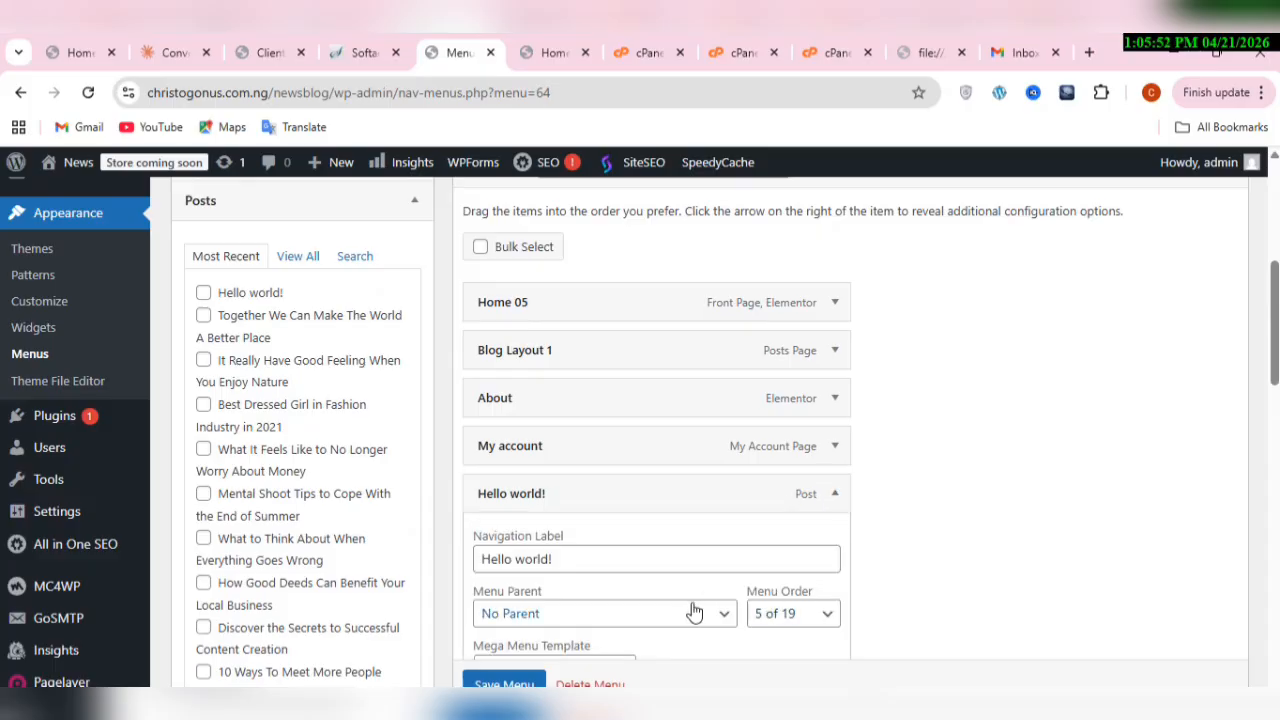
{"action": "scroll", "coordinate": [934, 618], "scroll_direction": "down", "scroll_amount": 3}
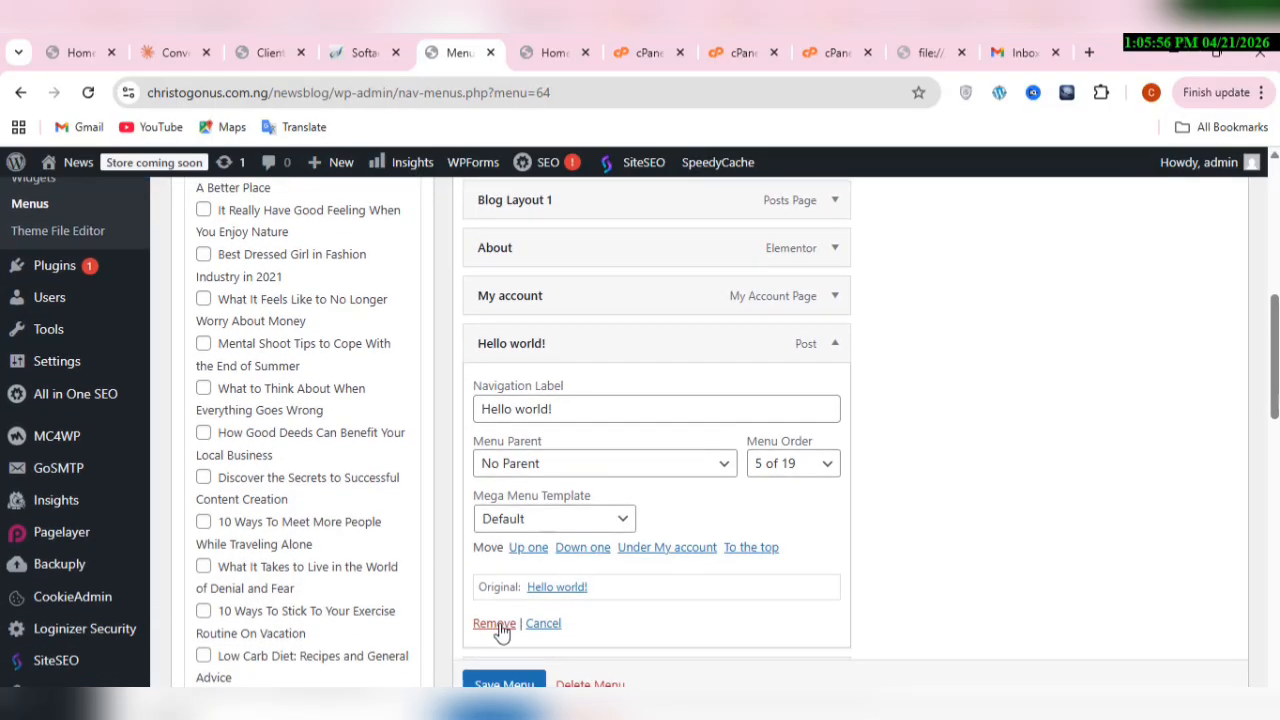
{"action": "left_click", "coordinate": [497, 623]}
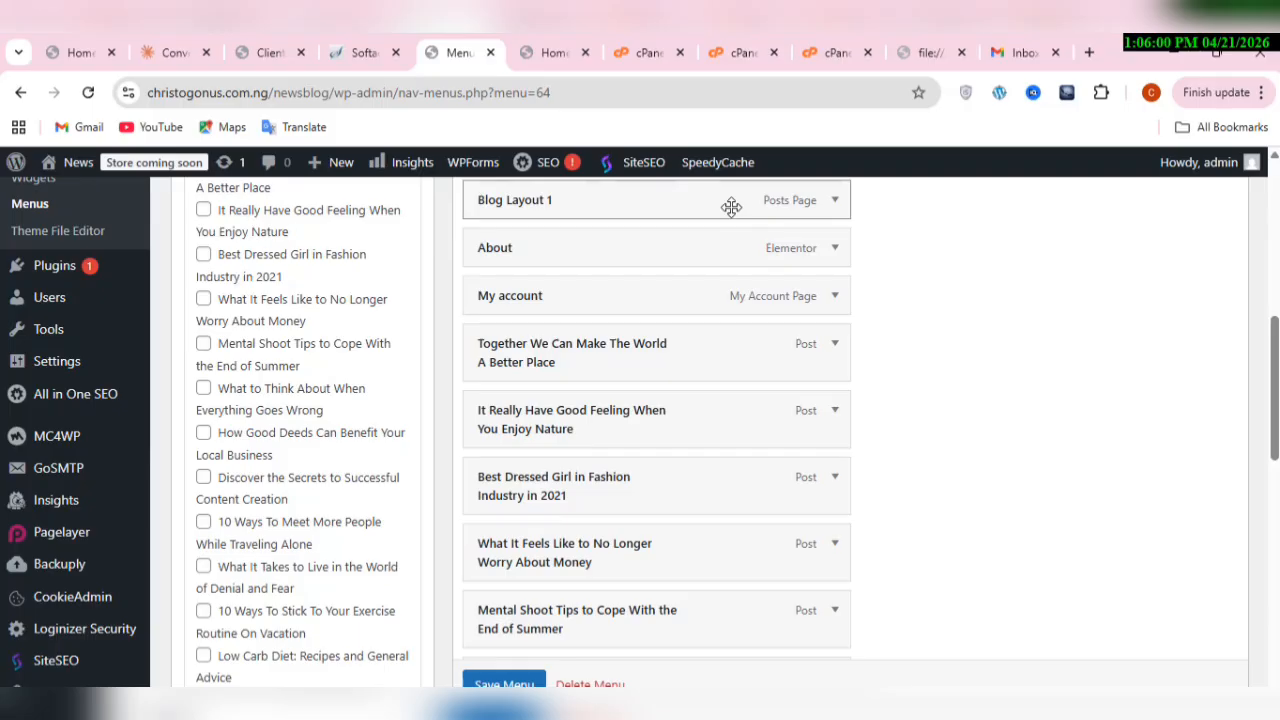
Step: Move Blog Layout 1 below My account and make the first four posts, through What It Feels Like to No Longer Worry About Money, its sub items
{"action": "left_click_drag", "start_coordinate": [731, 206], "coordinate": [746, 341]}
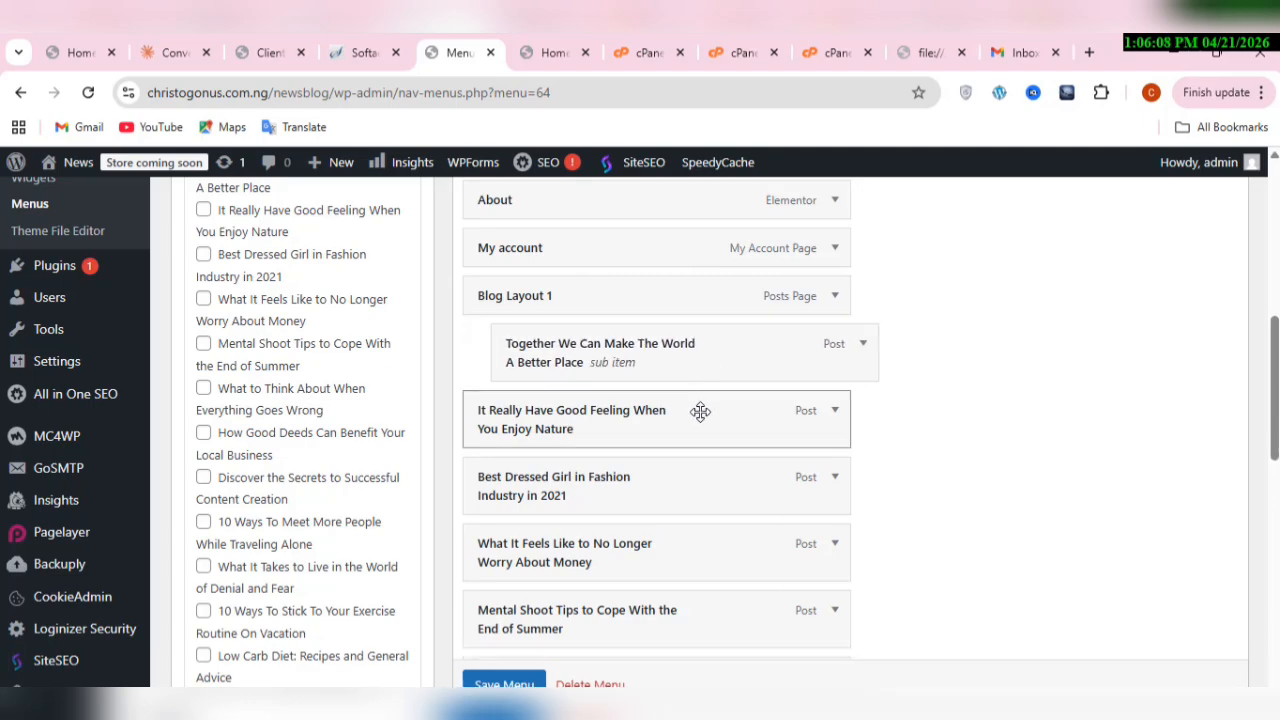
{"action": "left_click_drag", "start_coordinate": [700, 411], "coordinate": [722, 411]}
{"action": "left_click_drag", "start_coordinate": [675, 427], "coordinate": [703, 420]}
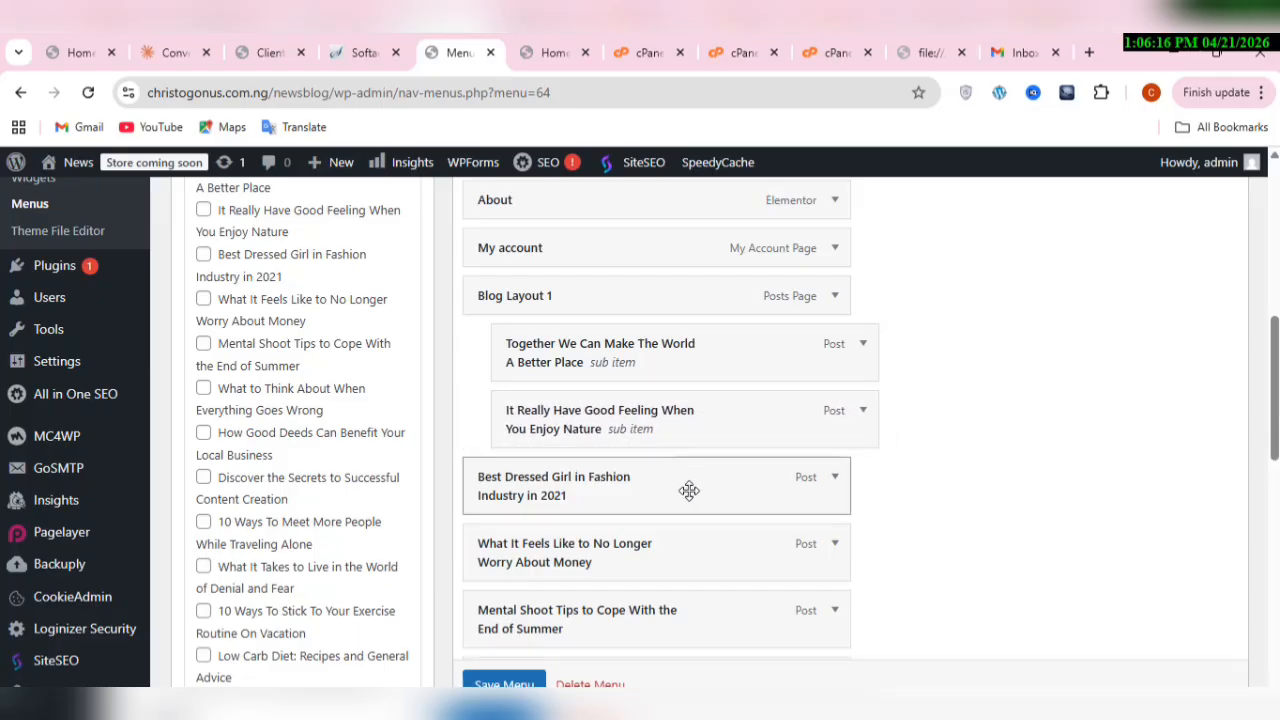
{"action": "left_click_drag", "start_coordinate": [692, 489], "coordinate": [808, 486]}
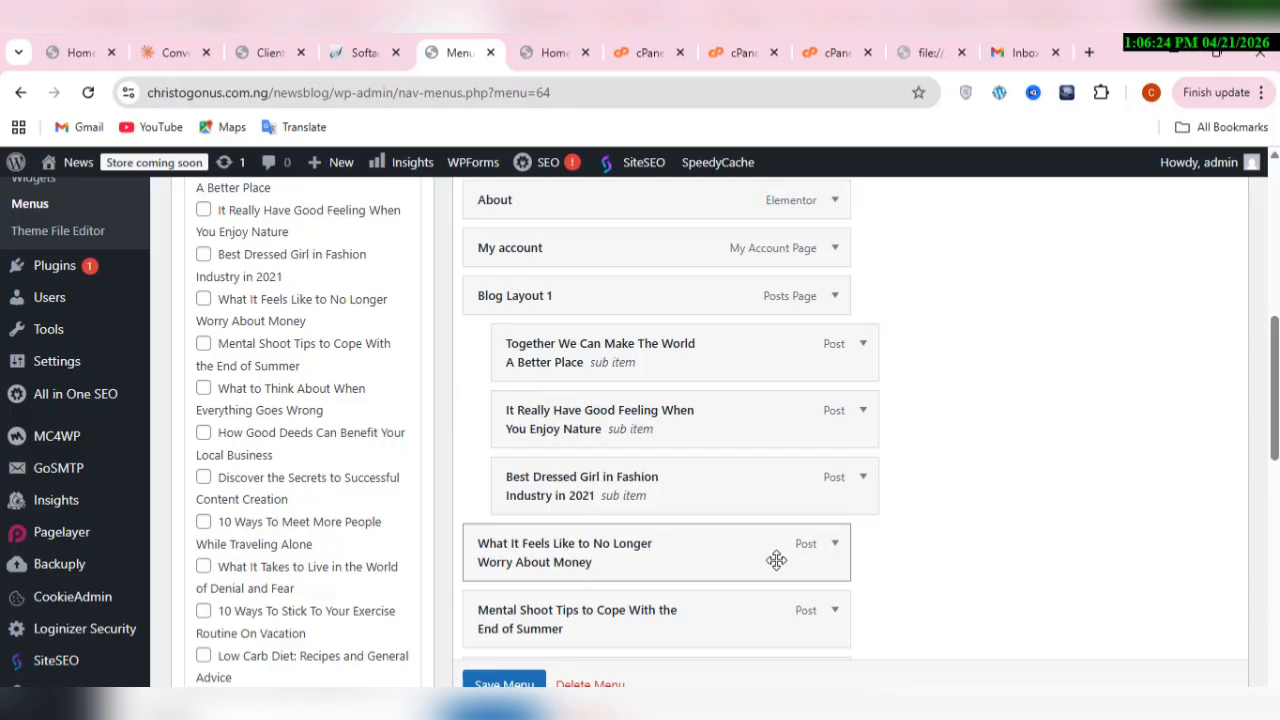
{"action": "mouse_move", "coordinate": [797, 551]}
{"action": "left_mouse_down"}
{"action": "mouse_move", "coordinate": [830, 535]}
{"action": "mouse_move", "coordinate": [808, 557]}
{"action": "left_mouse_up"}
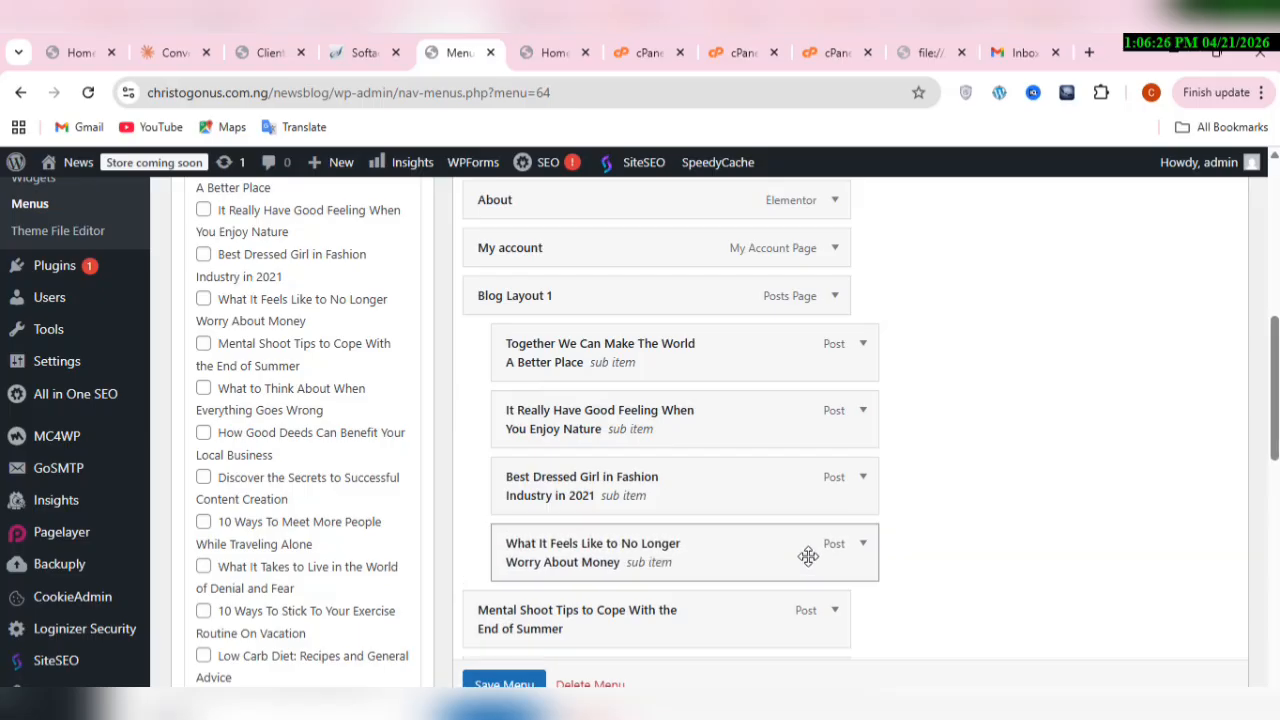
Step: Nest the next four posts, through Discover the Secrets to Successful Content Creation, as sub items of Blog Layout 1
{"action": "scroll", "coordinate": [952, 567], "scroll_direction": "down", "scroll_amount": 3}
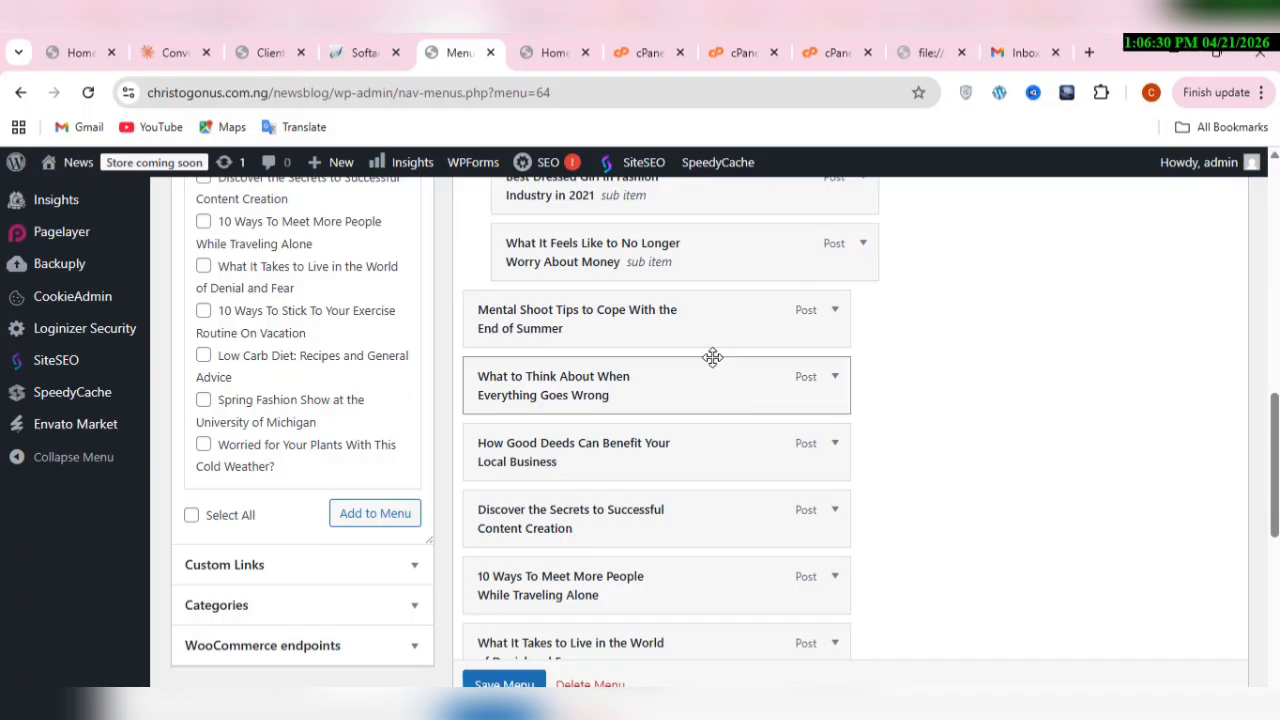
{"action": "left_click_drag", "start_coordinate": [710, 337], "coordinate": [740, 340]}
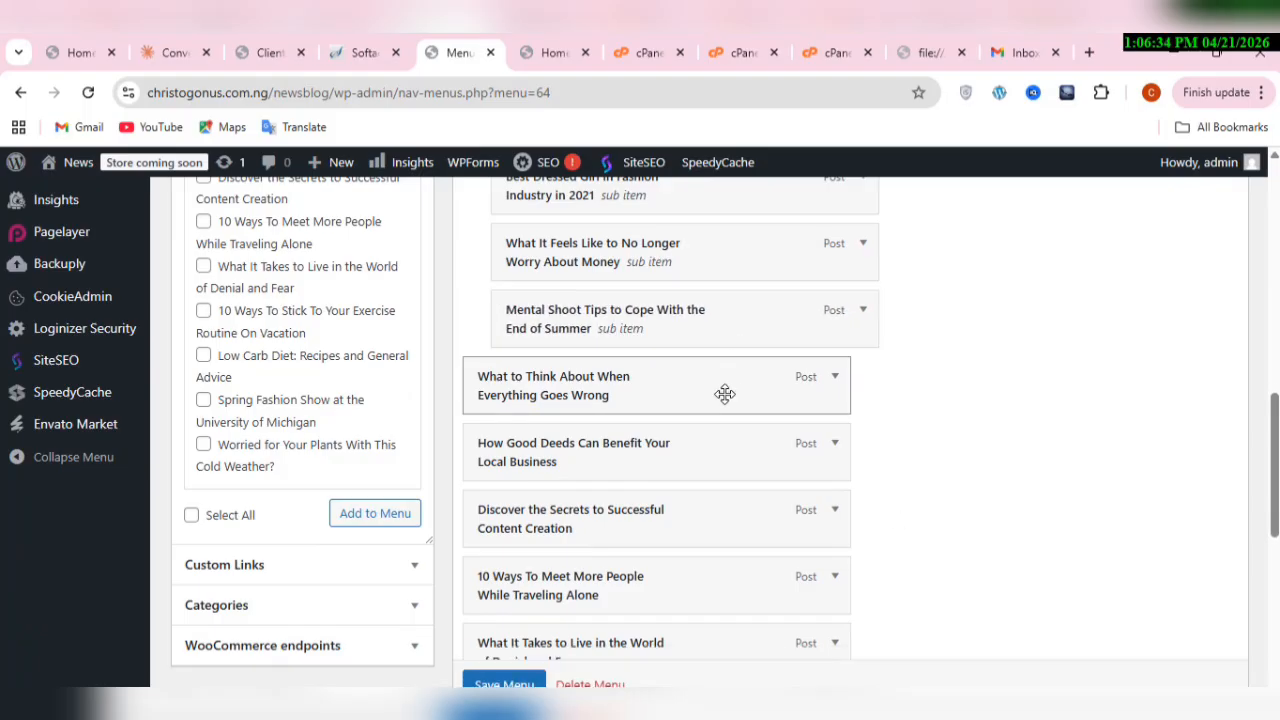
{"action": "left_click_drag", "start_coordinate": [724, 394], "coordinate": [756, 392]}
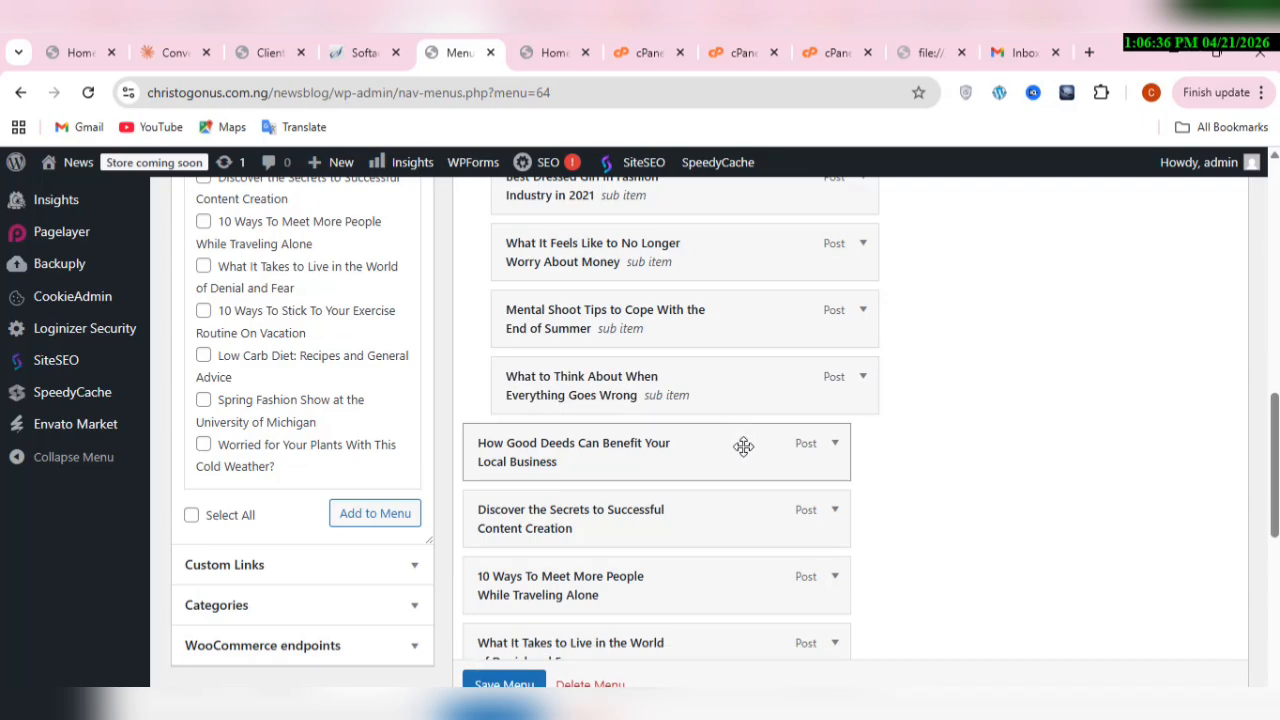
{"action": "left_click_drag", "start_coordinate": [743, 446], "coordinate": [780, 446]}
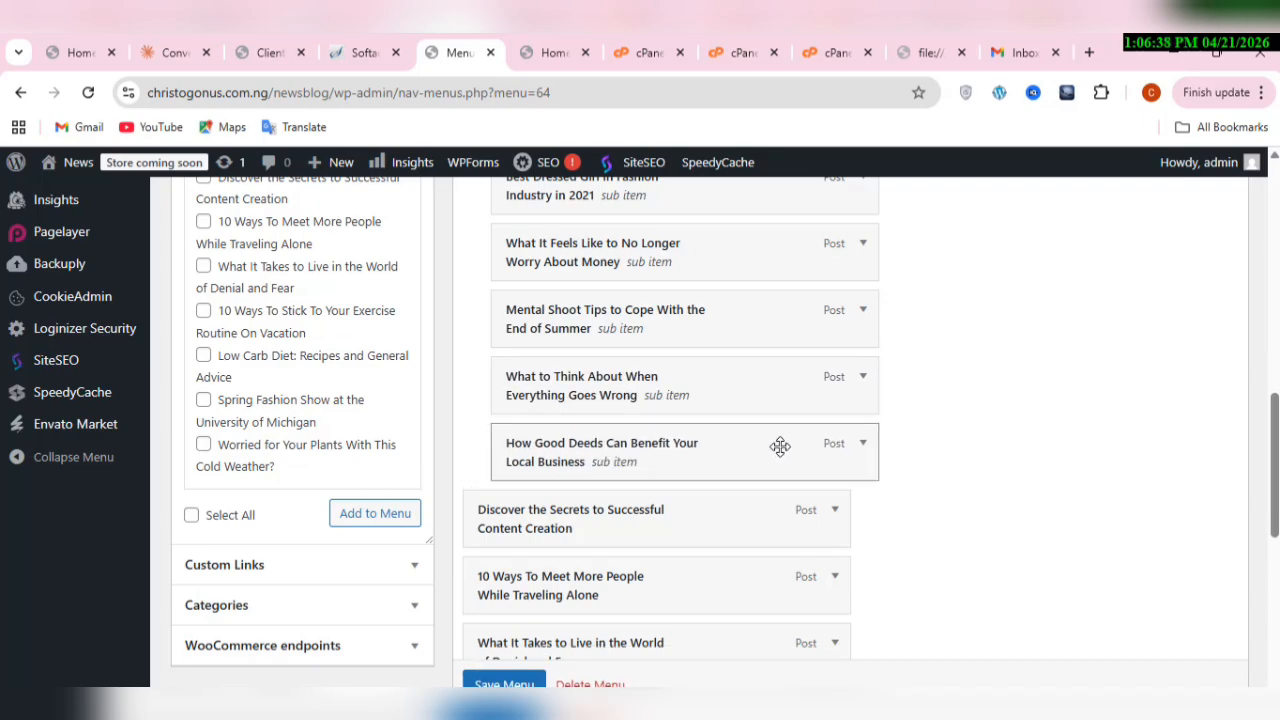
{"action": "left_click_drag", "start_coordinate": [764, 509], "coordinate": [795, 510]}
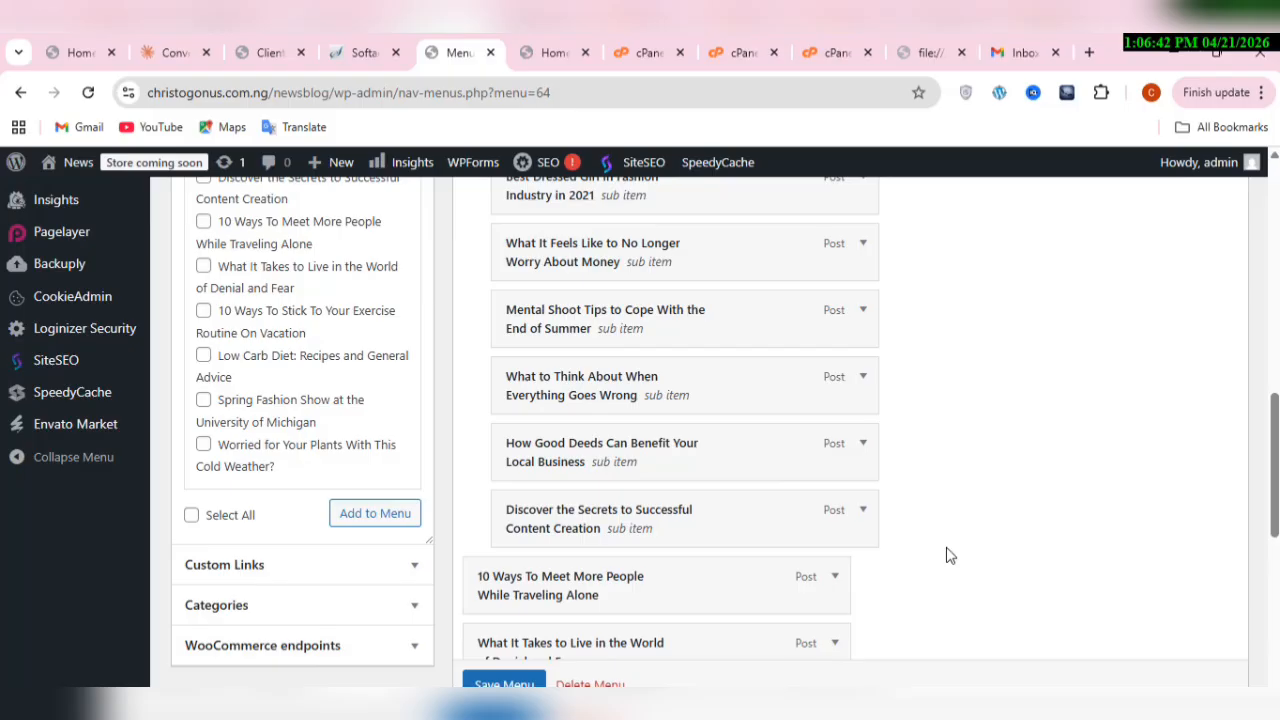
Step: Make the six remaining posts, through Worried for Your Plants With This Cold Weather?, sub items of Blog Layout 1 and save best menu
{"action": "scroll", "coordinate": [949, 555], "scroll_direction": "down", "scroll_amount": 5}
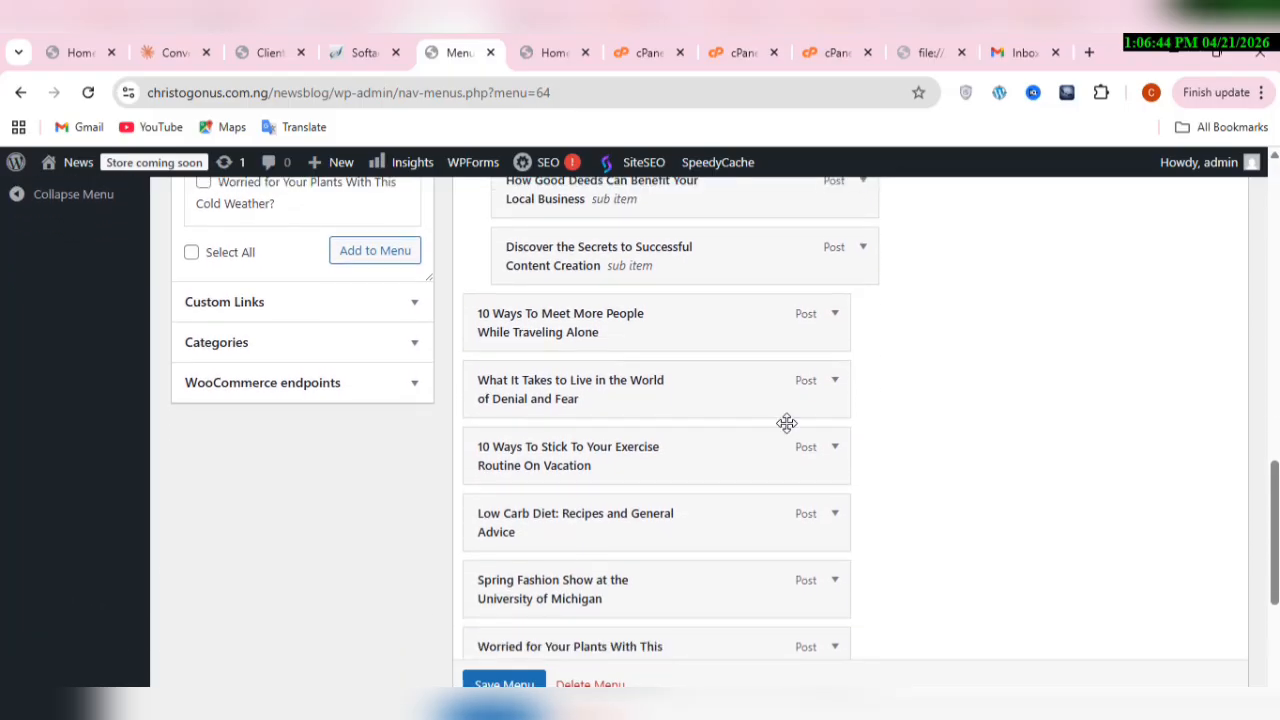
{"action": "left_click_drag", "start_coordinate": [719, 342], "coordinate": [751, 334]}
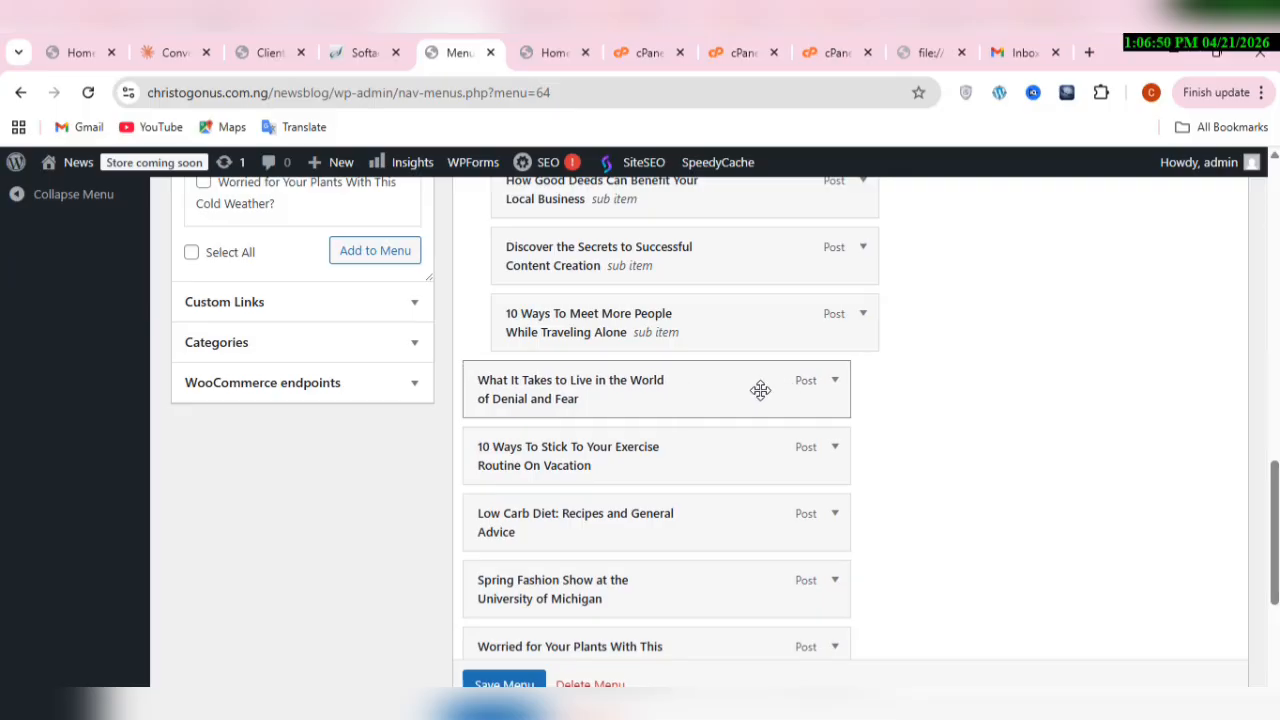
{"action": "left_click_drag", "start_coordinate": [729, 397], "coordinate": [769, 397]}
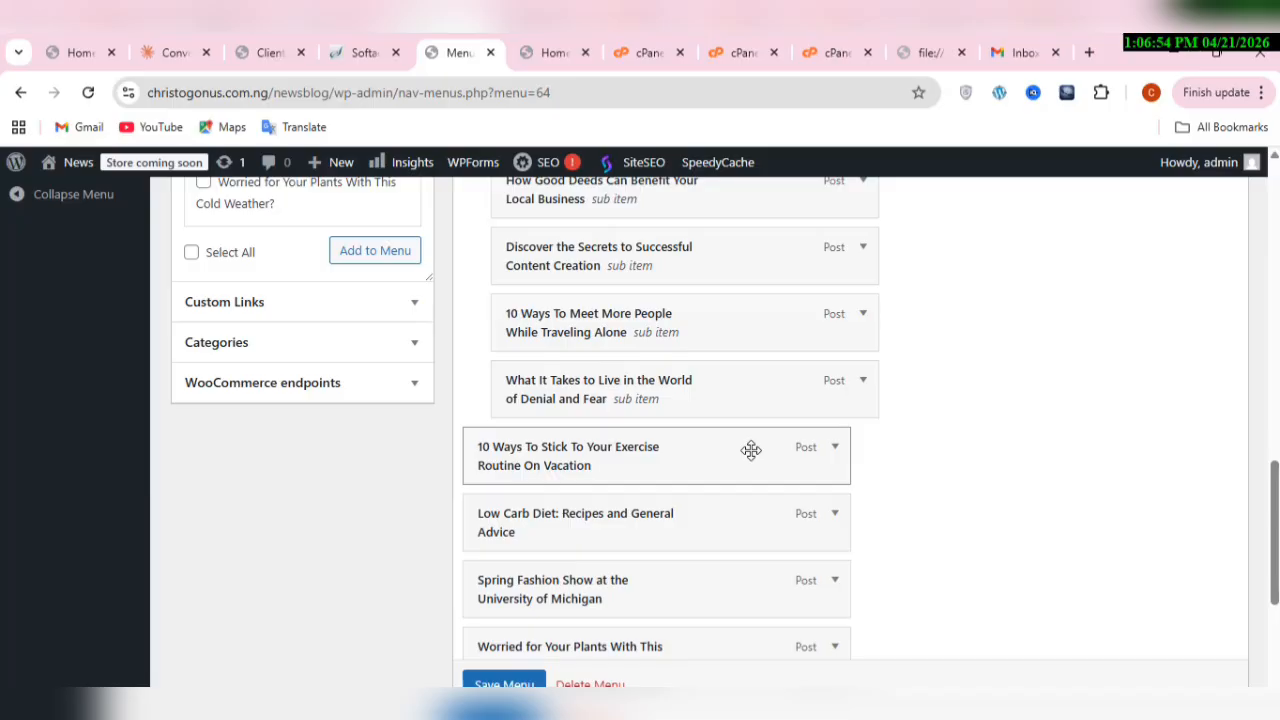
{"action": "left_click_drag", "start_coordinate": [751, 450], "coordinate": [780, 449]}
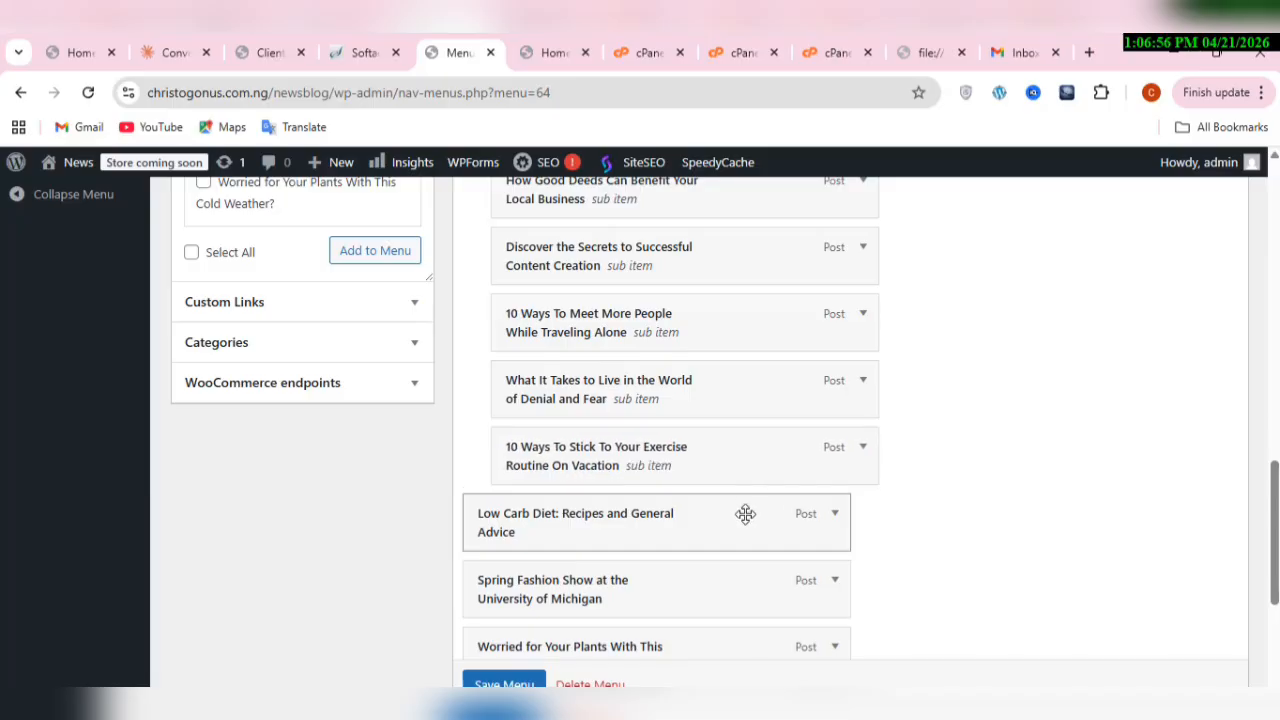
{"action": "left_click_drag", "start_coordinate": [745, 514], "coordinate": [777, 509]}
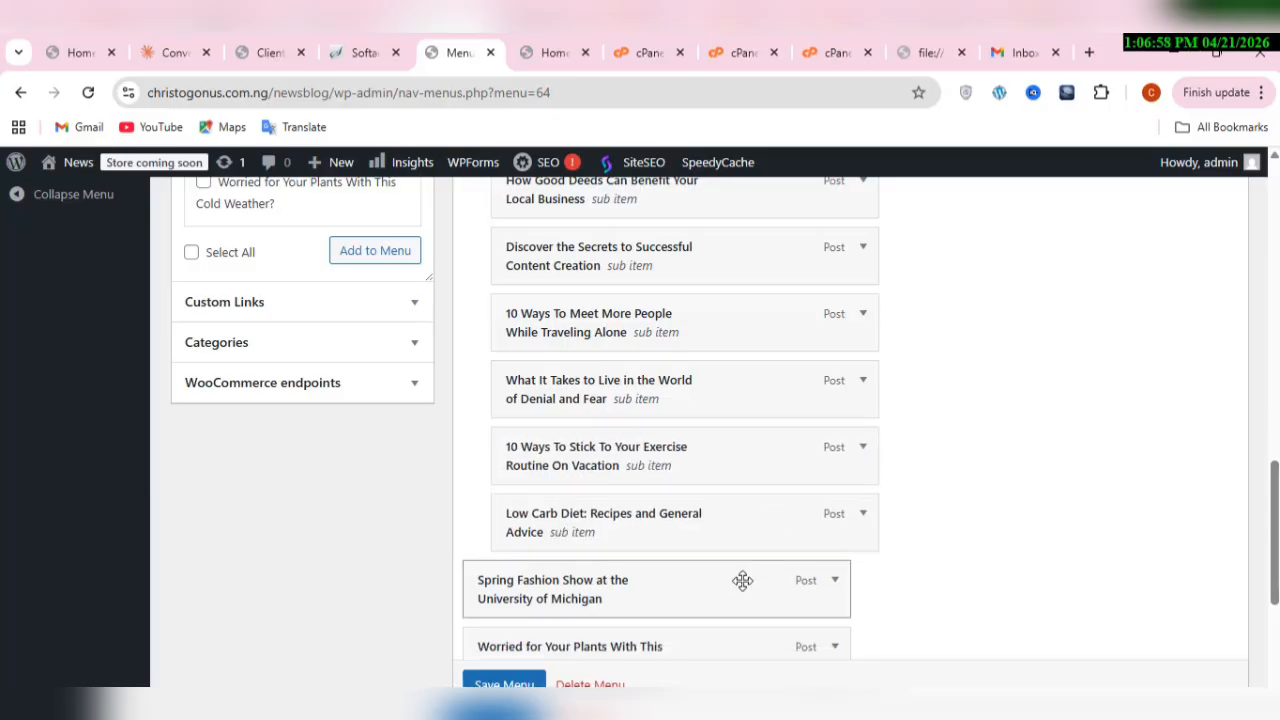
{"action": "left_click_drag", "start_coordinate": [742, 580], "coordinate": [771, 580]}
{"action": "scroll", "coordinate": [1037, 567], "scroll_direction": "down", "scroll_amount": 2}
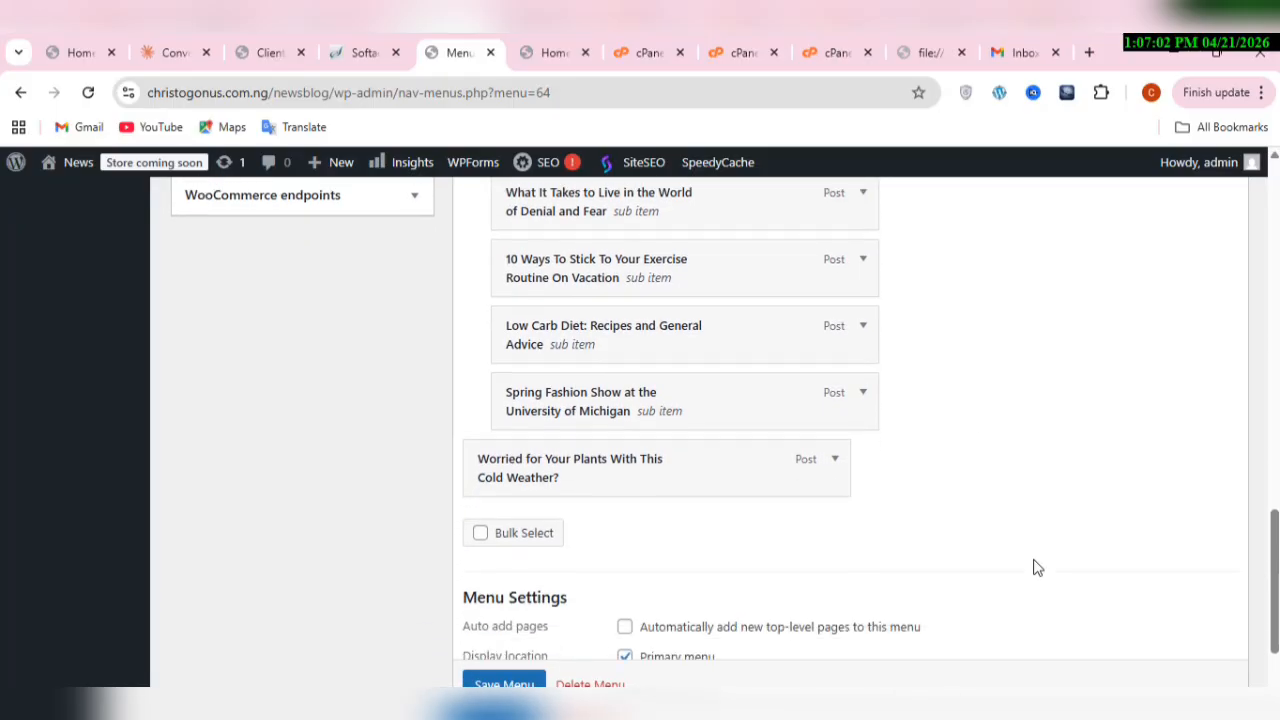
{"action": "left_click_drag", "start_coordinate": [772, 476], "coordinate": [771, 477]}
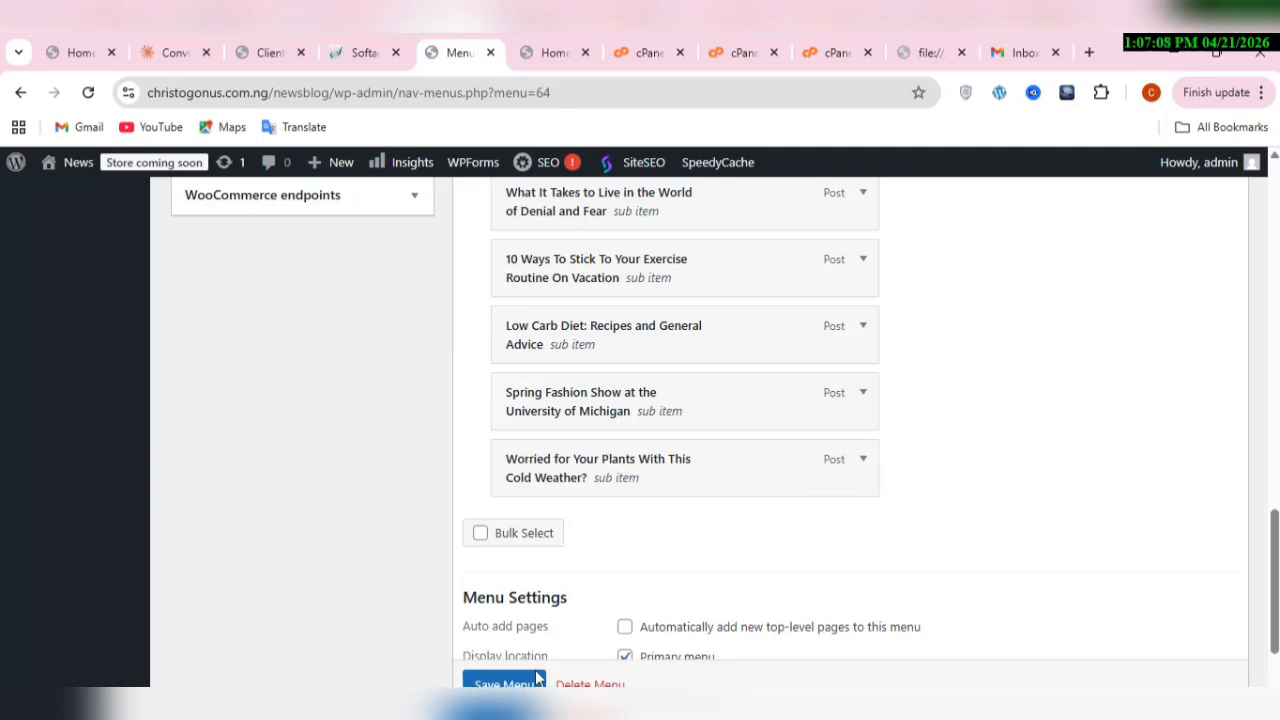
{"action": "scroll", "coordinate": [700, 400], "scroll_direction": "down", "scroll_amount": 1}
{"action": "left_click", "coordinate": [504, 684]}
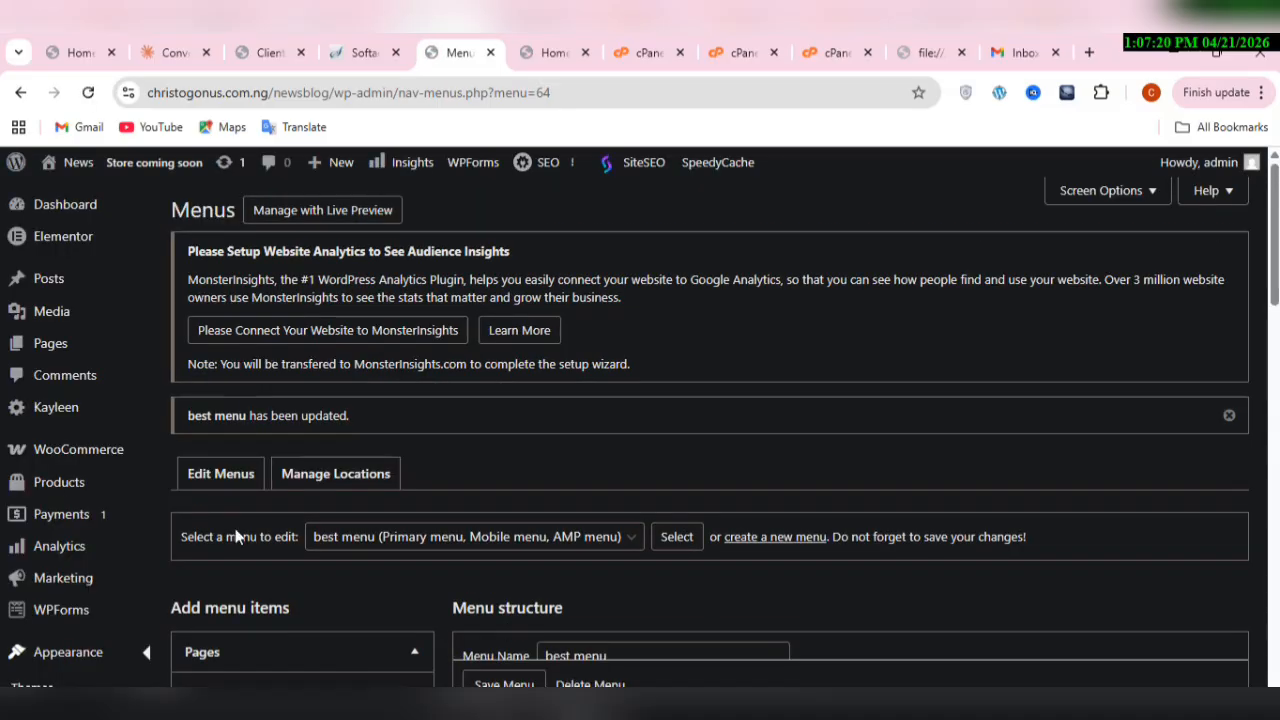
Step: Open the list of all pages of the site
{"action": "mouse_move", "coordinate": [75, 498]}
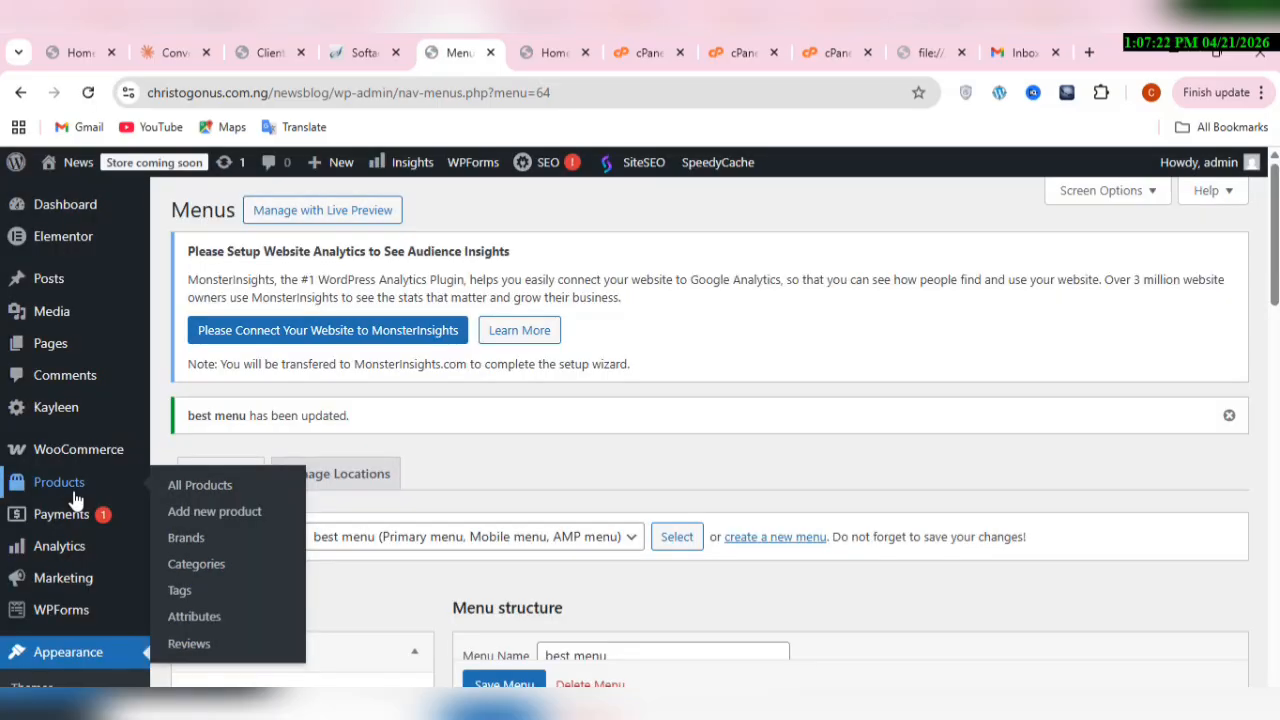
{"action": "scroll", "coordinate": [76, 500], "scroll_direction": "down", "scroll_amount": 1}
{"action": "scroll", "coordinate": [76, 500], "scroll_direction": "up", "scroll_amount": 1}
{"action": "mouse_move", "coordinate": [55, 347]}
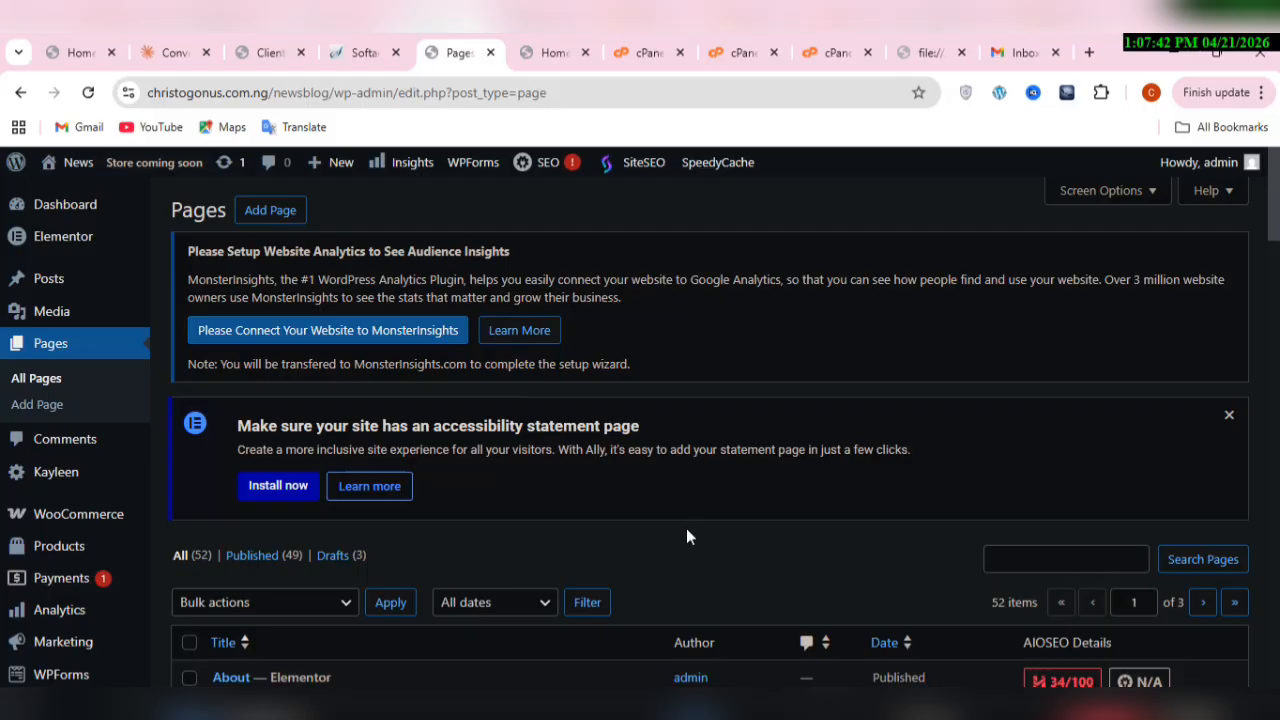
Step: Move the pages Blog Layout 2, Blog Layout 3 and Blog Layout 4 to the Trash with one bulk action
{"action": "scroll", "coordinate": [686, 530], "scroll_direction": "down", "scroll_amount": 2}
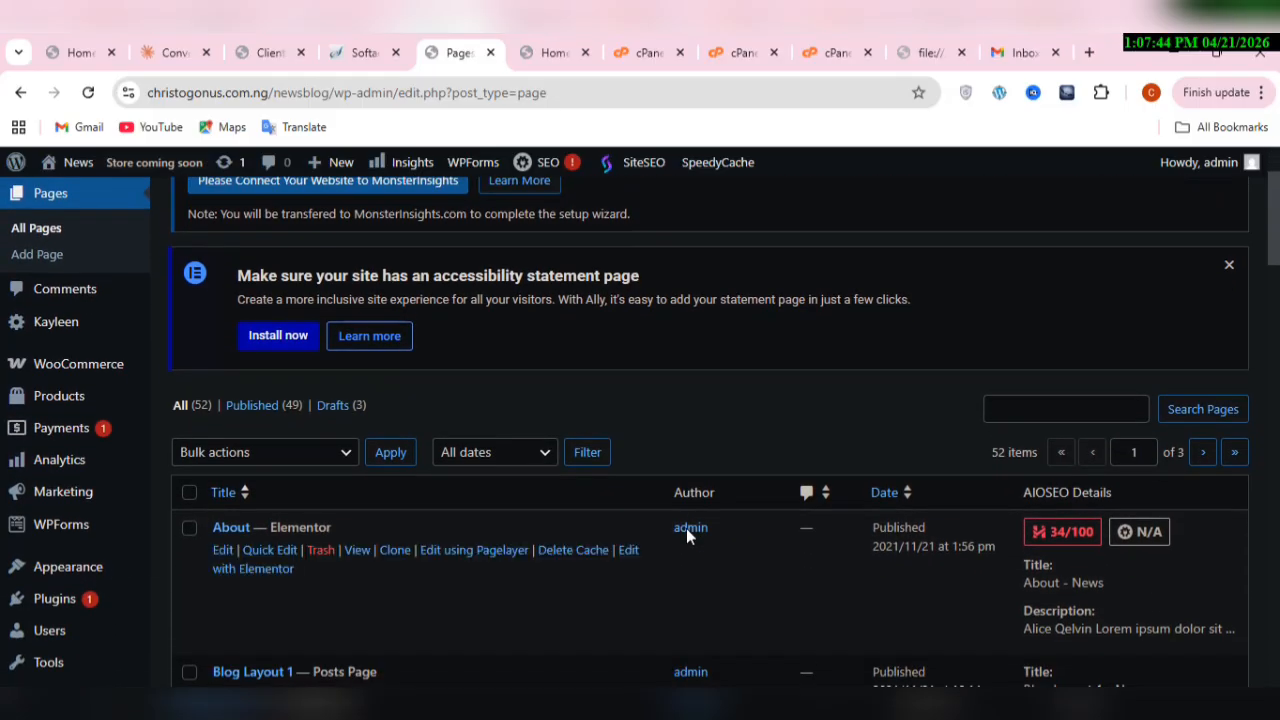
{"action": "scroll", "coordinate": [686, 537], "scroll_direction": "down", "scroll_amount": 2}
{"action": "scroll", "coordinate": [686, 537], "scroll_direction": "down", "scroll_amount": 2}
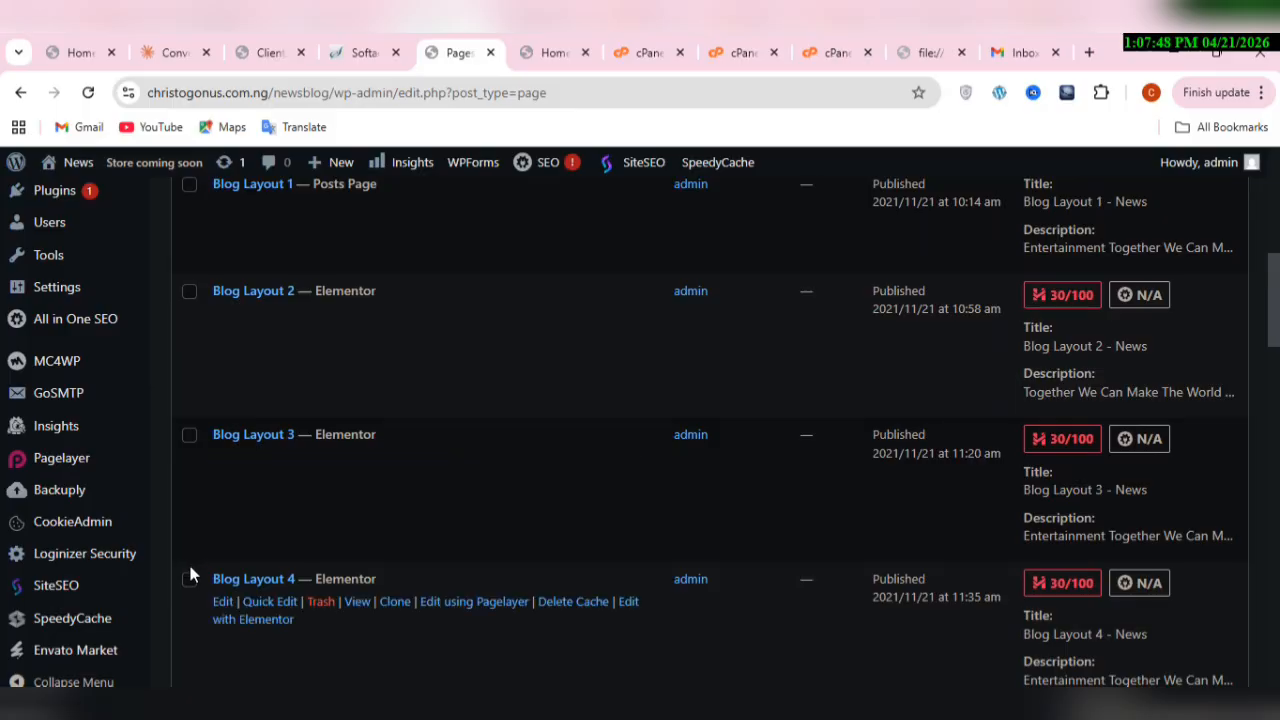
{"action": "left_click", "coordinate": [189, 580]}
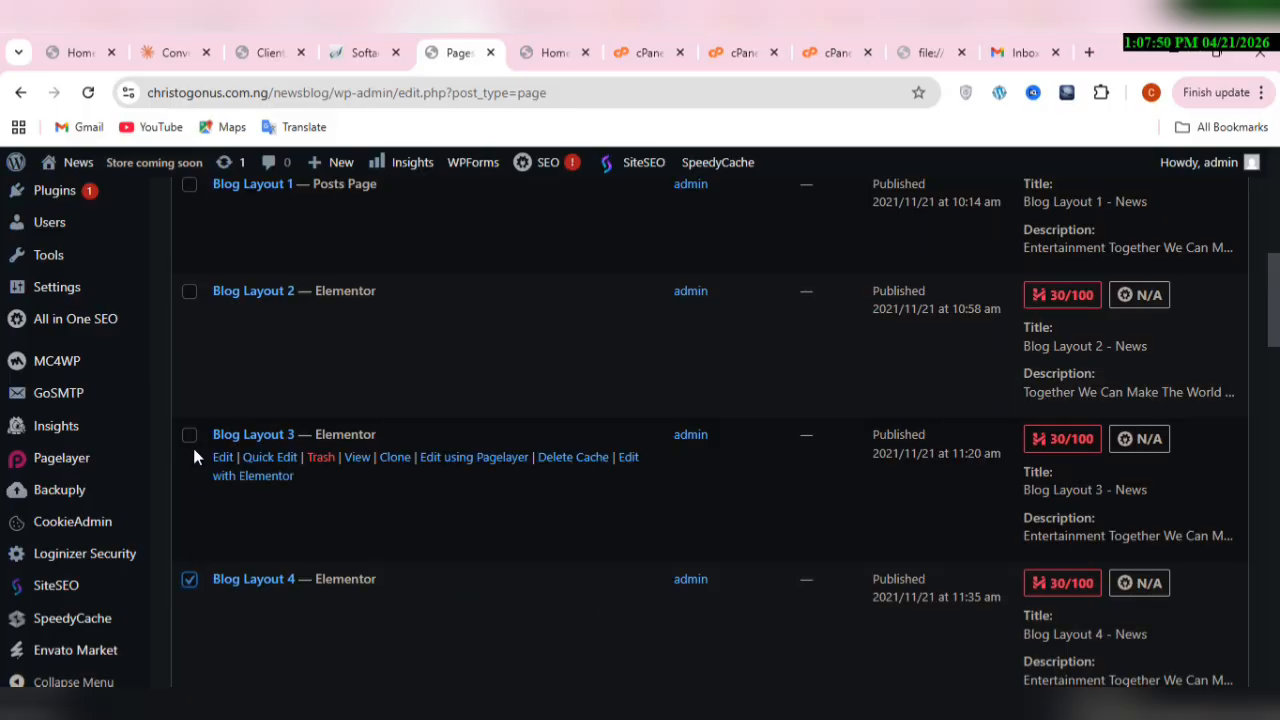
{"action": "left_click", "coordinate": [193, 442]}
{"action": "left_click", "coordinate": [201, 313]}
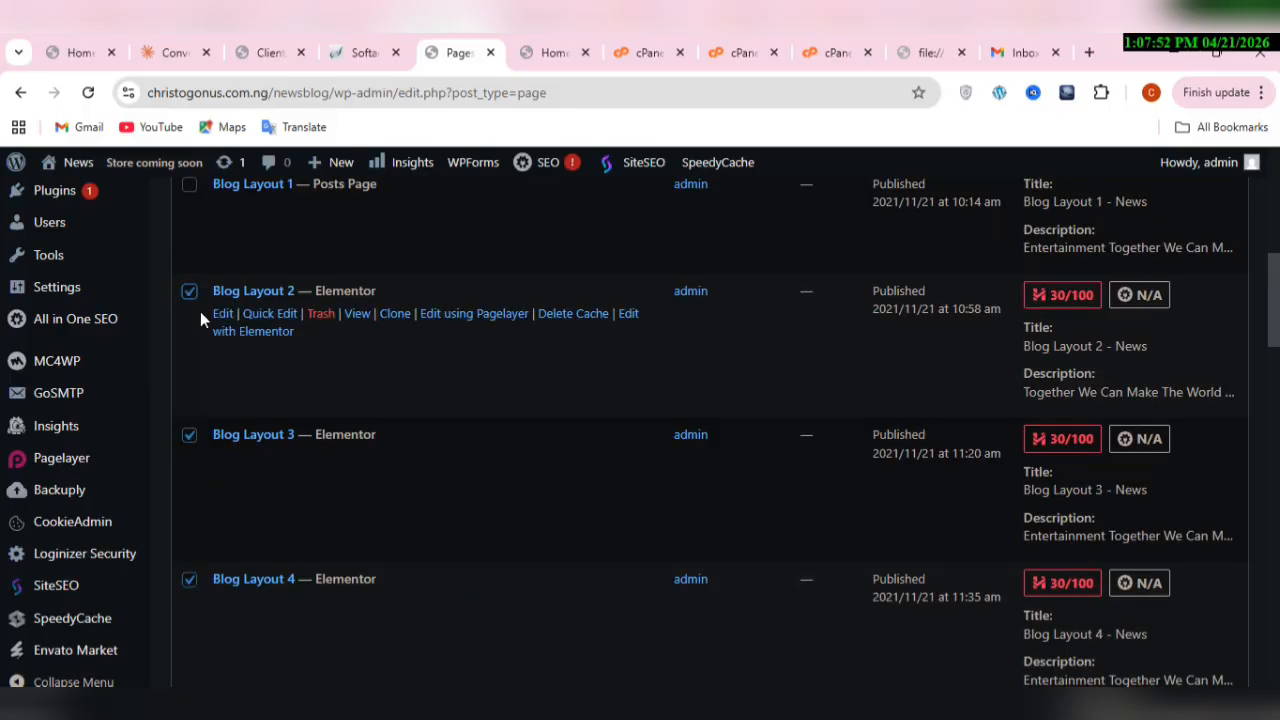
{"action": "scroll", "coordinate": [201, 318], "scroll_direction": "up", "scroll_amount": 3}
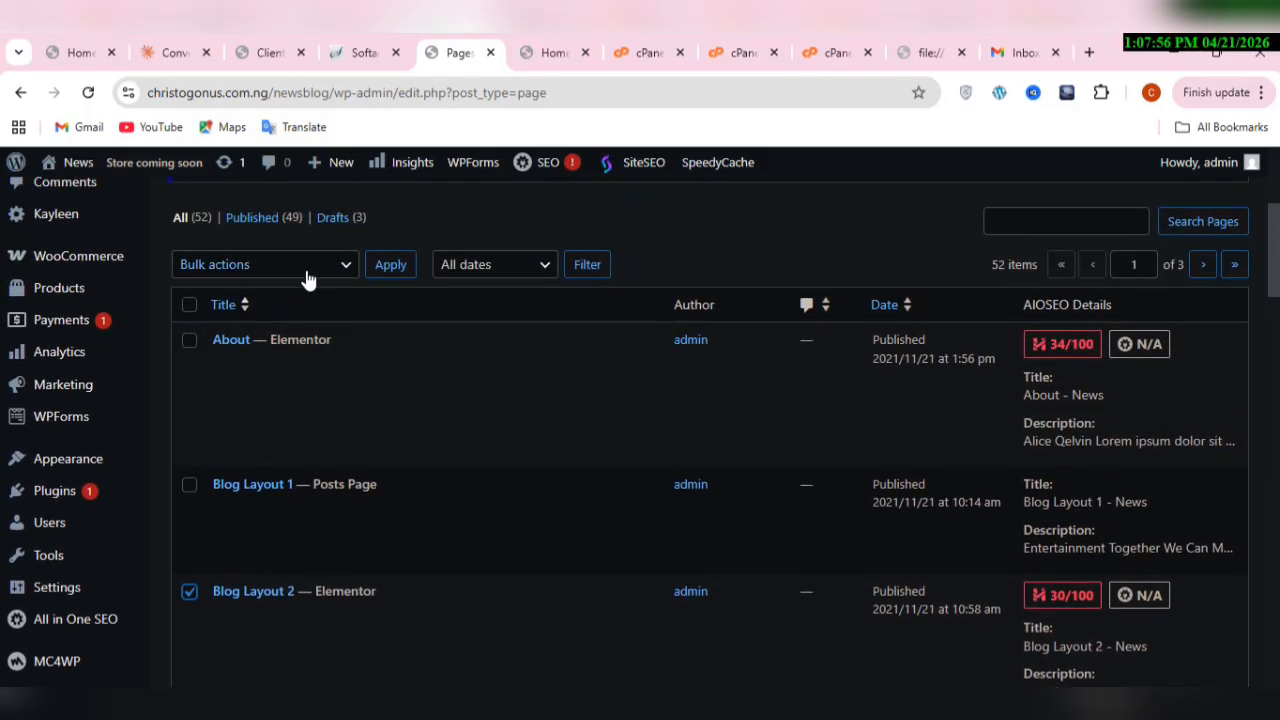
{"action": "left_click", "coordinate": [307, 266]}
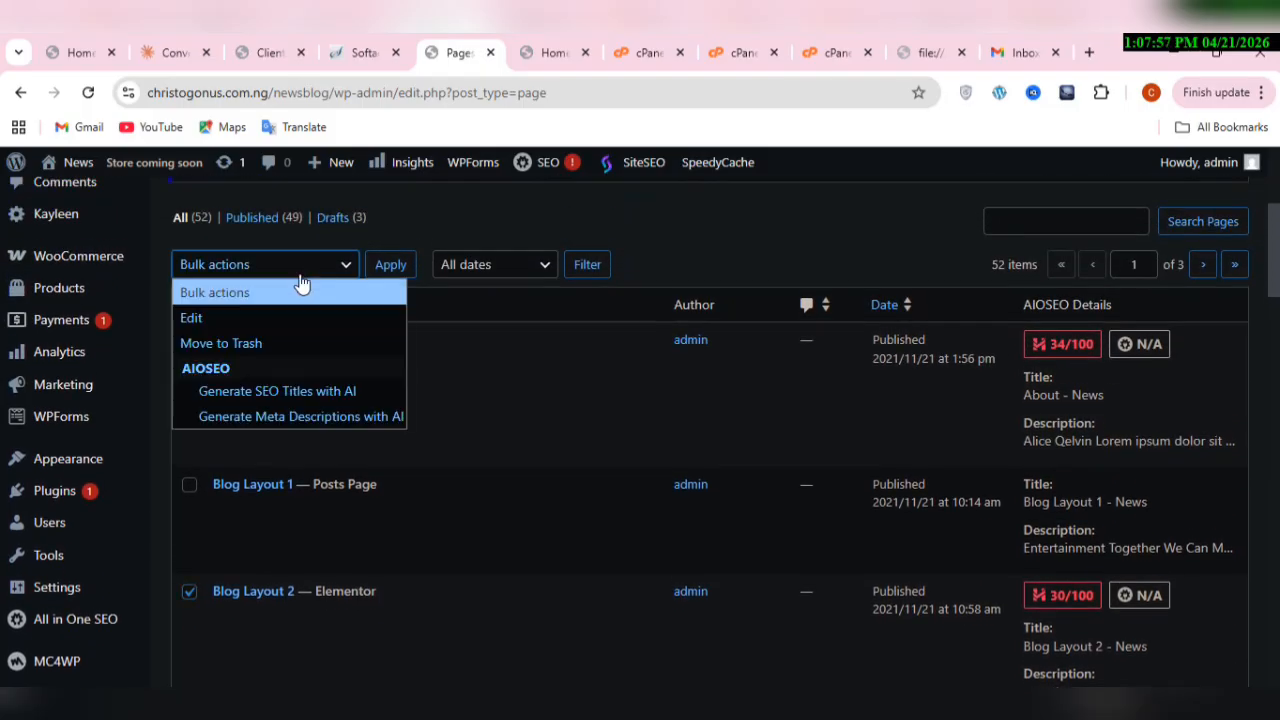
{"action": "left_click", "coordinate": [270, 344]}
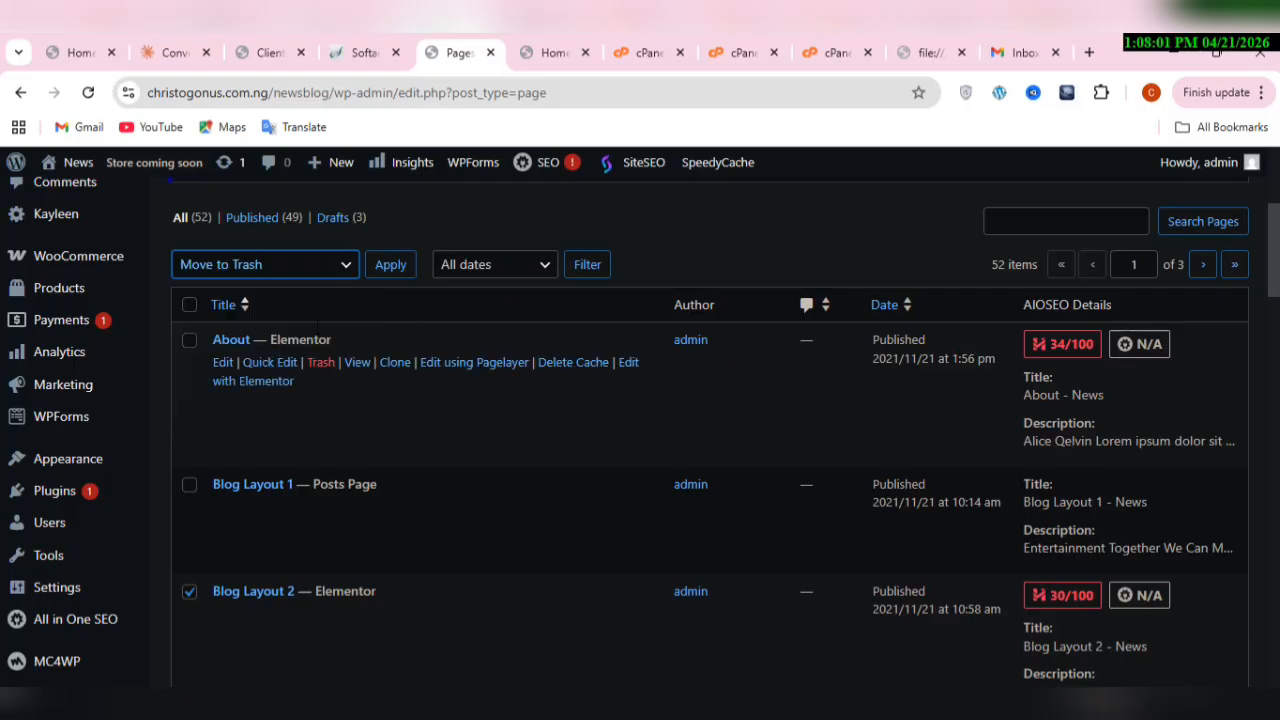
{"action": "left_click", "coordinate": [389, 266]}
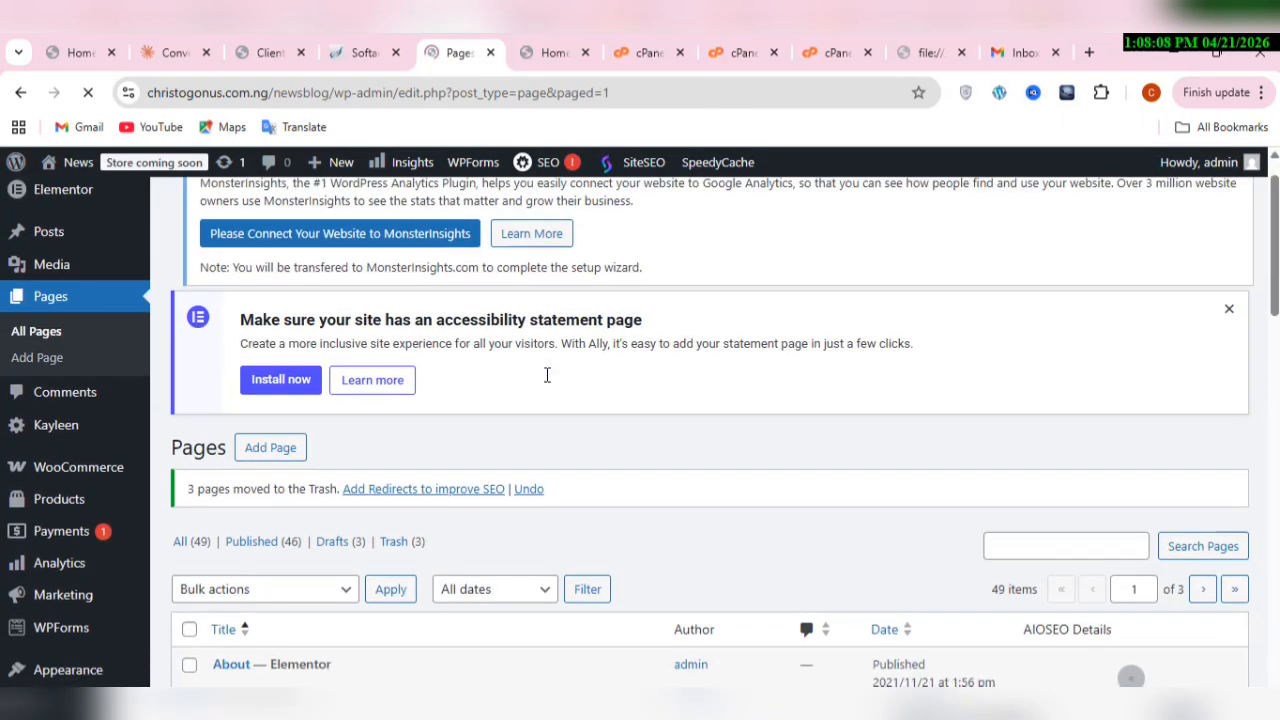
Step: Select the pages Blog Layout 5, both Cart entries and both Checkout entries in the page list, keeping About and Blog Layout 1 unselected
{"action": "scroll", "coordinate": [547, 375], "scroll_direction": "down", "scroll_amount": 3}
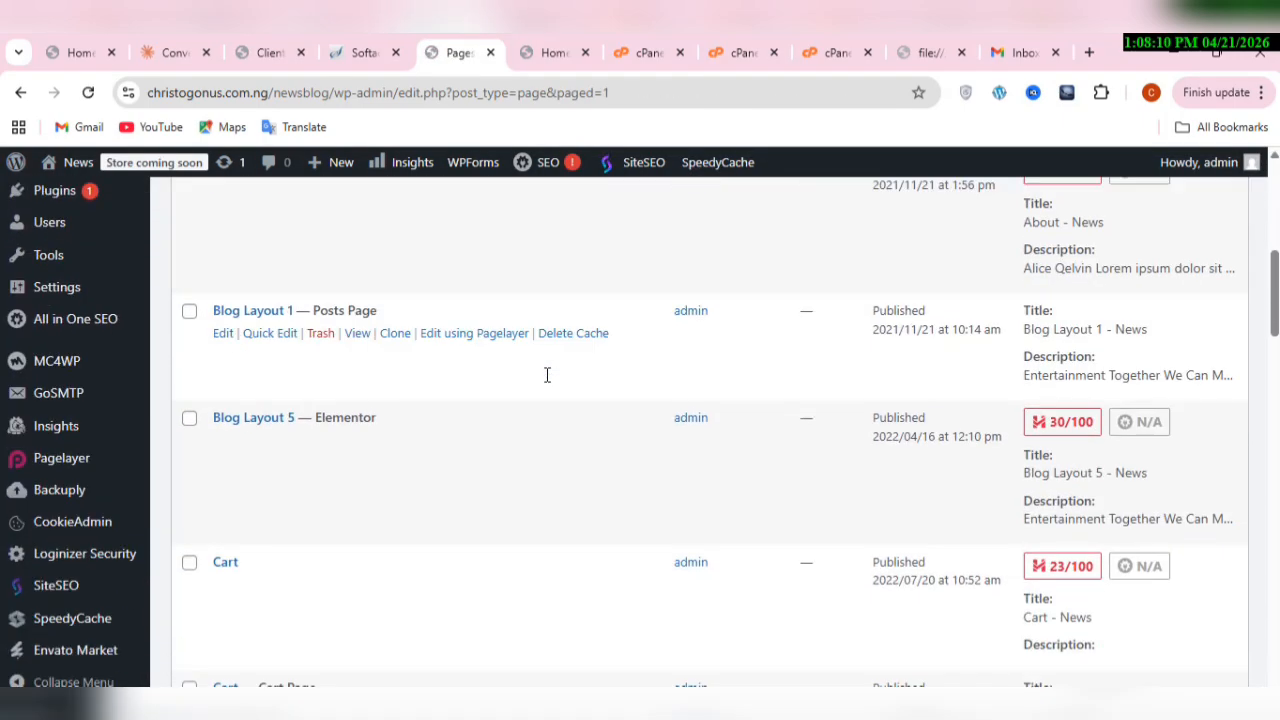
{"action": "scroll", "coordinate": [547, 375], "scroll_direction": "up", "scroll_amount": 2}
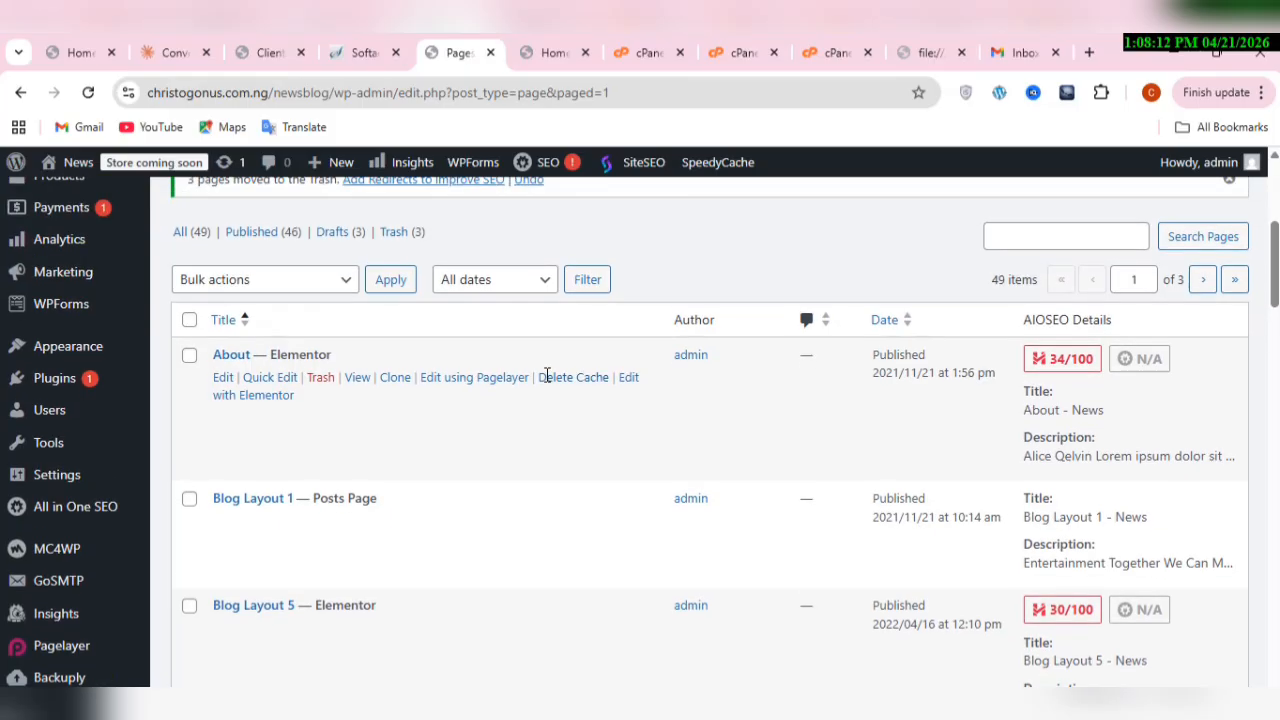
{"action": "scroll", "coordinate": [547, 375], "scroll_direction": "down", "scroll_amount": 3}
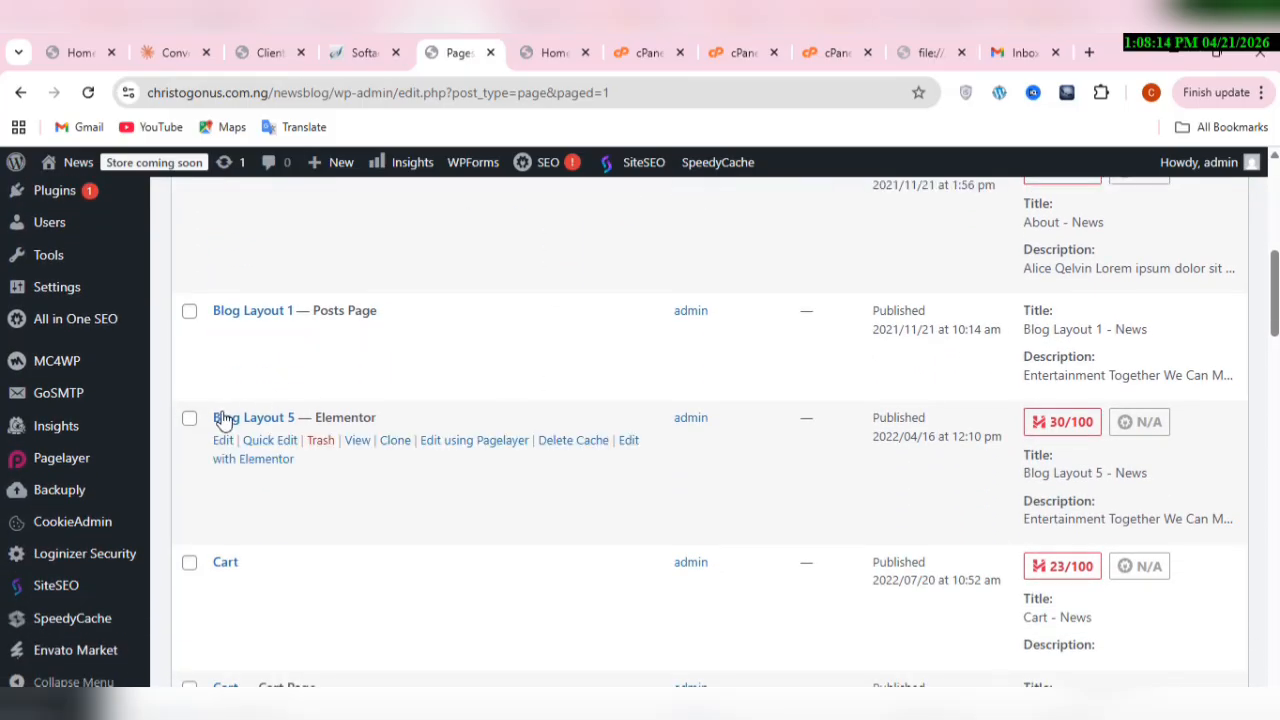
{"action": "left_click", "coordinate": [189, 418]}
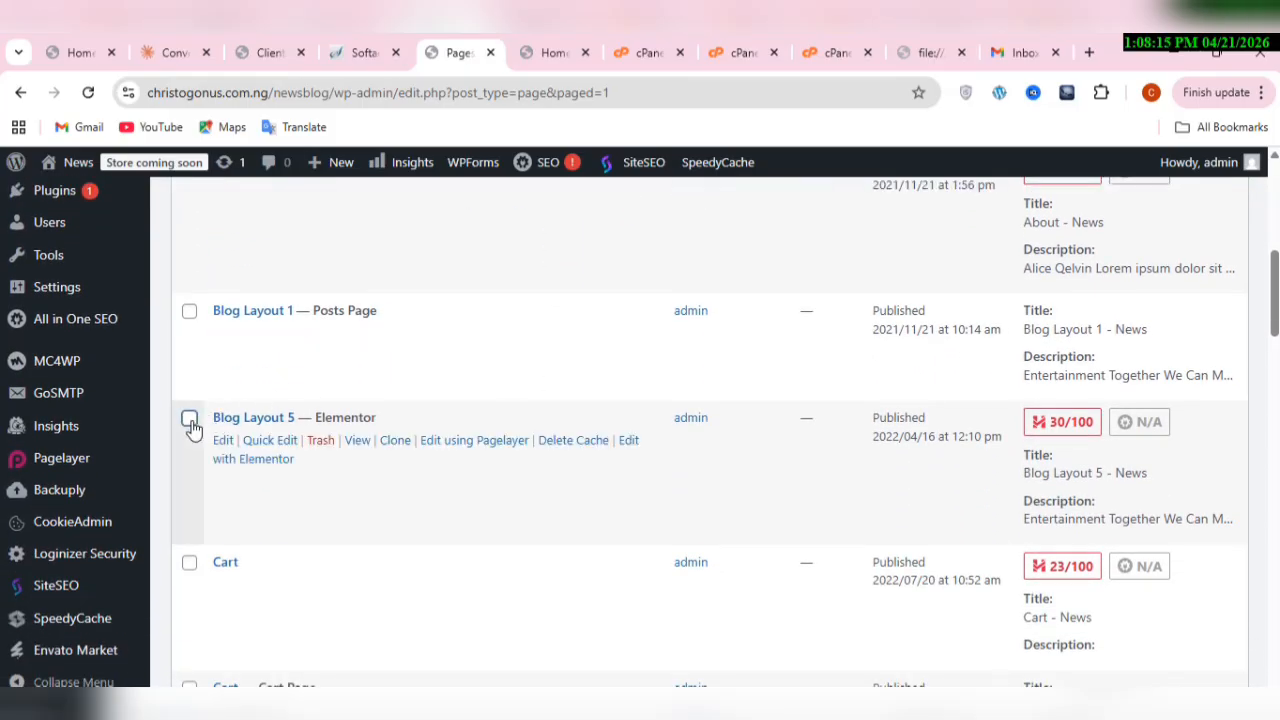
{"action": "left_click", "coordinate": [188, 566]}
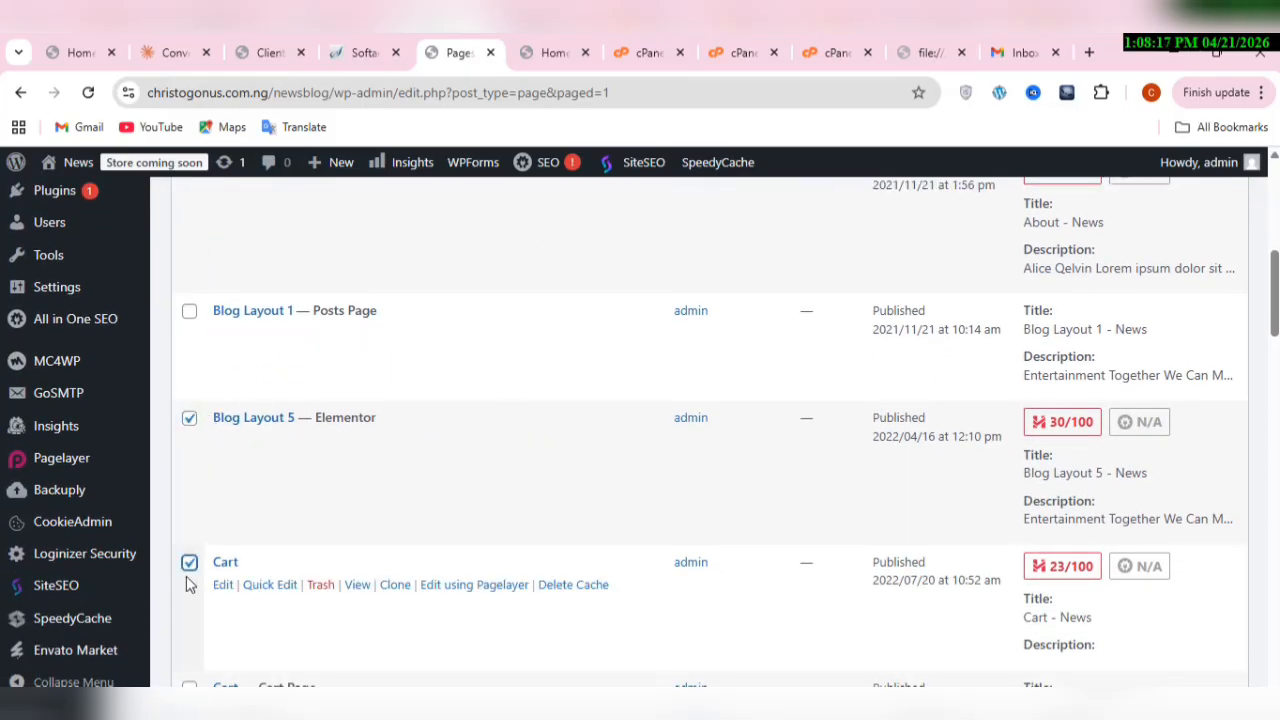
{"action": "left_click", "coordinate": [189, 686]}
{"action": "scroll", "coordinate": [189, 680], "scroll_direction": "down", "scroll_amount": 4}
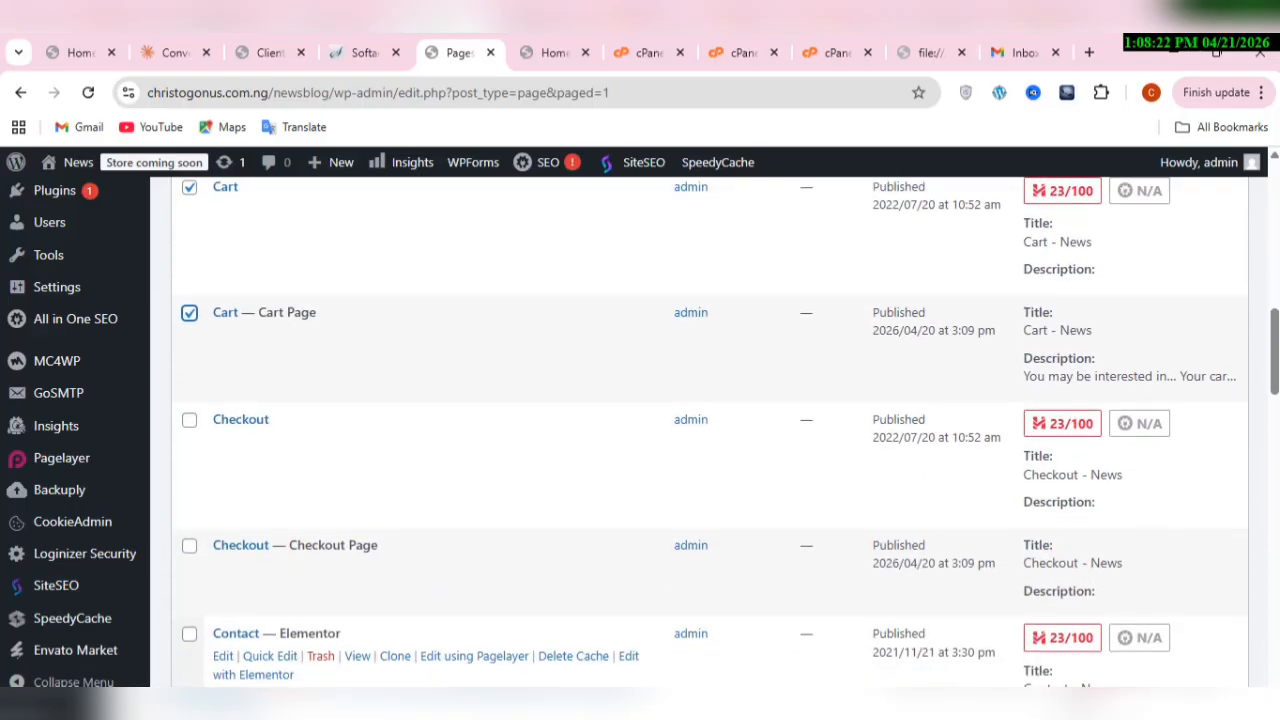
{"action": "left_click", "coordinate": [190, 547]}
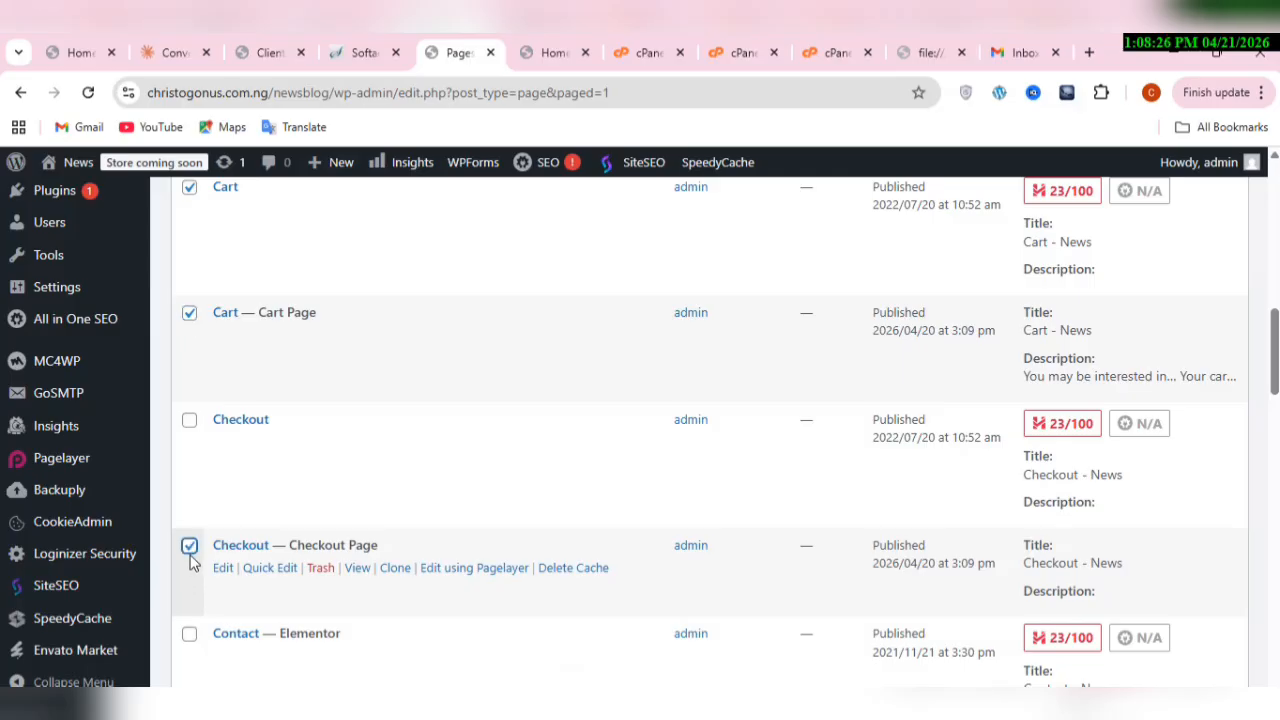
{"action": "left_click", "coordinate": [197, 464]}
{"action": "scroll", "coordinate": [197, 464], "scroll_direction": "down", "scroll_amount": 3}
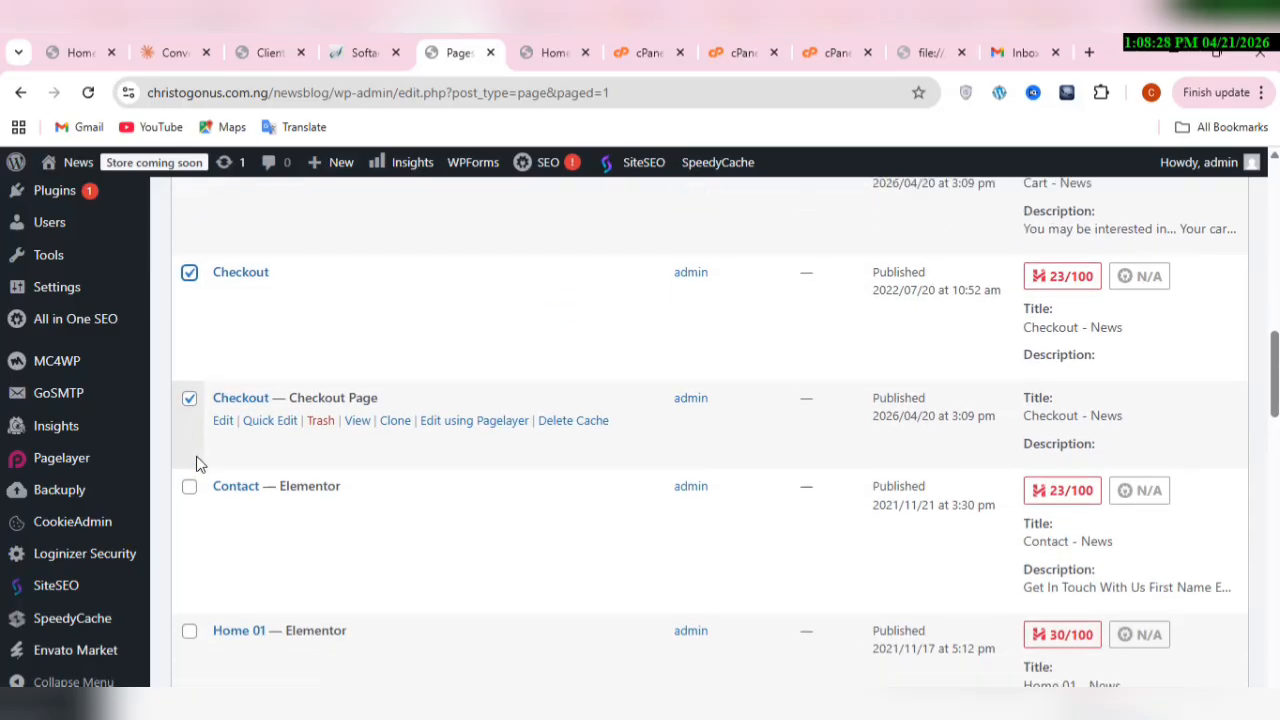
Step: Add the pages Home 01, Home 02, Home 03 and Home 04 to the selection, leaving Contact out
{"action": "scroll", "coordinate": [197, 464], "scroll_direction": "down", "scroll_amount": 2}
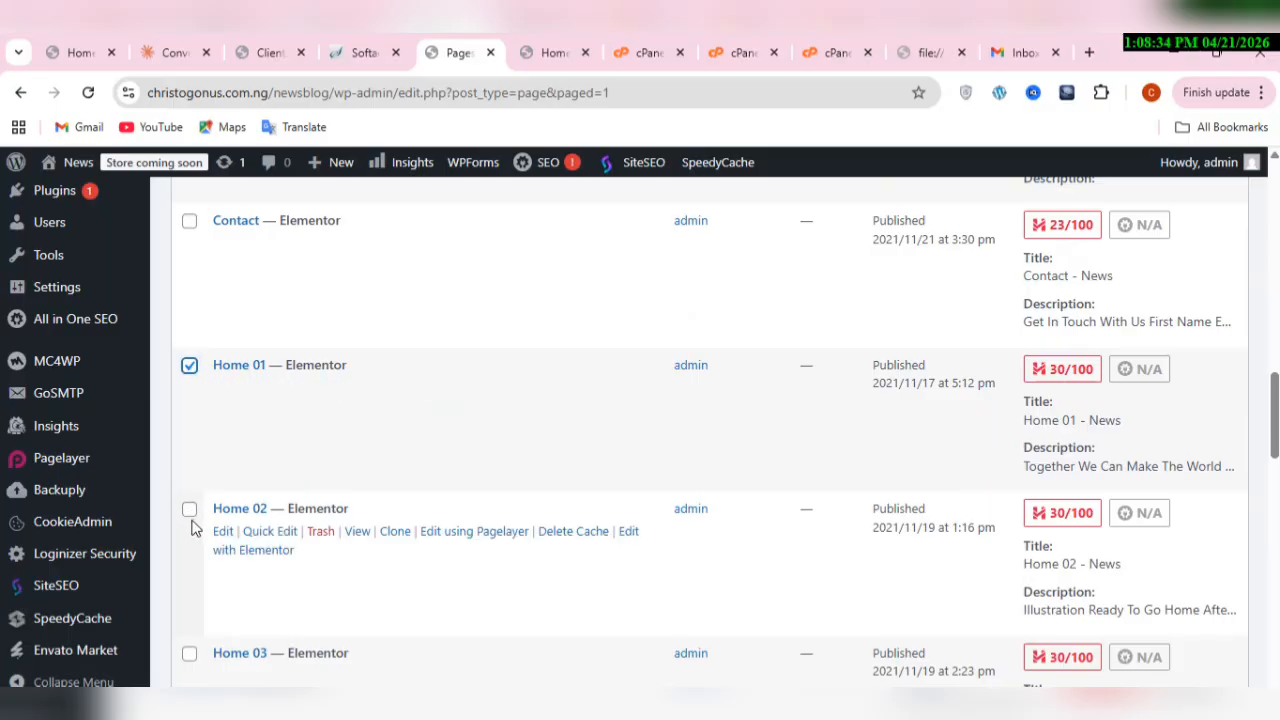
{"action": "left_click", "coordinate": [189, 660]}
{"action": "scroll", "coordinate": [189, 672], "scroll_direction": "down", "scroll_amount": 4}
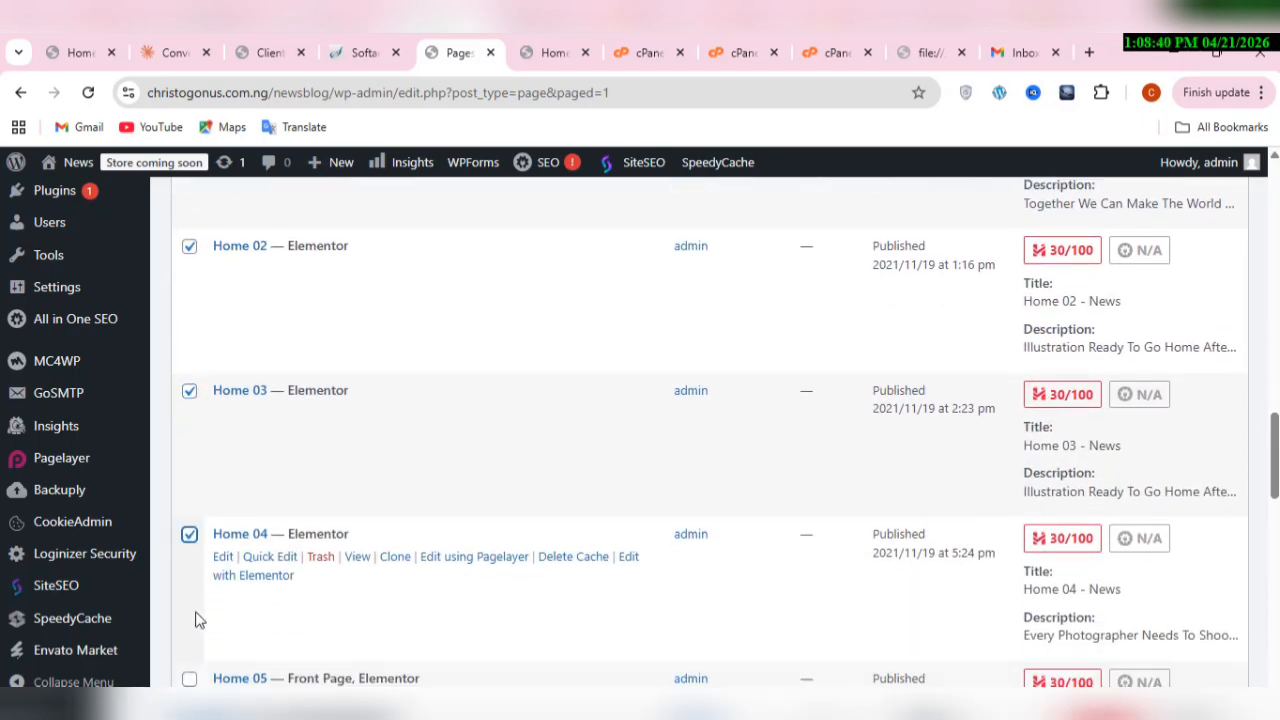
{"action": "scroll", "coordinate": [197, 620], "scroll_direction": "down", "scroll_amount": 4}
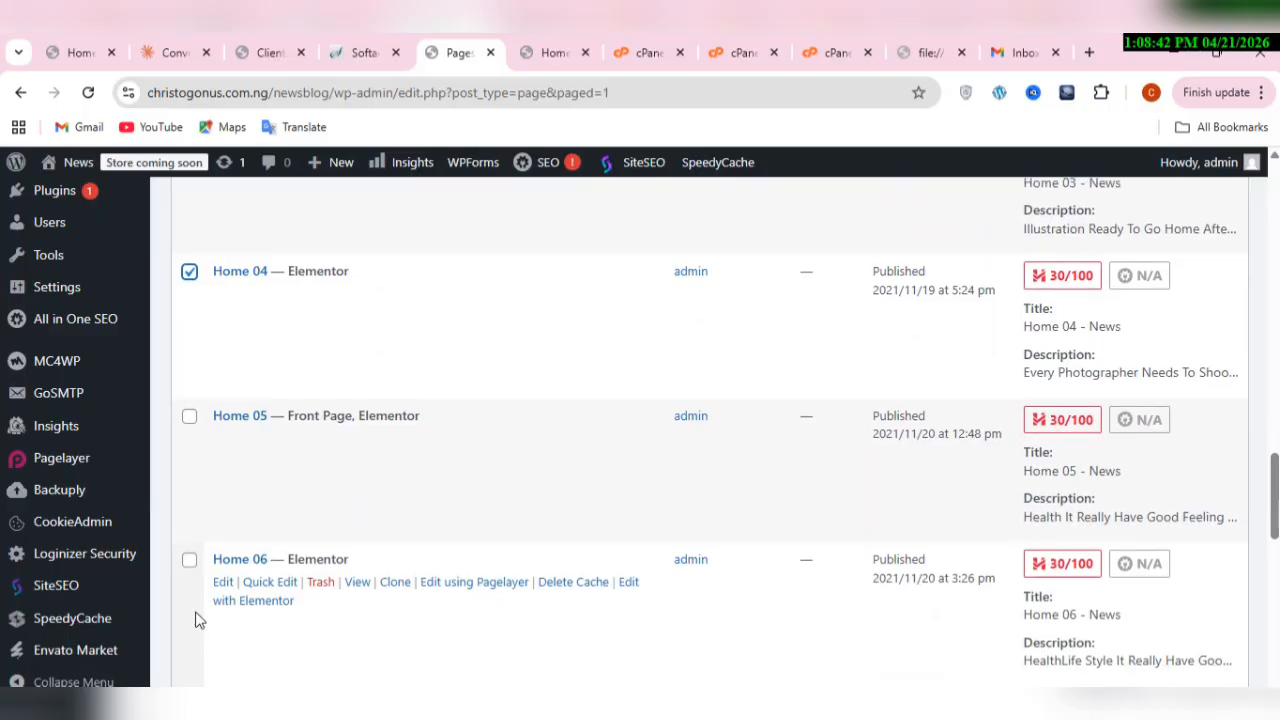
Step: Skip the front page Home 05 and add Home 06, Home 07, Home 08 and Home 09 to the selection
{"action": "left_click", "coordinate": [197, 620]}
{"action": "scroll", "coordinate": [197, 620], "scroll_direction": "down", "scroll_amount": 2}
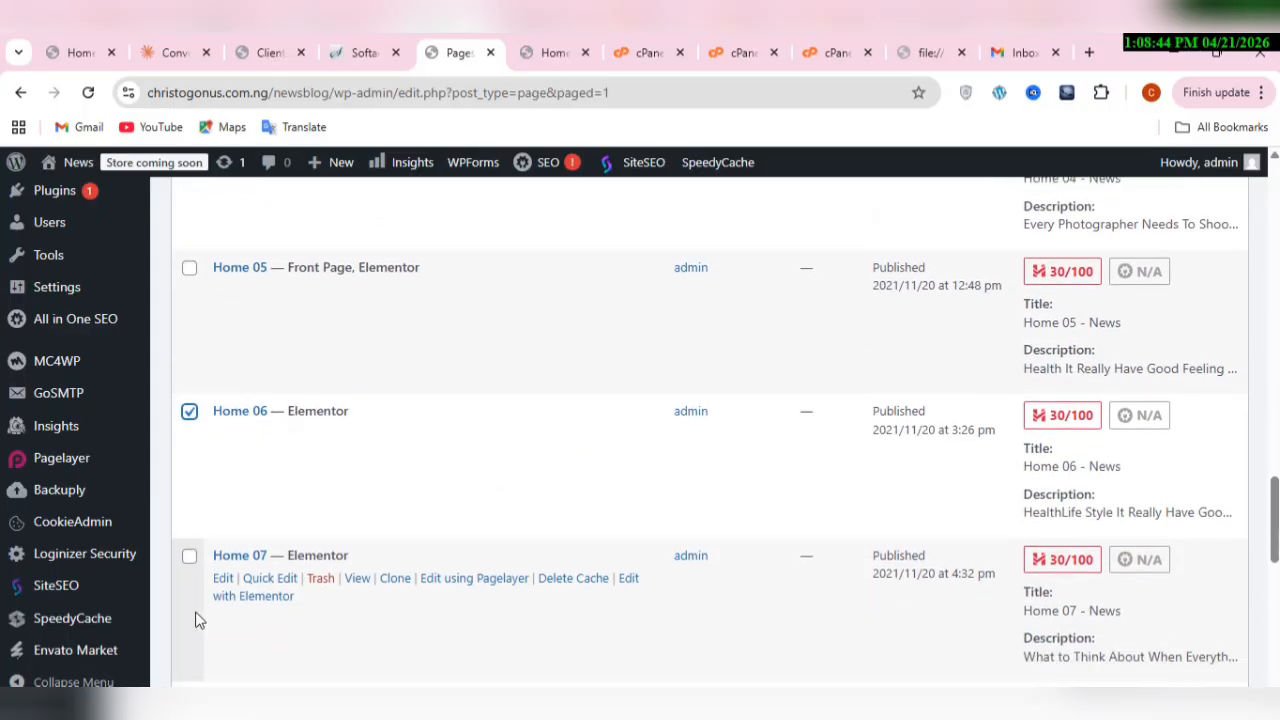
{"action": "scroll", "coordinate": [197, 620], "scroll_direction": "down", "scroll_amount": 2}
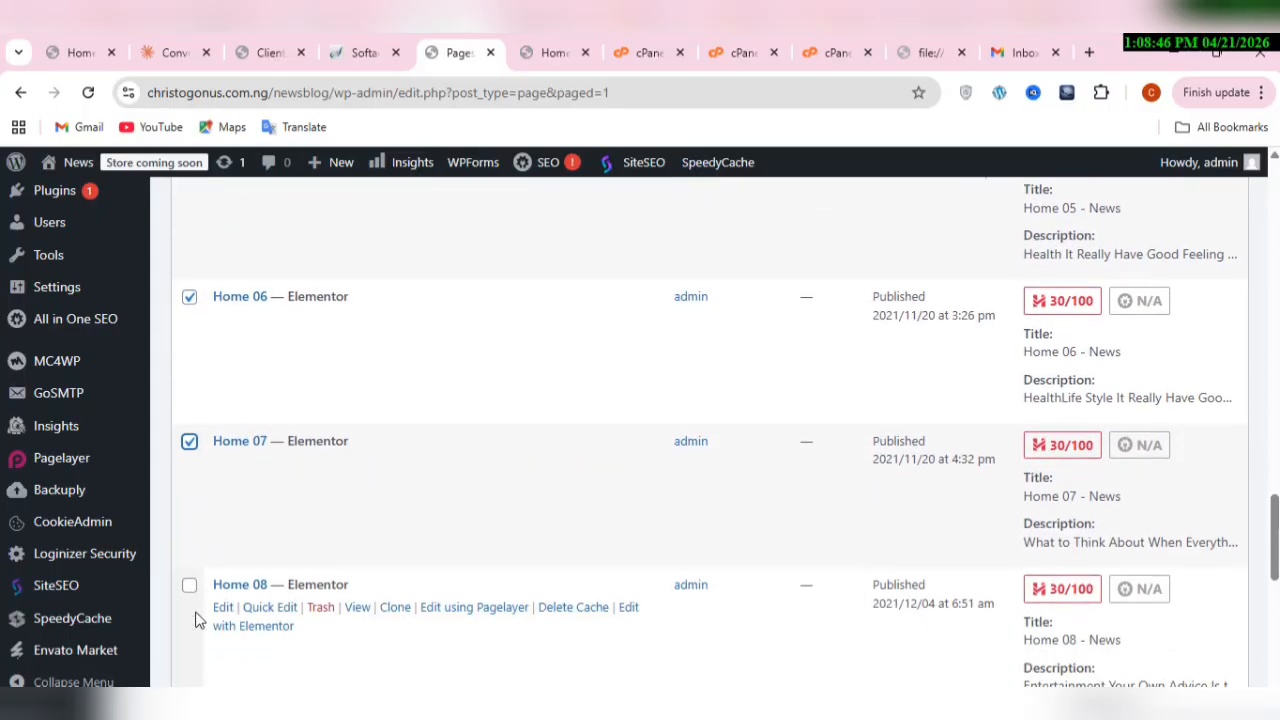
{"action": "scroll", "coordinate": [197, 620], "scroll_direction": "down", "scroll_amount": 2}
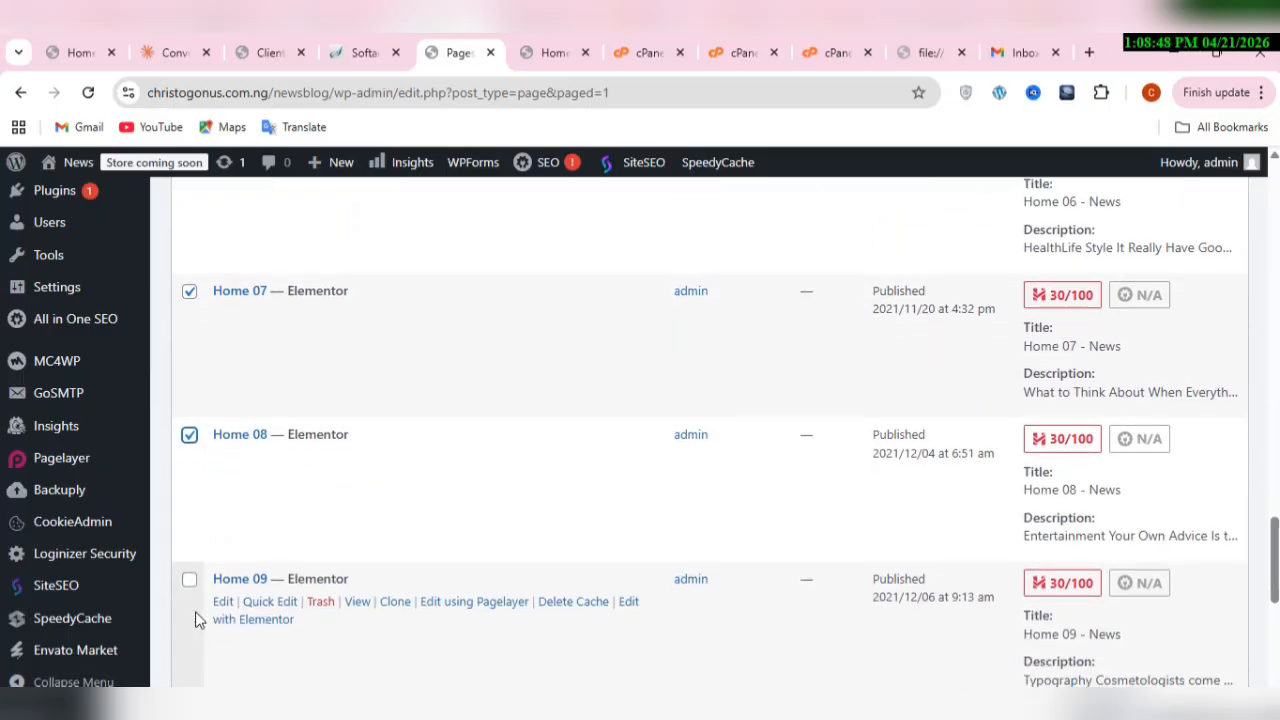
{"action": "left_click", "coordinate": [197, 620]}
{"action": "scroll", "coordinate": [197, 620], "scroll_direction": "down", "scroll_amount": 1}
{"action": "scroll", "coordinate": [197, 620], "scroll_direction": "down", "scroll_amount": 2}
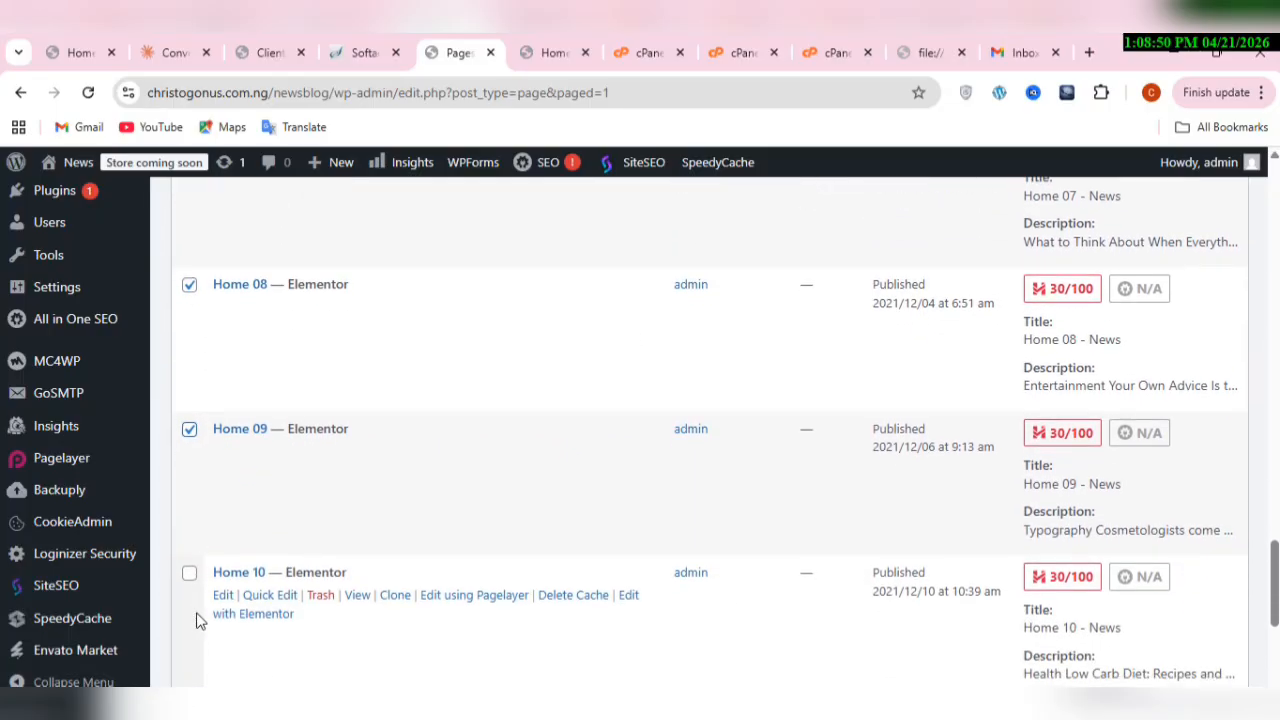
Step: Add Home 10, Home 11 and Home 12 to the selection and move all selected pages to the Trash with one bulk action
{"action": "left_click", "coordinate": [197, 620]}
{"action": "scroll", "coordinate": [197, 620], "scroll_direction": "down", "scroll_amount": 1}
{"action": "scroll", "coordinate": [197, 620], "scroll_direction": "down", "scroll_amount": 1}
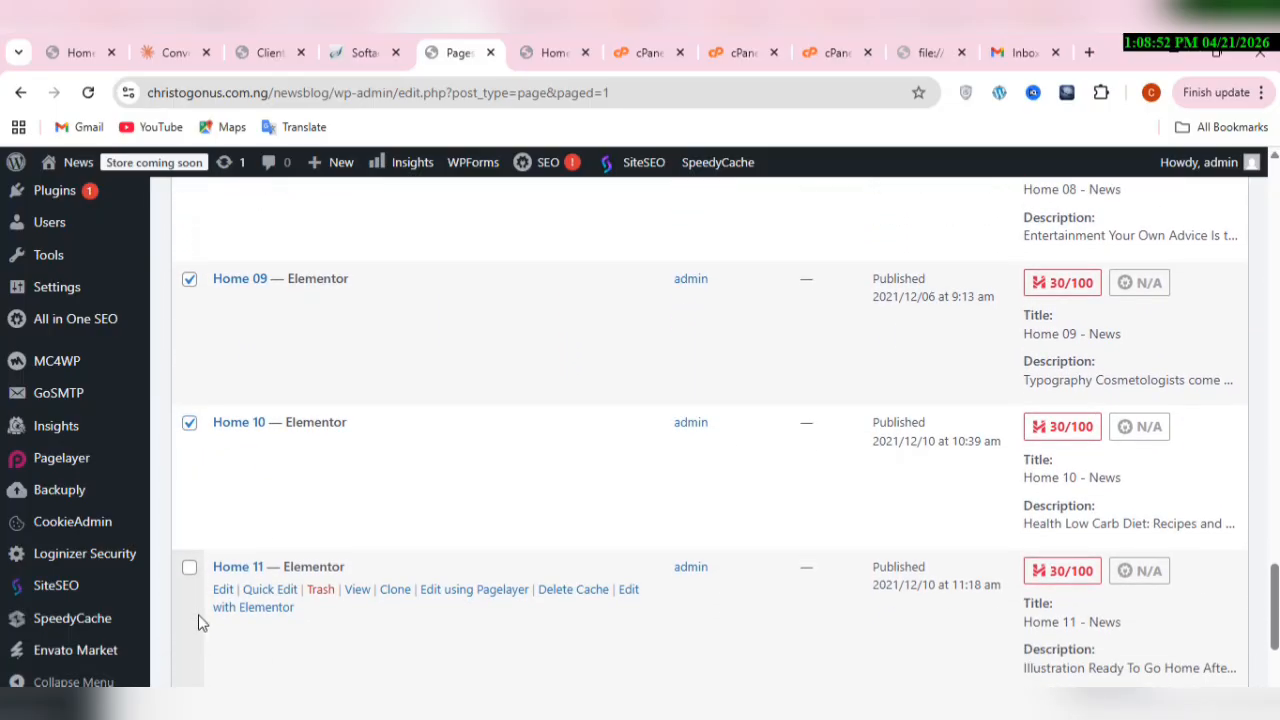
{"action": "scroll", "coordinate": [198, 622], "scroll_direction": "down", "scroll_amount": 3}
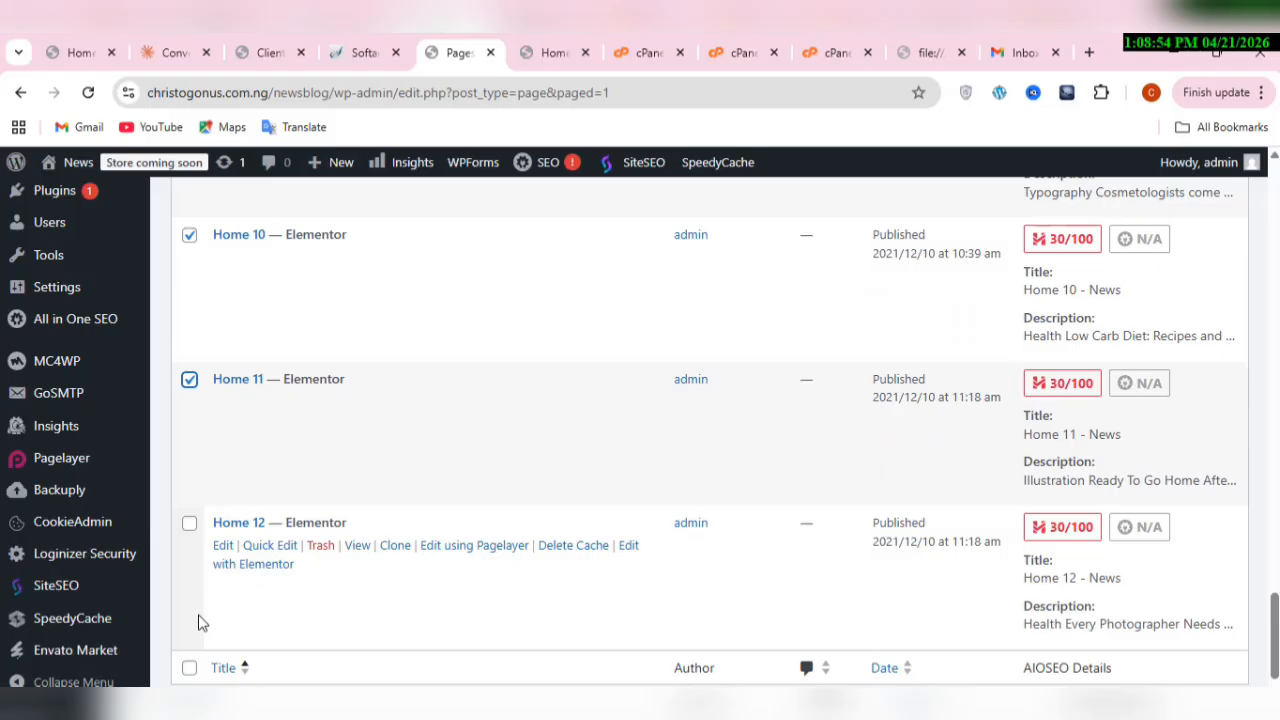
{"action": "left_click", "coordinate": [198, 622]}
{"action": "scroll", "coordinate": [198, 622], "scroll_direction": "down", "scroll_amount": 1}
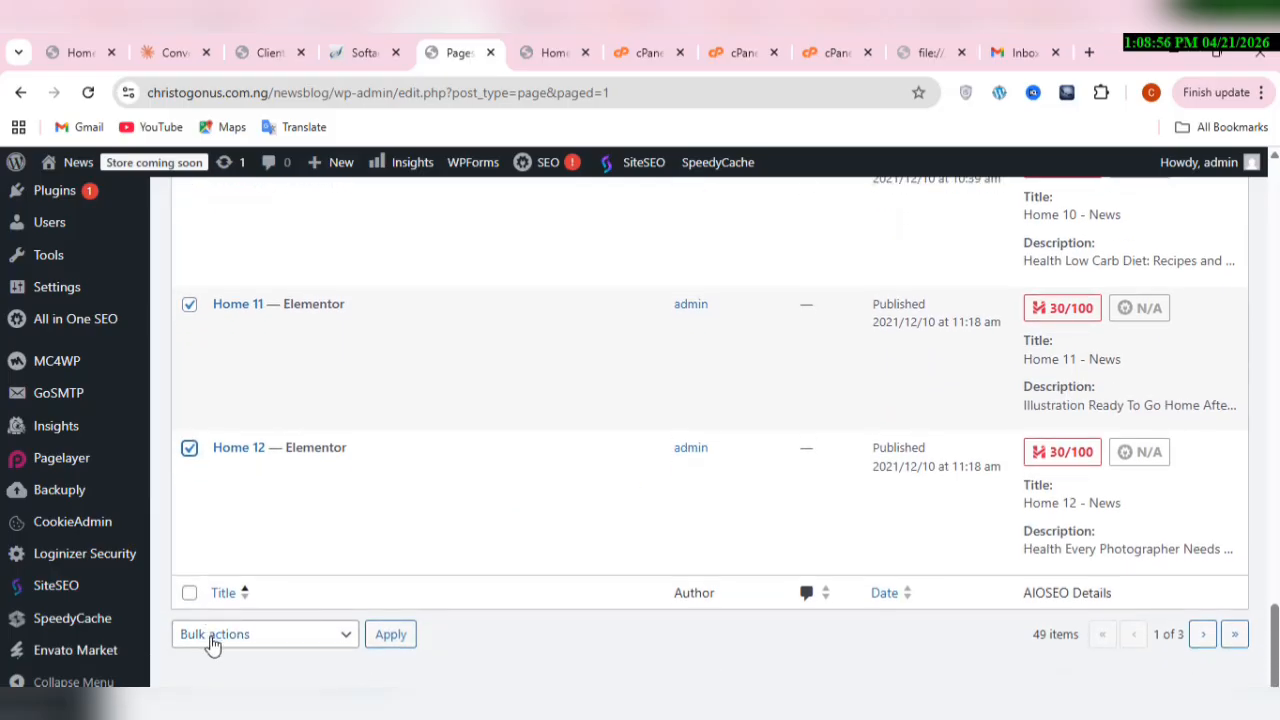
{"action": "left_click", "coordinate": [212, 640]}
{"action": "left_click", "coordinate": [232, 540]}
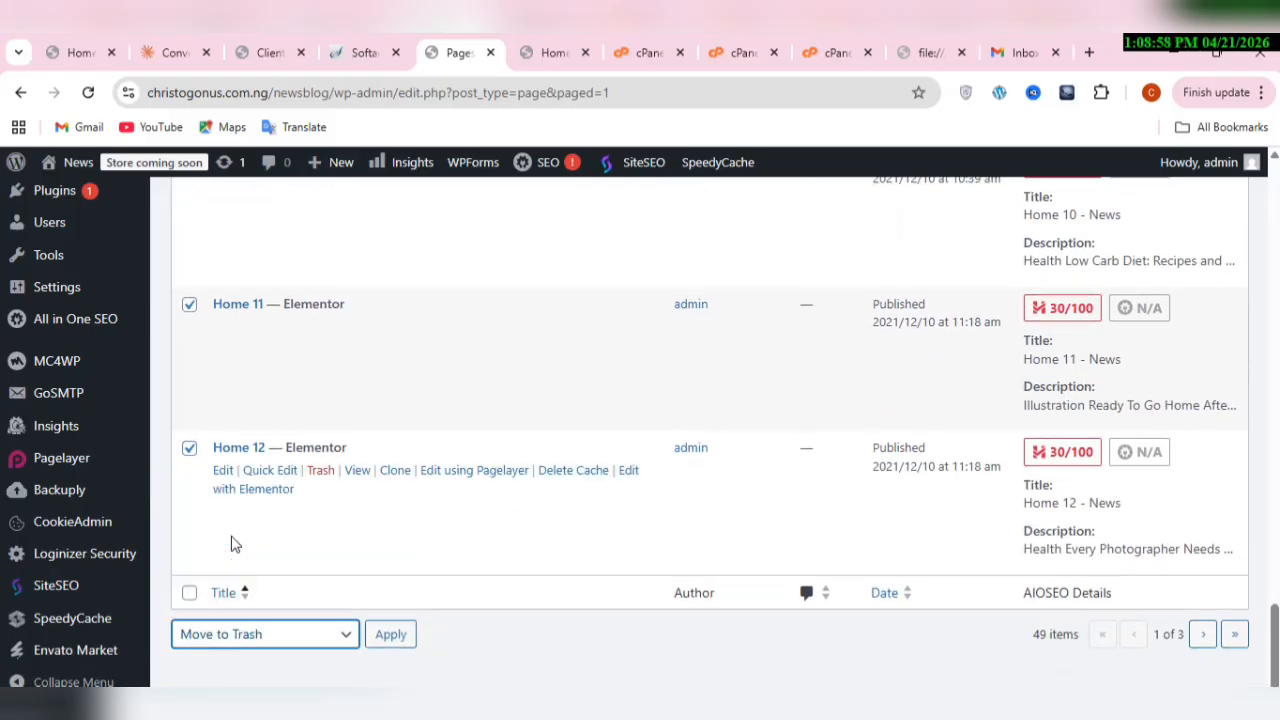
{"action": "left_click", "coordinate": [391, 645]}
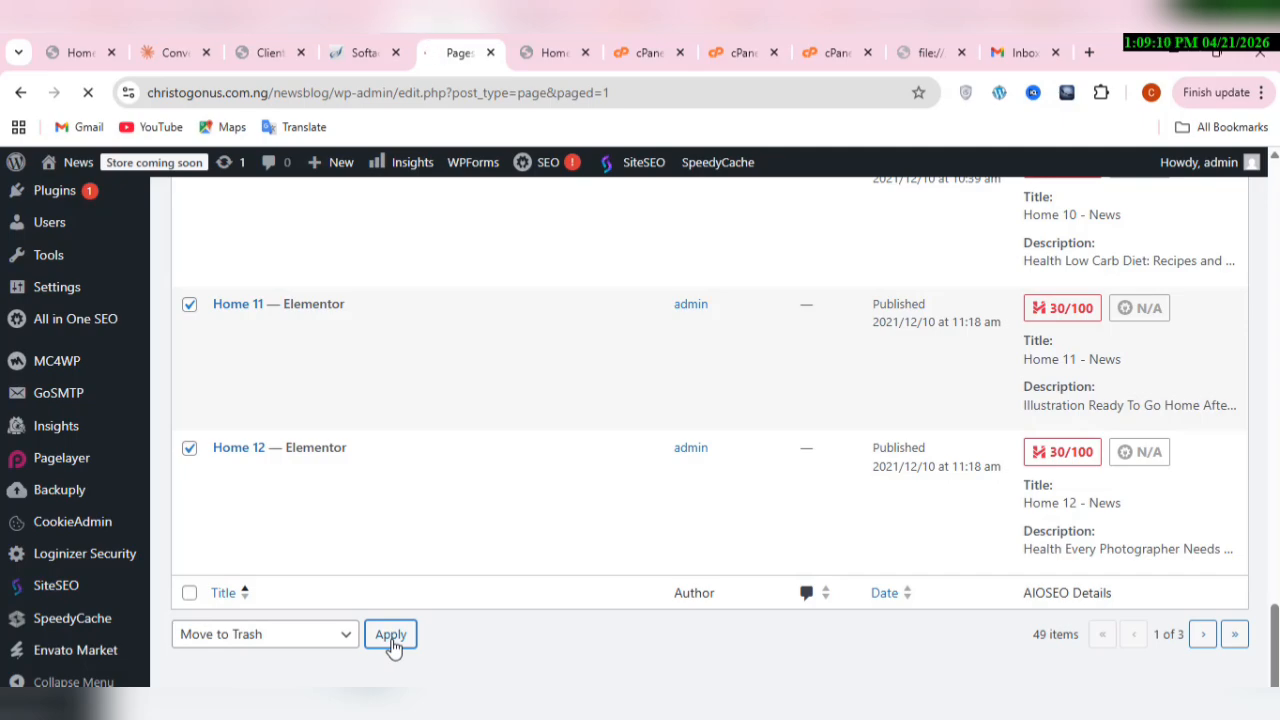
{"action": "scroll", "coordinate": [393, 649], "scroll_direction": "up", "scroll_amount": 3}
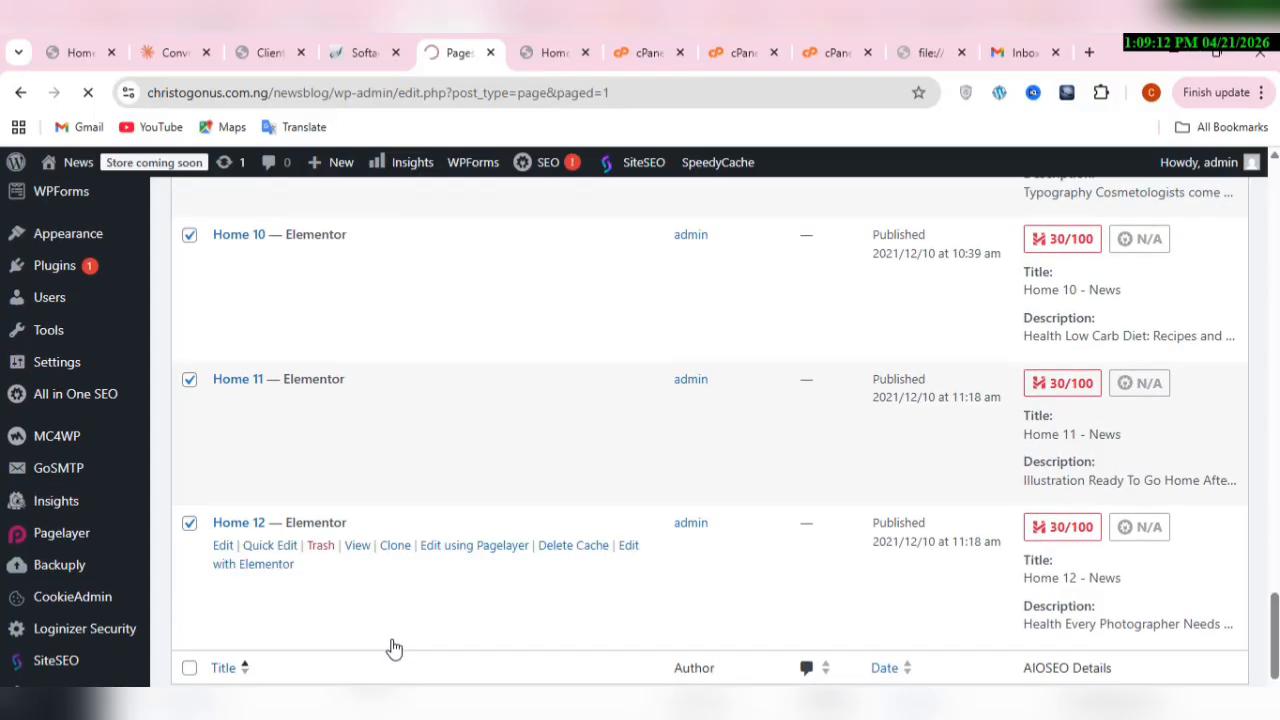
{"action": "scroll", "coordinate": [393, 649], "scroll_direction": "up", "scroll_amount": 2}
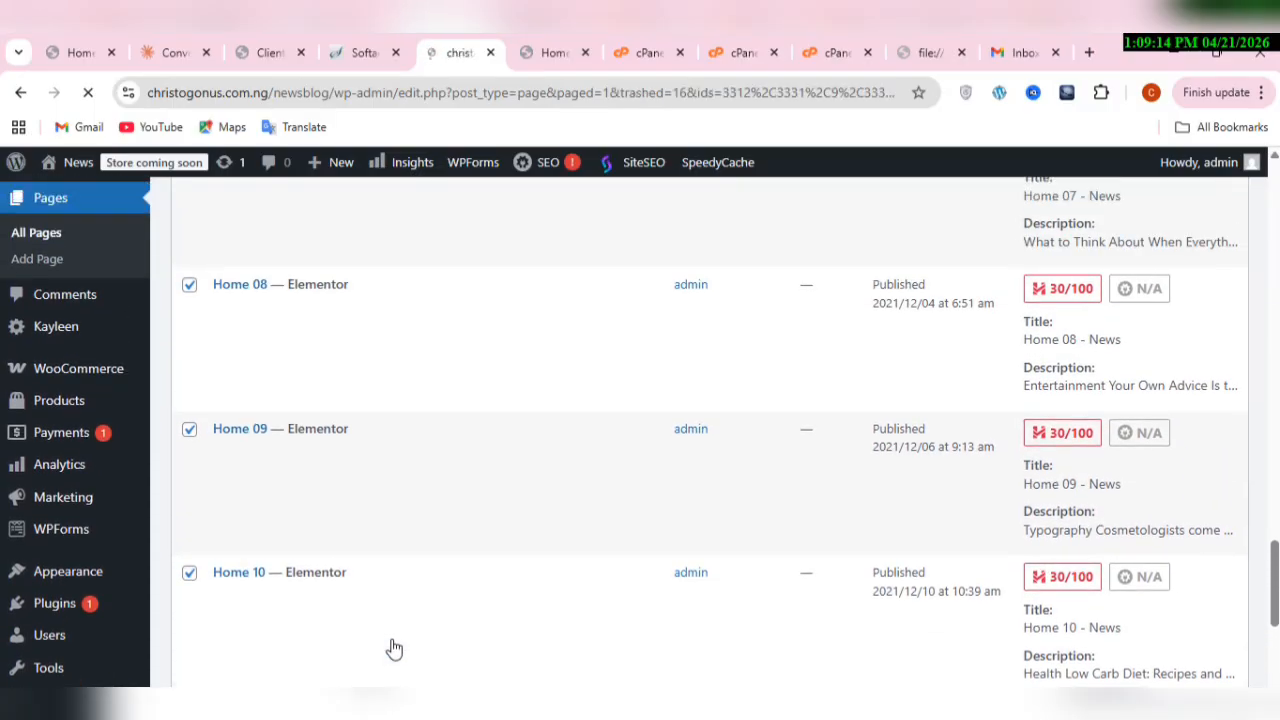
Step: Select the pages Home 13, Home 14, Home 15 and Home 16 in the page list, leaving Contact and Home 05 unselected
{"action": "scroll", "coordinate": [393, 649], "scroll_direction": "down", "scroll_amount": 4}
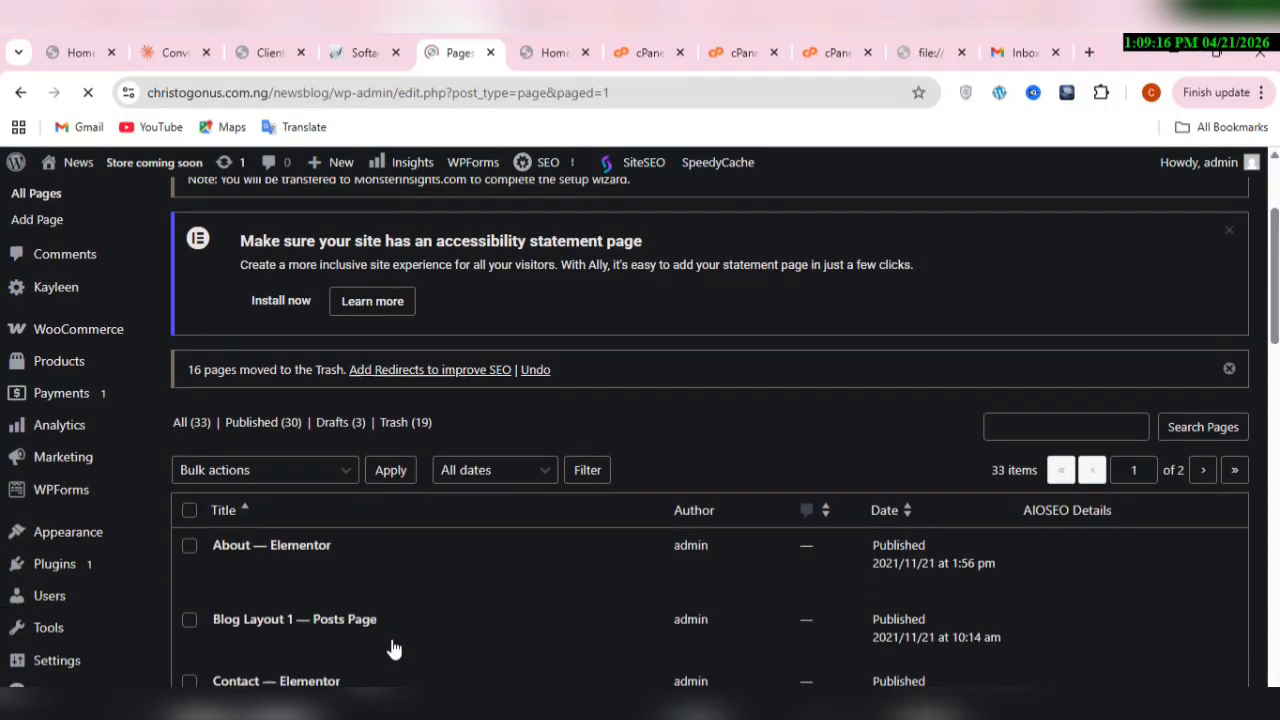
{"action": "scroll", "coordinate": [393, 649], "scroll_direction": "down", "scroll_amount": 3}
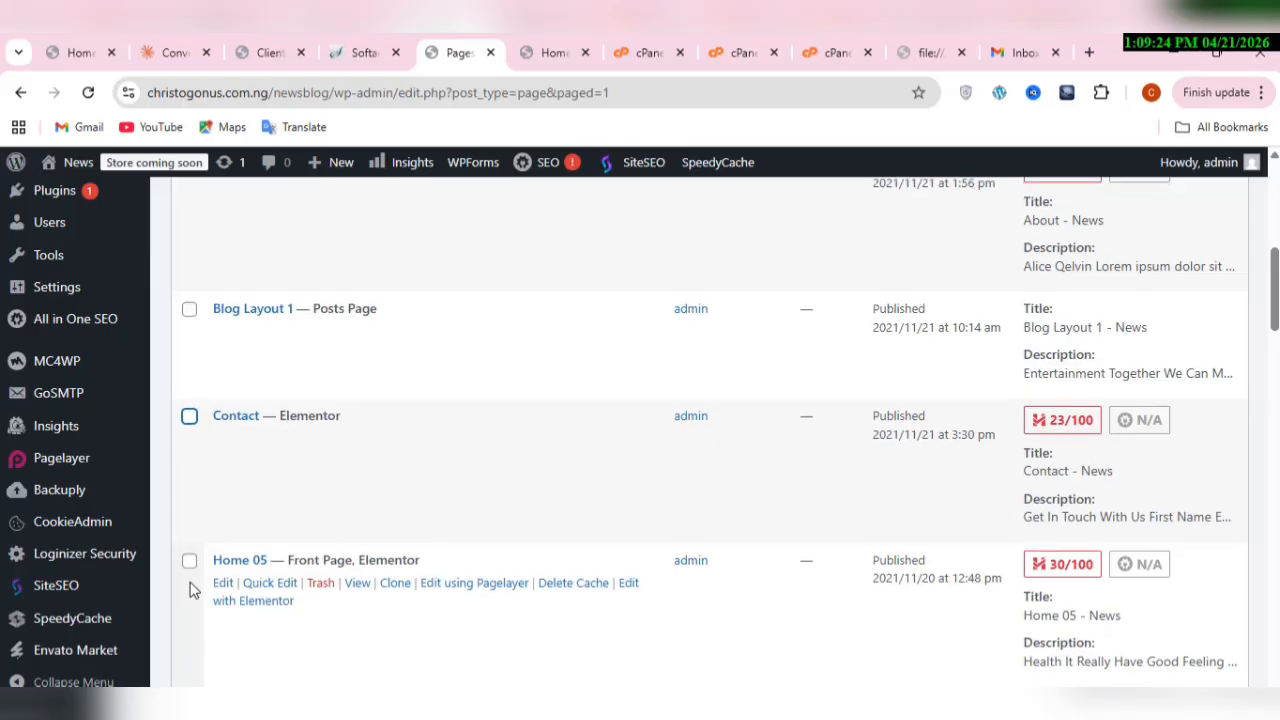
{"action": "scroll", "coordinate": [193, 590], "scroll_direction": "down", "scroll_amount": 2}
{"action": "scroll", "coordinate": [193, 590], "scroll_direction": "down", "scroll_amount": 1}
{"action": "left_click", "coordinate": [189, 518]}
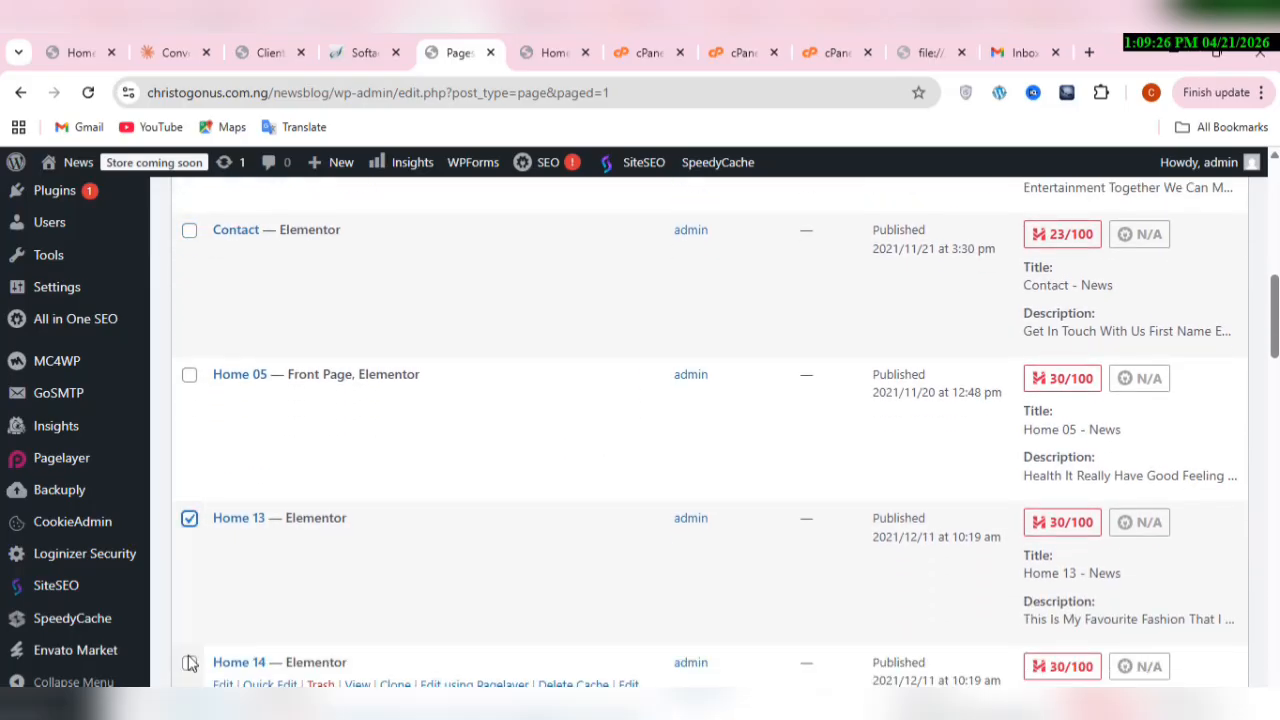
{"action": "left_click", "coordinate": [189, 662]}
{"action": "scroll", "coordinate": [191, 665], "scroll_direction": "down", "scroll_amount": 3}
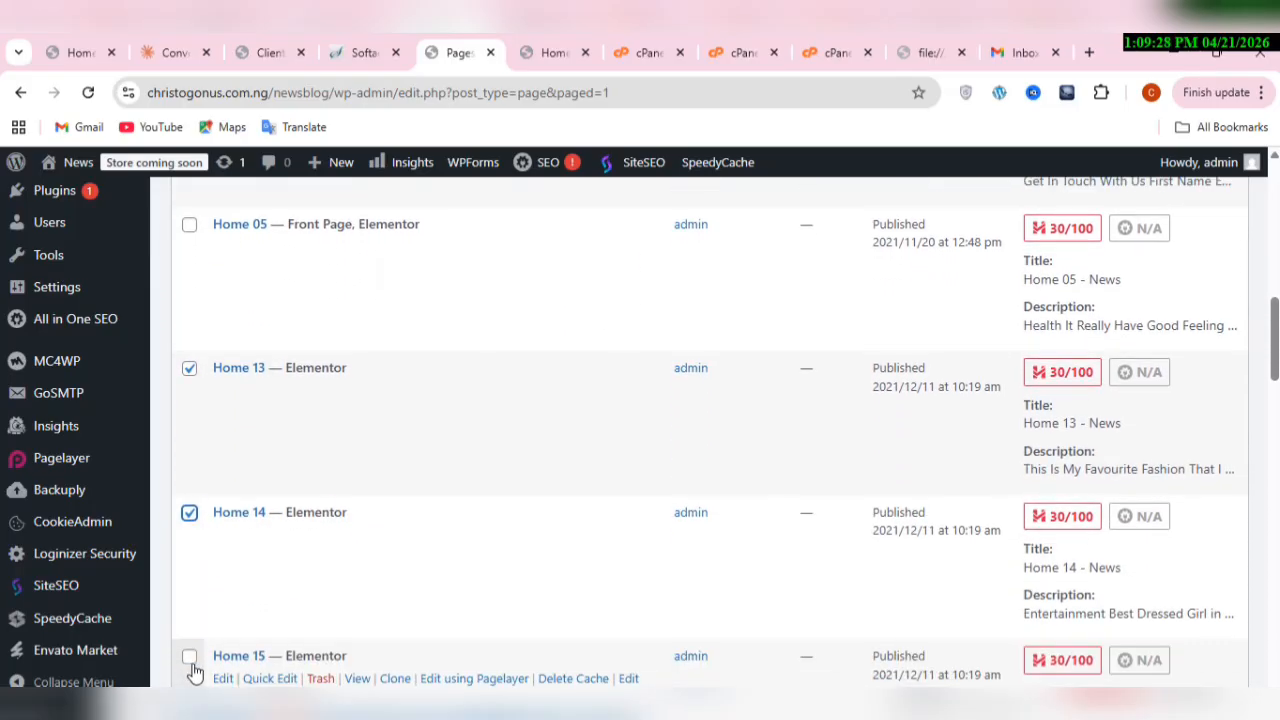
{"action": "left_click", "coordinate": [191, 662]}
{"action": "scroll", "coordinate": [193, 670], "scroll_direction": "down", "scroll_amount": 4}
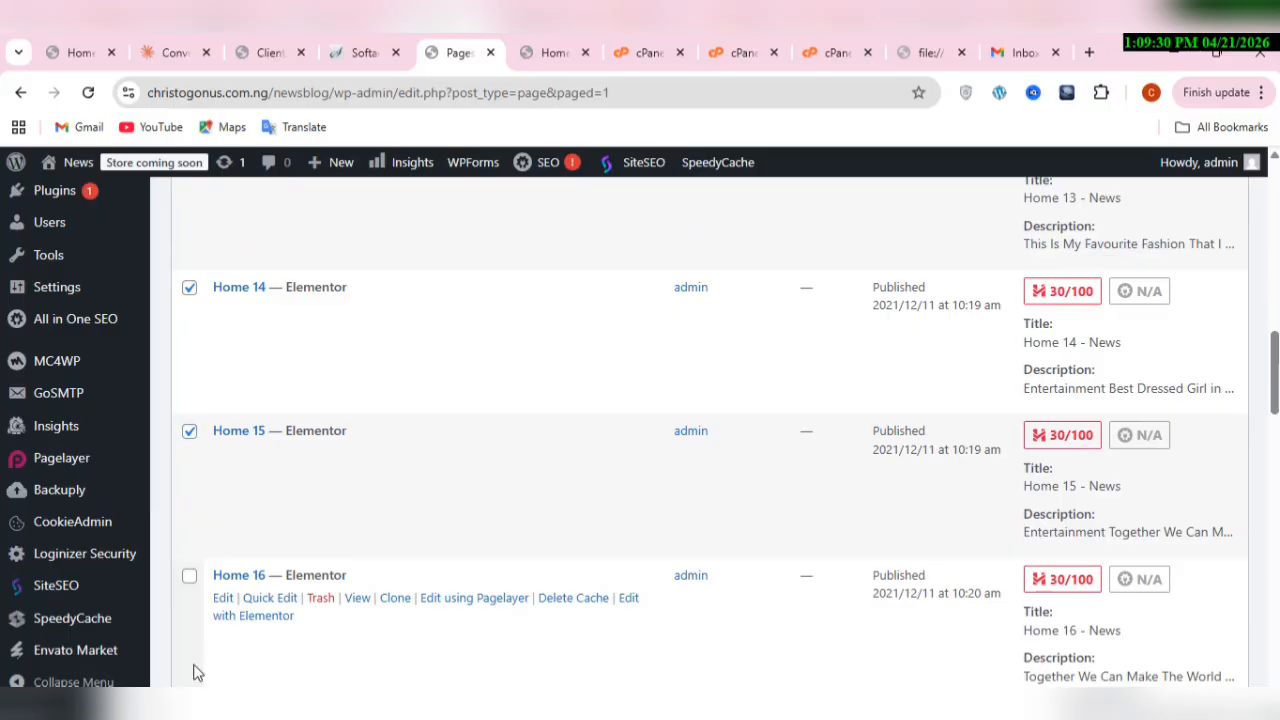
{"action": "left_click", "coordinate": [197, 673]}
Step: Add the pages Home 17, Home 18, Home 19 and Home 20 to the selection
{"action": "scroll", "coordinate": [197, 673], "scroll_direction": "down", "scroll_amount": 3}
{"action": "left_click", "coordinate": [197, 673]}
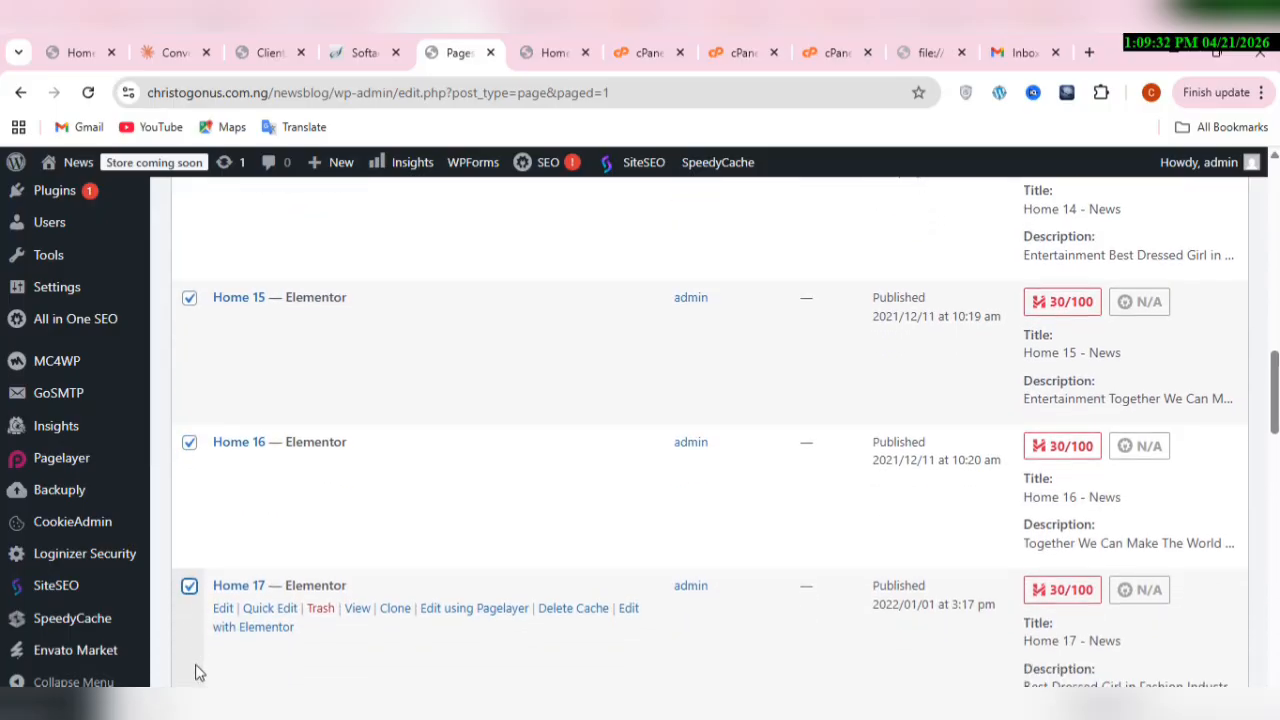
{"action": "scroll", "coordinate": [197, 673], "scroll_direction": "down", "scroll_amount": 3}
{"action": "left_click", "coordinate": [197, 673]}
{"action": "scroll", "coordinate": [197, 673], "scroll_direction": "down", "scroll_amount": 1}
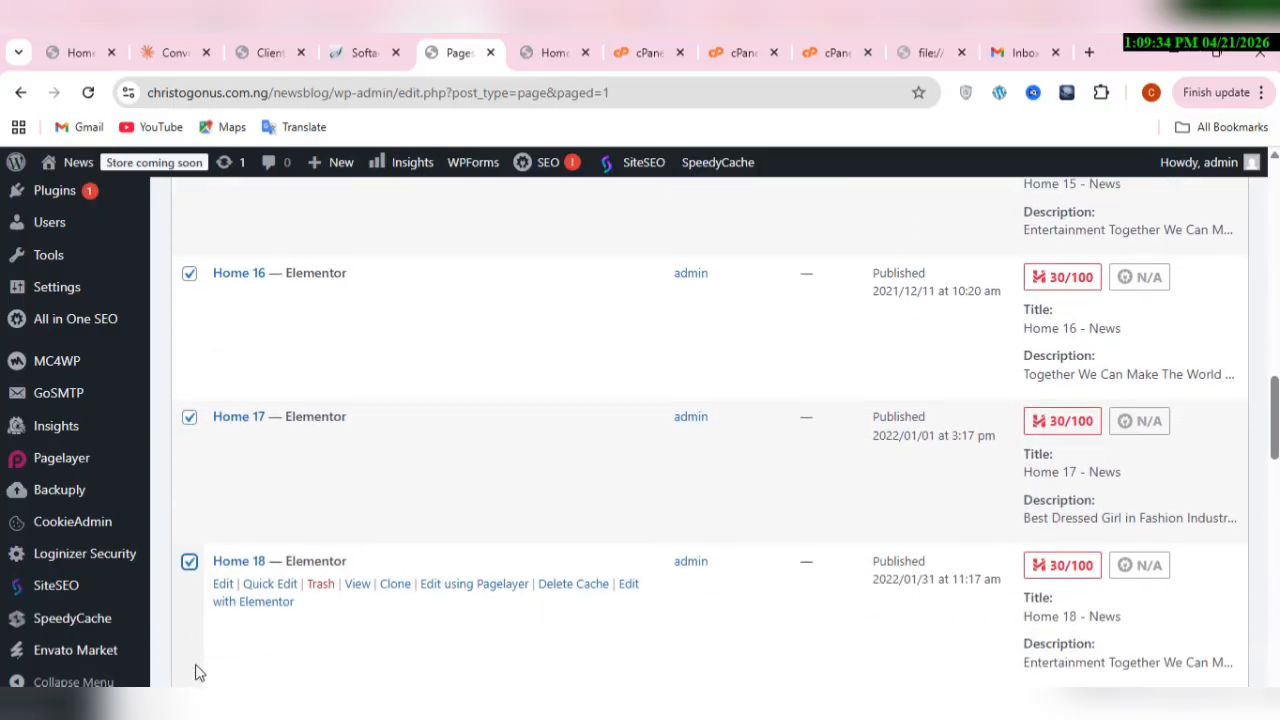
{"action": "scroll", "coordinate": [197, 673], "scroll_direction": "down", "scroll_amount": 3}
{"action": "left_click", "coordinate": [197, 673]}
{"action": "scroll", "coordinate": [197, 673], "scroll_direction": "down", "scroll_amount": 3}
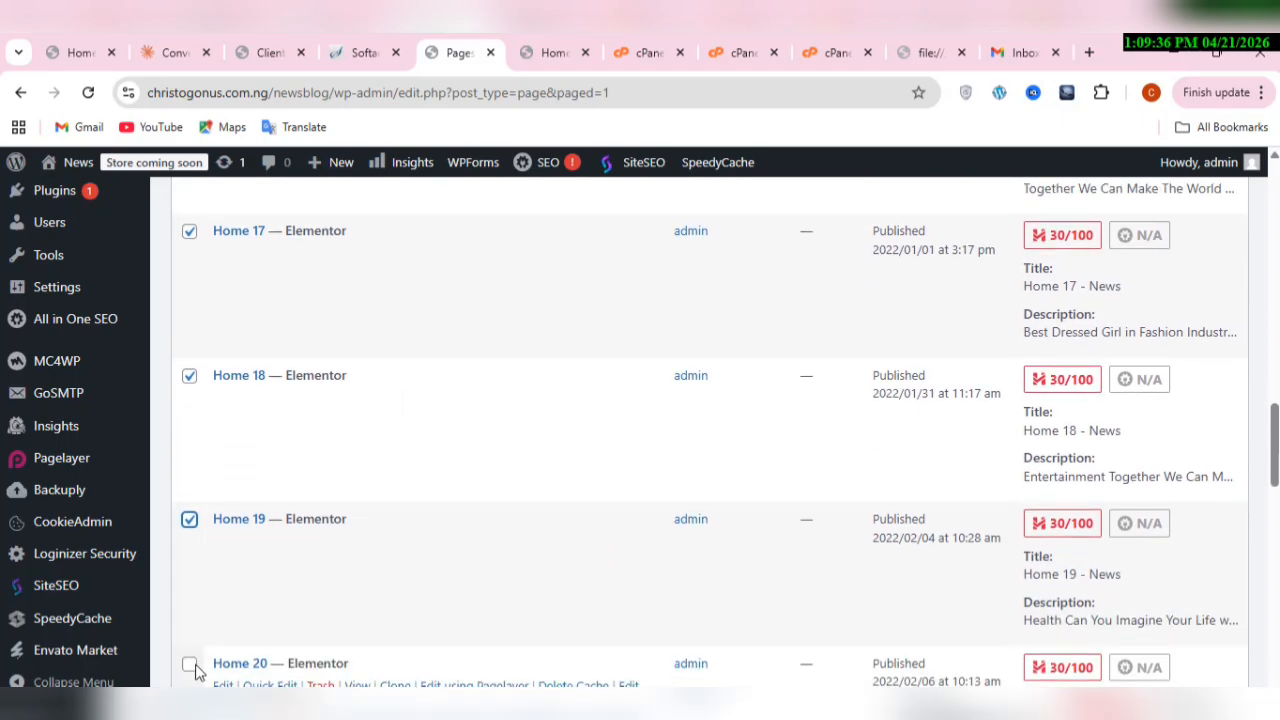
{"action": "left_click", "coordinate": [197, 673]}
Step: Add the pages Home 21, Home 22, Home 23 and Home 24 to the selection
{"action": "scroll", "coordinate": [197, 673], "scroll_direction": "down", "scroll_amount": 3}
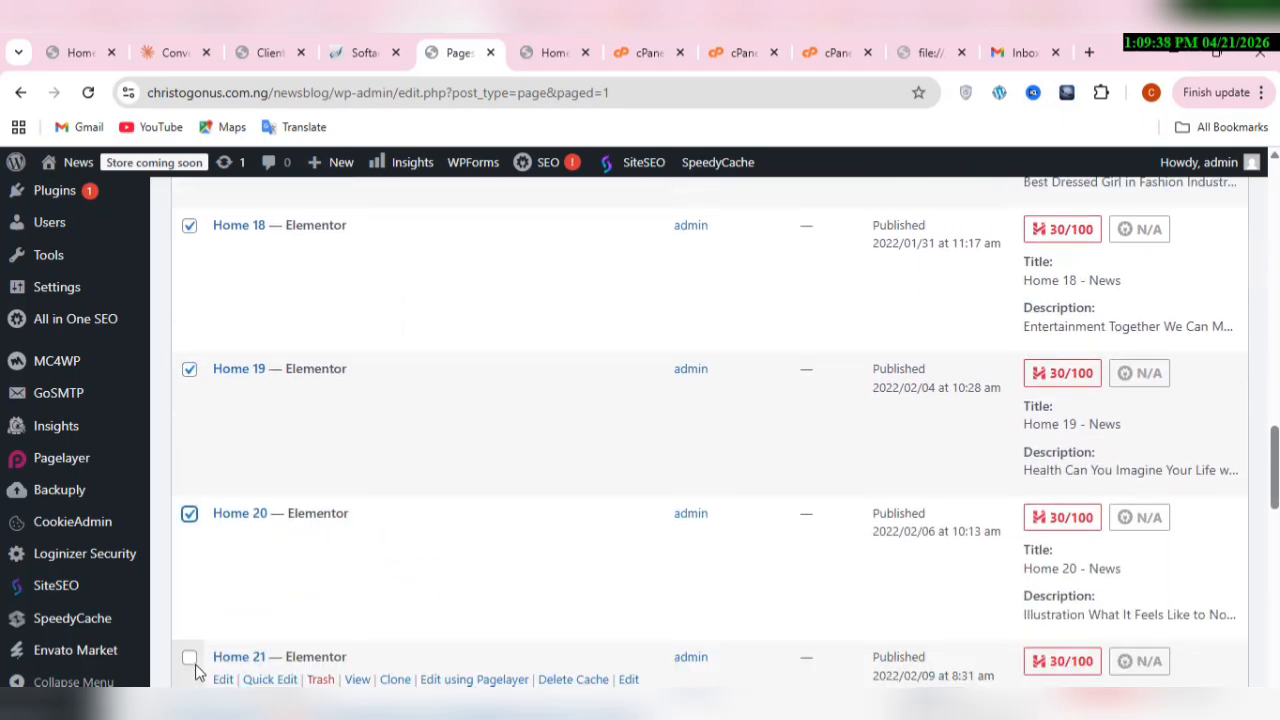
{"action": "left_click", "coordinate": [197, 673]}
{"action": "scroll", "coordinate": [197, 673], "scroll_direction": "down", "scroll_amount": 1}
{"action": "scroll", "coordinate": [197, 673], "scroll_direction": "down", "scroll_amount": 3}
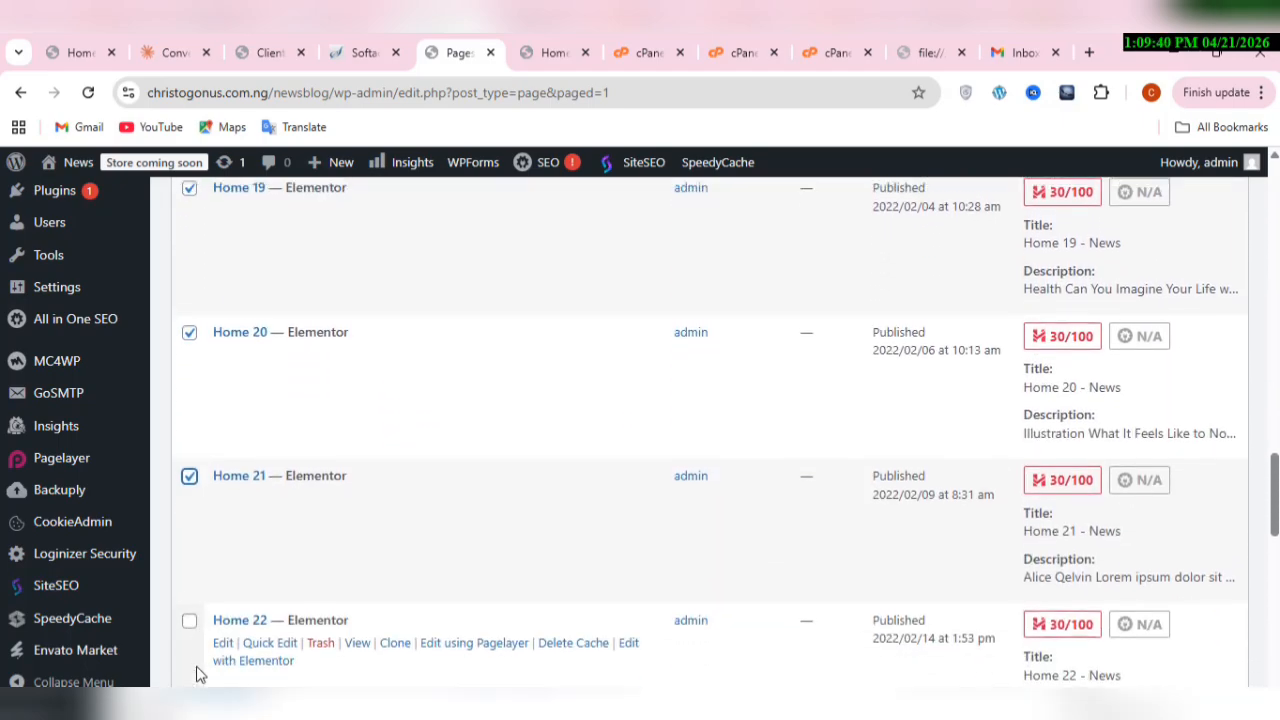
{"action": "left_click", "coordinate": [198, 674]}
{"action": "scroll", "coordinate": [198, 675], "scroll_direction": "down", "scroll_amount": 2}
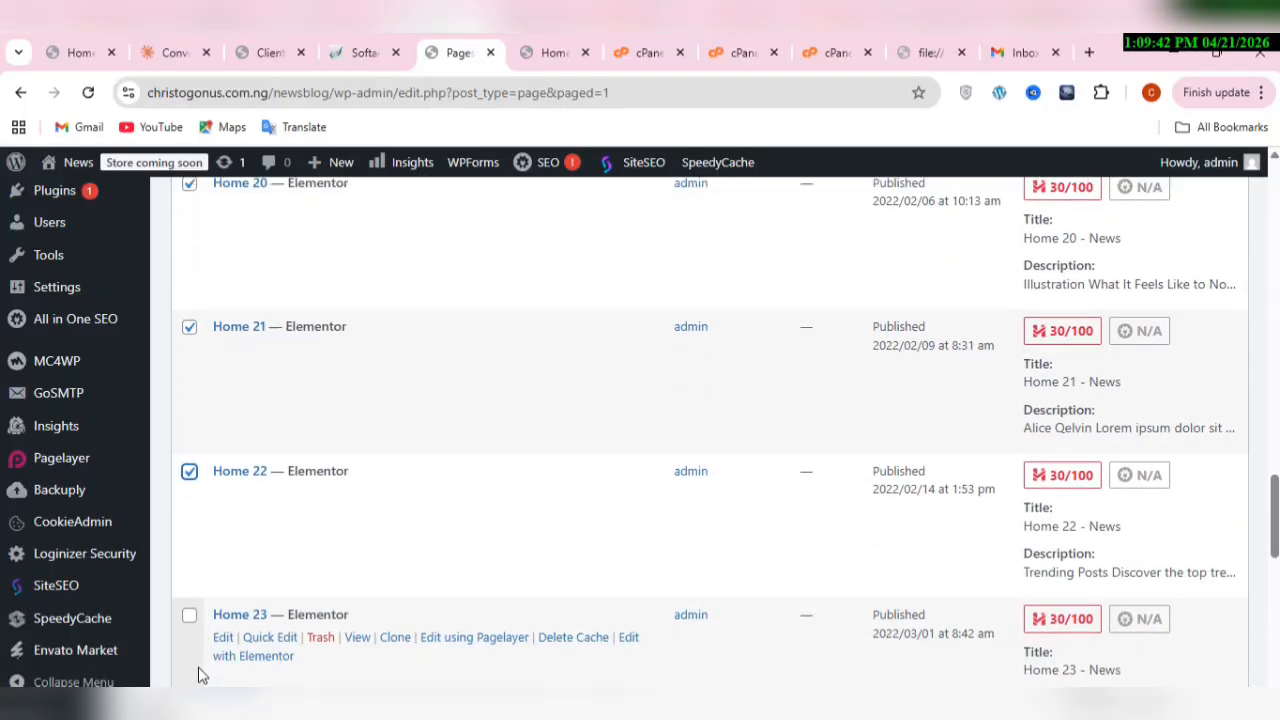
{"action": "scroll", "coordinate": [198, 675], "scroll_direction": "down", "scroll_amount": 3}
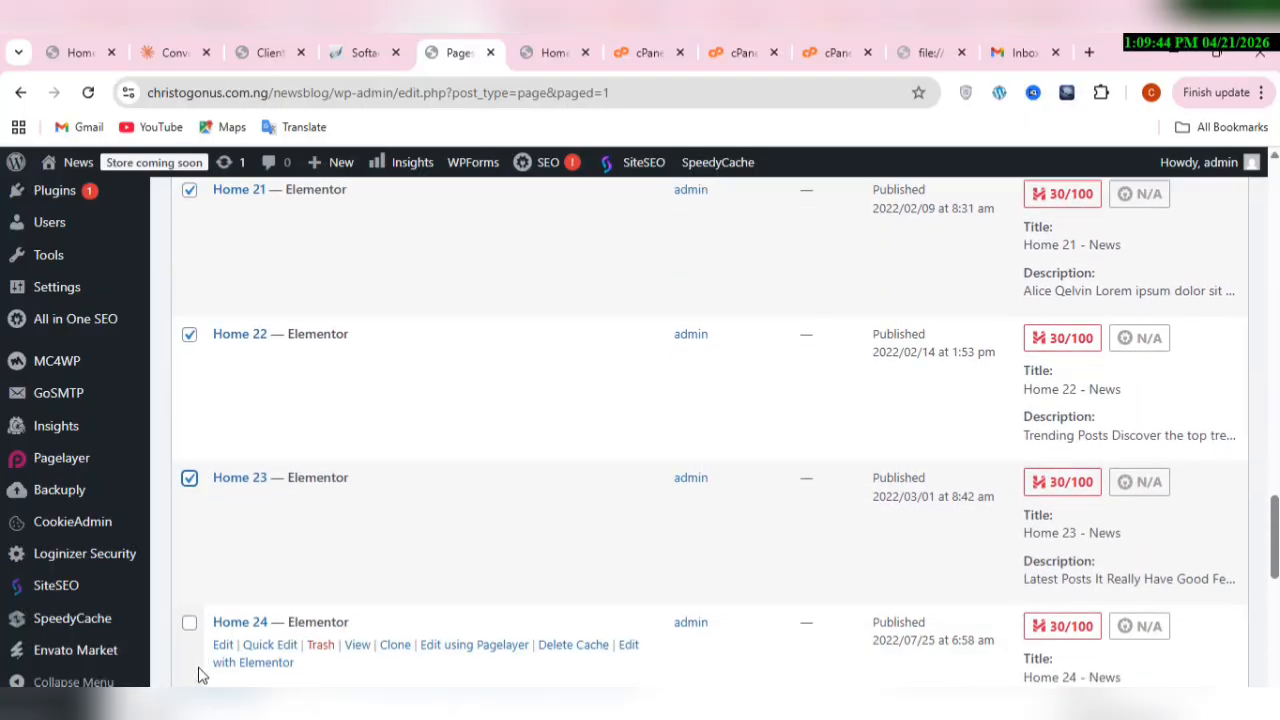
{"action": "left_click", "coordinate": [200, 676]}
{"action": "scroll", "coordinate": [200, 676], "scroll_direction": "down", "scroll_amount": 2}
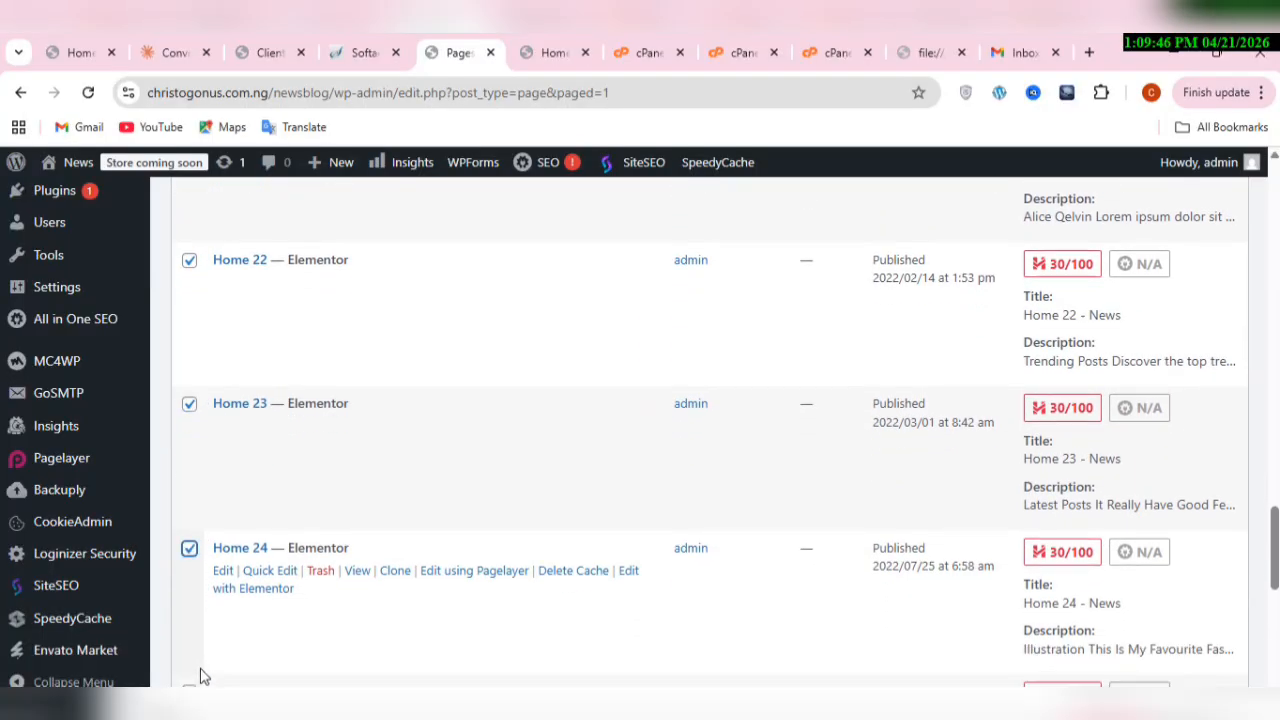
Step: Add the last pages on this list page, Home 25, Home 26, Home 27 and Home 28, to the selection
{"action": "scroll", "coordinate": [203, 675], "scroll_direction": "down", "scroll_amount": 3}
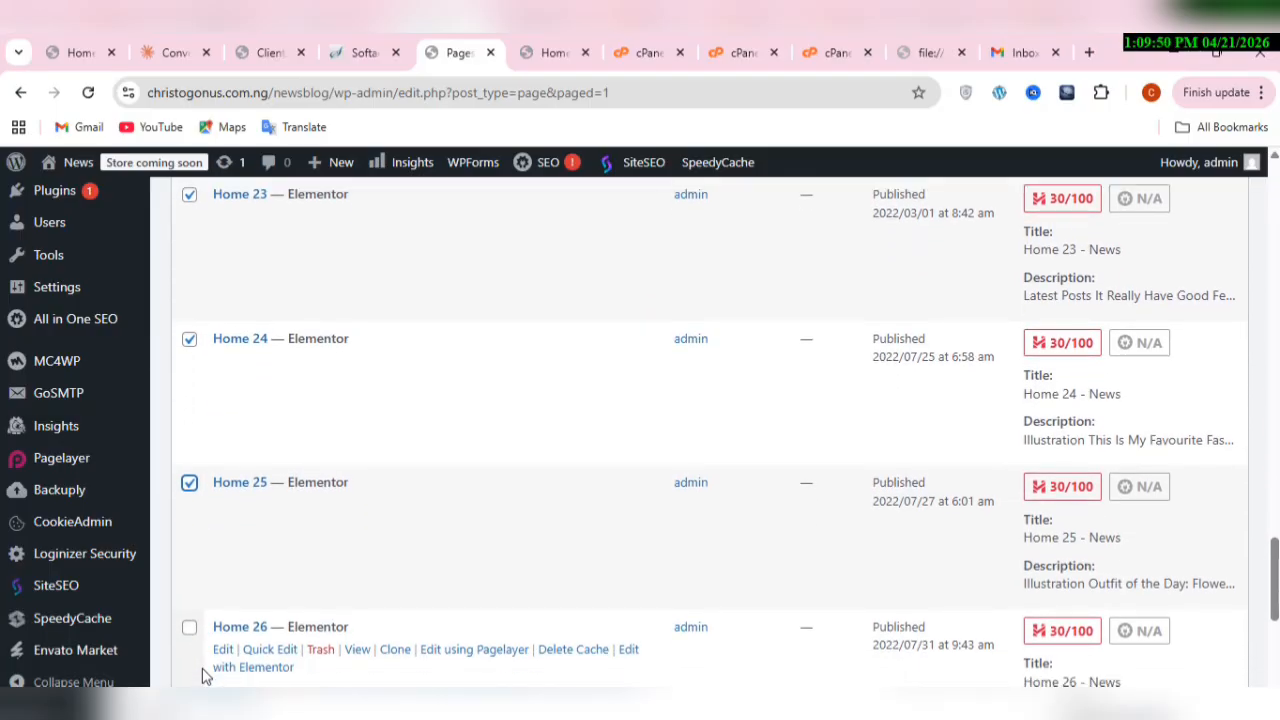
{"action": "left_click", "coordinate": [203, 669]}
{"action": "scroll", "coordinate": [203, 676], "scroll_direction": "down", "scroll_amount": 3}
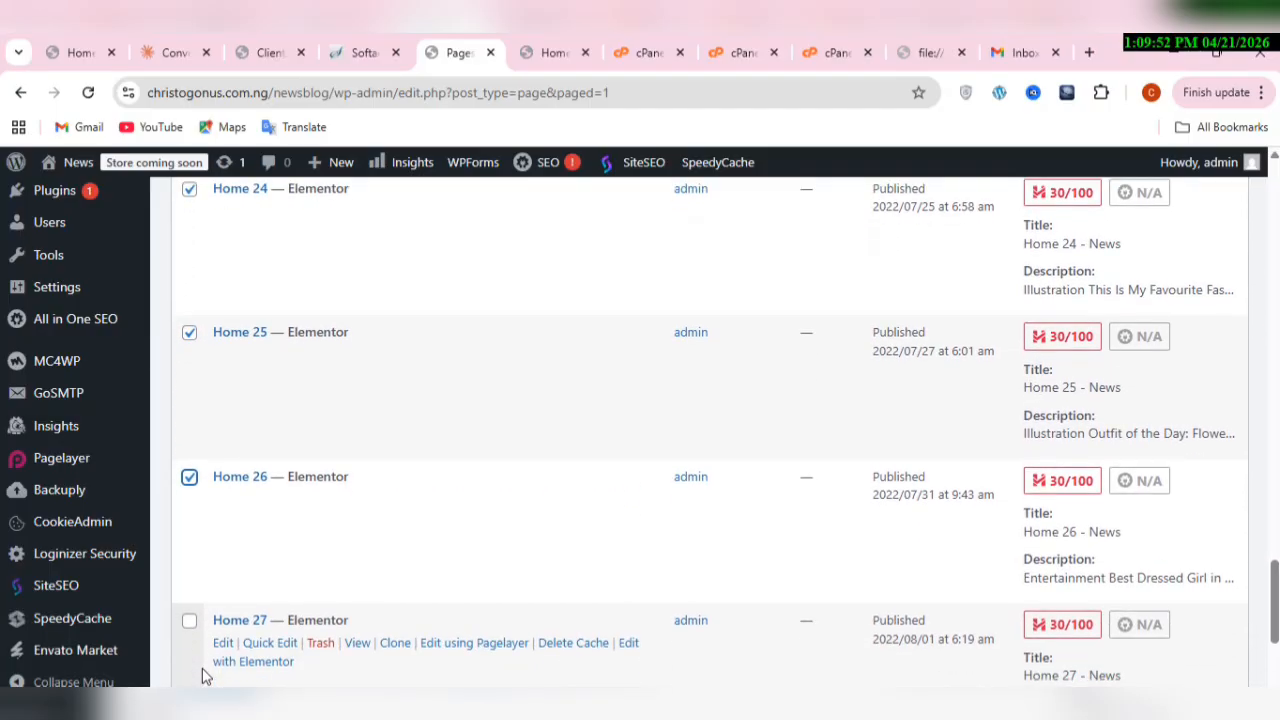
{"action": "left_click", "coordinate": [204, 676]}
{"action": "scroll", "coordinate": [203, 675], "scroll_direction": "down", "scroll_amount": 3}
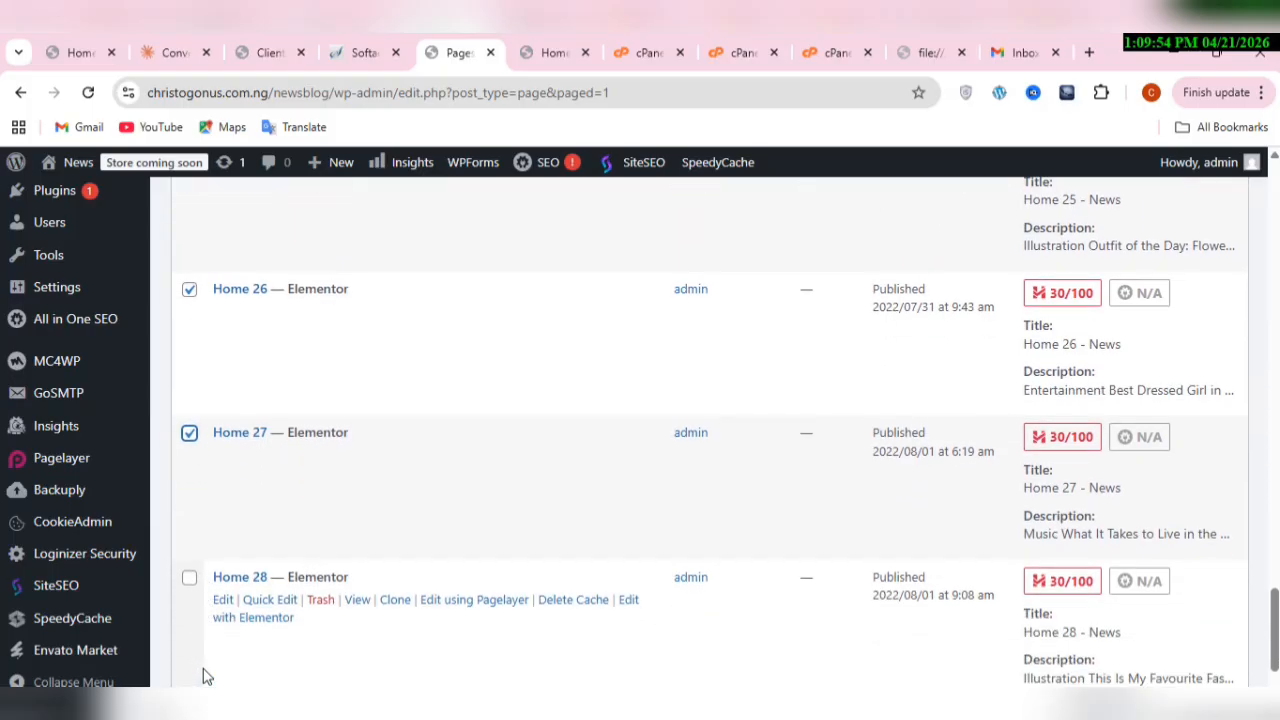
{"action": "left_click", "coordinate": [203, 675]}
{"action": "scroll", "coordinate": [203, 675], "scroll_direction": "down", "scroll_amount": 2}
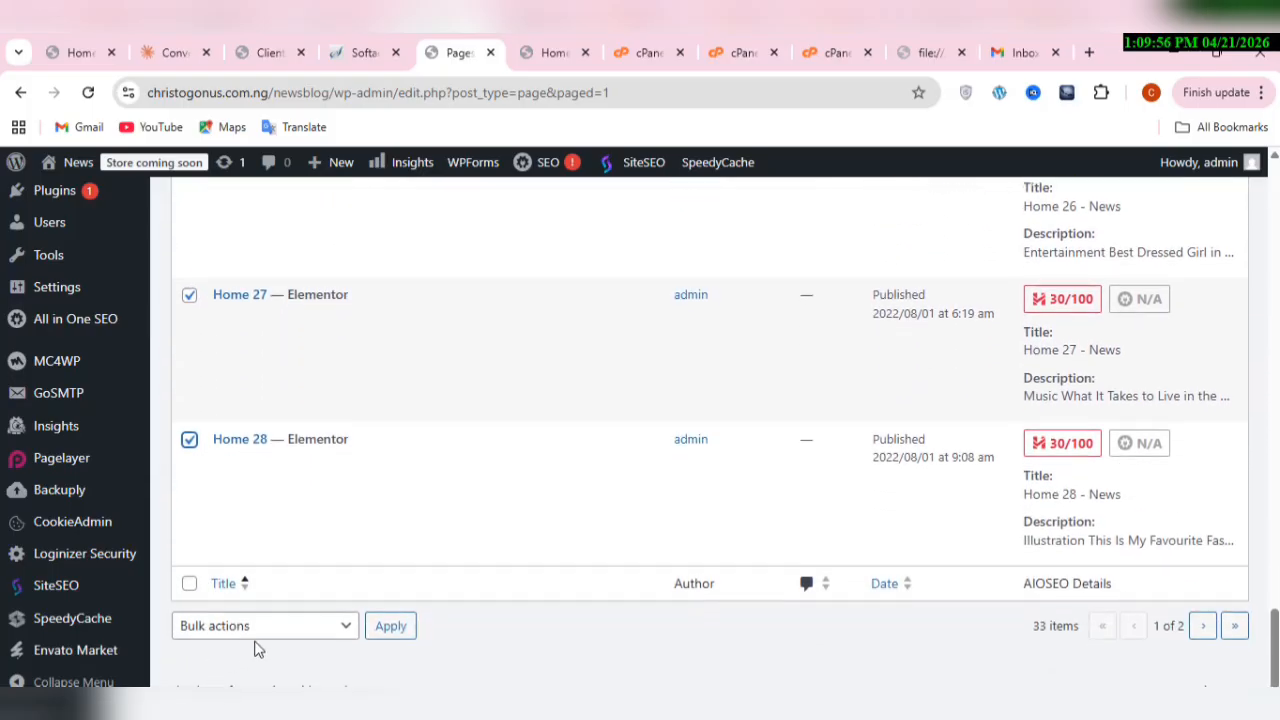
Step: Move the selected Home 13 to Home 28 pages to the Trash with one bulk action
{"action": "left_click", "coordinate": [258, 643]}
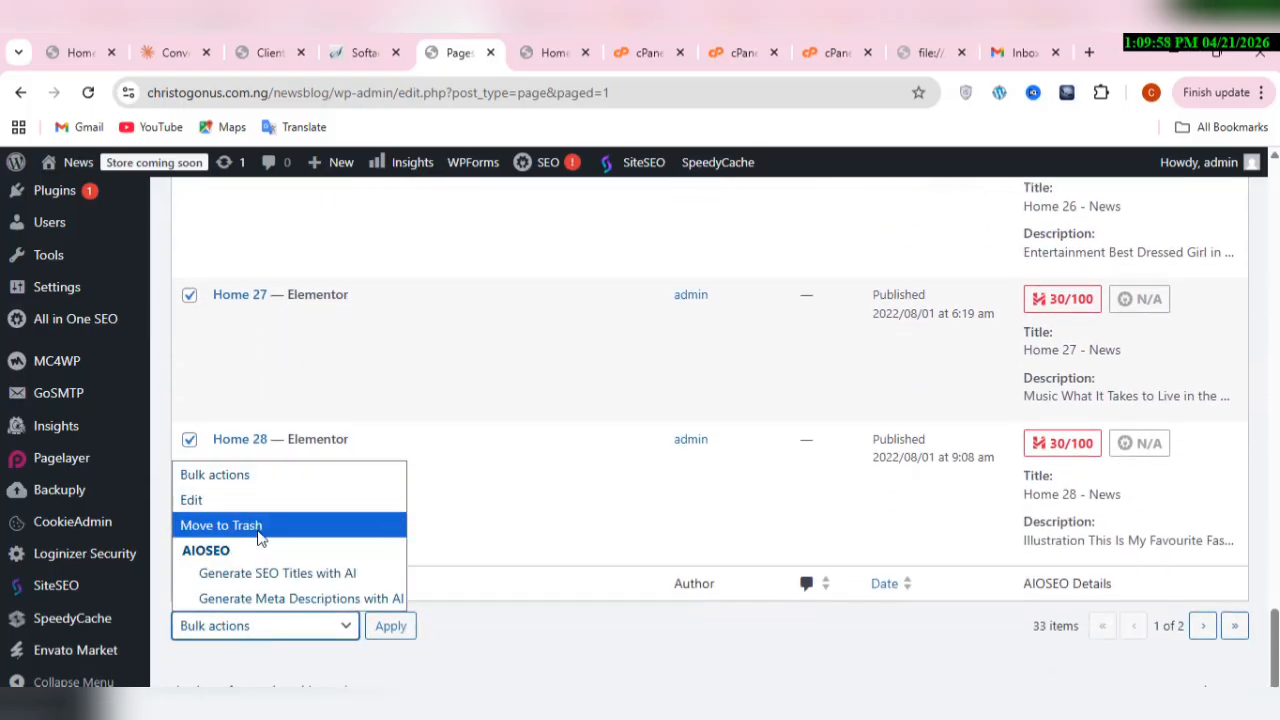
{"action": "left_click", "coordinate": [260, 528]}
{"action": "left_click", "coordinate": [388, 628]}
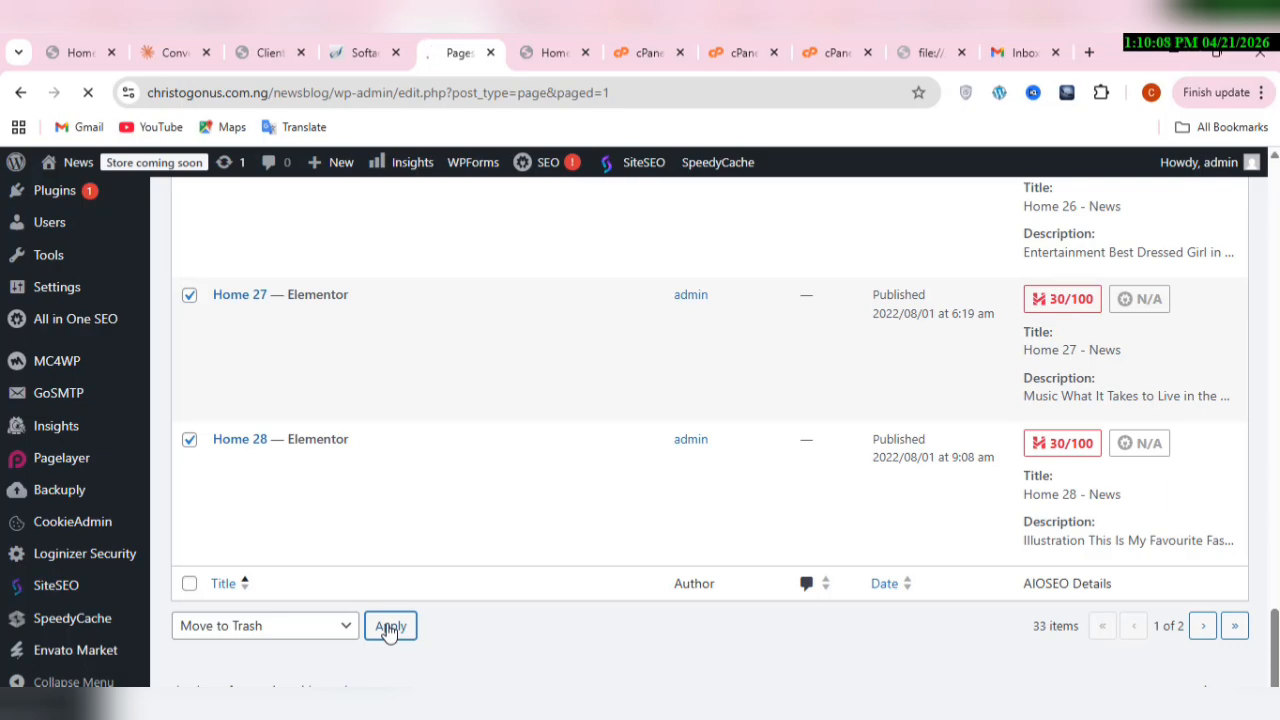
{"action": "scroll", "coordinate": [390, 628], "scroll_direction": "up", "scroll_amount": 6}
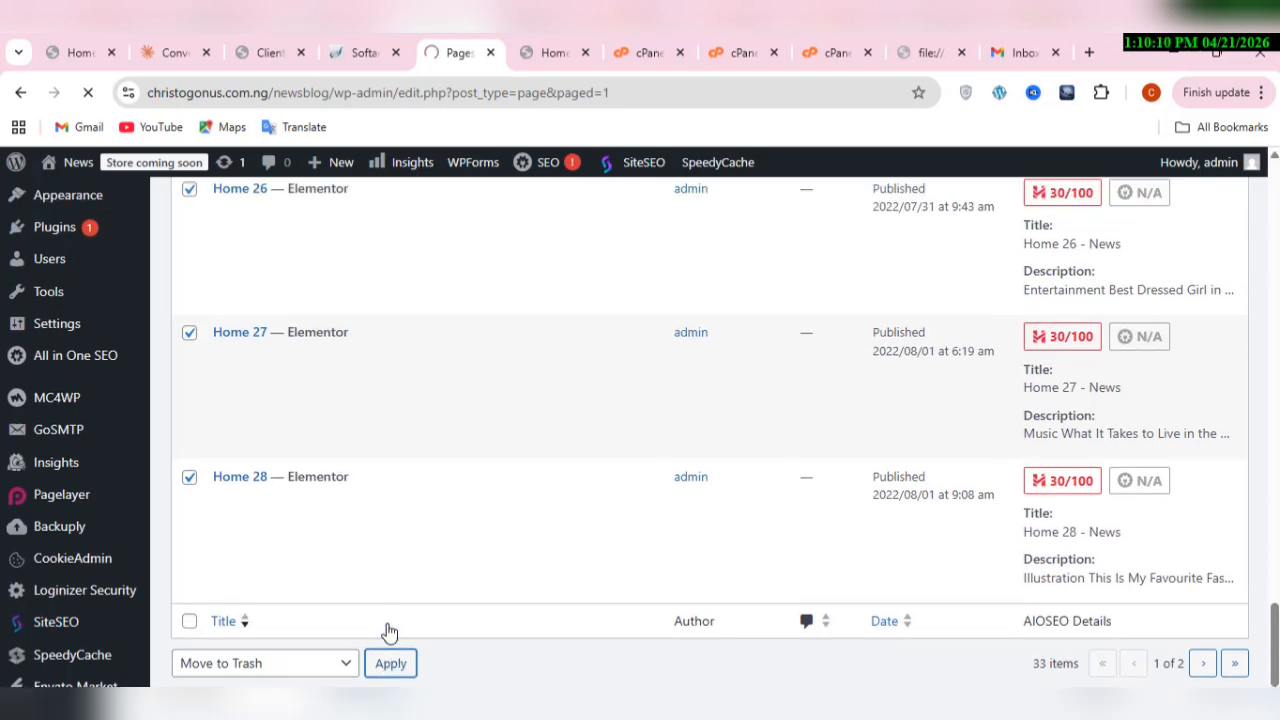
{"action": "scroll", "coordinate": [390, 632], "scroll_direction": "up", "scroll_amount": 8}
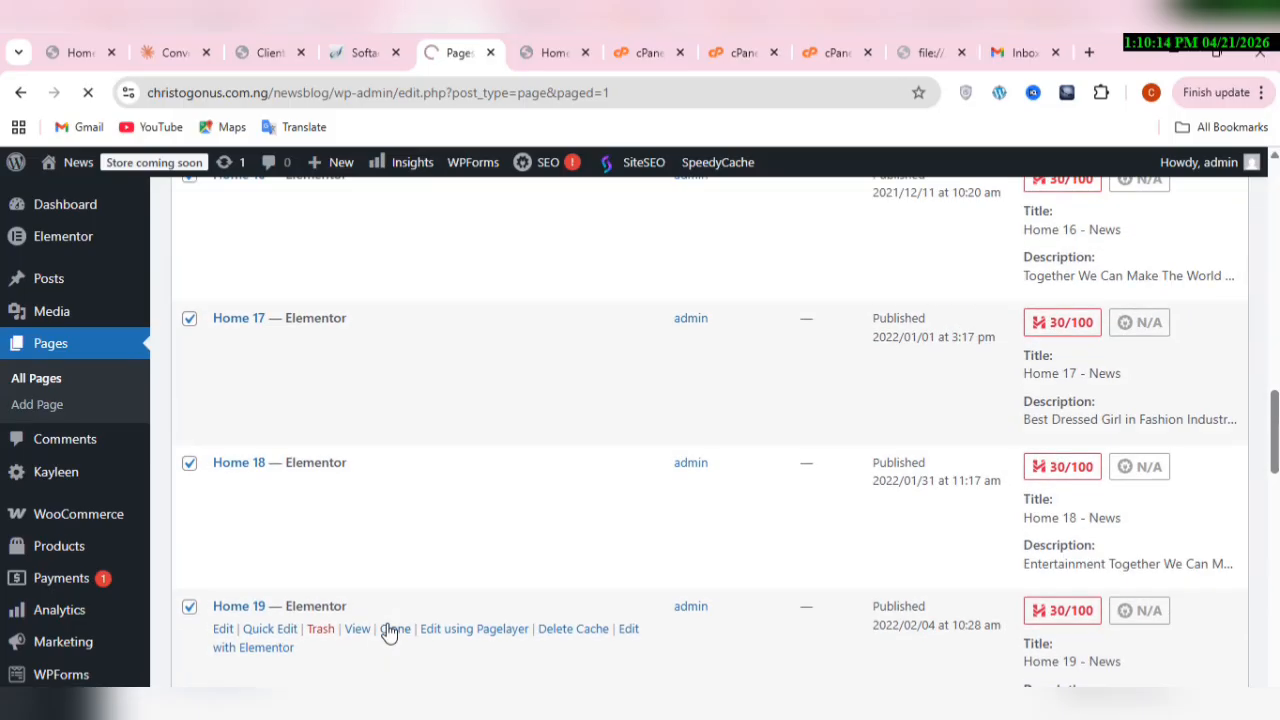
{"action": "scroll", "coordinate": [390, 632], "scroll_direction": "up", "scroll_amount": 4}
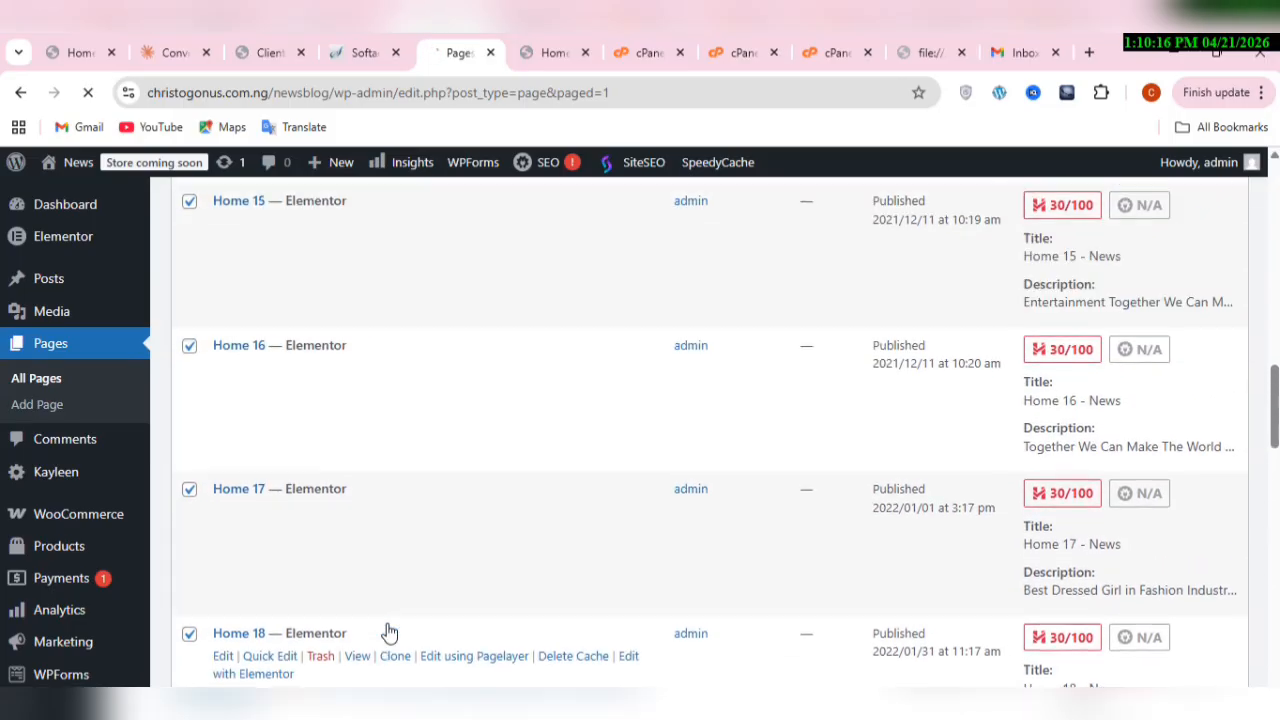
{"action": "scroll", "coordinate": [390, 632], "scroll_direction": "up", "scroll_amount": 6}
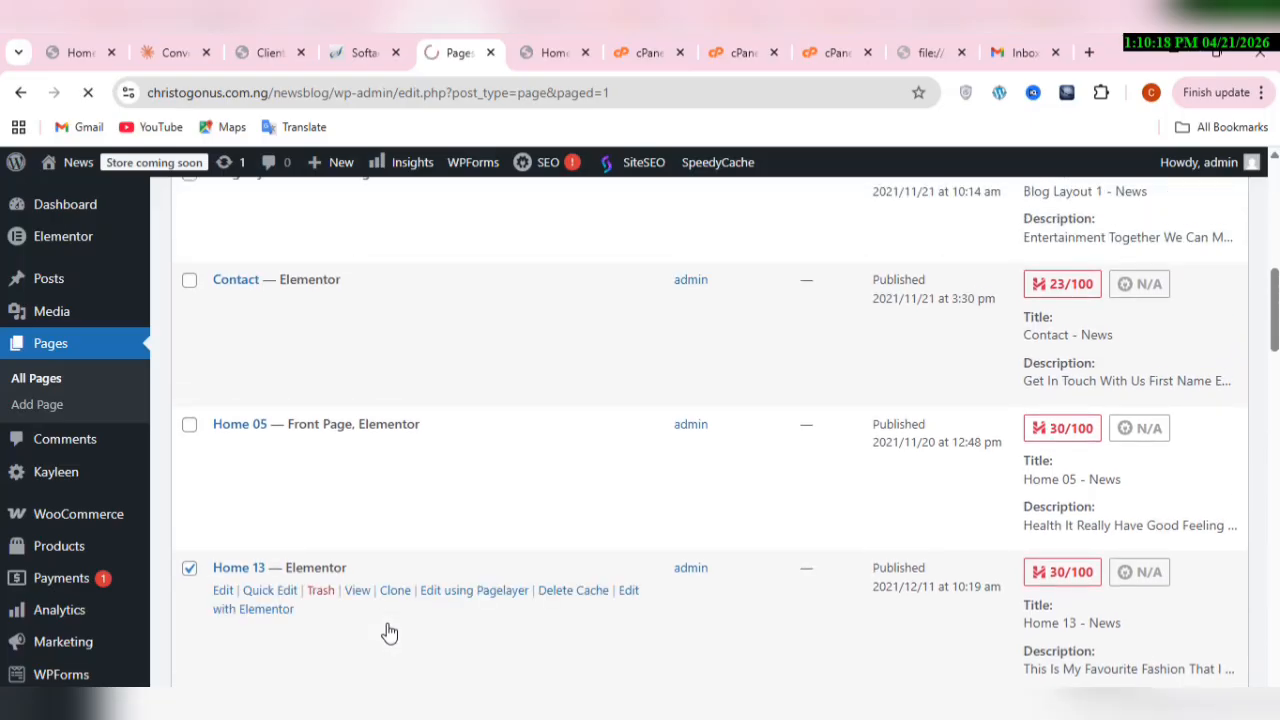
{"action": "scroll", "coordinate": [390, 632], "scroll_direction": "up", "scroll_amount": 2}
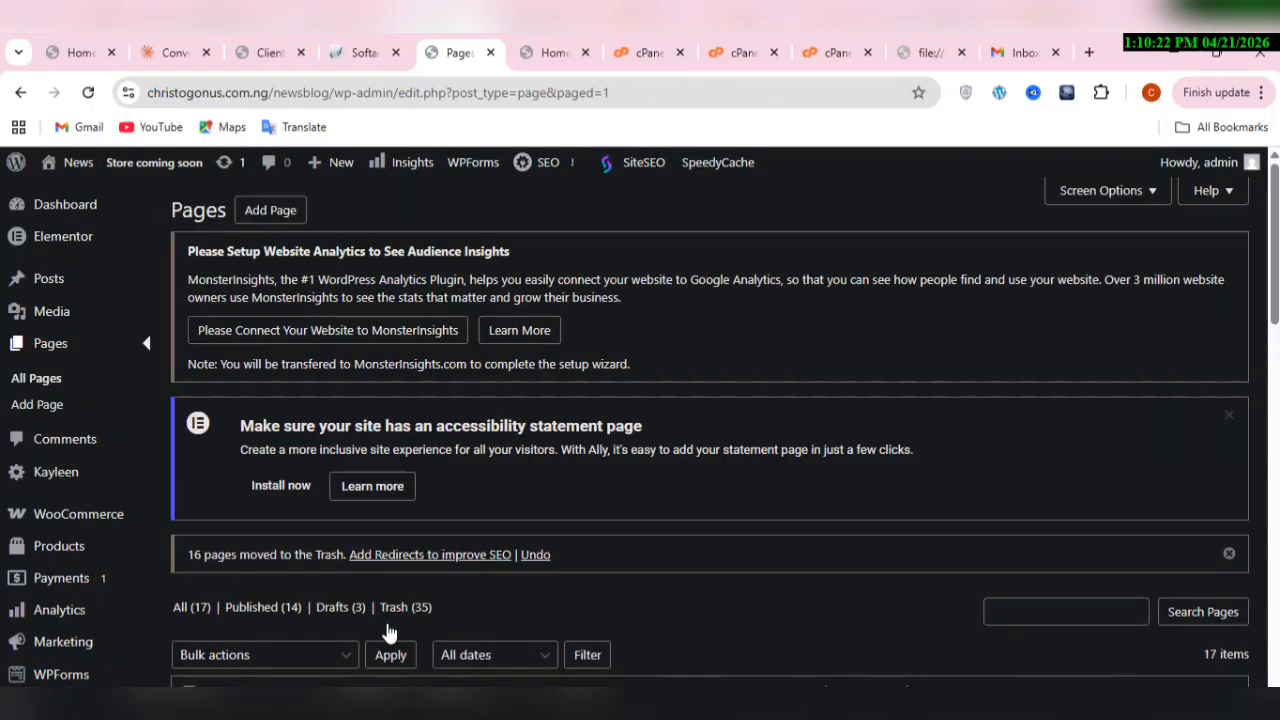
Step: Select the pages Home 29, Home 30, Home 31 and Home 32, leaving Contact and the front page Home 05 unselected
{"action": "scroll", "coordinate": [390, 632], "scroll_direction": "down", "scroll_amount": 8}
{"action": "scroll", "coordinate": [390, 632], "scroll_direction": "down", "scroll_amount": 1}
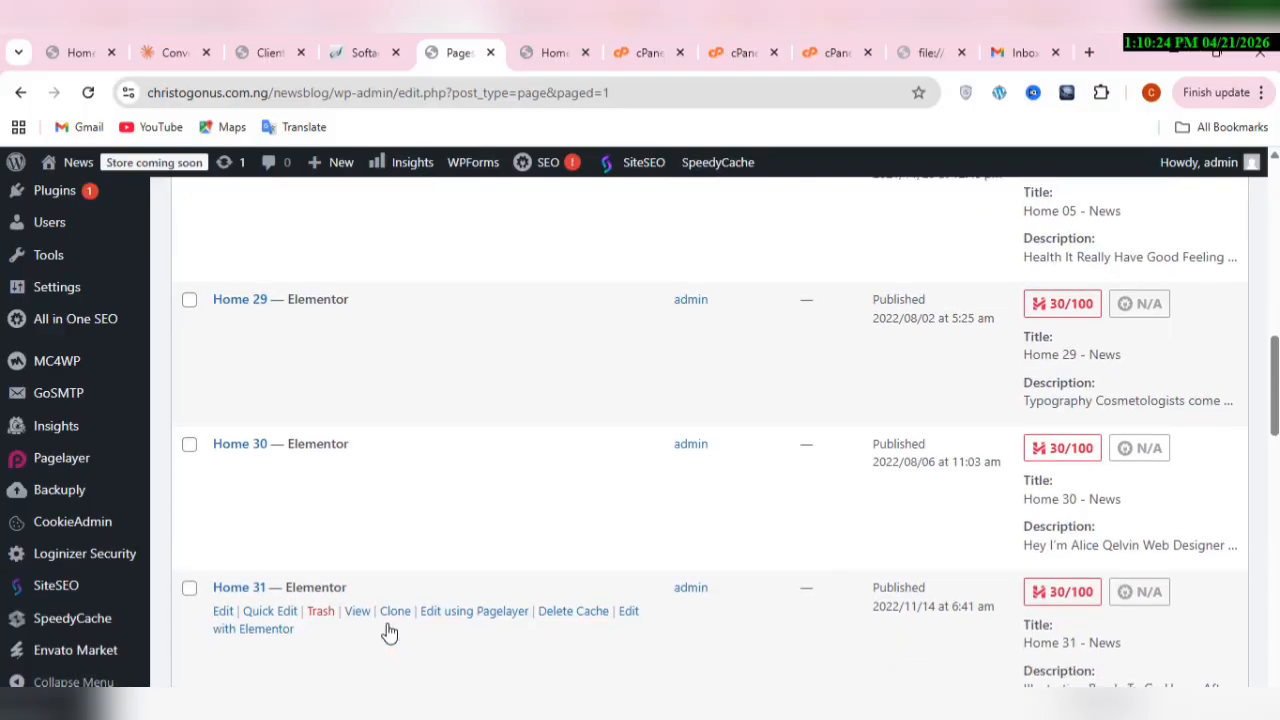
{"action": "scroll", "coordinate": [390, 632], "scroll_direction": "up", "scroll_amount": 3}
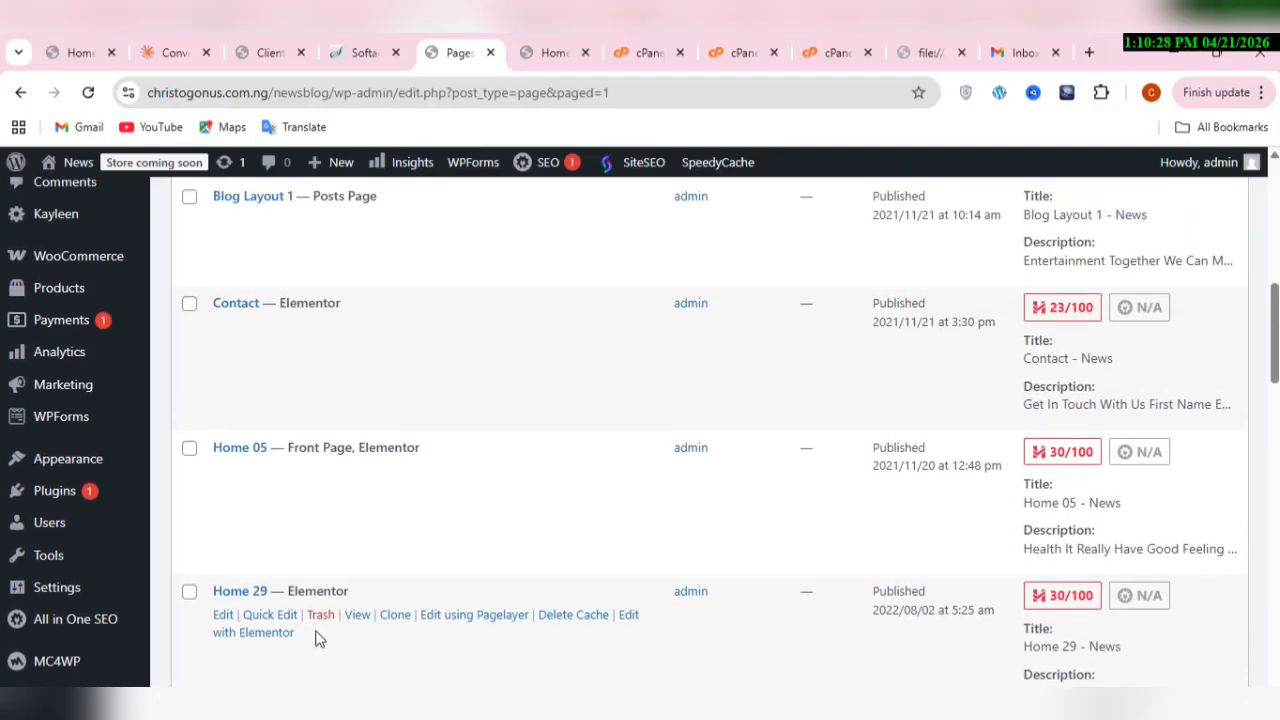
{"action": "left_click", "coordinate": [189, 592]}
{"action": "scroll", "coordinate": [196, 598], "scroll_direction": "down", "scroll_amount": 1}
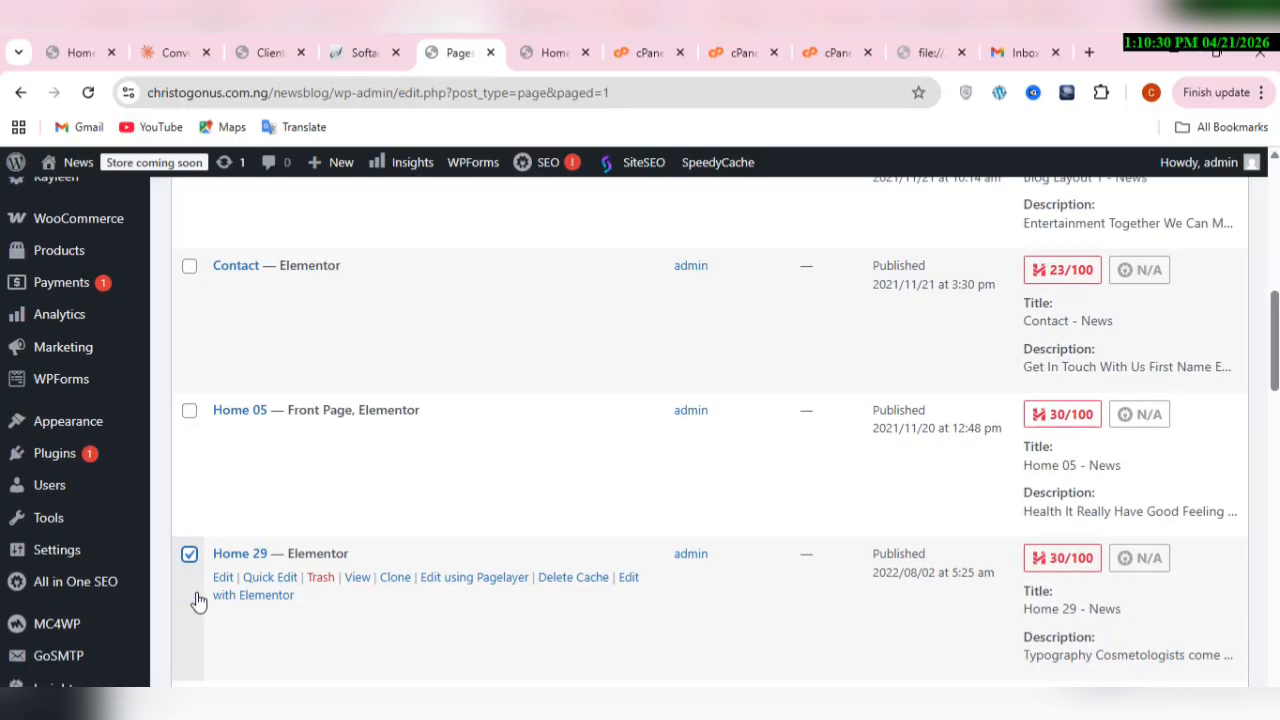
{"action": "left_click", "coordinate": [189, 626]}
{"action": "scroll", "coordinate": [191, 638], "scroll_direction": "down", "scroll_amount": 2}
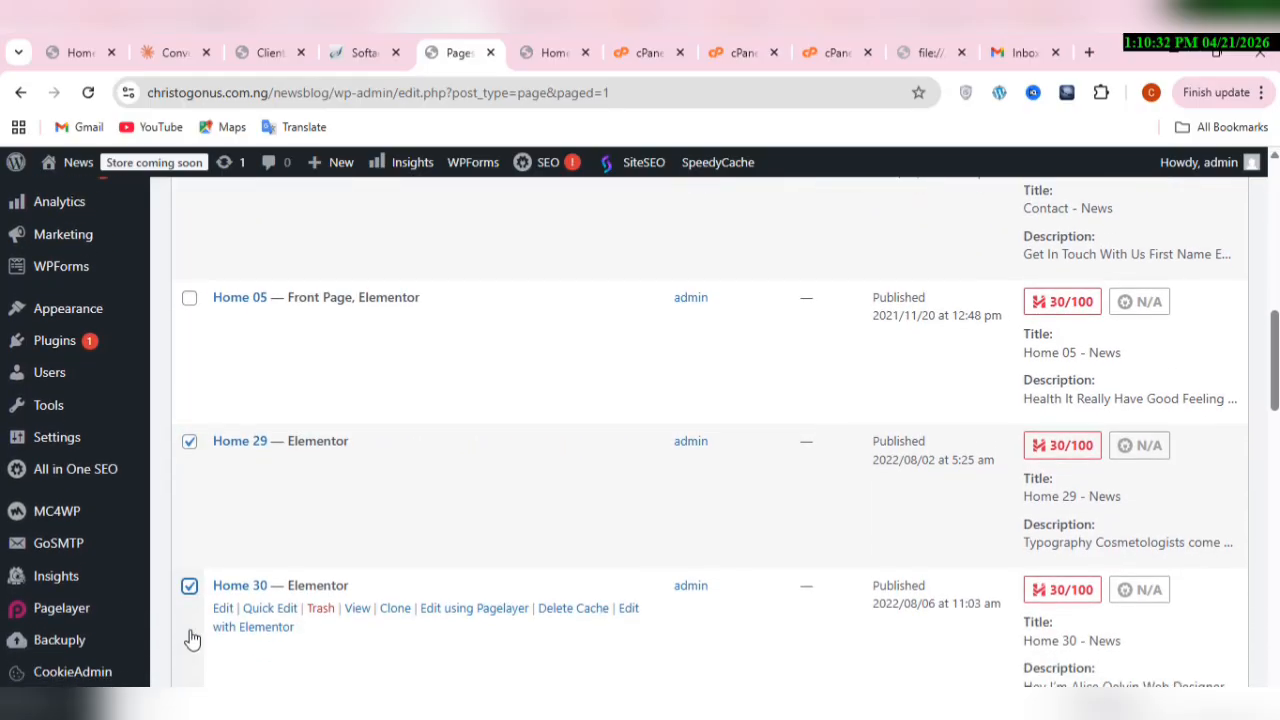
{"action": "left_click", "coordinate": [189, 620]}
{"action": "scroll", "coordinate": [191, 636], "scroll_direction": "down", "scroll_amount": 1}
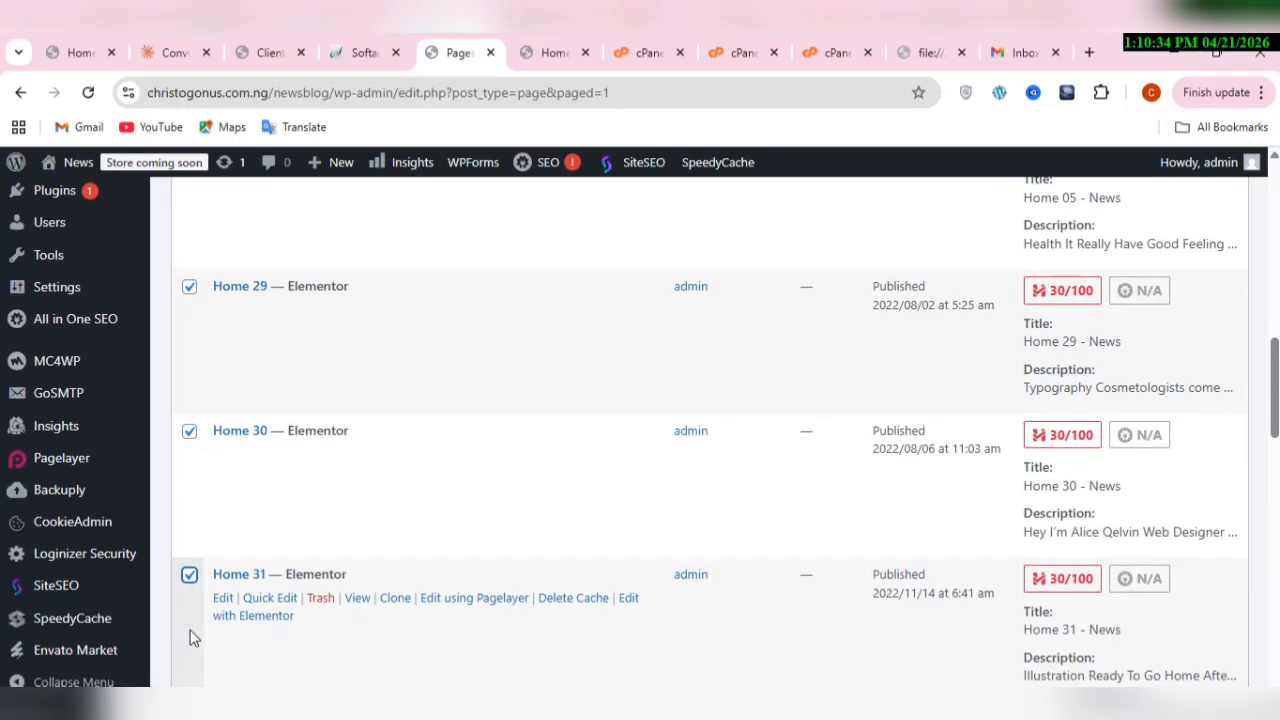
{"action": "left_click", "coordinate": [189, 652]}
{"action": "scroll", "coordinate": [189, 653], "scroll_direction": "down", "scroll_amount": 2}
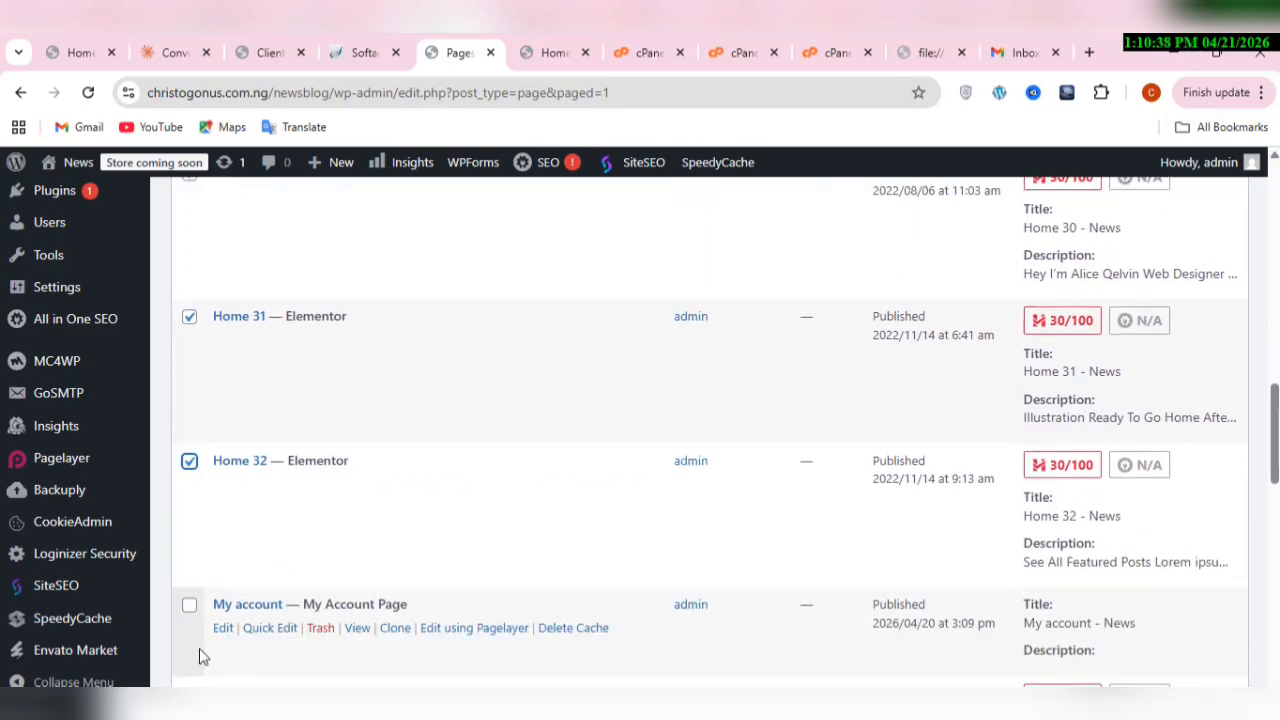
Step: Add the 2022 My account page and both Refund and Returns Policy drafts to the selection, skipping both Privacy Policy pages
{"action": "scroll", "coordinate": [199, 656], "scroll_direction": "down", "scroll_amount": 1}
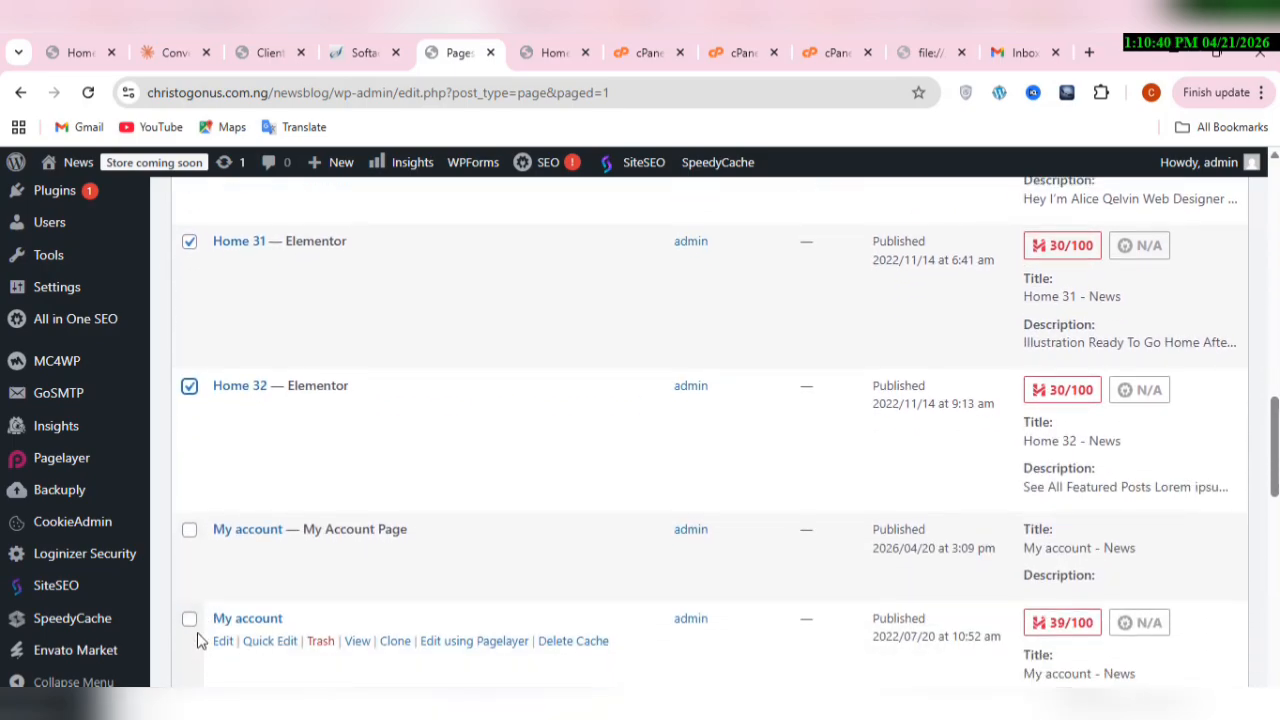
{"action": "left_click", "coordinate": [196, 634]}
{"action": "scroll", "coordinate": [197, 638], "scroll_direction": "down", "scroll_amount": 1}
{"action": "scroll", "coordinate": [197, 638], "scroll_direction": "down", "scroll_amount": 1}
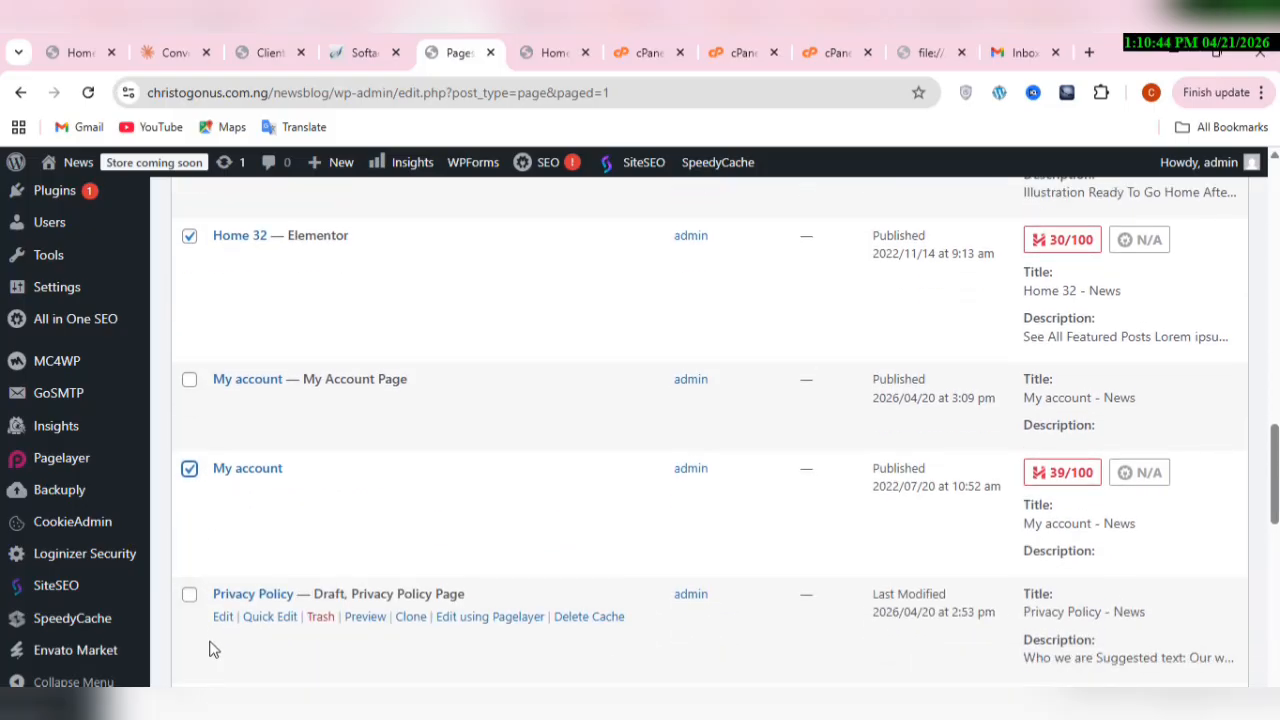
{"action": "scroll", "coordinate": [213, 649], "scroll_direction": "down", "scroll_amount": 1}
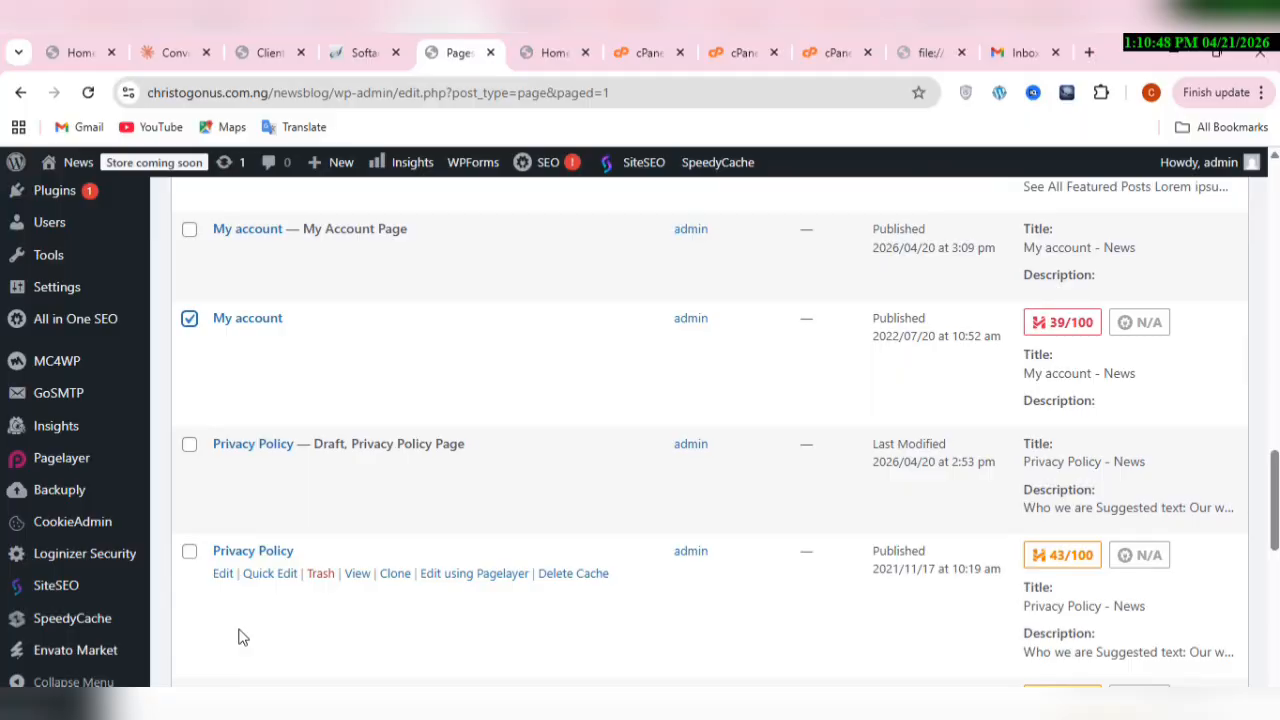
{"action": "scroll", "coordinate": [238, 637], "scroll_direction": "down", "scroll_amount": 1}
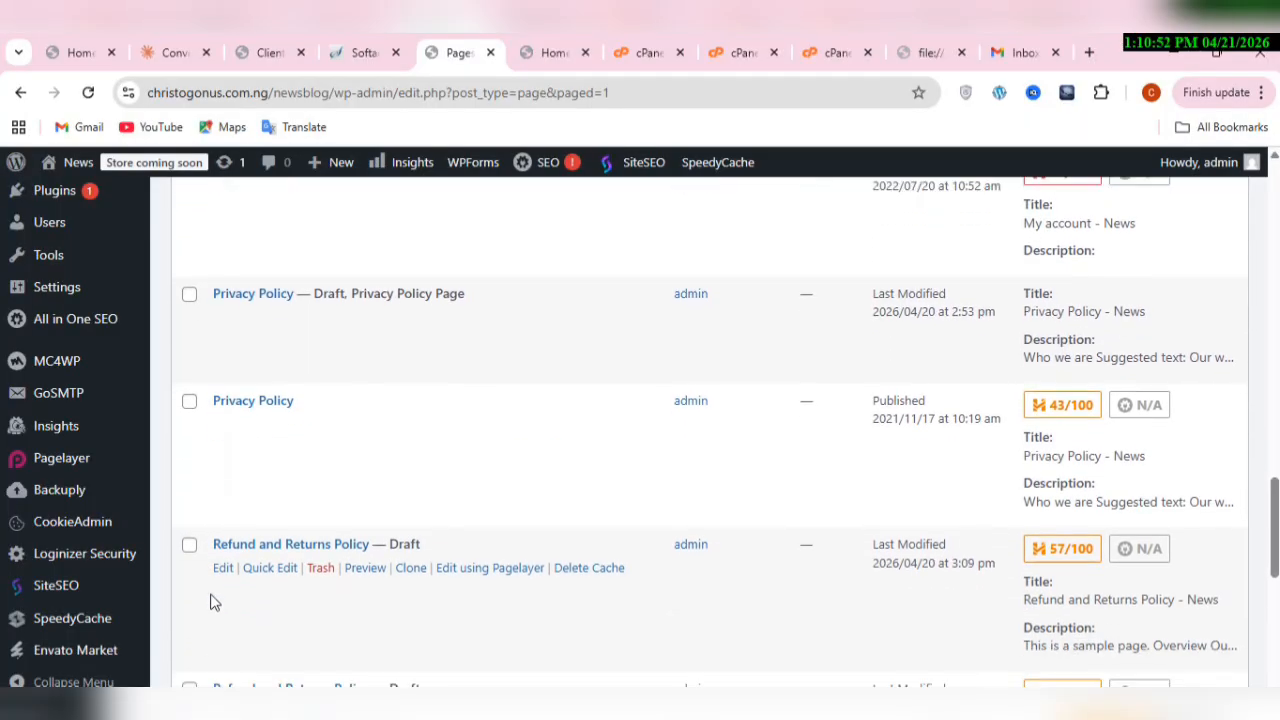
{"action": "scroll", "coordinate": [193, 560], "scroll_direction": "down", "scroll_amount": 1}
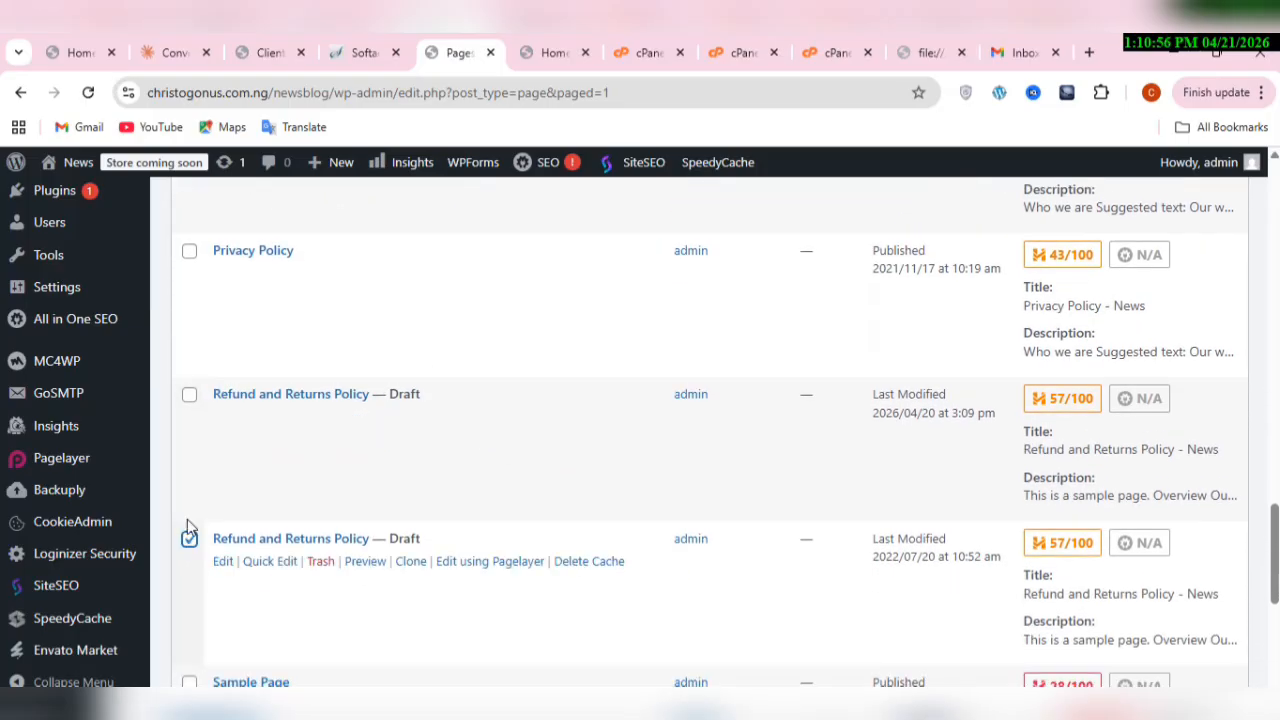
{"action": "left_click", "coordinate": [185, 413]}
{"action": "scroll", "coordinate": [197, 584], "scroll_direction": "down", "scroll_amount": 1}
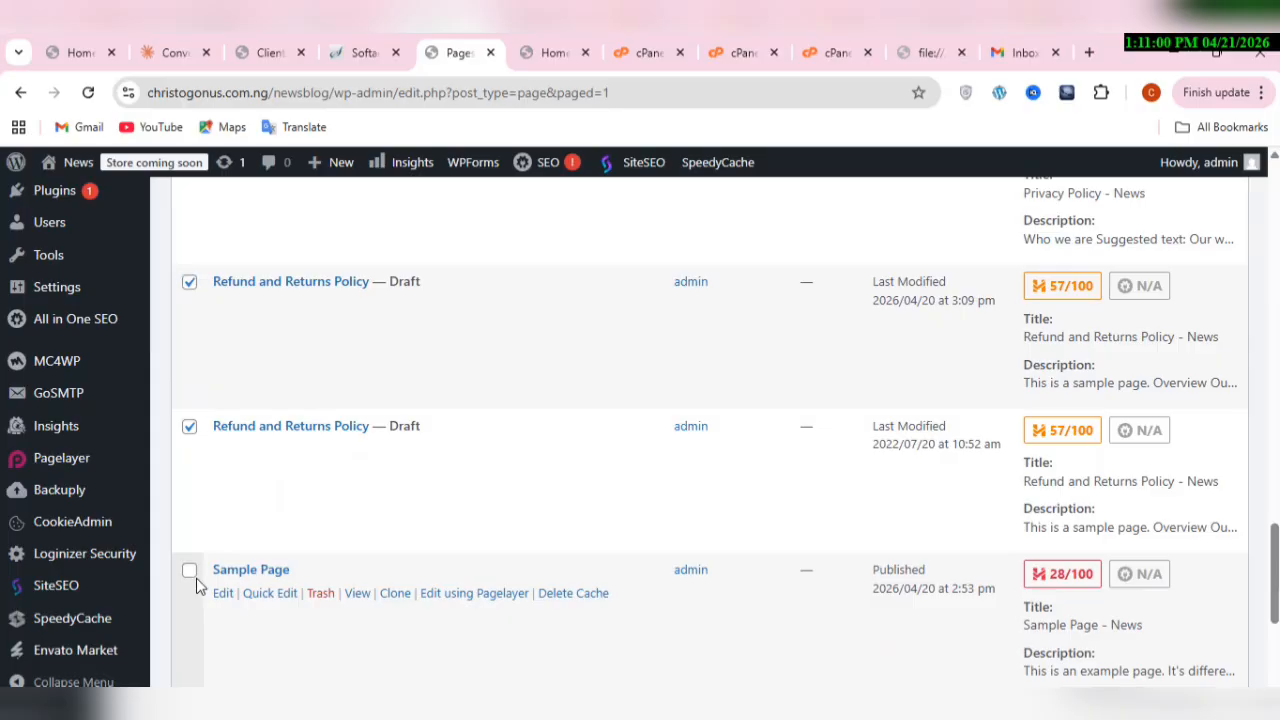
Step: Add Sample Page and both Shop pages to the selection
{"action": "left_click", "coordinate": [194, 575]}
{"action": "scroll", "coordinate": [196, 584], "scroll_direction": "down", "scroll_amount": 1}
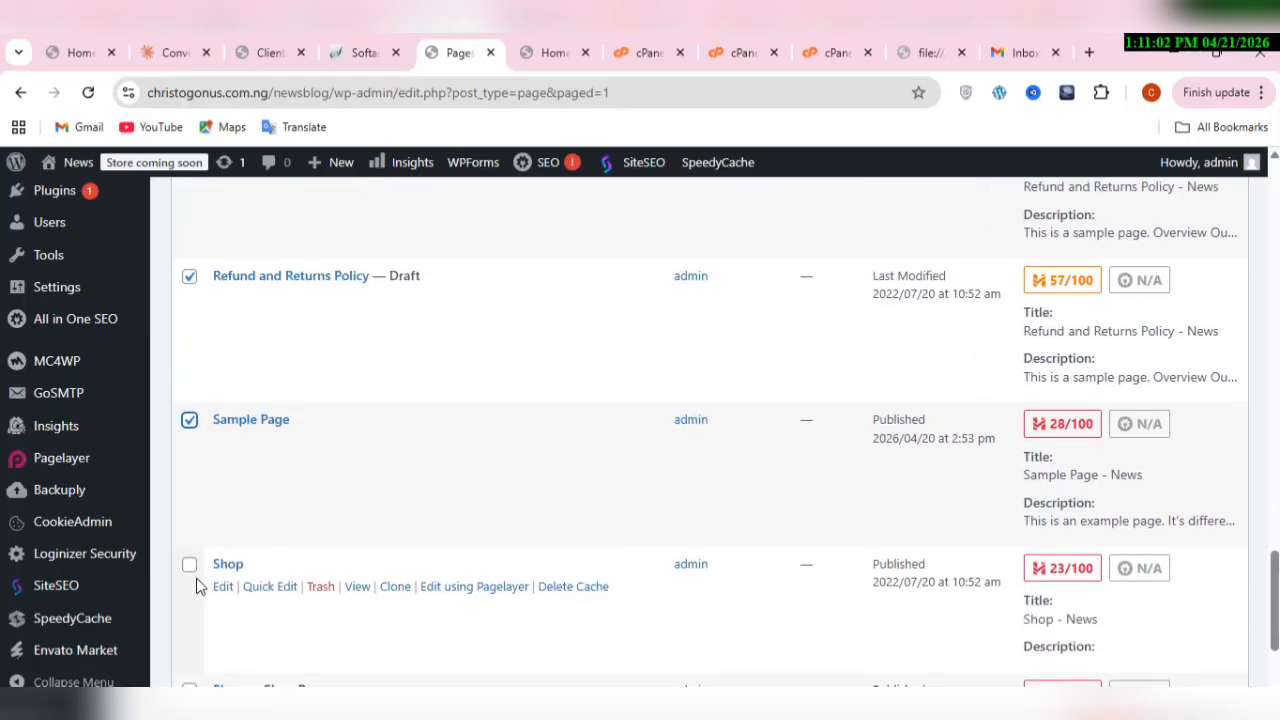
{"action": "left_click", "coordinate": [189, 566]}
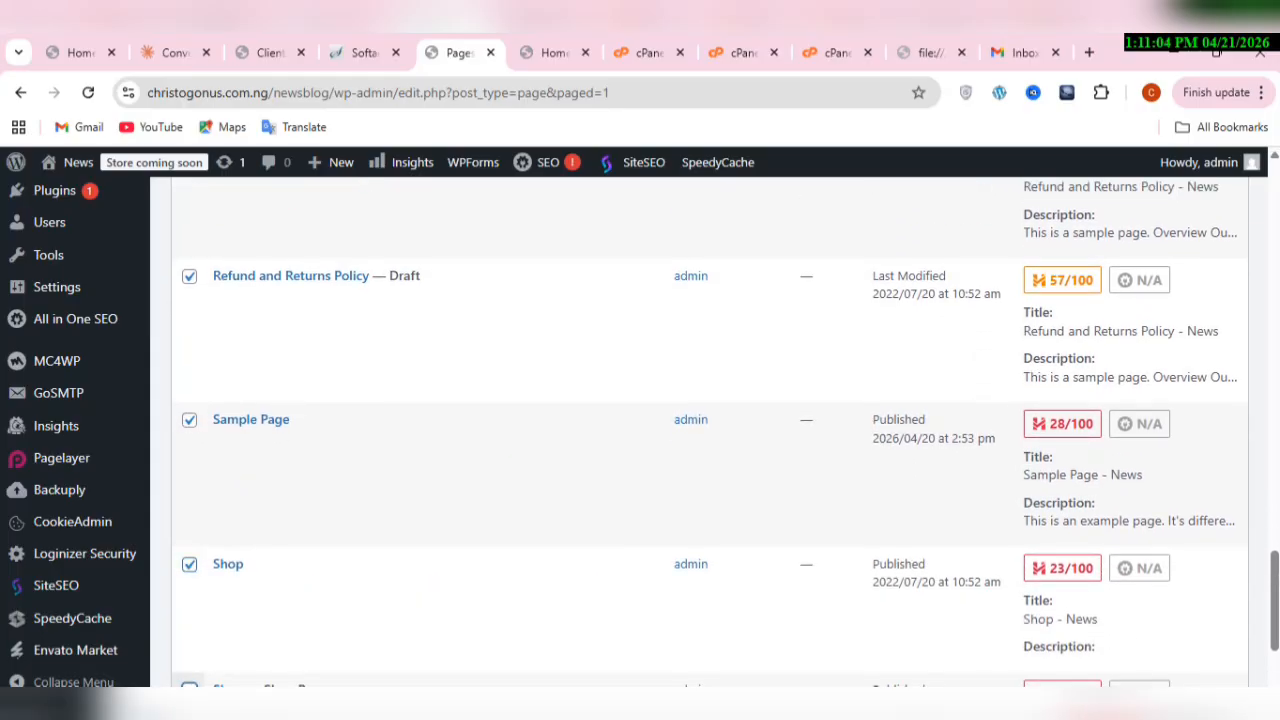
{"action": "left_click", "coordinate": [189, 688]}
{"action": "scroll", "coordinate": [255, 657], "scroll_direction": "down", "scroll_amount": 2}
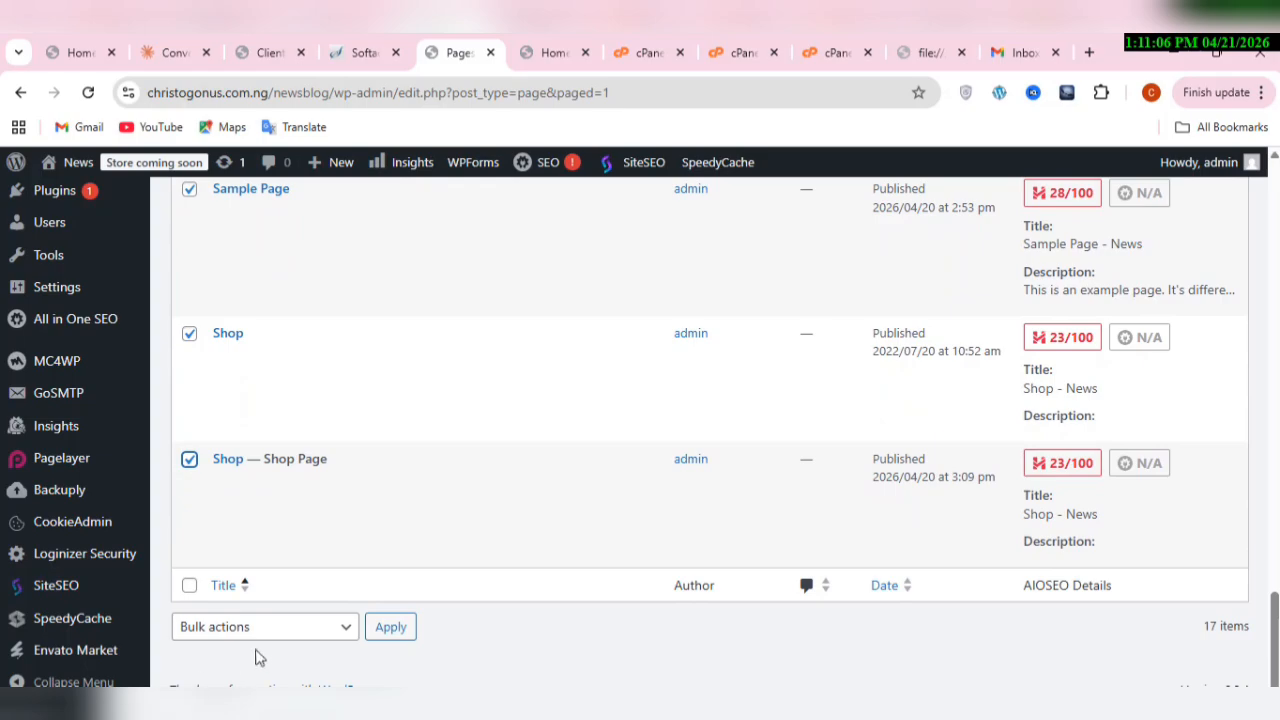
Step: Move the selected Home, My account, Refund and Returns Policy, Sample Page and Shop pages to the Trash with one bulk action
{"action": "left_click", "coordinate": [268, 632]}
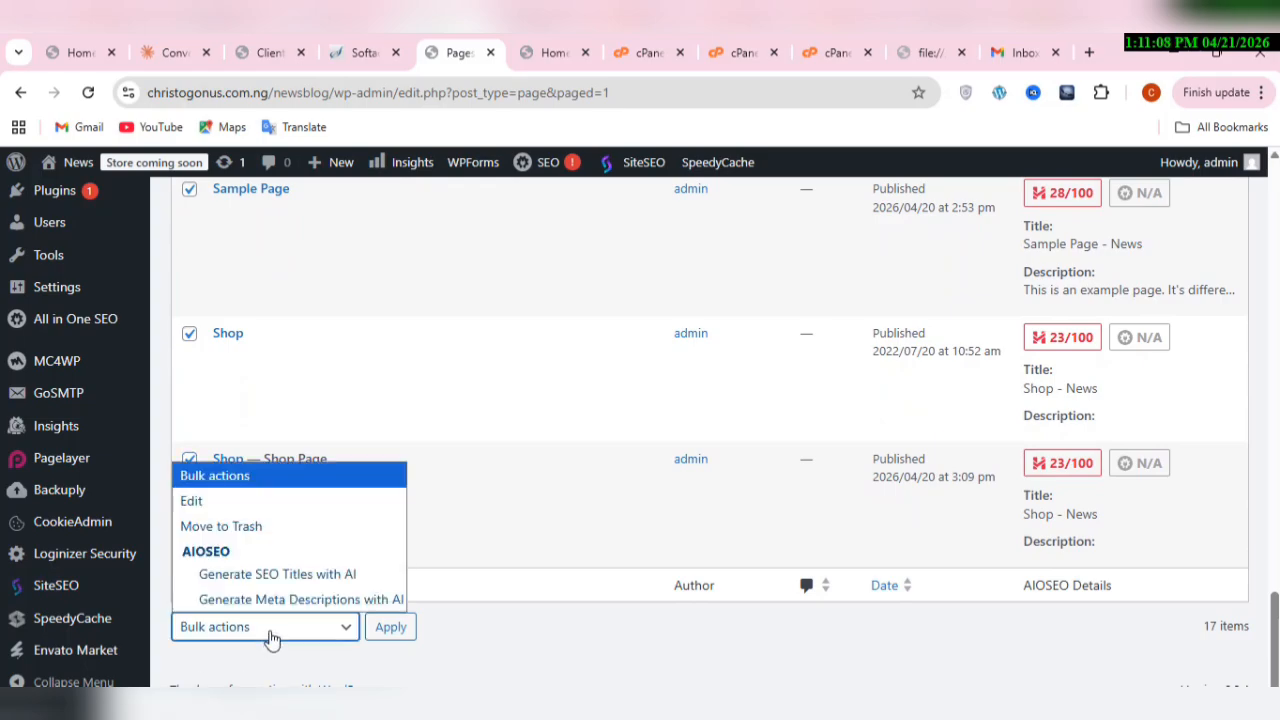
{"action": "left_click", "coordinate": [305, 530]}
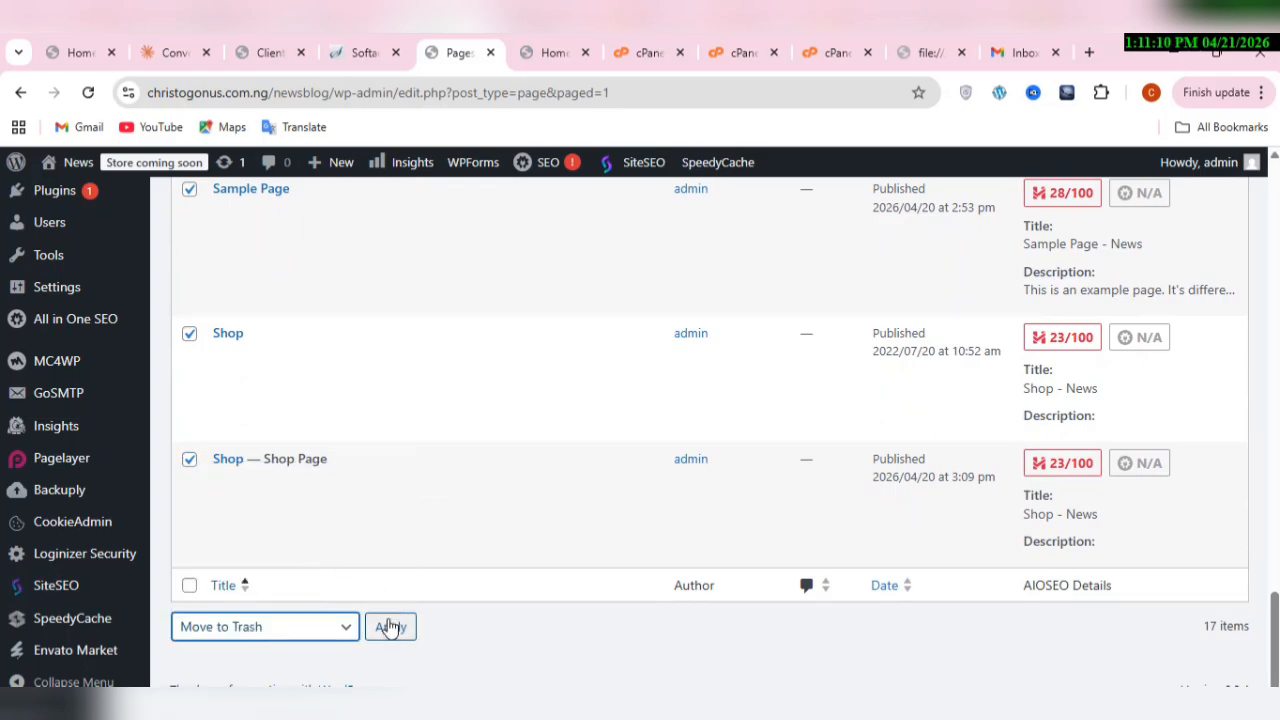
{"action": "left_click", "coordinate": [390, 626]}
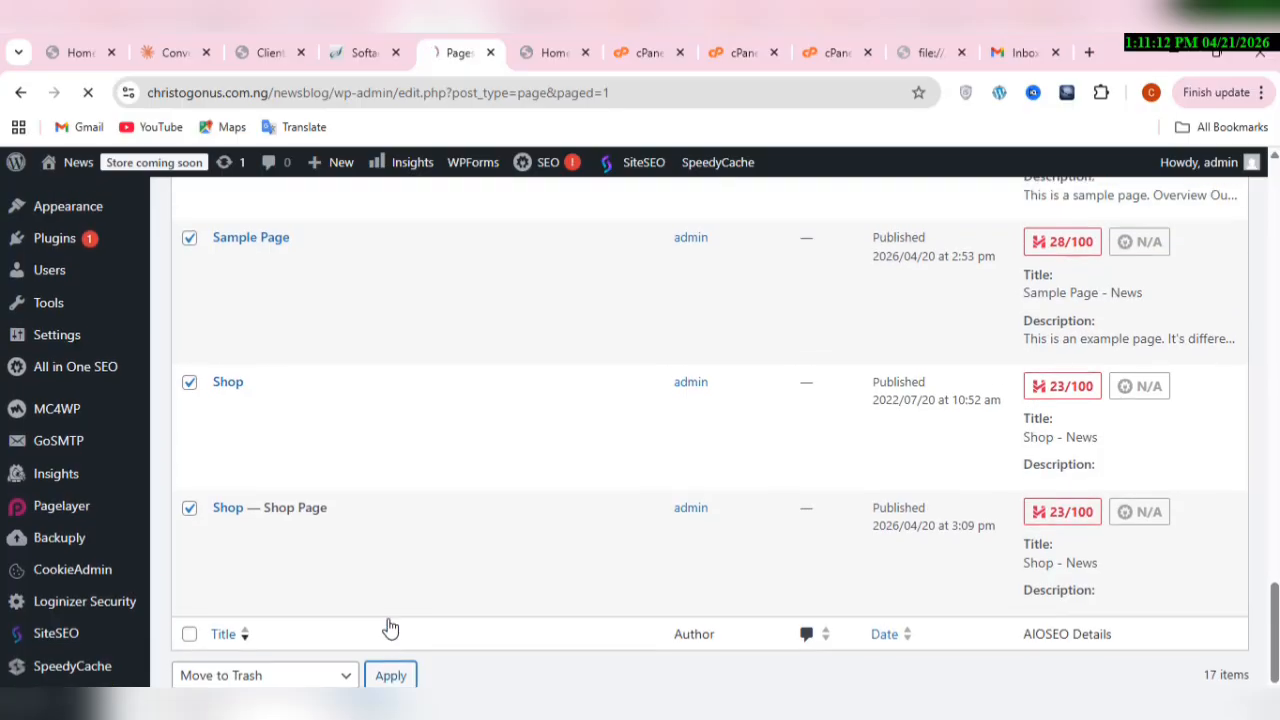
{"action": "scroll", "coordinate": [390, 626], "scroll_direction": "up", "scroll_amount": 6}
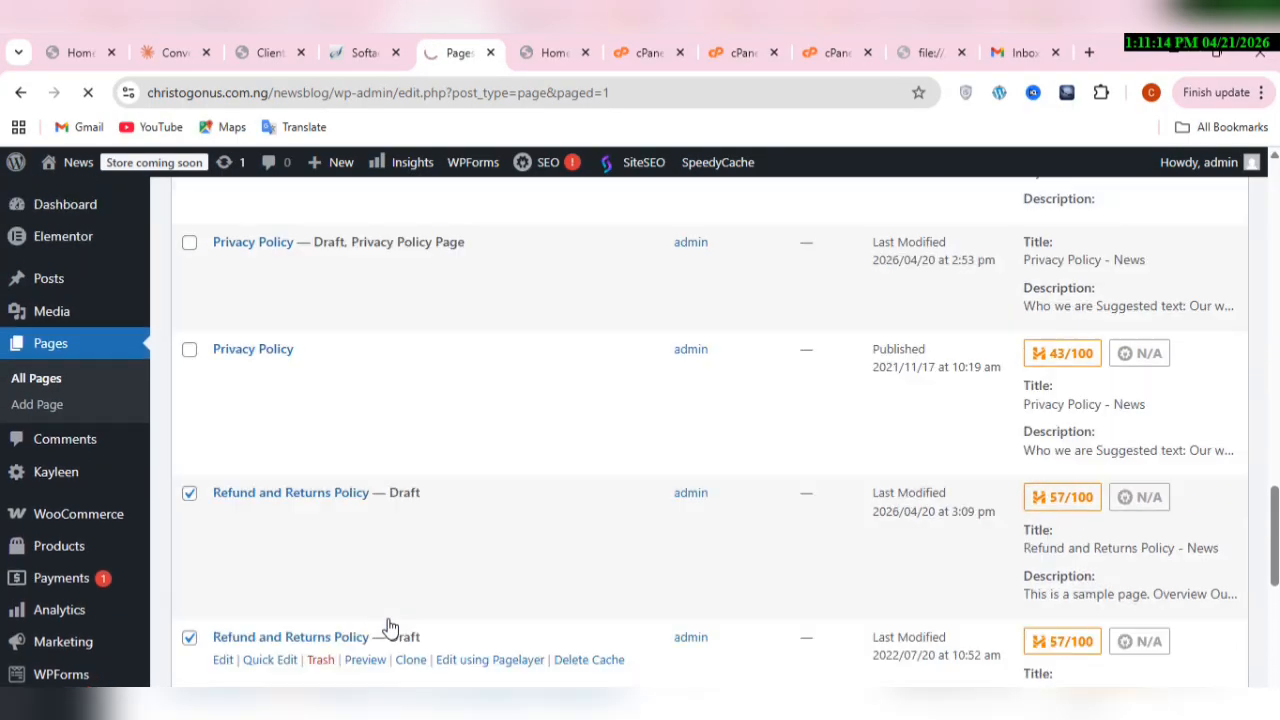
Step: Open the draft Privacy Policy page in the block editor and dismiss the welcome guide
{"action": "scroll", "coordinate": [390, 626], "scroll_direction": "up", "scroll_amount": 8}
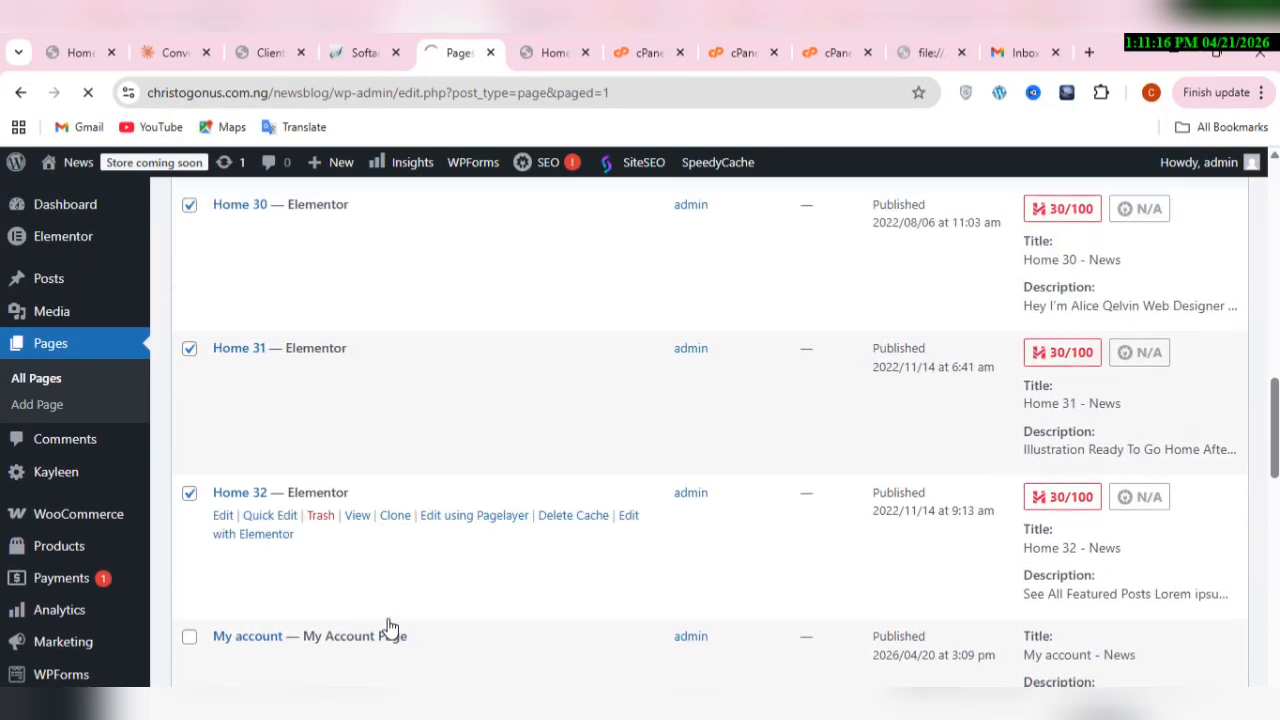
{"action": "scroll", "coordinate": [390, 626], "scroll_direction": "up", "scroll_amount": 4}
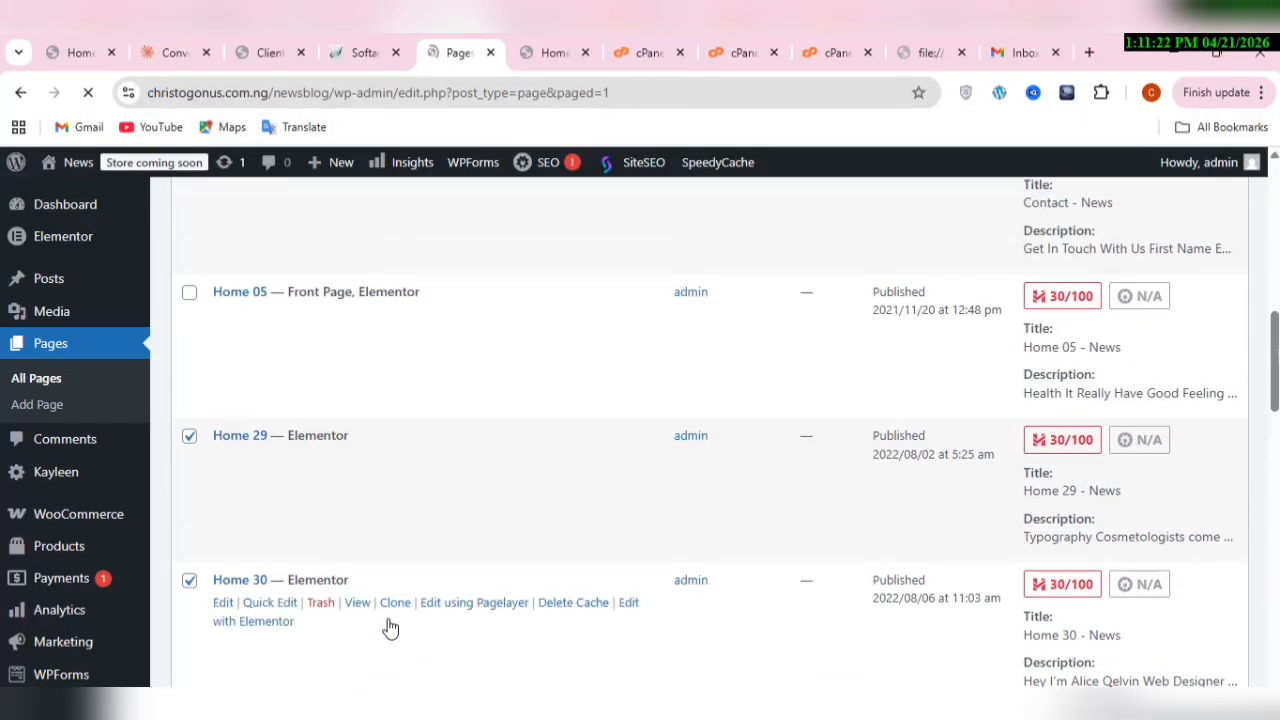
{"action": "scroll", "coordinate": [390, 626], "scroll_direction": "down", "scroll_amount": 5}
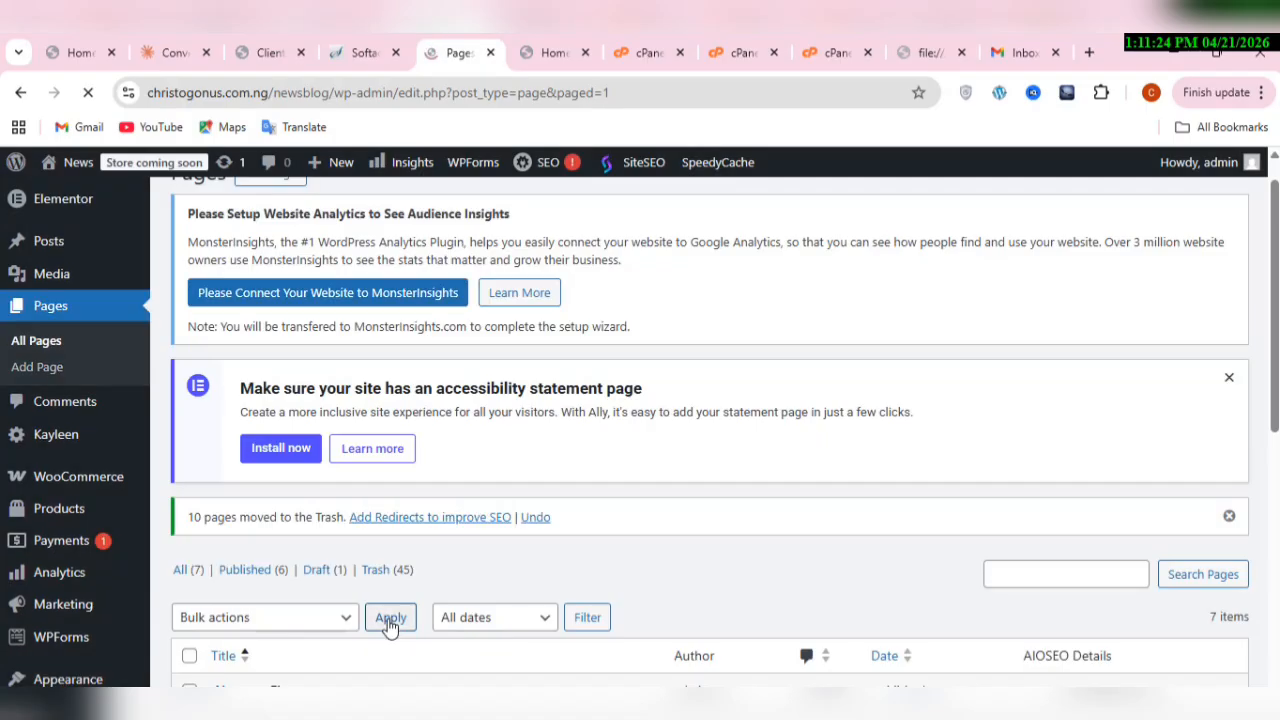
{"action": "scroll", "coordinate": [390, 626], "scroll_direction": "down", "scroll_amount": 2}
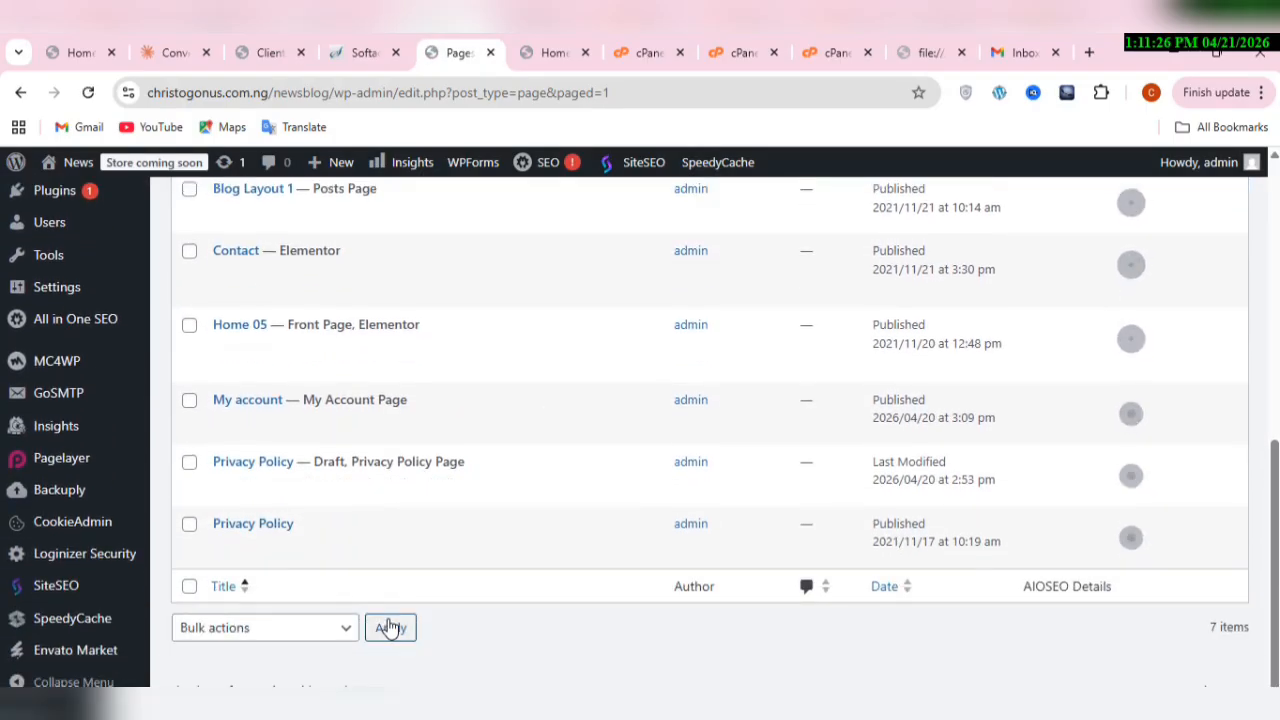
{"action": "scroll", "coordinate": [390, 626], "scroll_direction": "down", "scroll_amount": 4}
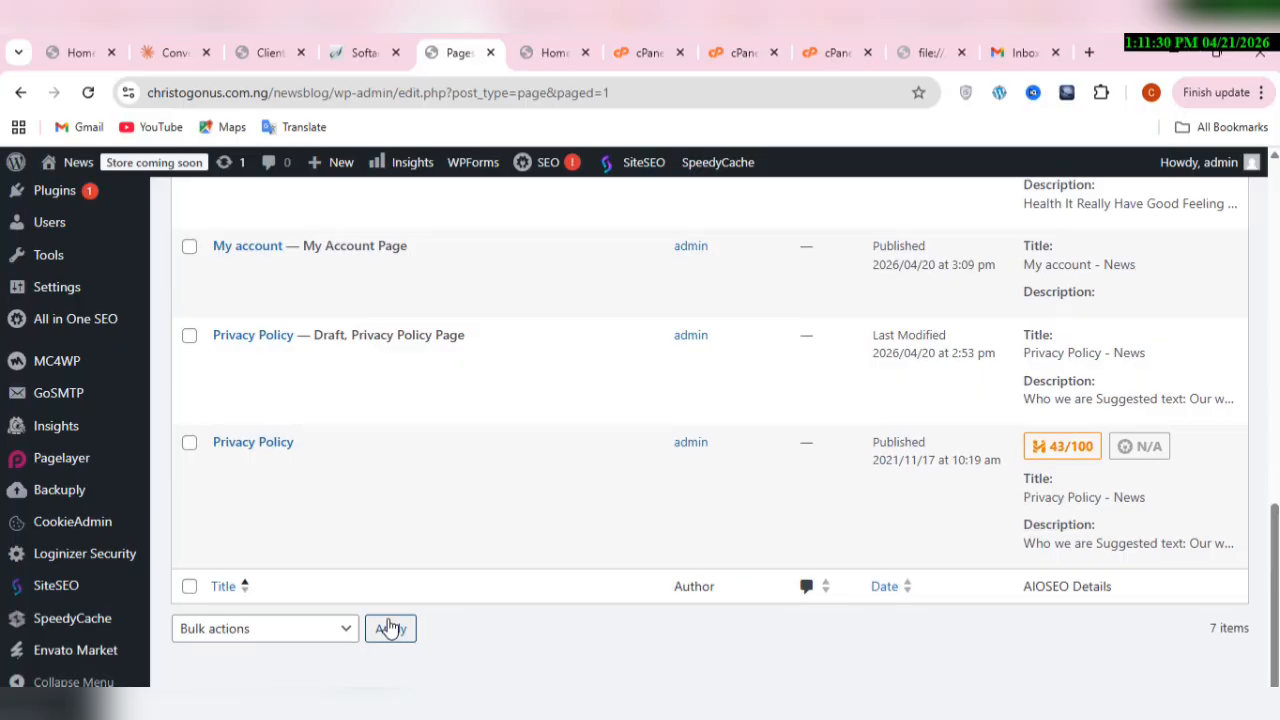
{"action": "scroll", "coordinate": [390, 626], "scroll_direction": "up", "scroll_amount": 1}
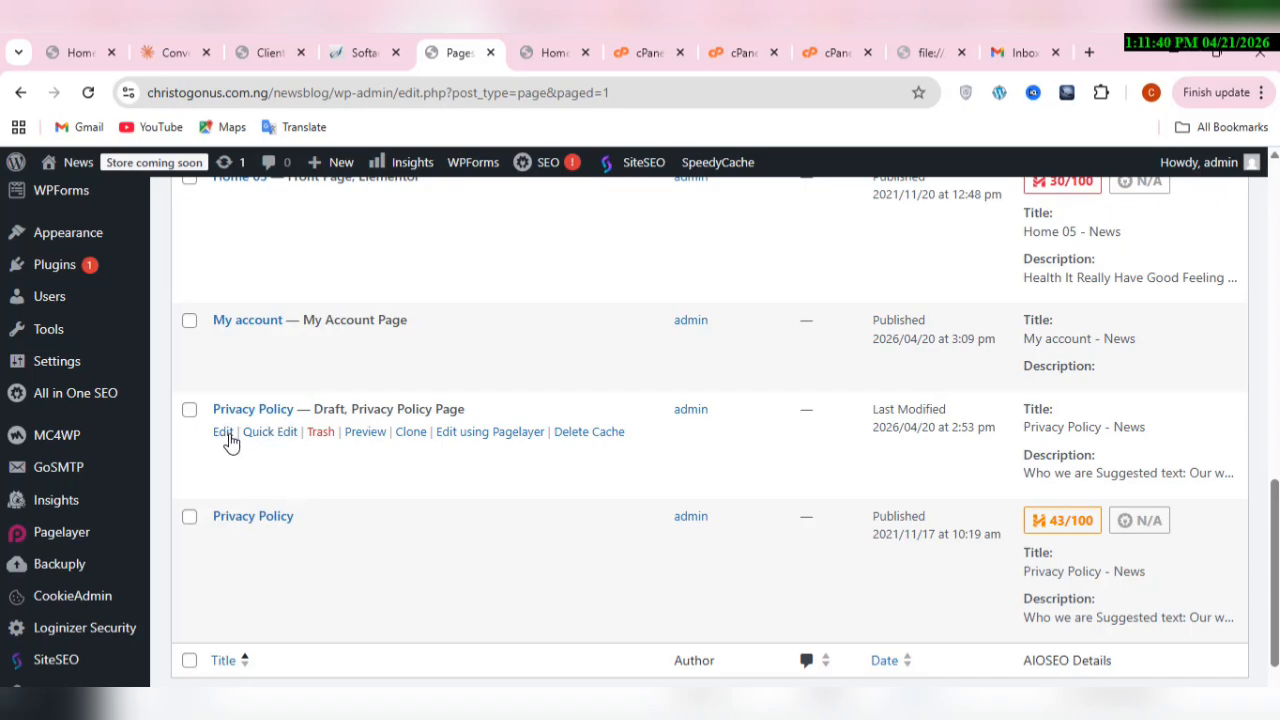
{"action": "left_click", "coordinate": [224, 434]}
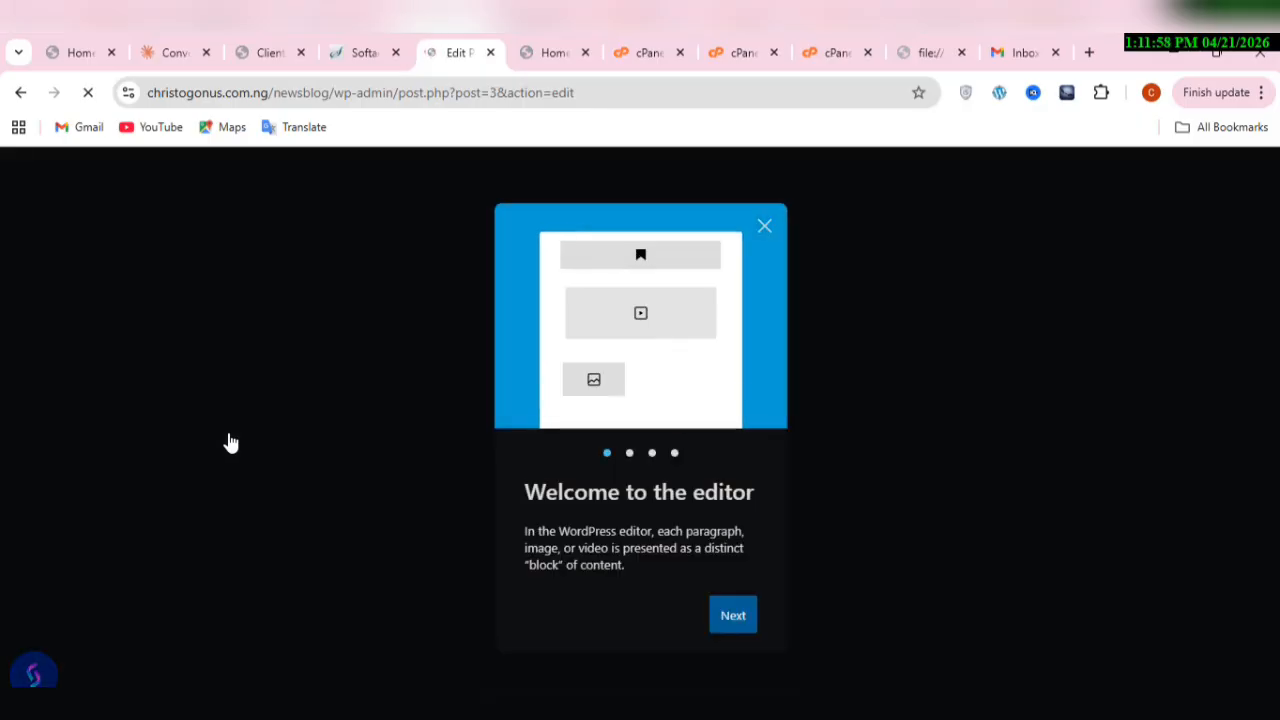
{"action": "left_click", "coordinate": [765, 228]}
Step: Look through the Privacy Policy text and publish the page with public visibility, effective immediately
{"action": "left_click", "coordinate": [678, 438]}
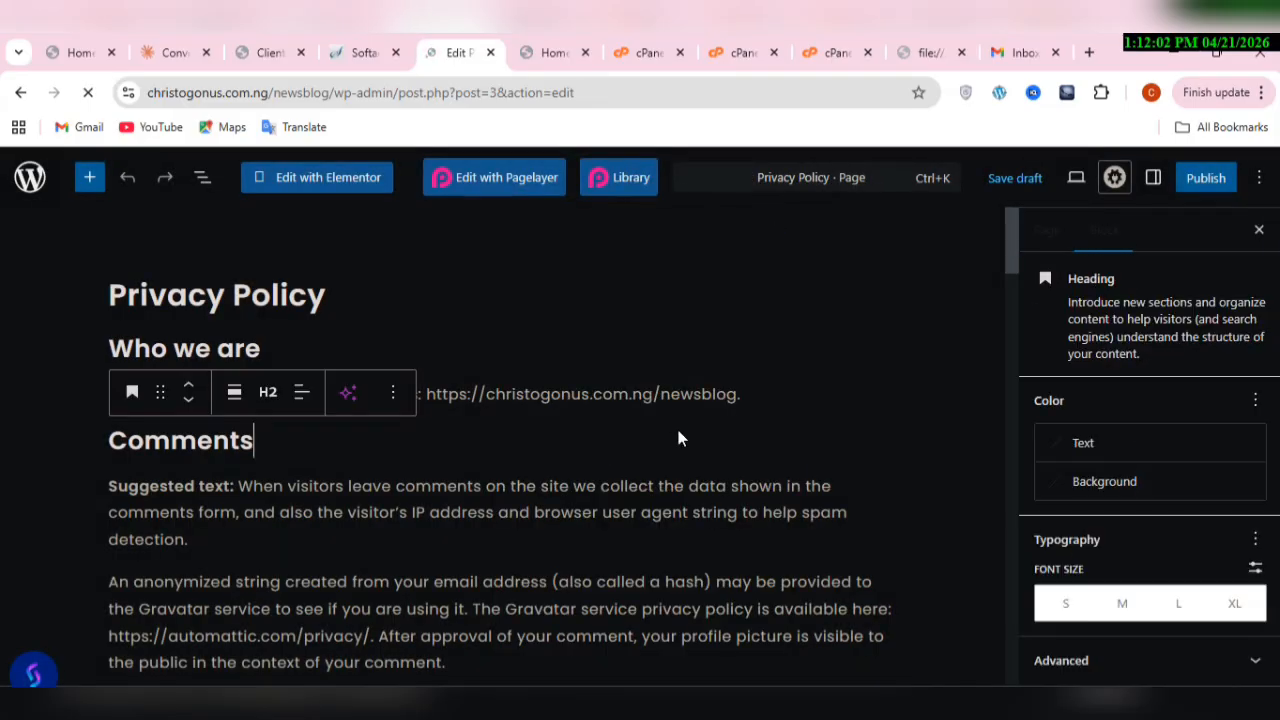
{"action": "key", "text": "Down"}
{"action": "key", "text": "Down"}
{"action": "key", "text": "Down"}
{"action": "key", "text": "Down"}
{"action": "key", "text": "Down"}
{"action": "key", "text": "Down"}
{"action": "key", "text": "Down"}
{"action": "key", "text": "Down"}
{"action": "key", "text": "Down"}
{"action": "key", "text": "Down"}
{"action": "key", "text": "Down"}
{"action": "key", "text": "Down"}
{"action": "key", "text": "Down"}
{"action": "key", "text": "Down"}
{"action": "key", "text": "Down"}
{"action": "key", "text": "Down"}
{"action": "key", "text": "Down"}
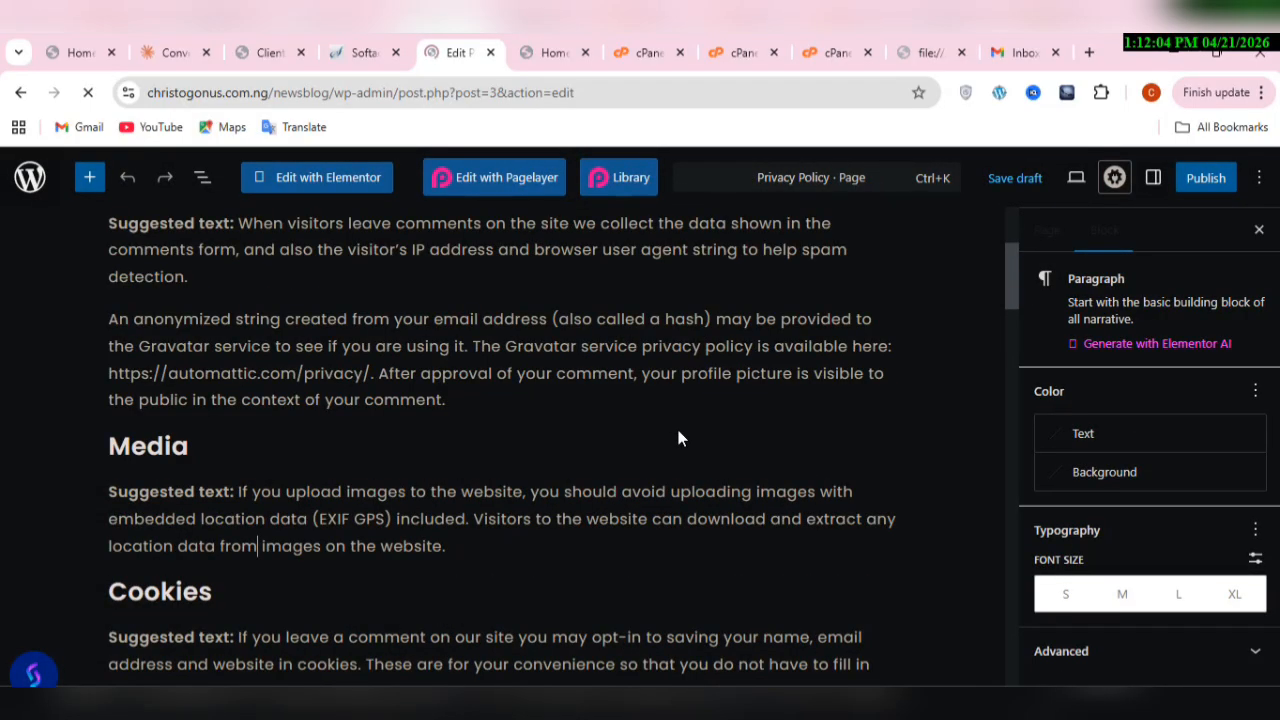
{"action": "key", "text": "Down"}
{"action": "key", "text": "Down"}
{"action": "key", "text": "Down"}
{"action": "key", "text": "Down"}
{"action": "key", "text": "Down"}
{"action": "key", "text": "Down"}
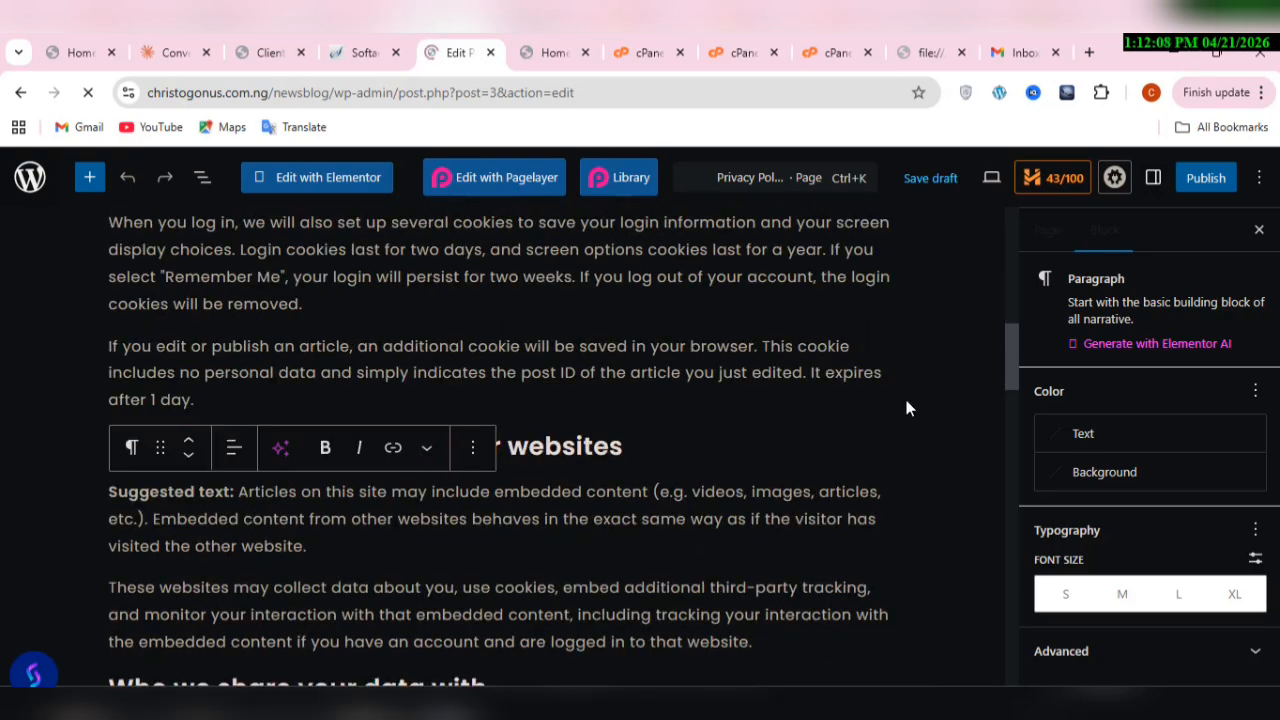
{"action": "left_click", "coordinate": [1209, 183]}
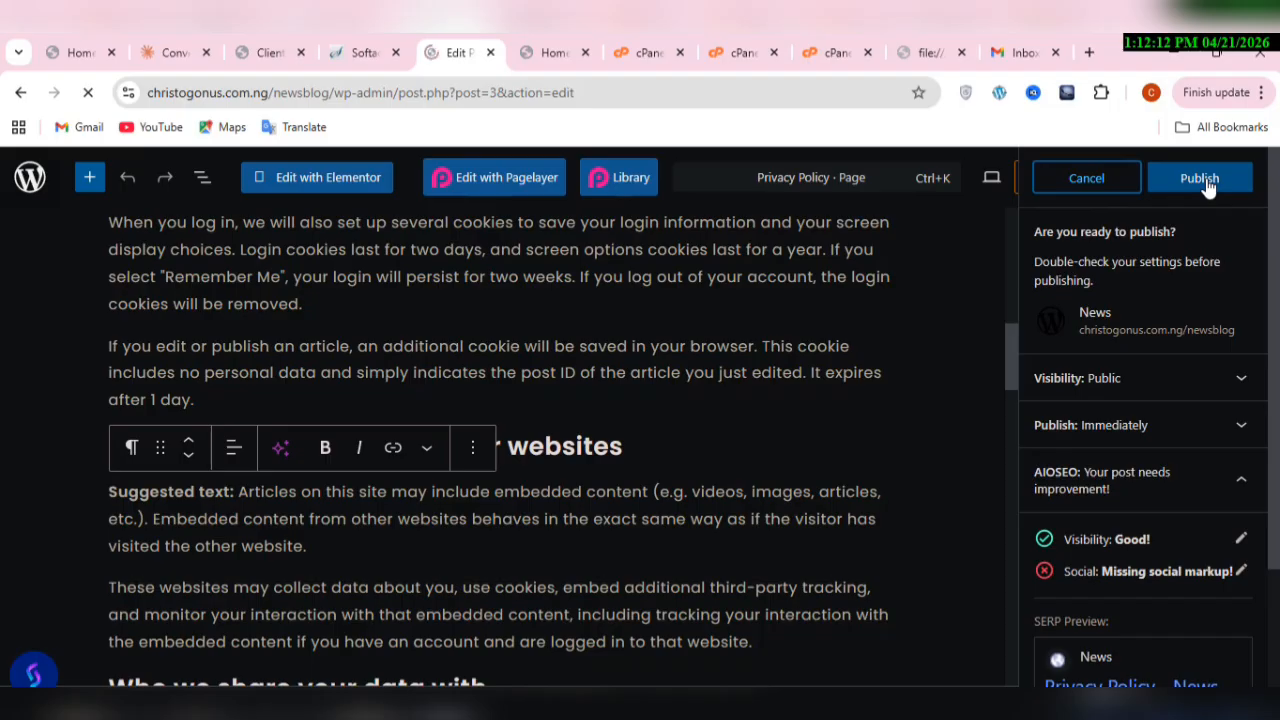
{"action": "left_click", "coordinate": [1200, 178]}
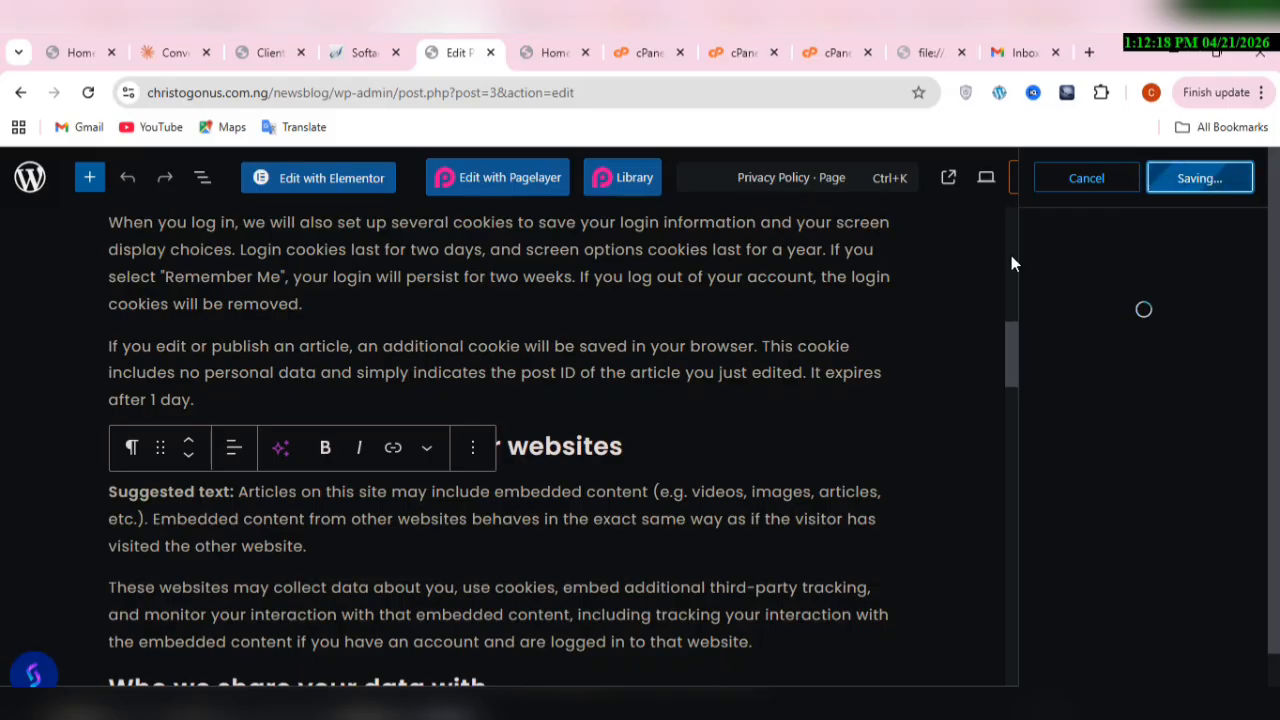
{"action": "scroll", "coordinate": [1011, 263], "scroll_direction": "up", "scroll_amount": 10}
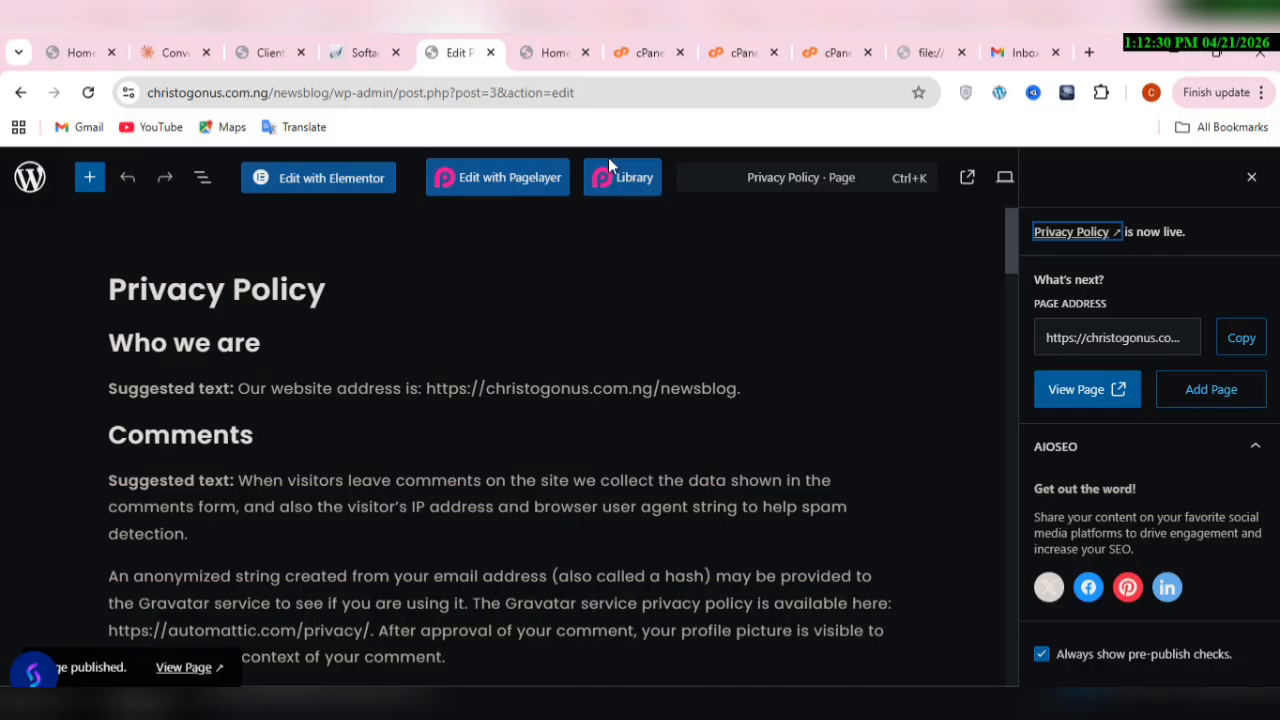
Step: Return to the page list and open the site's navigation menu editor for best menu
{"action": "left_click", "coordinate": [24, 95]}
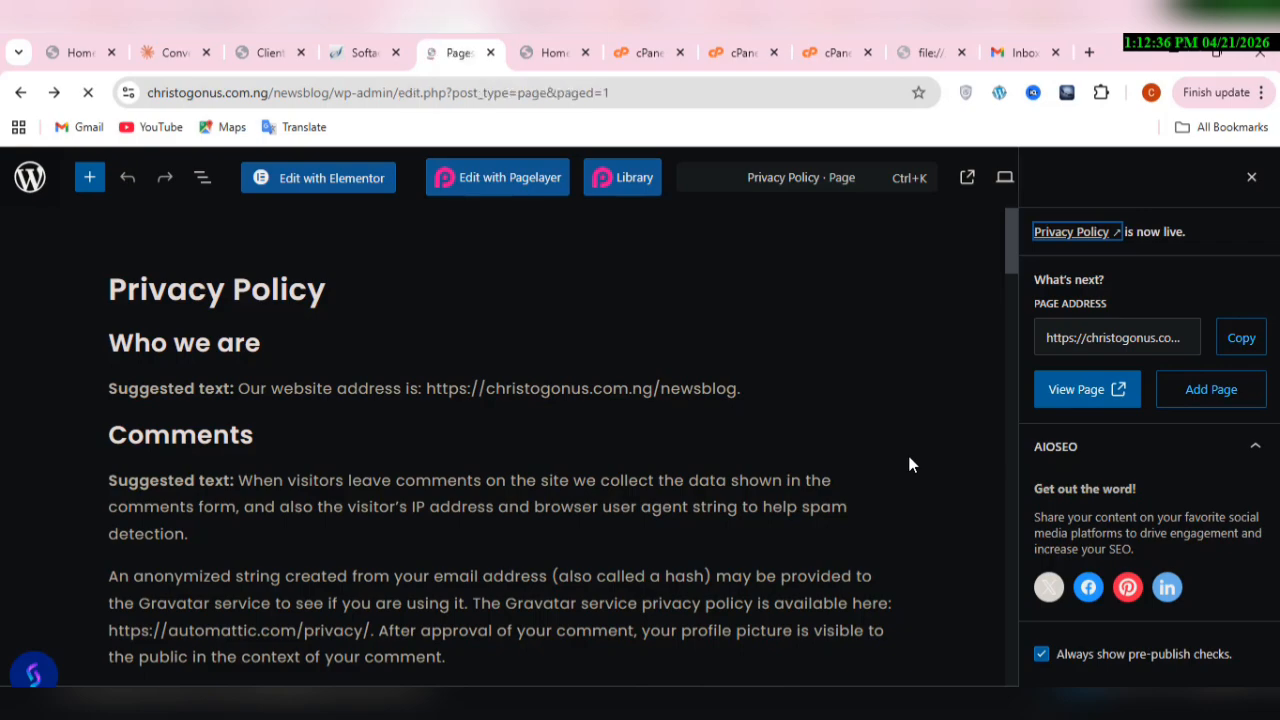
{"action": "scroll", "coordinate": [640, 529], "scroll_direction": "down", "scroll_amount": 5}
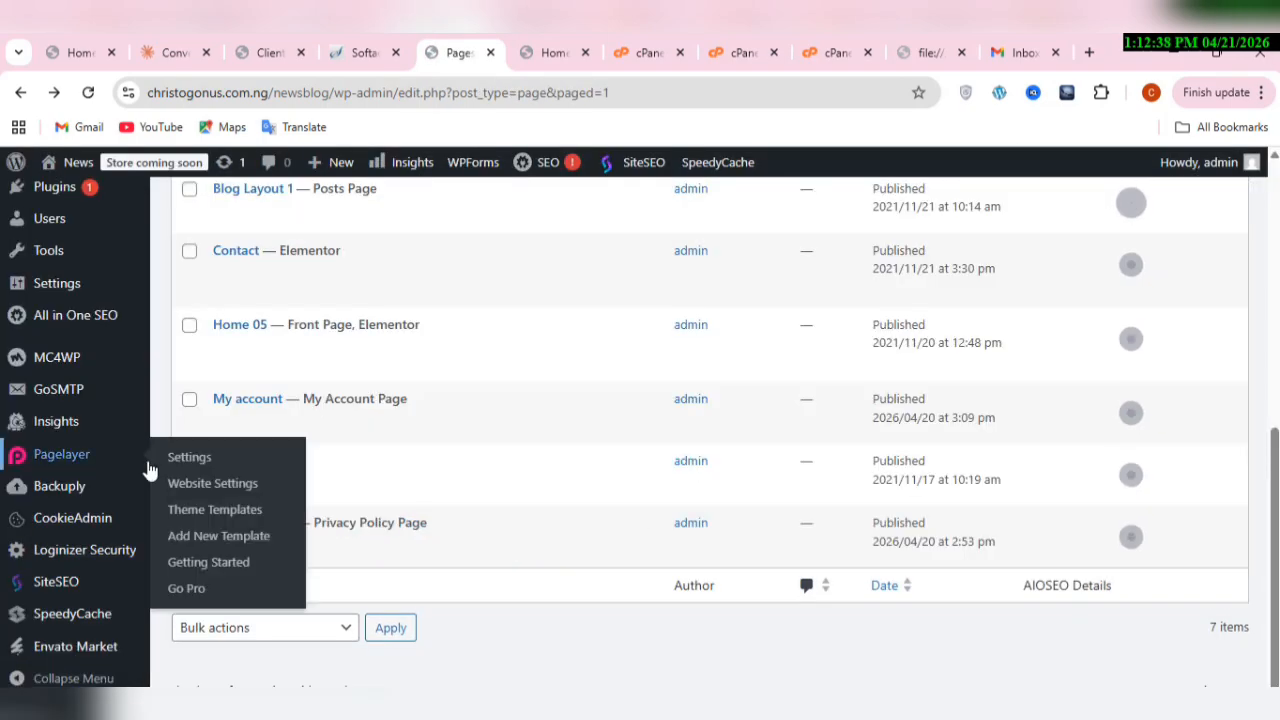
{"action": "mouse_move", "coordinate": [103, 317]}
{"action": "scroll", "coordinate": [103, 320], "scroll_direction": "up", "scroll_amount": 3}
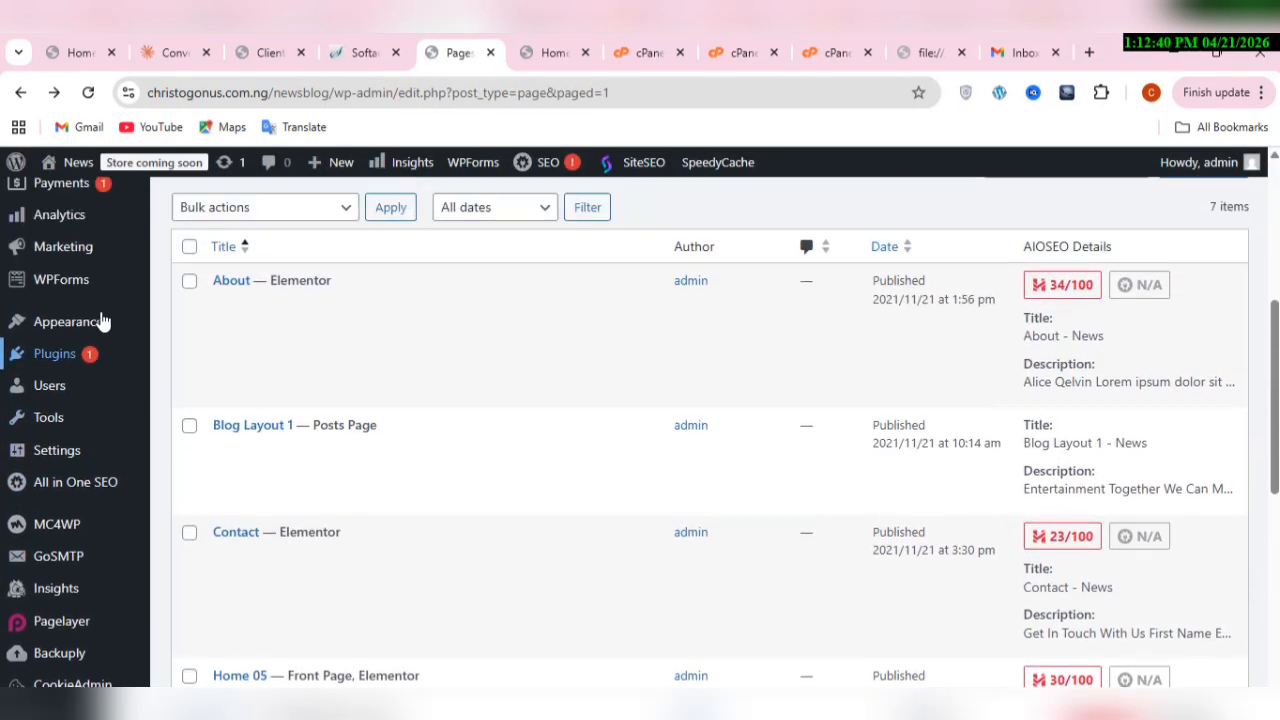
{"action": "mouse_move", "coordinate": [92, 389]}
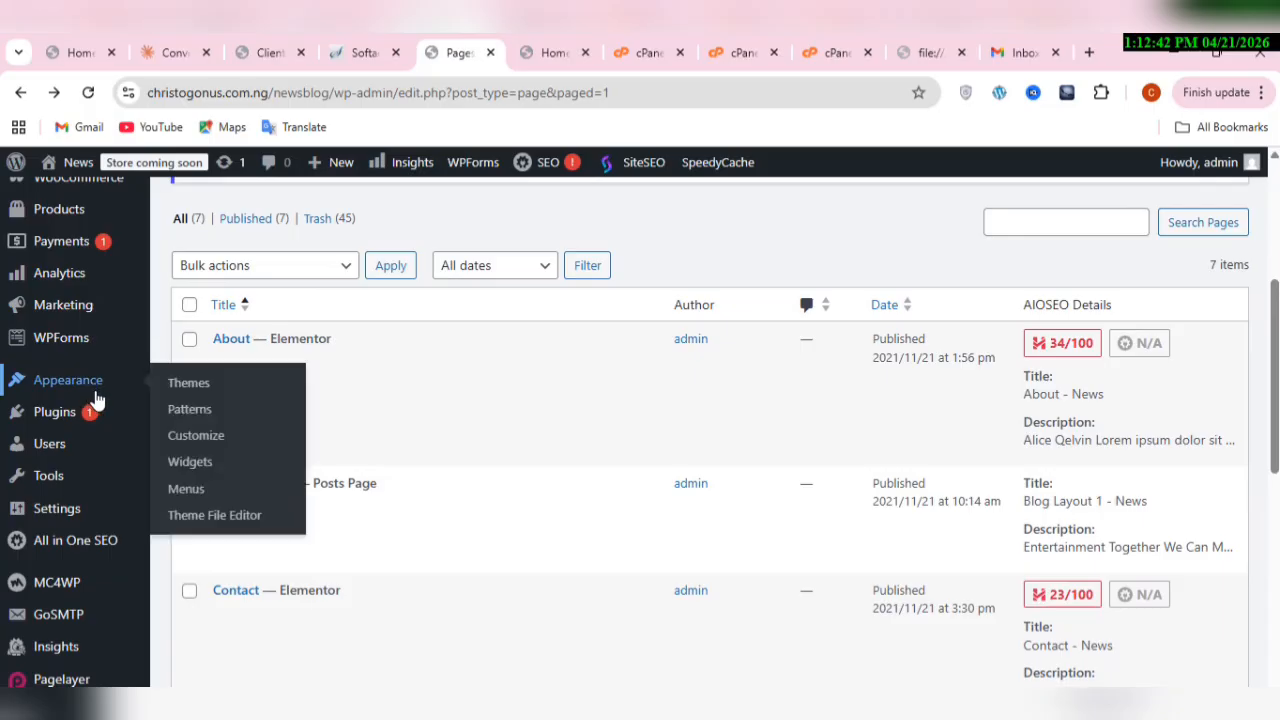
{"action": "left_click", "coordinate": [187, 489]}
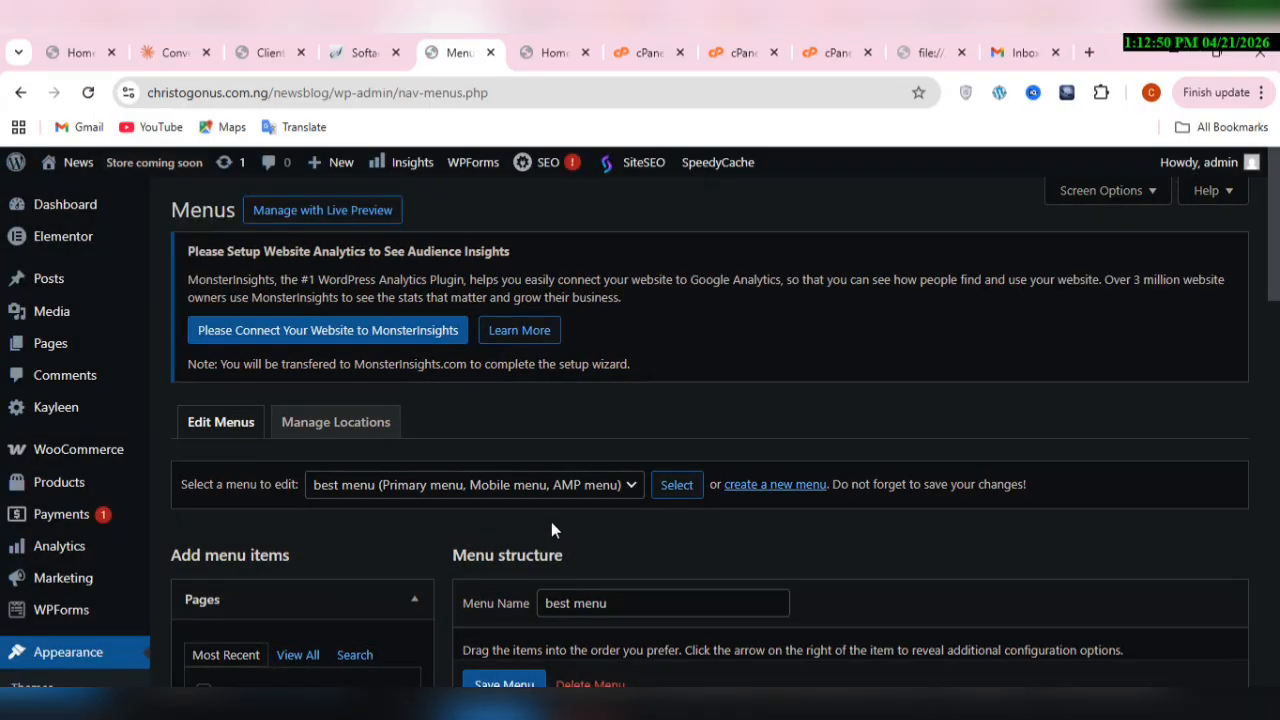
Step: Add the Privacy Policy and Contact pages to the structure of best menu
{"action": "scroll", "coordinate": [551, 522], "scroll_direction": "down", "scroll_amount": 3}
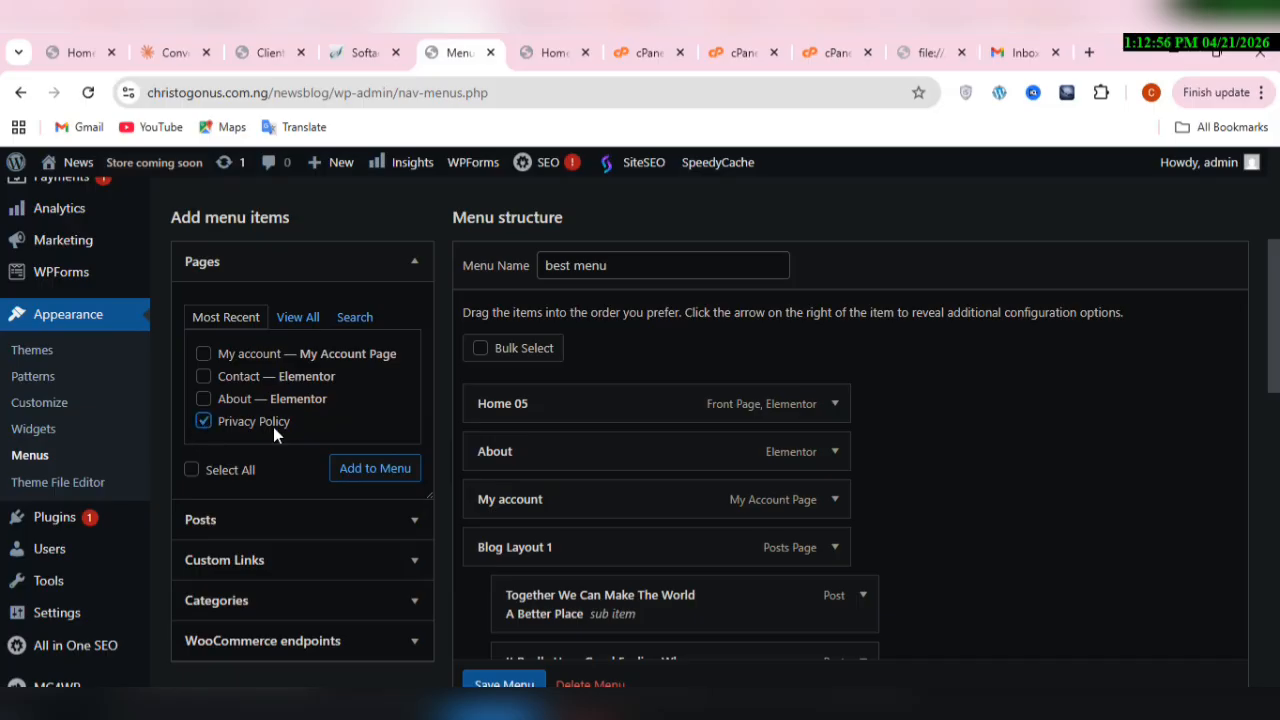
{"action": "left_click", "coordinate": [379, 470]}
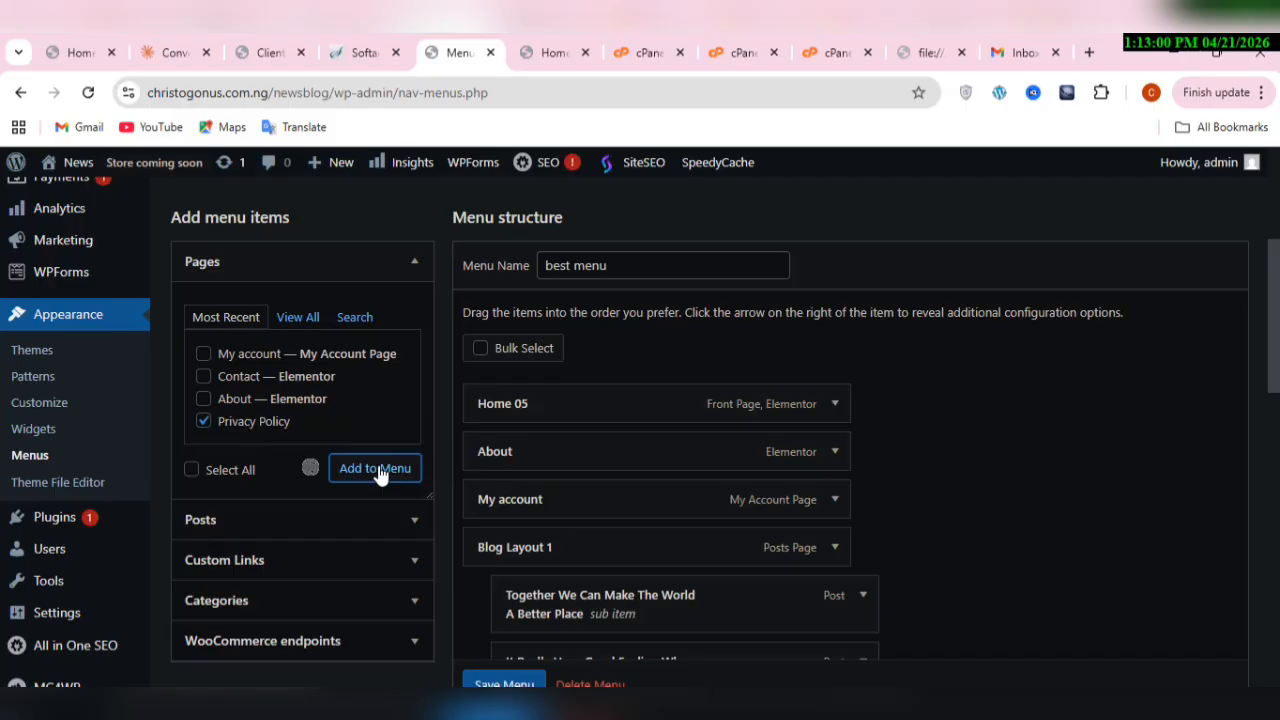
{"action": "left_click", "coordinate": [205, 378]}
{"action": "left_click", "coordinate": [369, 470]}
{"action": "scroll", "coordinate": [1184, 567], "scroll_direction": "down", "scroll_amount": 2}
{"action": "scroll", "coordinate": [1185, 569], "scroll_direction": "down", "scroll_amount": 10}
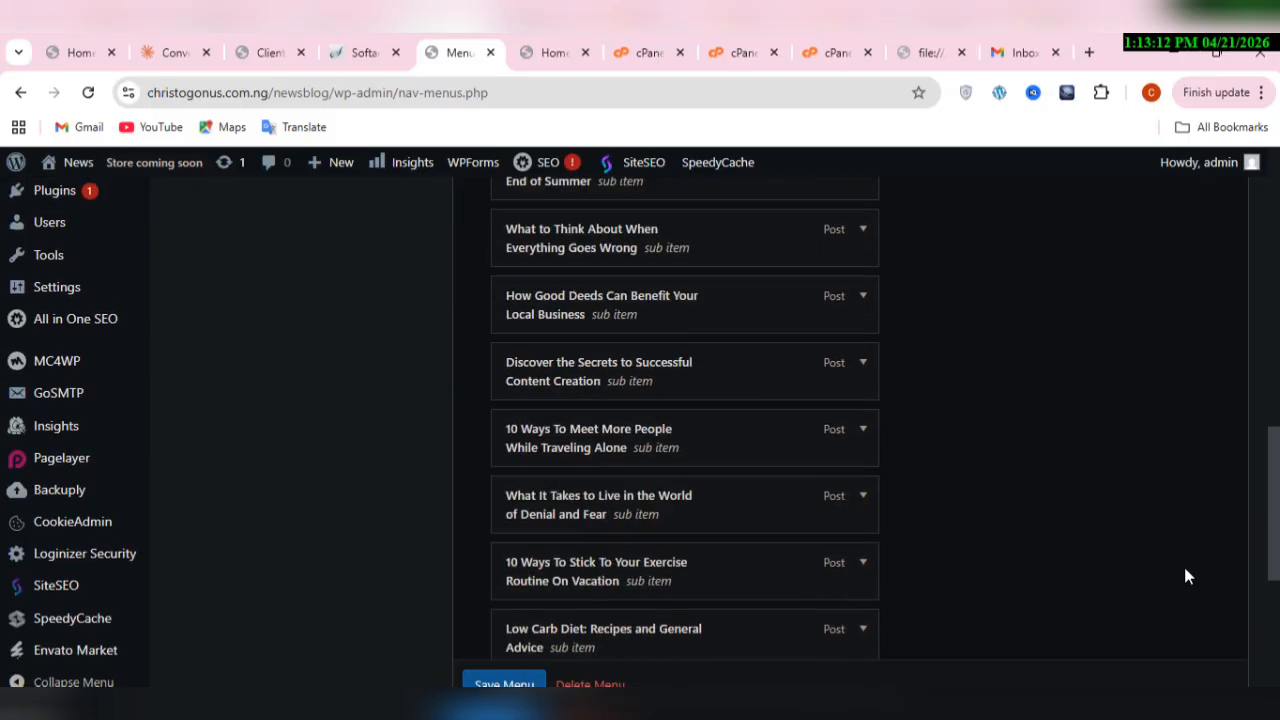
{"action": "scroll", "coordinate": [1185, 576], "scroll_direction": "up", "scroll_amount": 10}
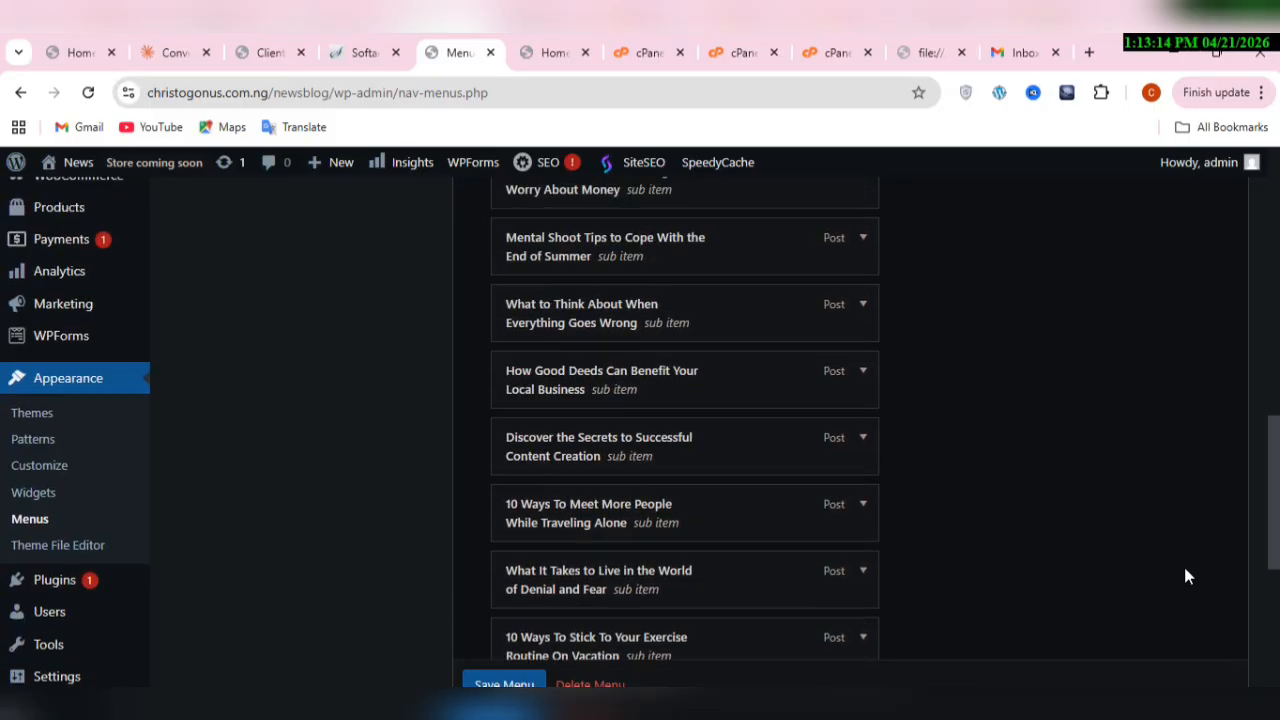
{"action": "scroll", "coordinate": [1185, 576], "scroll_direction": "up", "scroll_amount": 2}
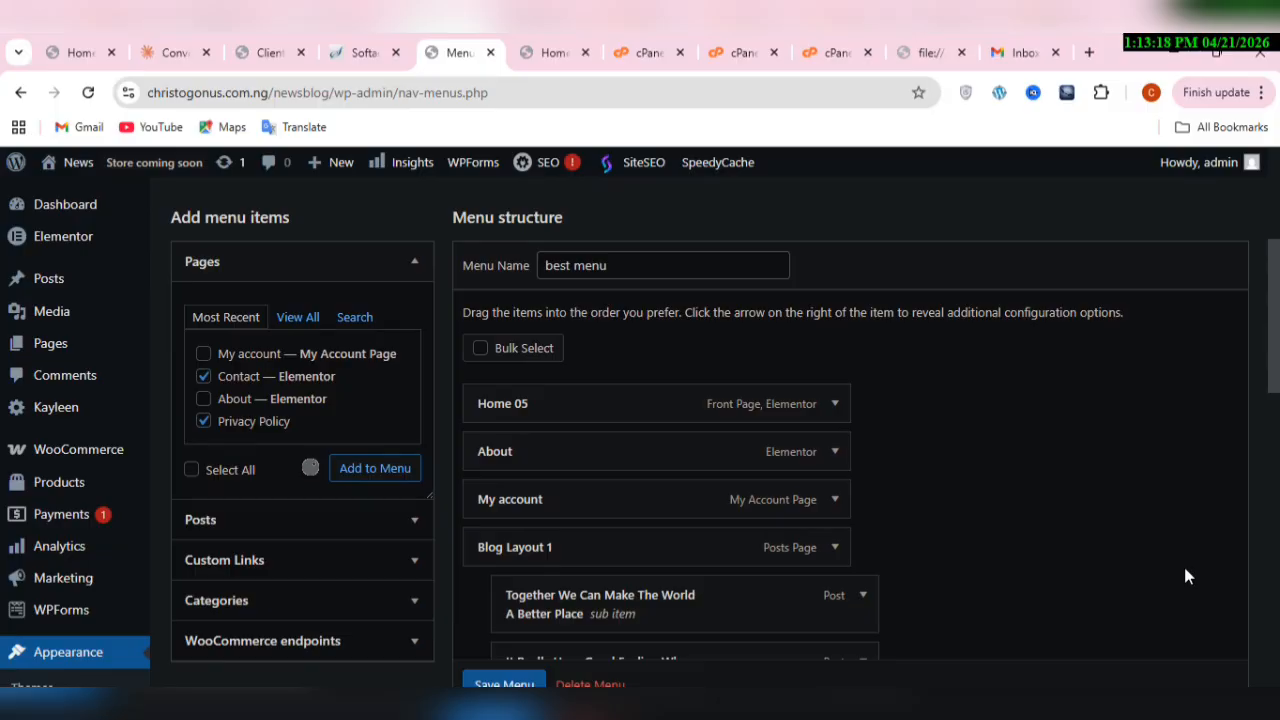
Step: Remove the second, duplicate Privacy Policy item at the end of best menu
{"action": "scroll", "coordinate": [1185, 576], "scroll_direction": "down", "scroll_amount": 5}
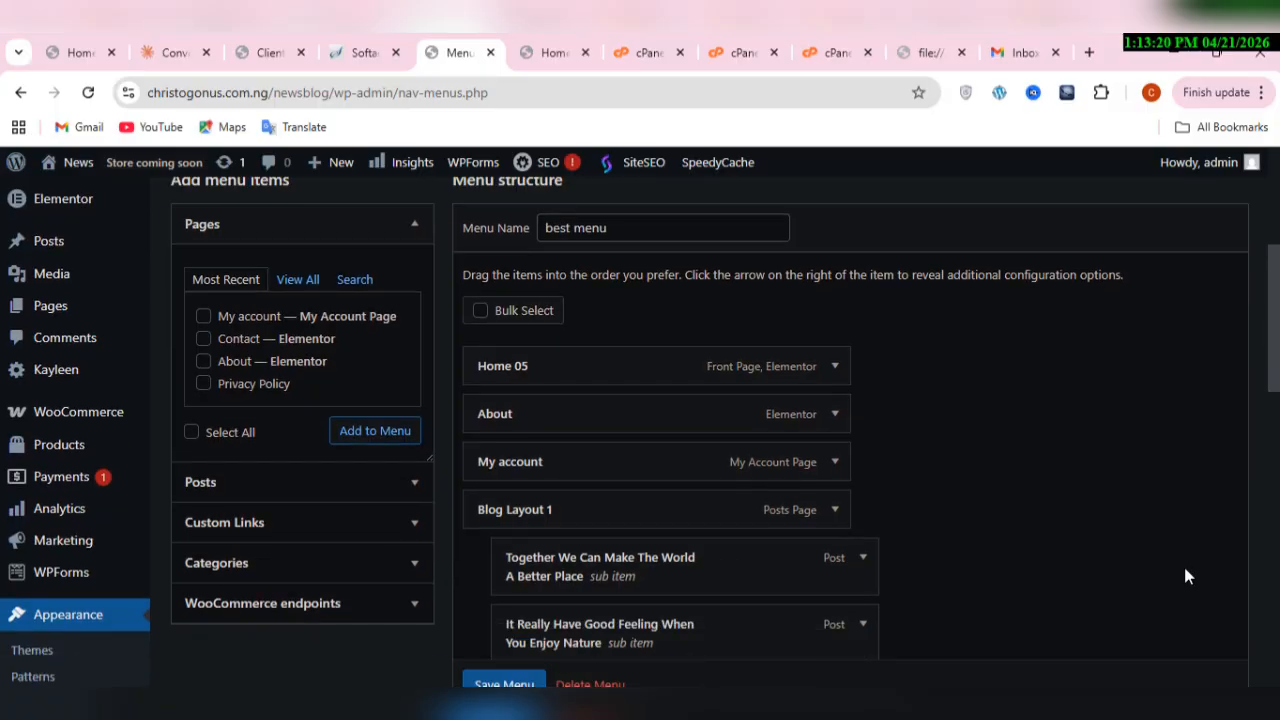
{"action": "scroll", "coordinate": [1187, 576], "scroll_direction": "down", "scroll_amount": 6}
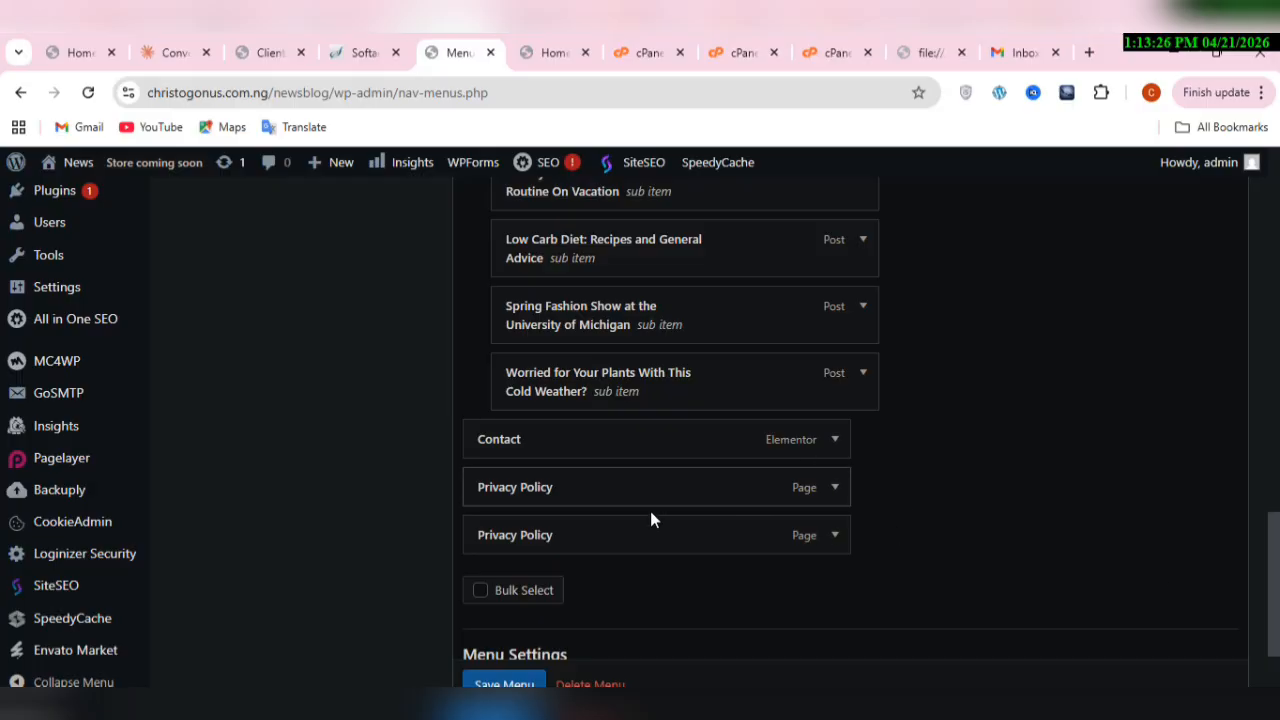
{"action": "left_click", "coordinate": [838, 537]}
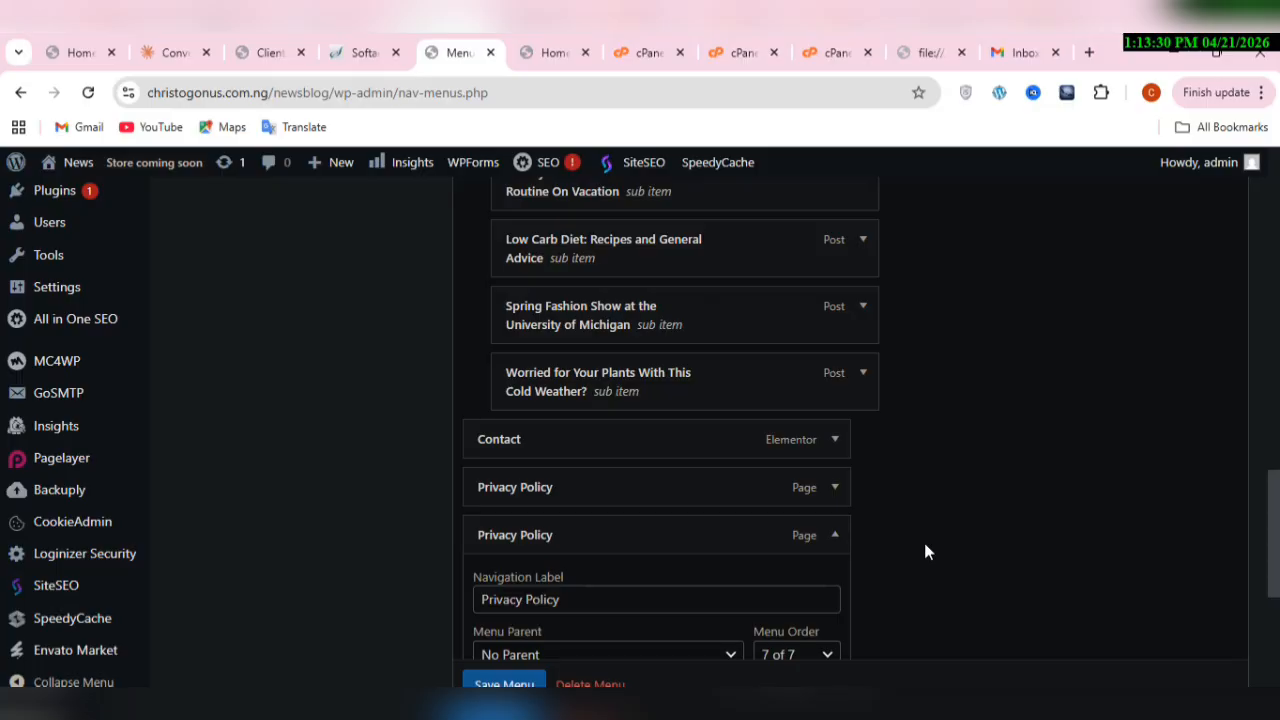
{"action": "scroll", "coordinate": [924, 549], "scroll_direction": "down", "scroll_amount": 2}
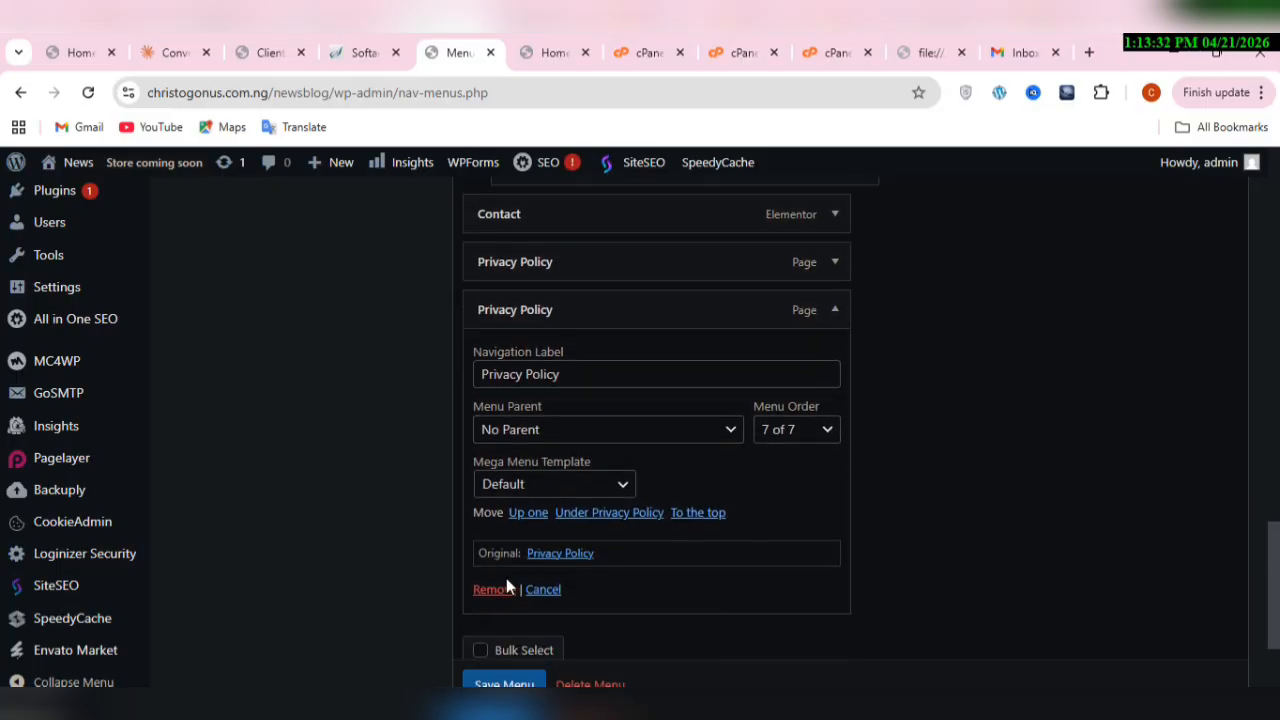
{"action": "left_click", "coordinate": [494, 588]}
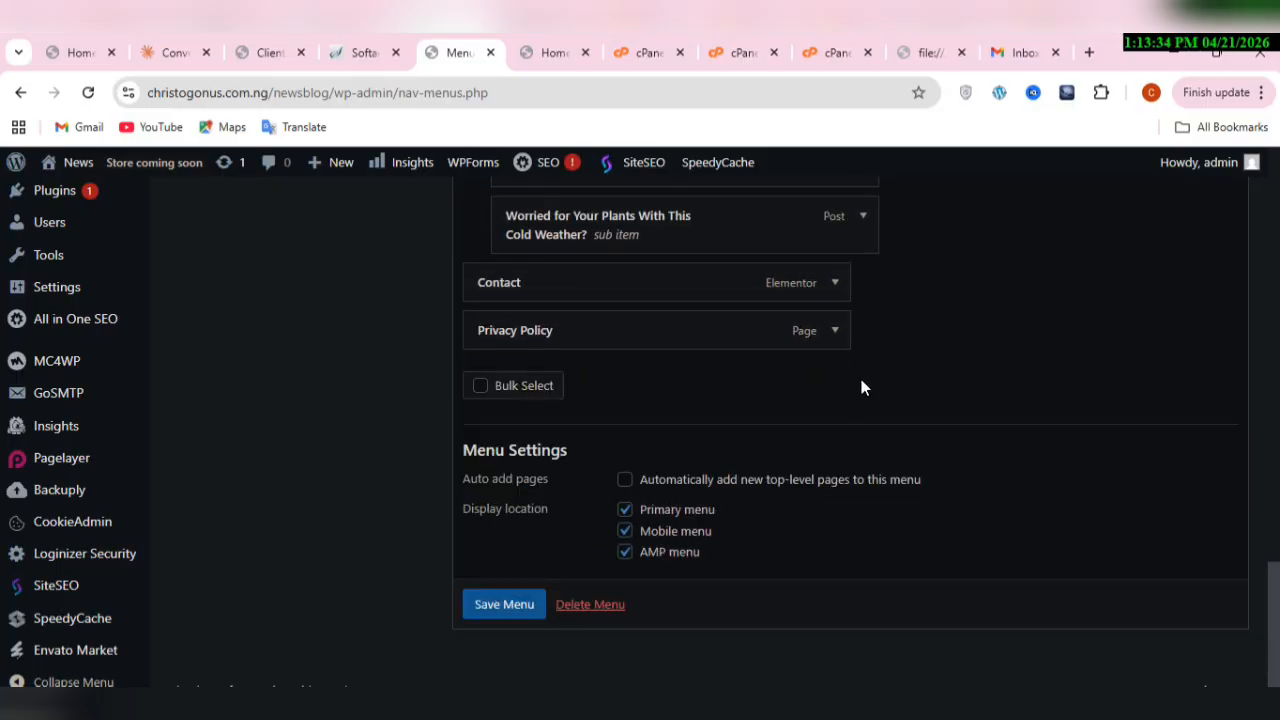
Step: Review the item order of best menu and reload the live home page to check its navigation
{"action": "scroll", "coordinate": [1040, 367], "scroll_direction": "up", "scroll_amount": 6}
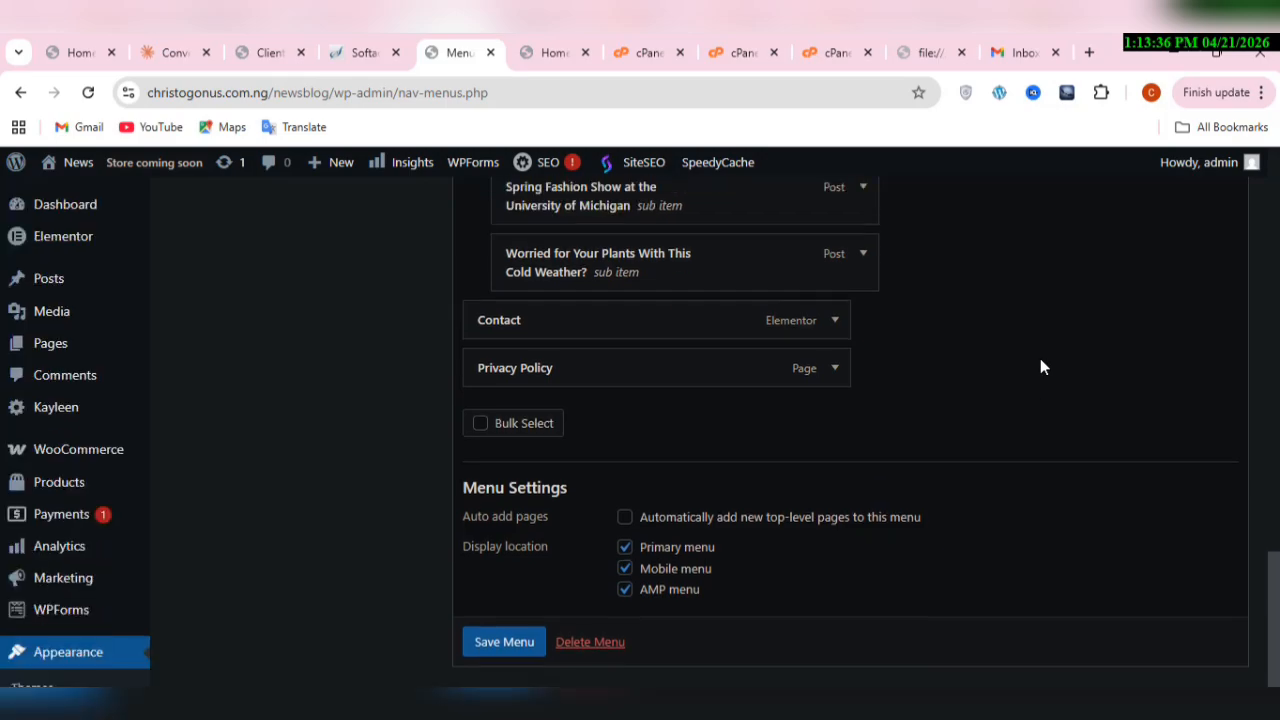
{"action": "scroll", "coordinate": [1040, 367], "scroll_direction": "up", "scroll_amount": 10}
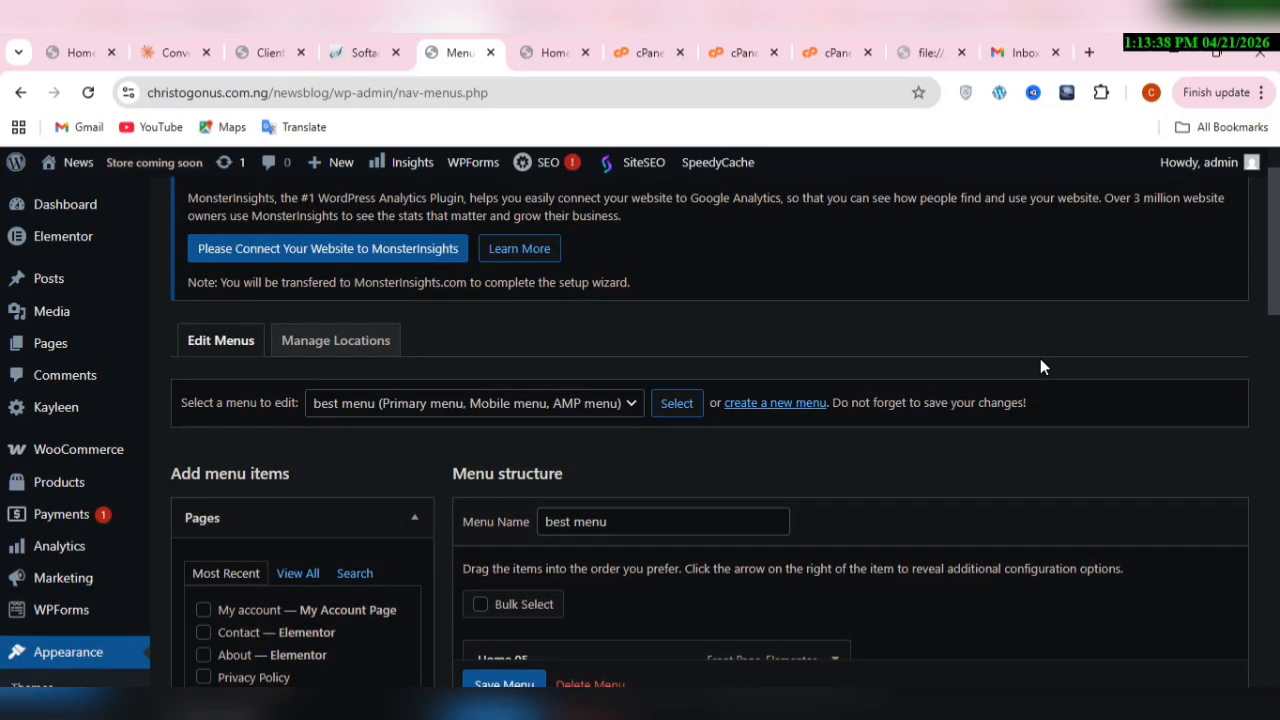
{"action": "scroll", "coordinate": [1040, 367], "scroll_direction": "down", "scroll_amount": 2}
{"action": "scroll", "coordinate": [1040, 367], "scroll_direction": "down", "scroll_amount": 1}
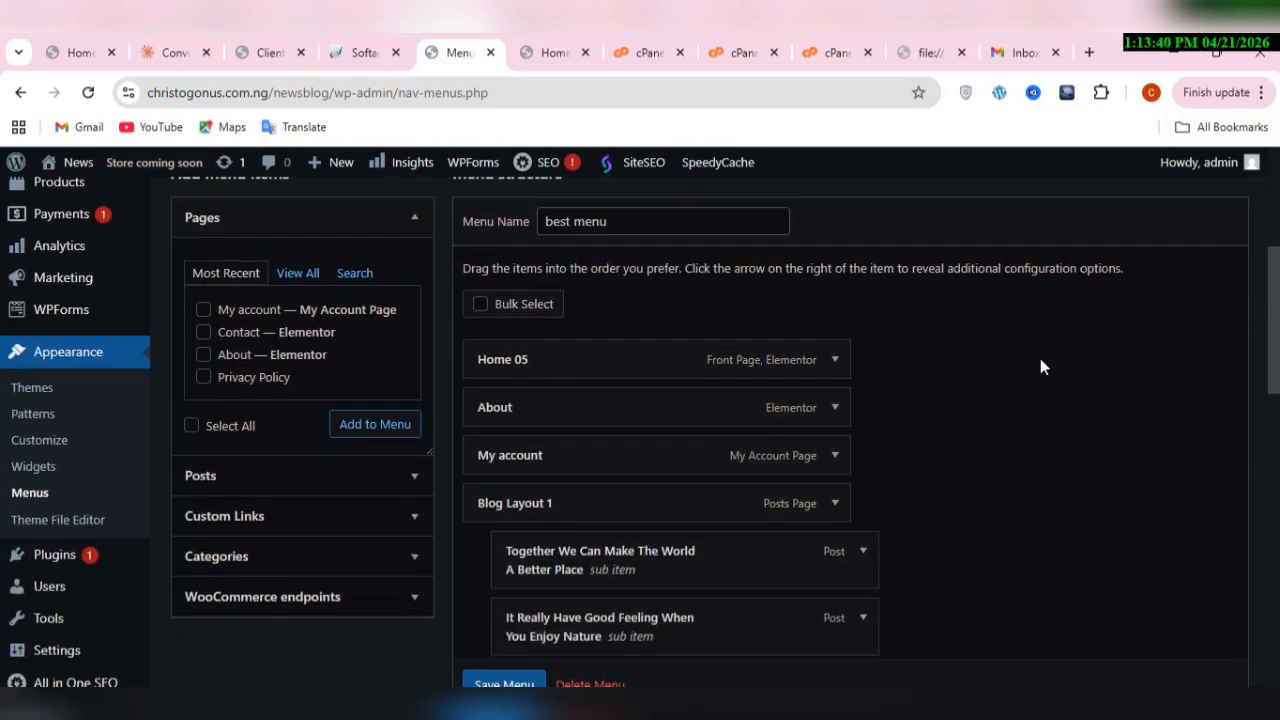
{"action": "scroll", "coordinate": [1040, 367], "scroll_direction": "down", "scroll_amount": 1}
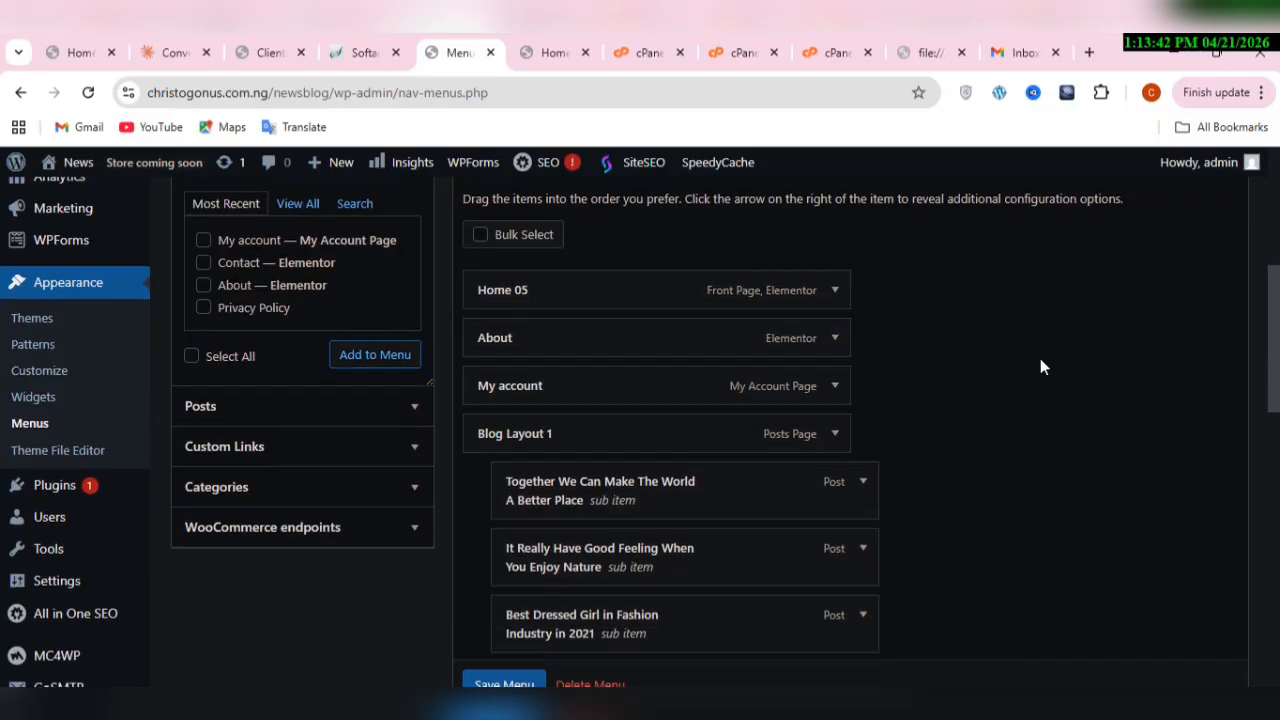
{"action": "scroll", "coordinate": [1040, 367], "scroll_direction": "up", "scroll_amount": 2}
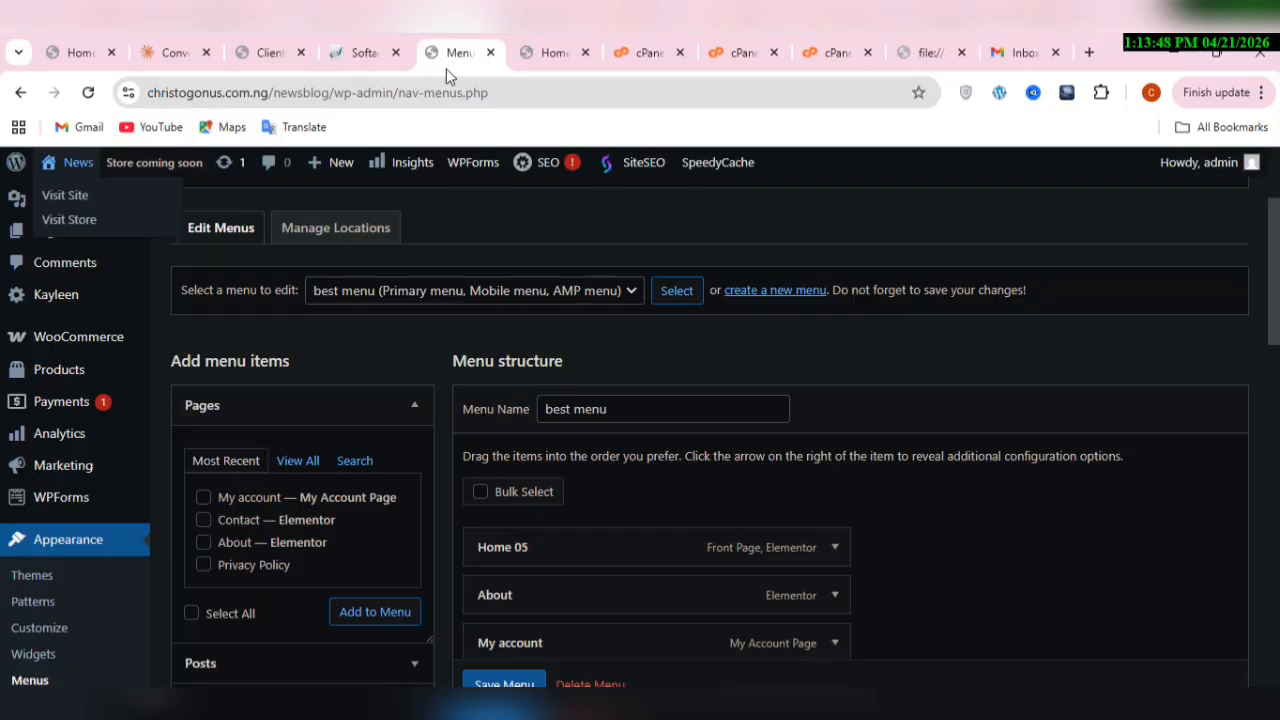
{"action": "left_click", "coordinate": [541, 54]}
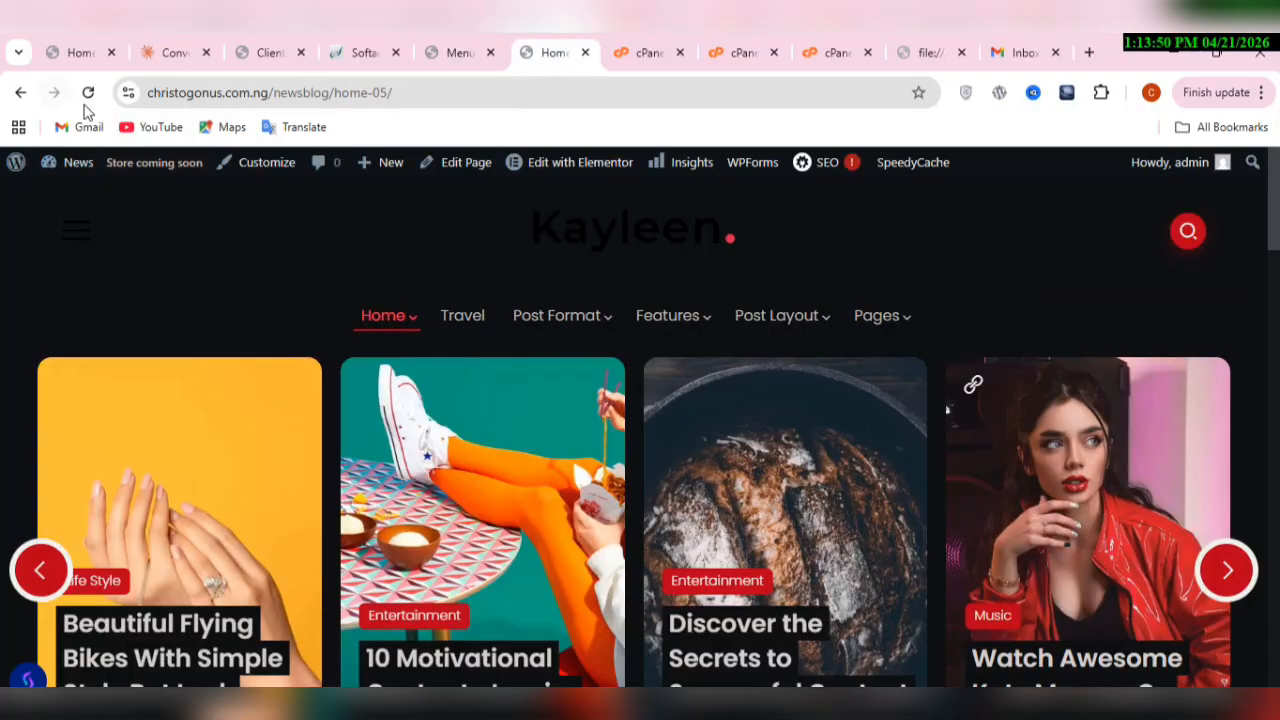
{"action": "left_click", "coordinate": [88, 103]}
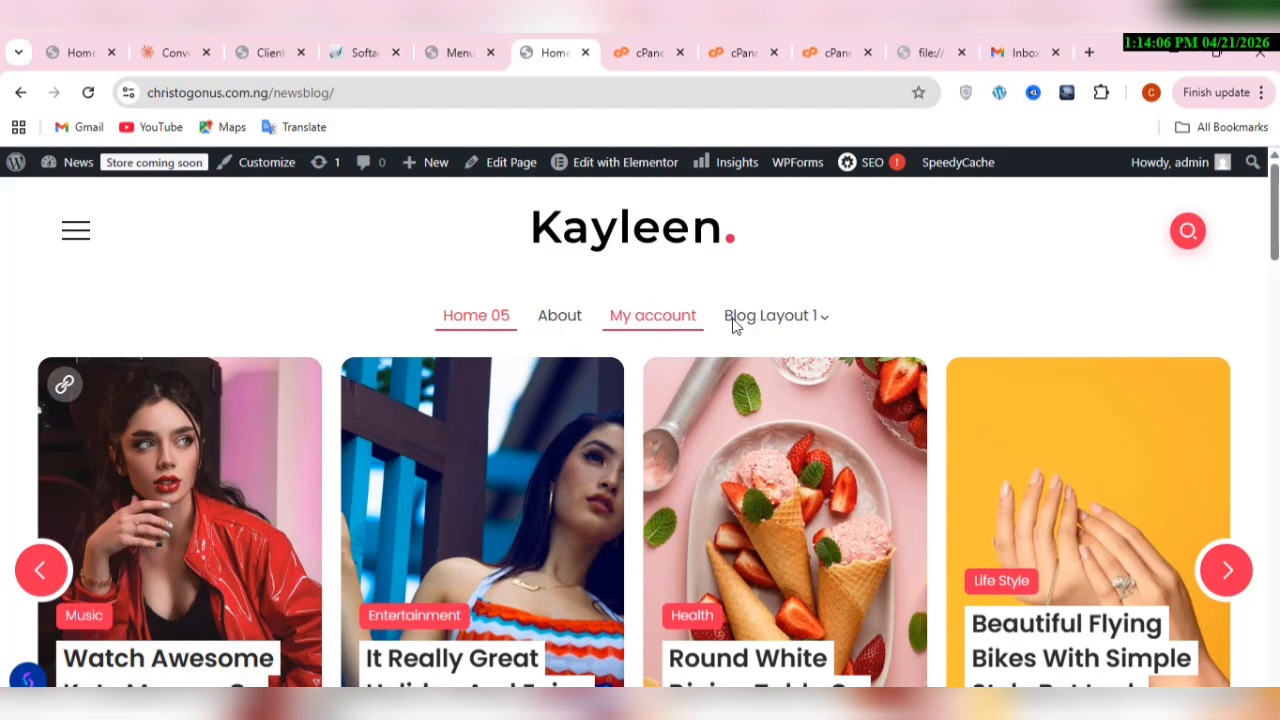
Step: Return to the menu editor, save the pending changes to best menu and review its saved item list
{"action": "mouse_move", "coordinate": [740, 318]}
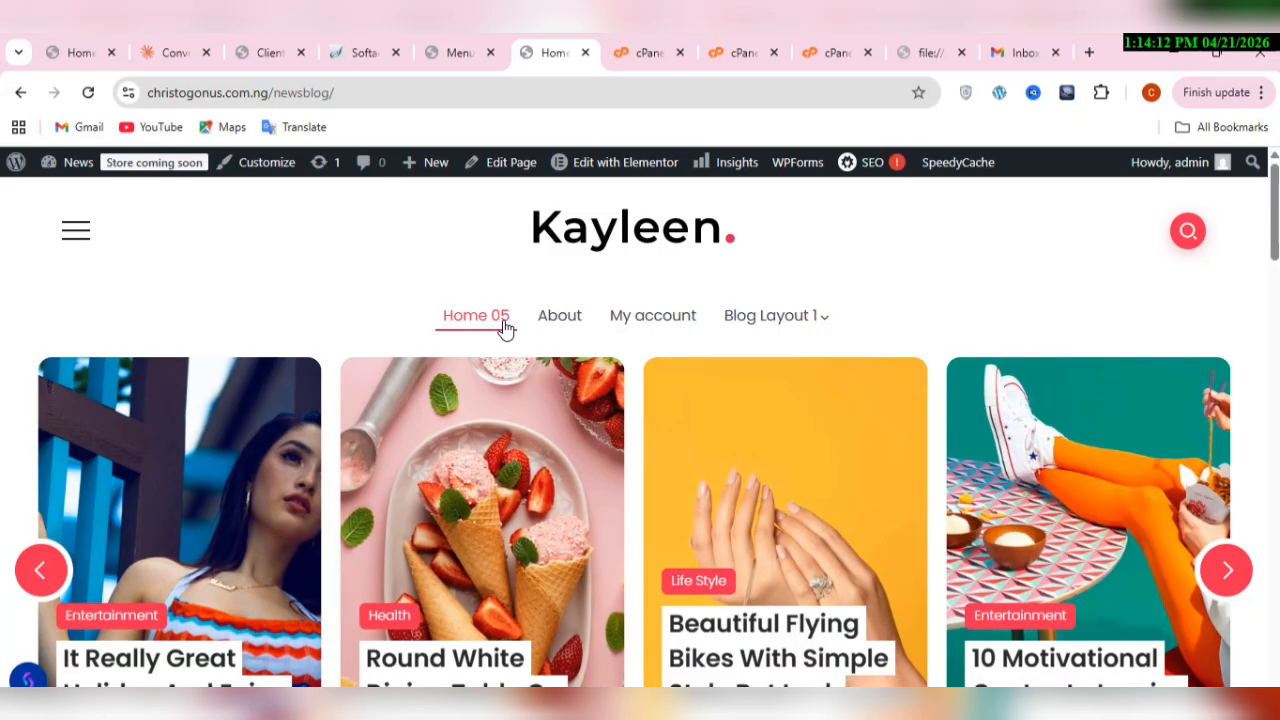
{"action": "mouse_move", "coordinate": [827, 323]}
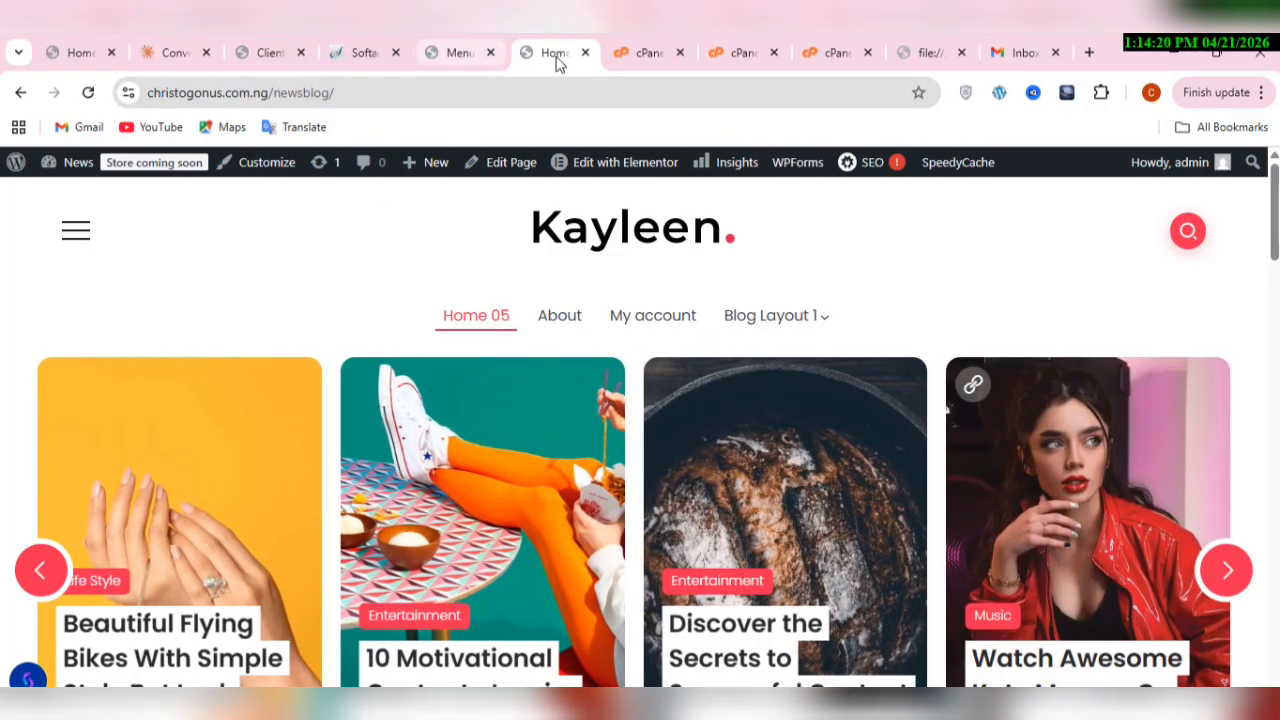
{"action": "left_click", "coordinate": [457, 57]}
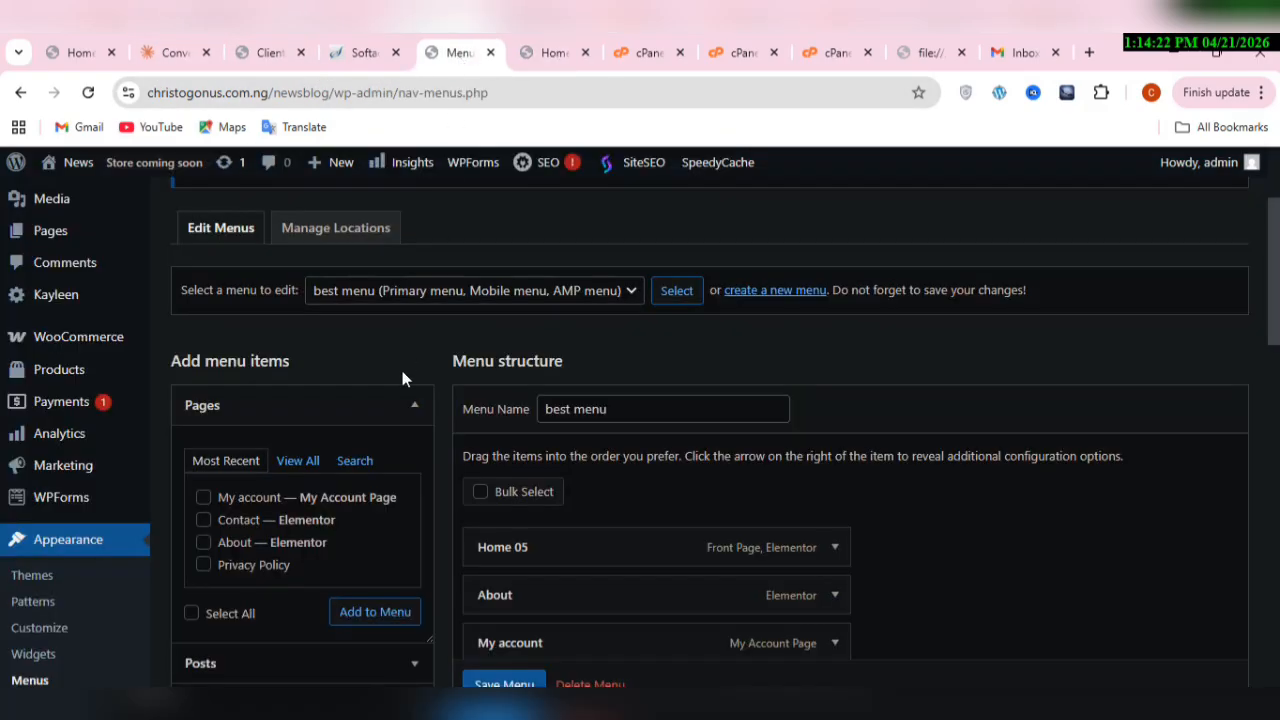
{"action": "mouse_move", "coordinate": [80, 229]}
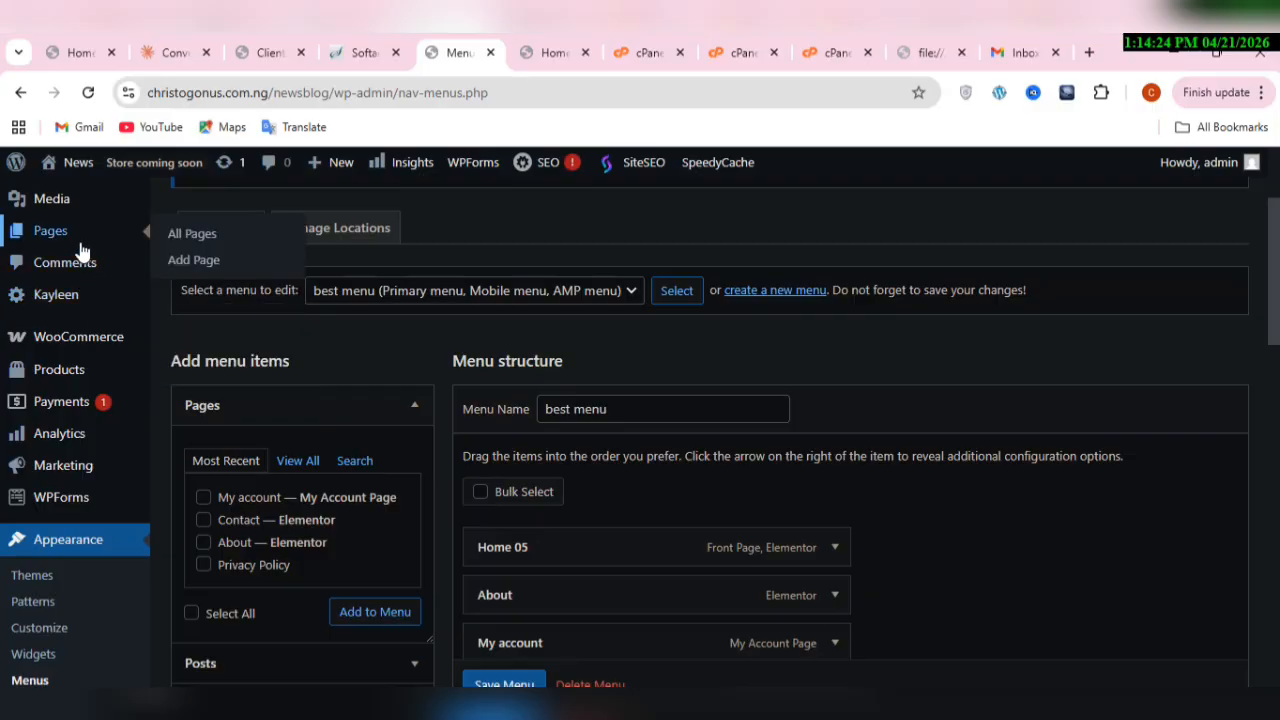
{"action": "left_click", "coordinate": [226, 246]}
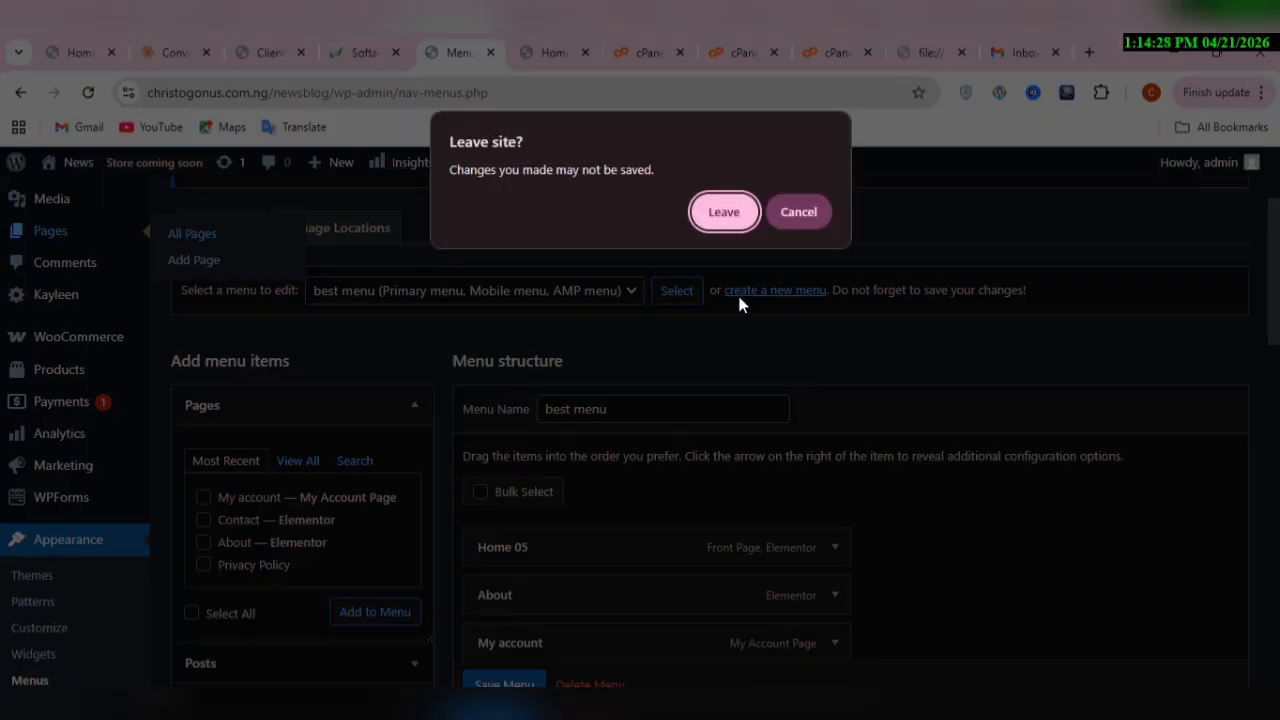
{"action": "left_click", "coordinate": [730, 212]}
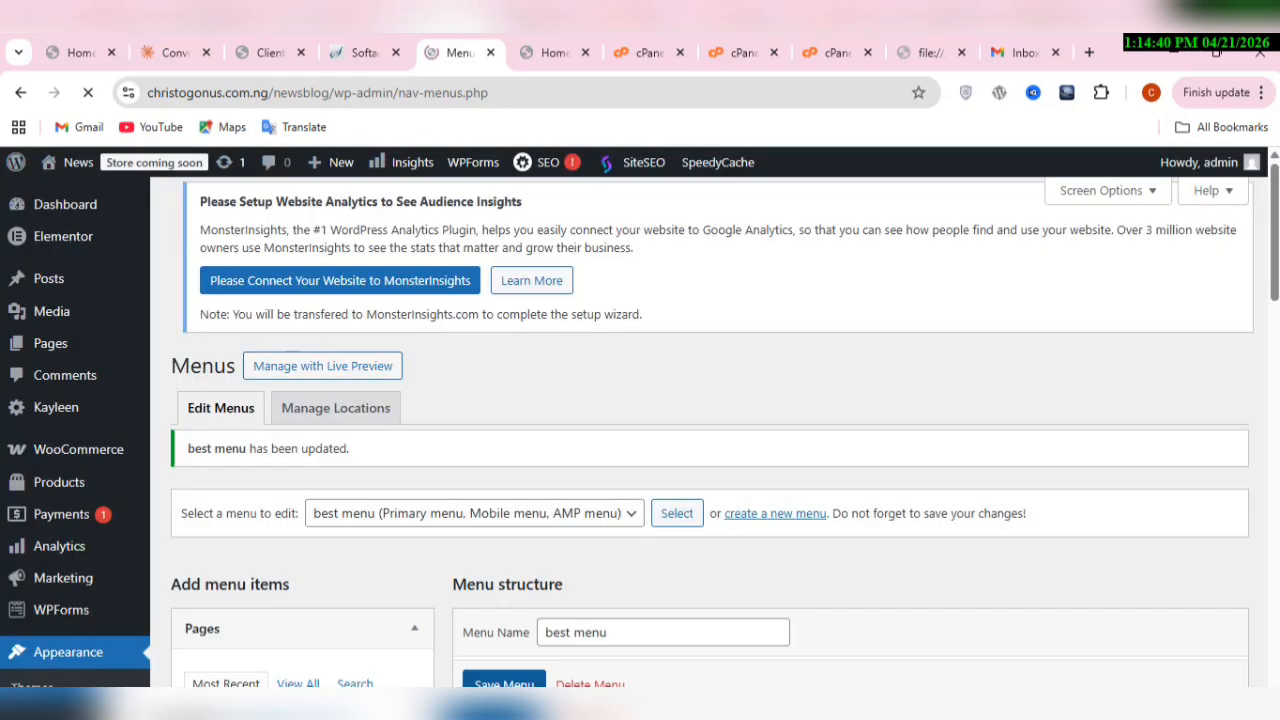
{"action": "scroll", "coordinate": [700, 430], "scroll_direction": "down", "scroll_amount": 3}
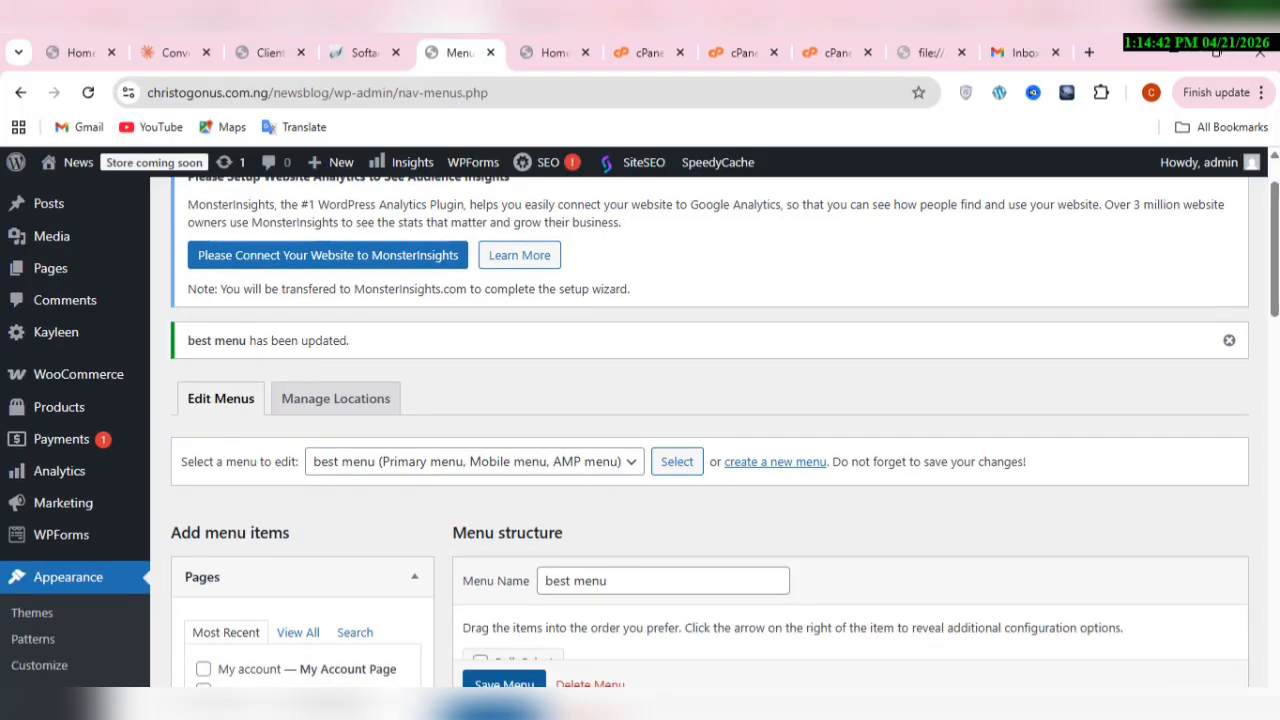
{"action": "scroll", "coordinate": [700, 430], "scroll_direction": "down", "scroll_amount": 10}
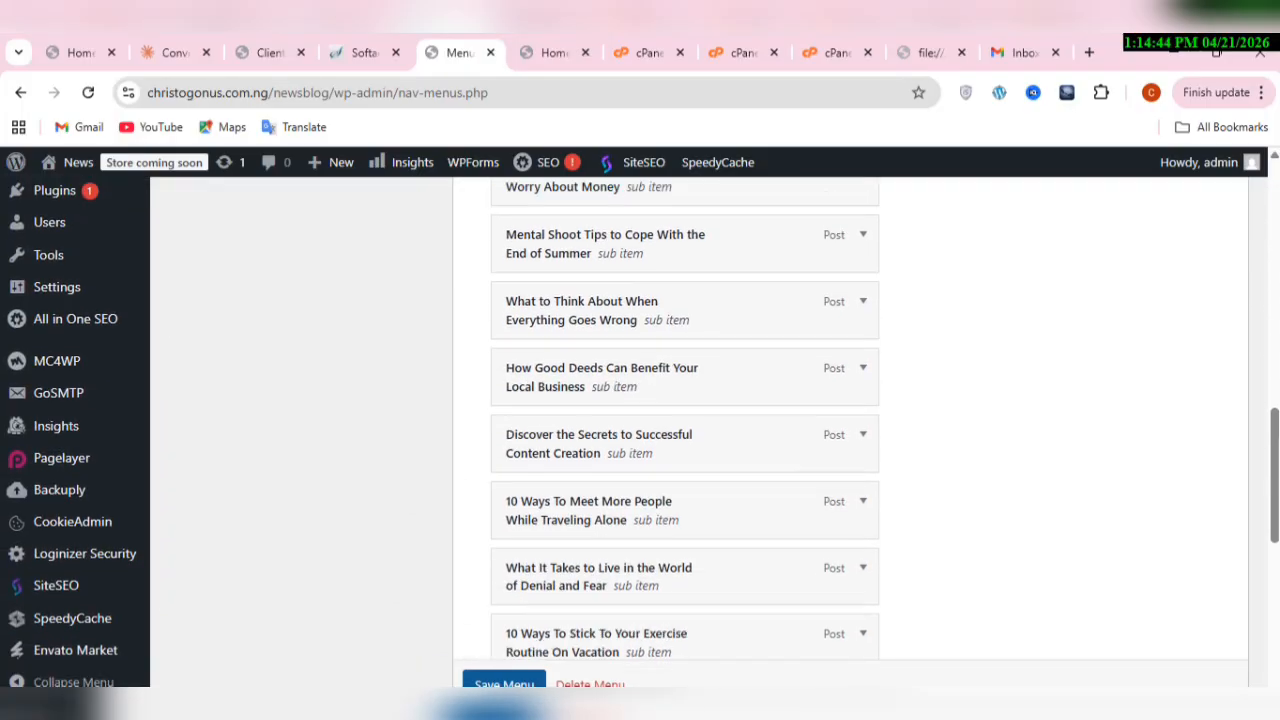
{"action": "scroll", "coordinate": [700, 430], "scroll_direction": "down", "scroll_amount": 2}
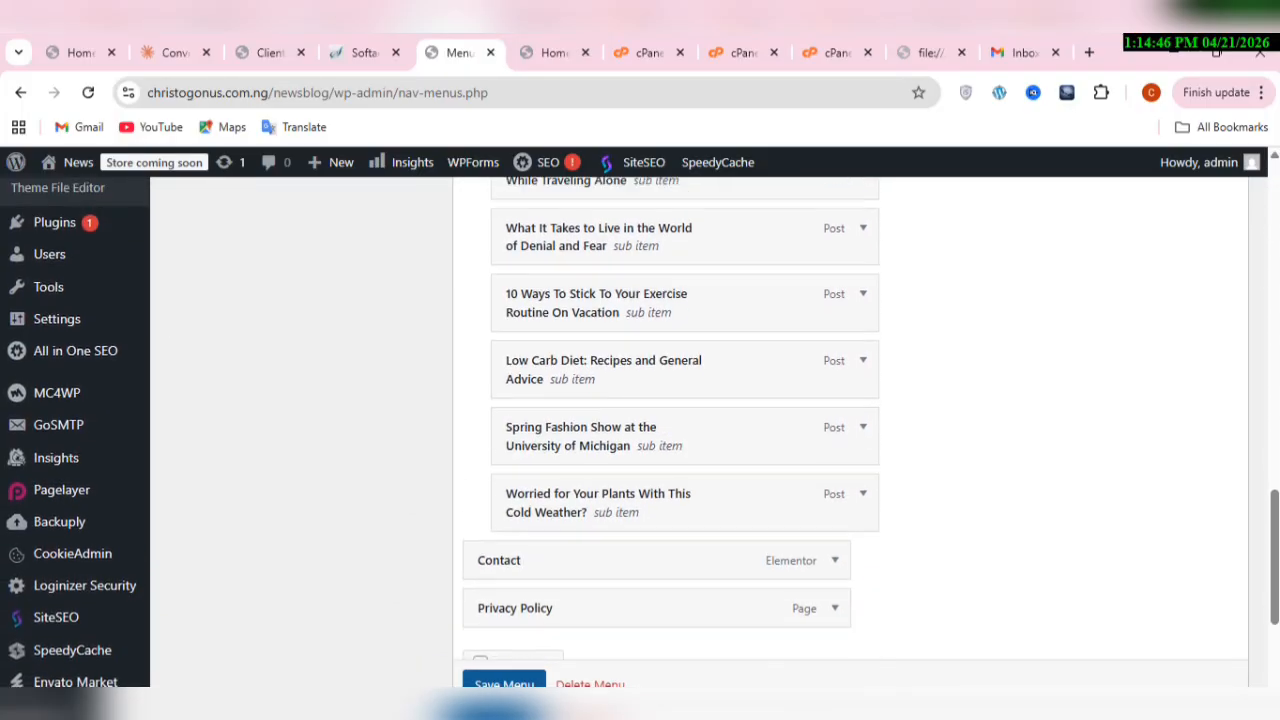
{"action": "scroll", "coordinate": [700, 430], "scroll_direction": "up", "scroll_amount": 15}
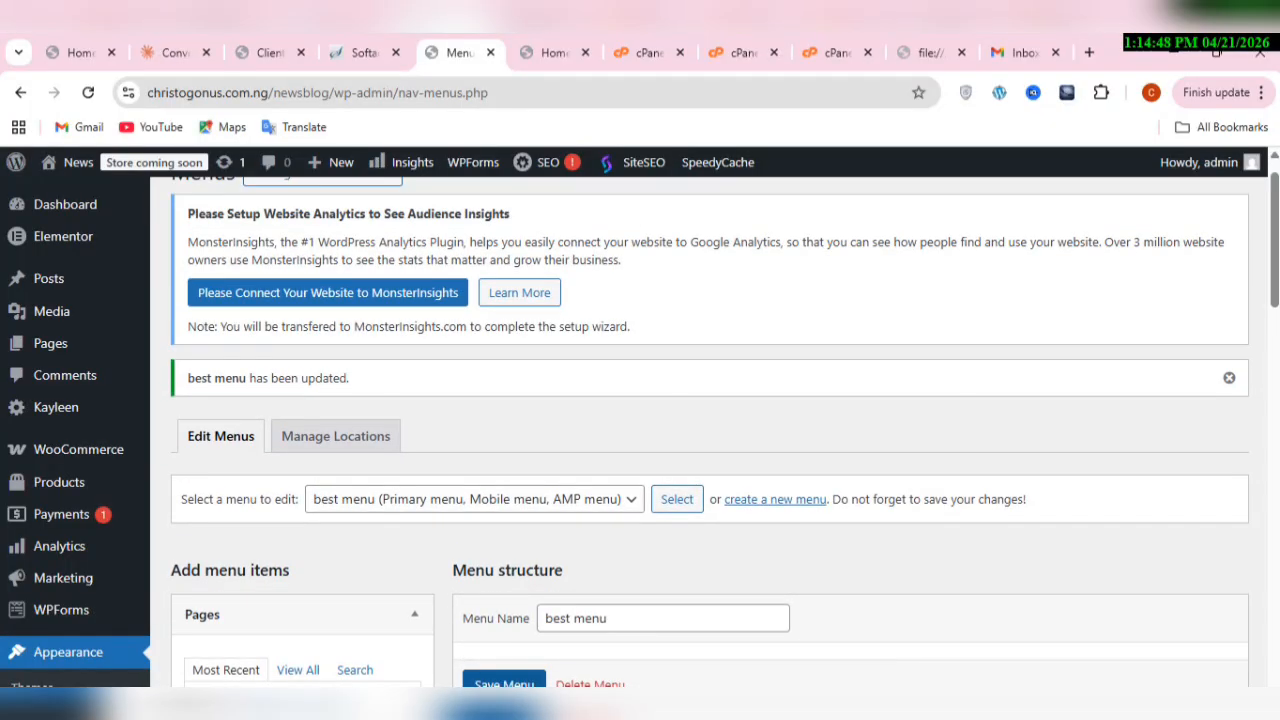
Step: Open the Blog Layout 1 posts page from the page list, rename it as Blog and save it
{"action": "mouse_move", "coordinate": [77, 355]}
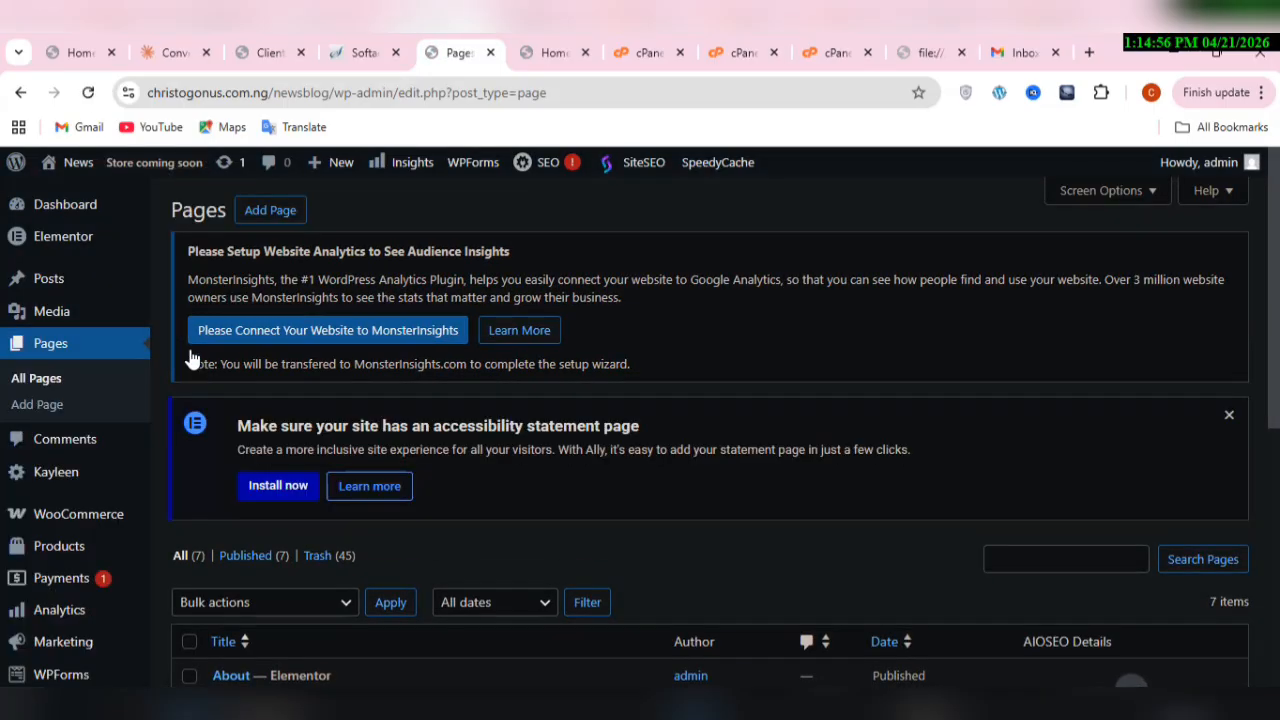
{"action": "scroll", "coordinate": [192, 358], "scroll_direction": "down", "scroll_amount": 6}
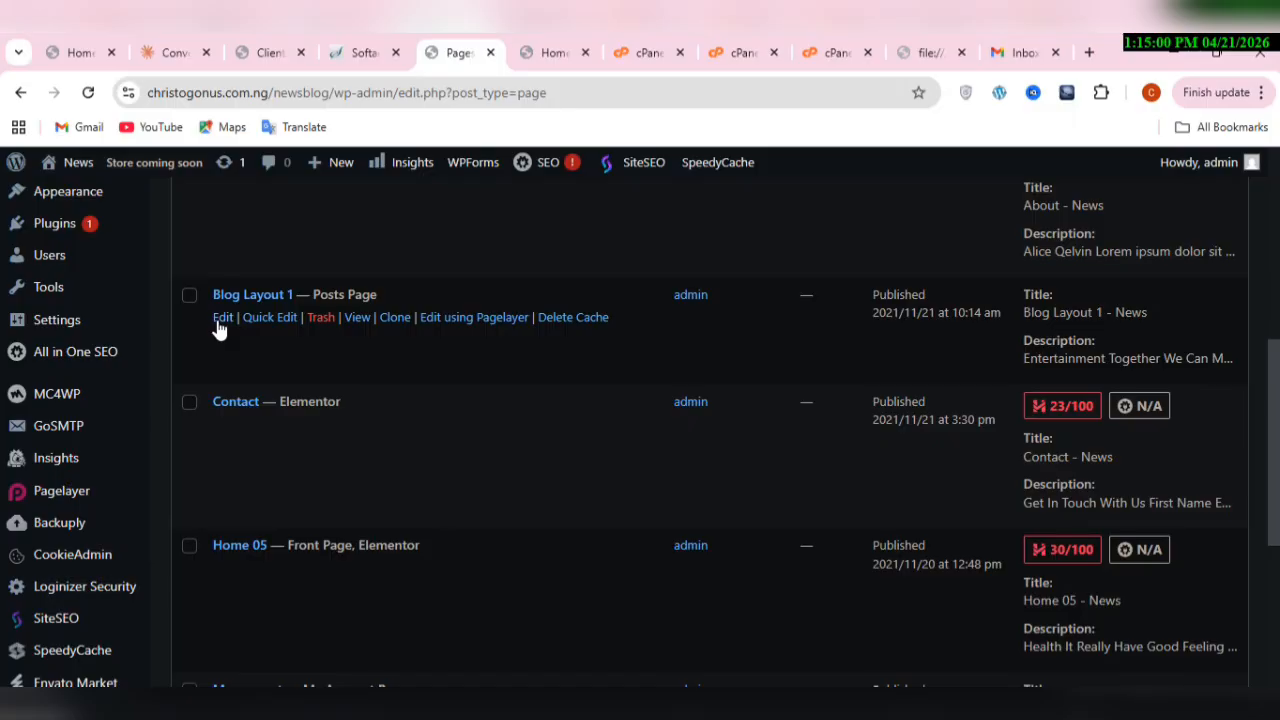
{"action": "left_click", "coordinate": [217, 321]}
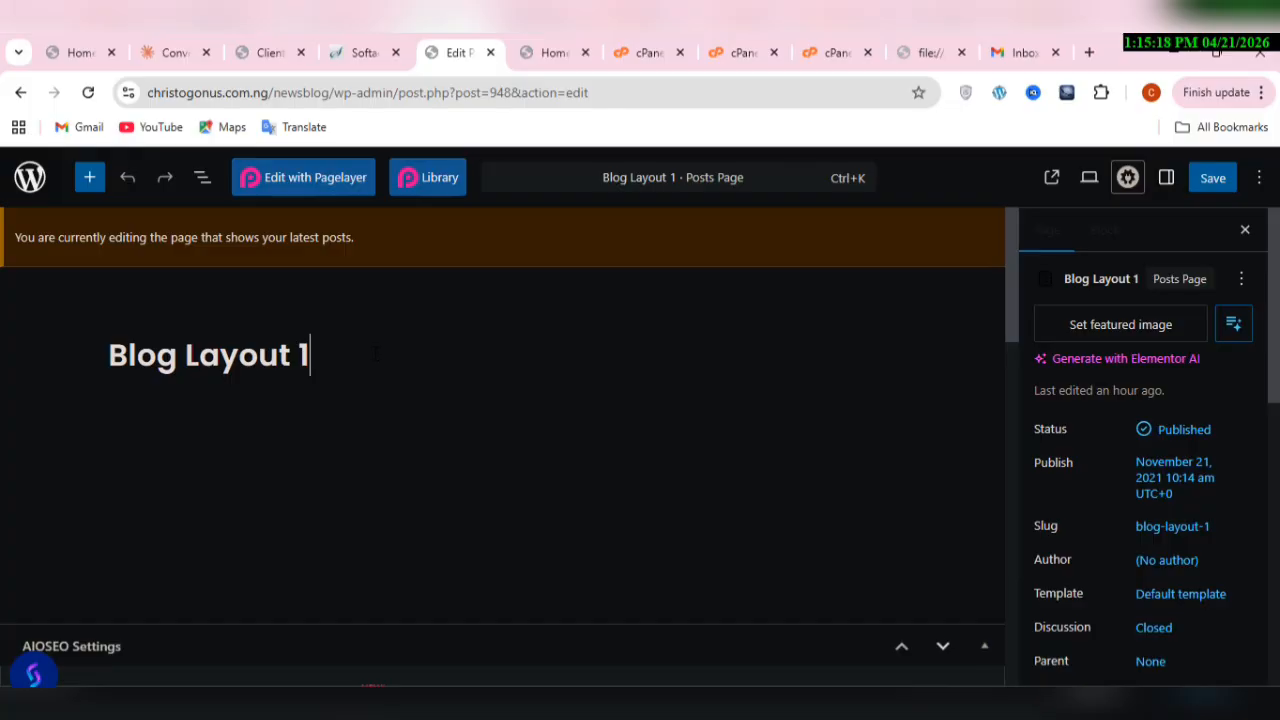
{"action": "key", "text": "BackSpace"}
{"action": "key", "text": "BackSpace"}
{"action": "key", "text": "BackSpace"}
{"action": "key", "text": "BackSpace"}
{"action": "key", "text": "BackSpace"}
{"action": "key", "text": "BackSpace"}
{"action": "key", "text": "BackSpace"}
{"action": "key", "text": "BackSpace"}
{"action": "key", "text": "BackSpace"}
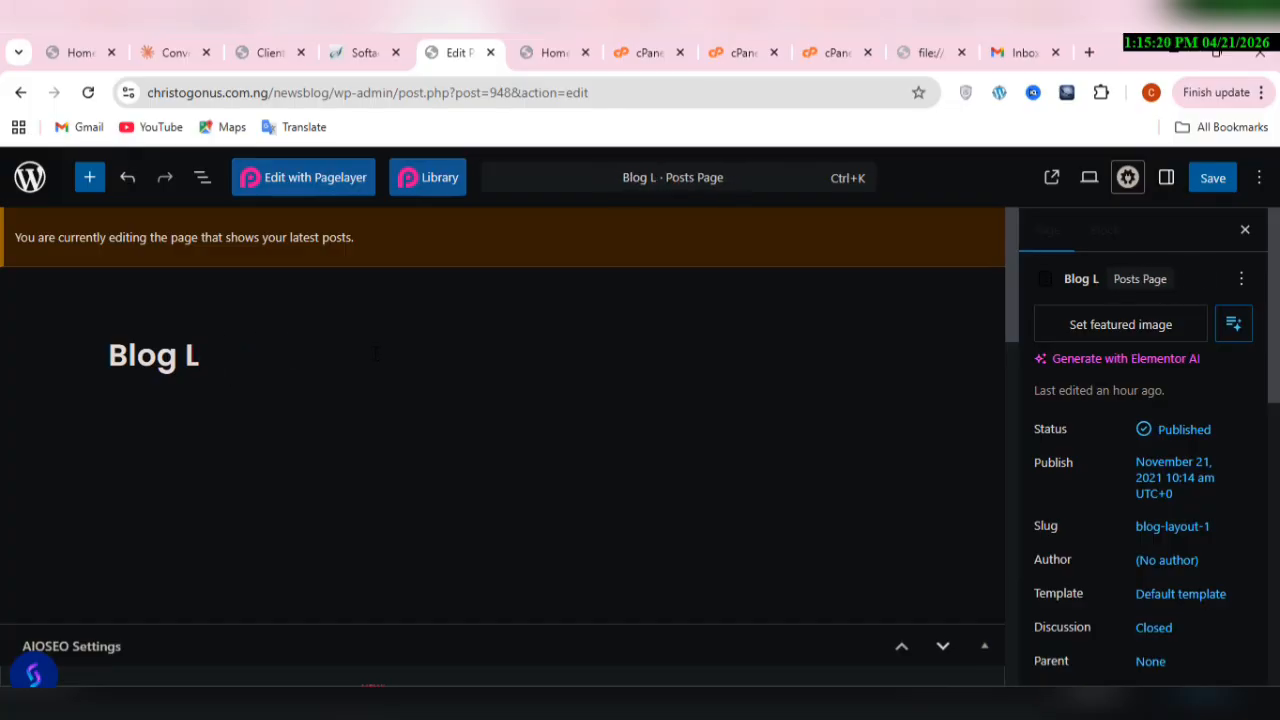
{"action": "left_click", "coordinate": [1215, 178]}
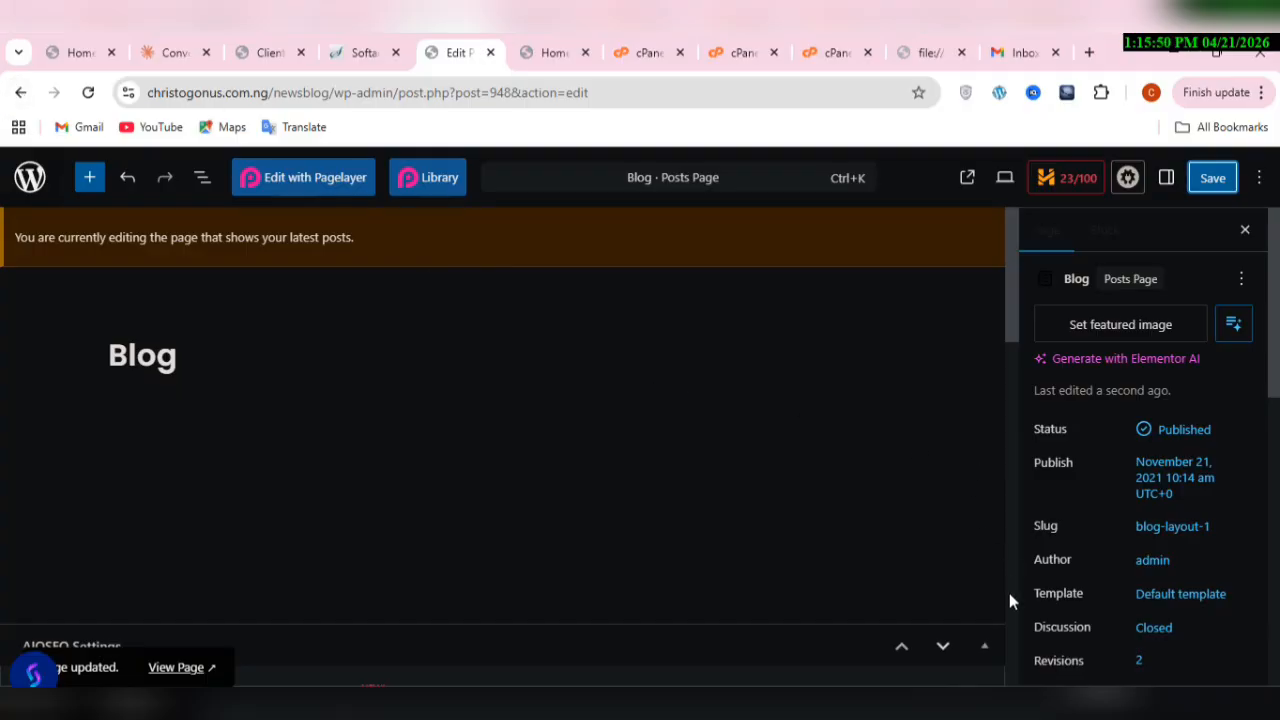
Step: Return to the page list, rename the Home 05 front page as Home and save it
{"action": "left_click", "coordinate": [18, 92]}
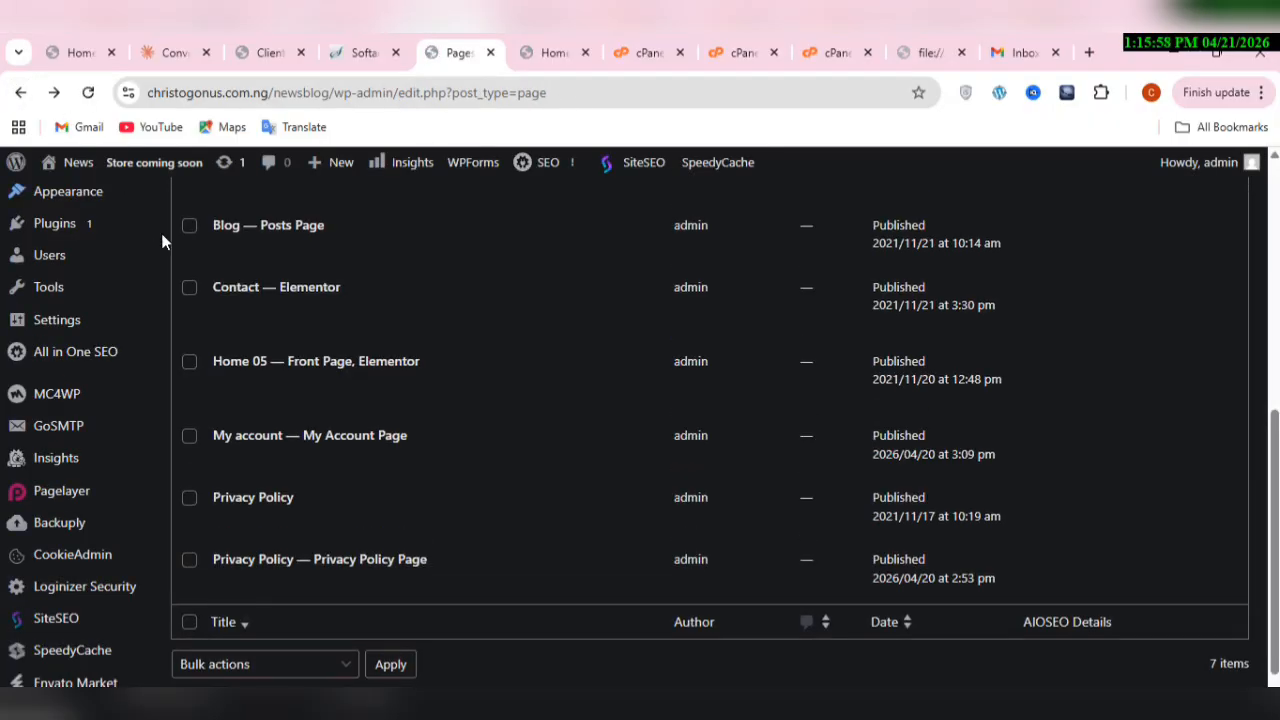
{"action": "mouse_move", "coordinate": [238, 380]}
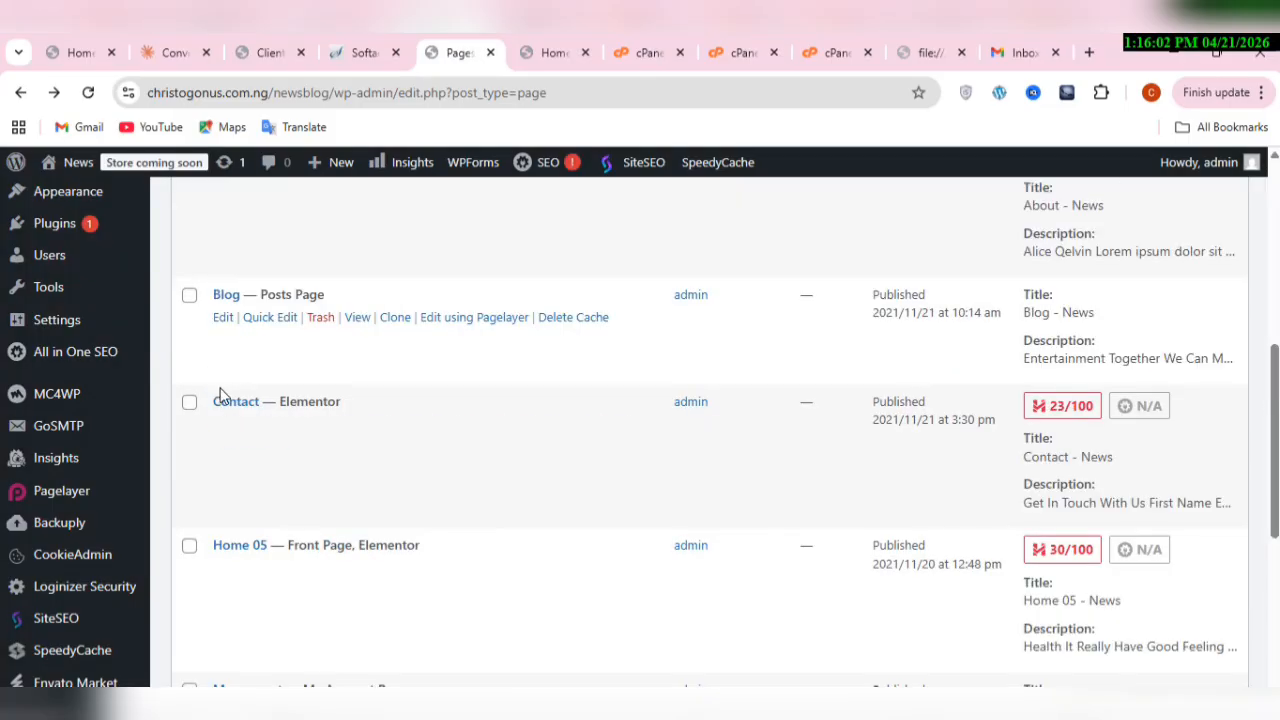
{"action": "left_click", "coordinate": [222, 569]}
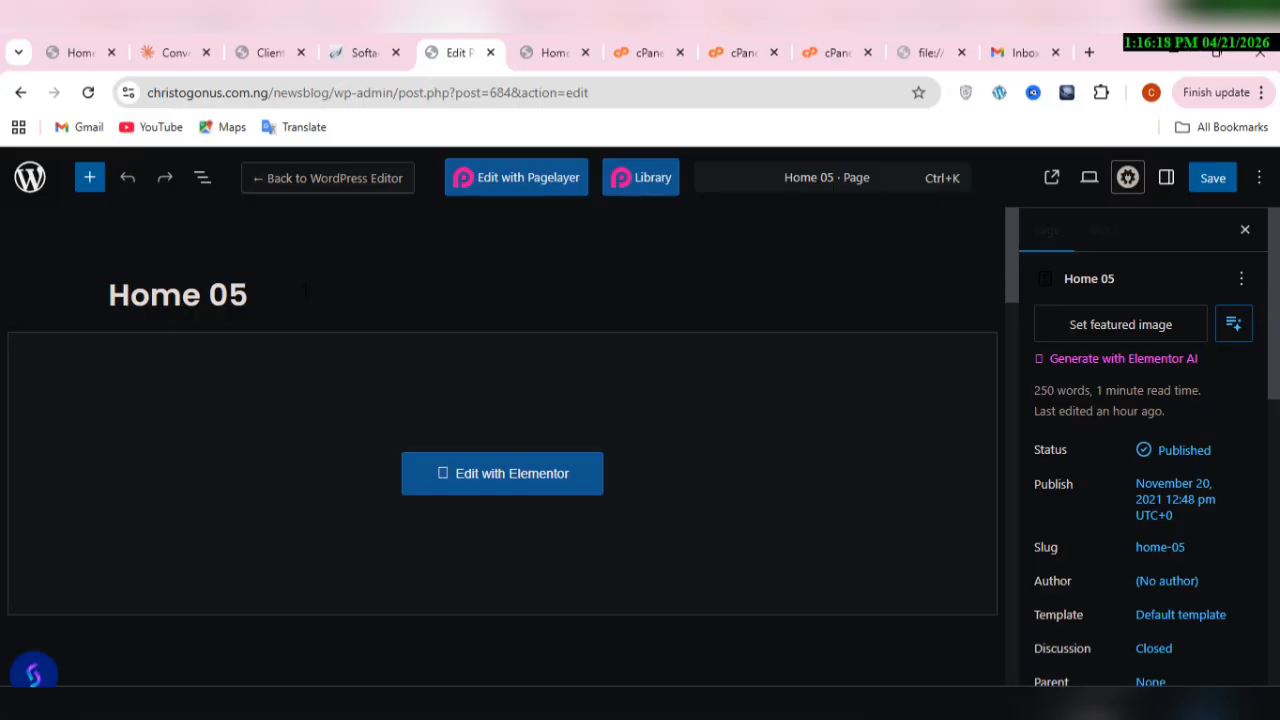
{"action": "key", "text": "BackSpace"}
{"action": "key", "text": "BackSpace"}
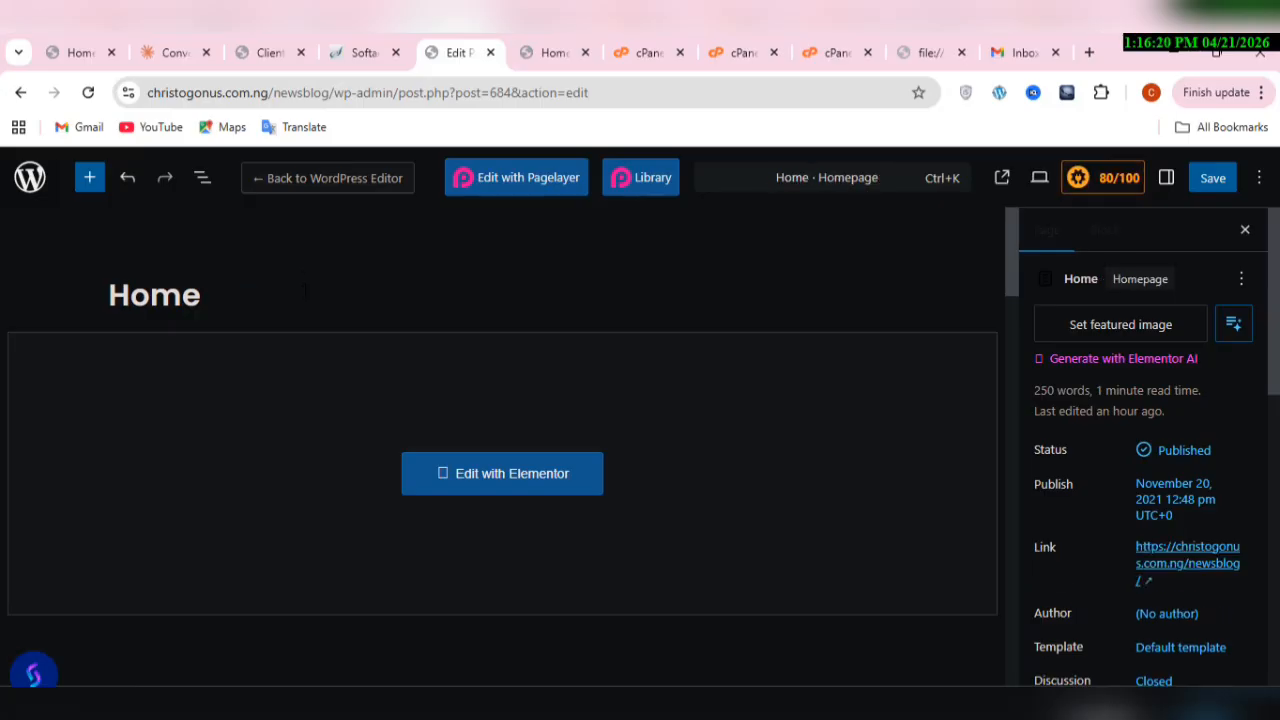
{"action": "left_click", "coordinate": [1205, 179]}
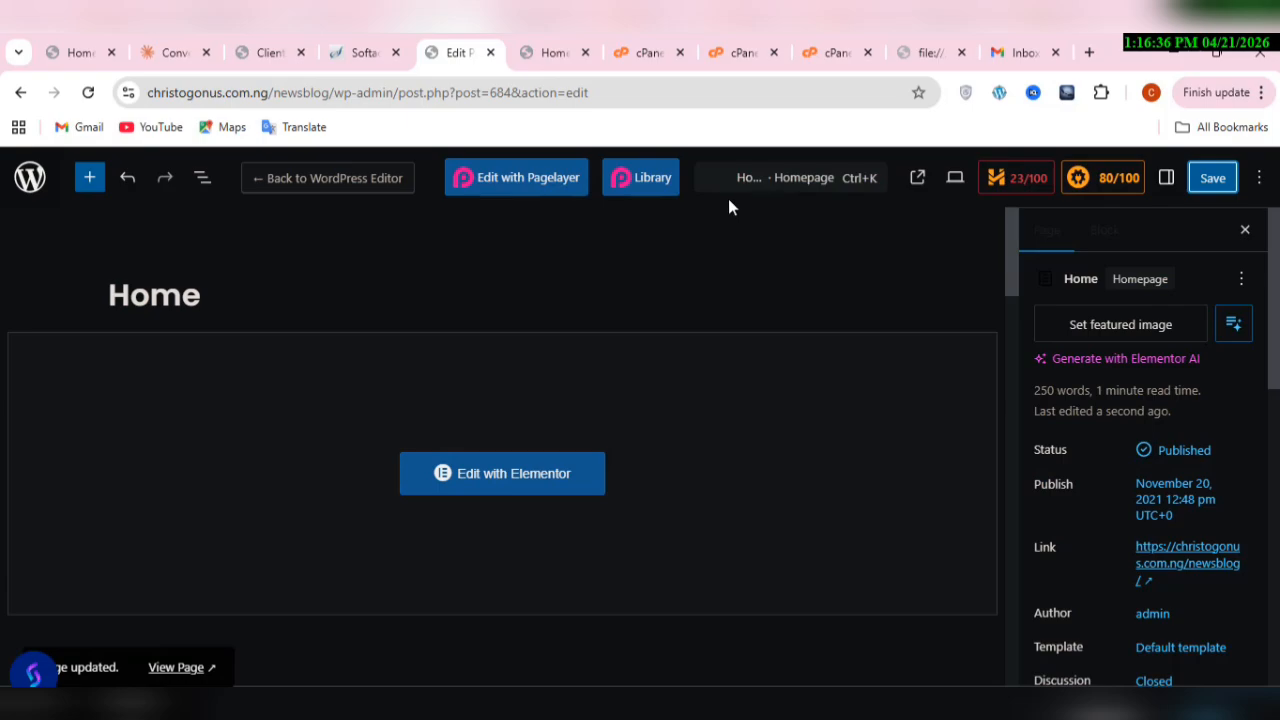
Step: Reload the live home page and check its navigation items and the Blog submenu
{"action": "left_click", "coordinate": [556, 60]}
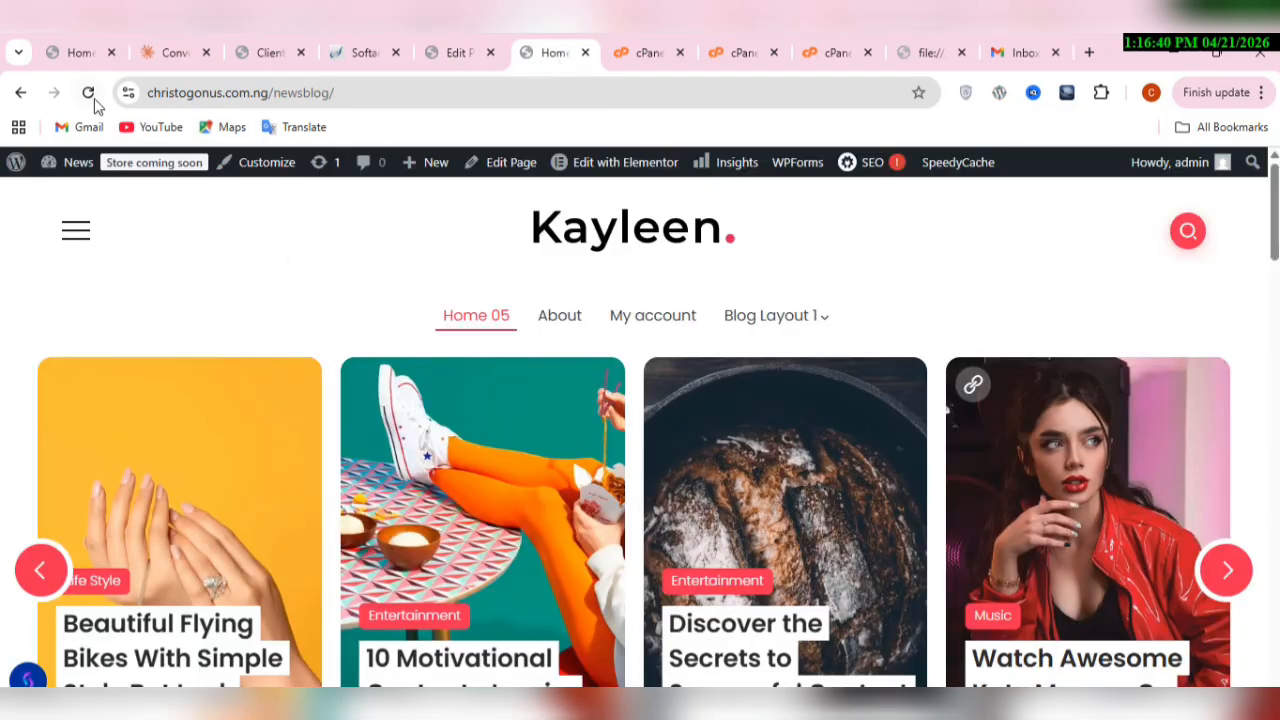
{"action": "left_click", "coordinate": [88, 93]}
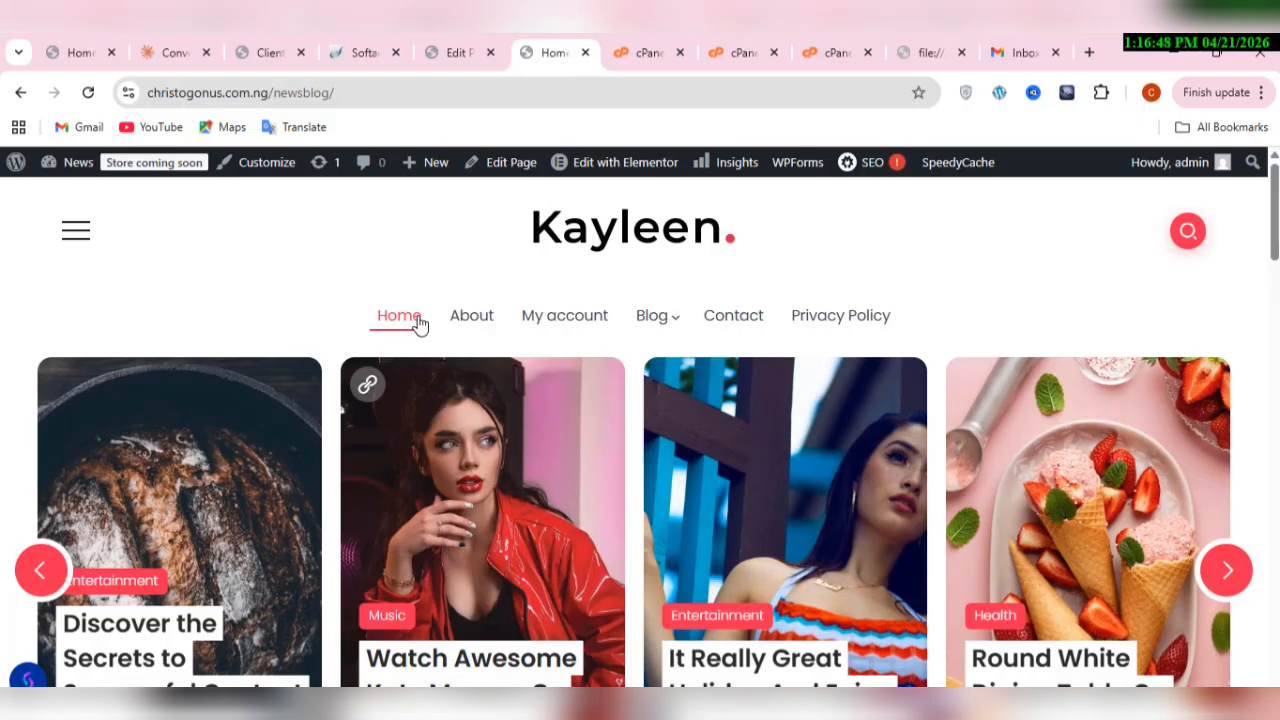
{"action": "mouse_move", "coordinate": [674, 337]}
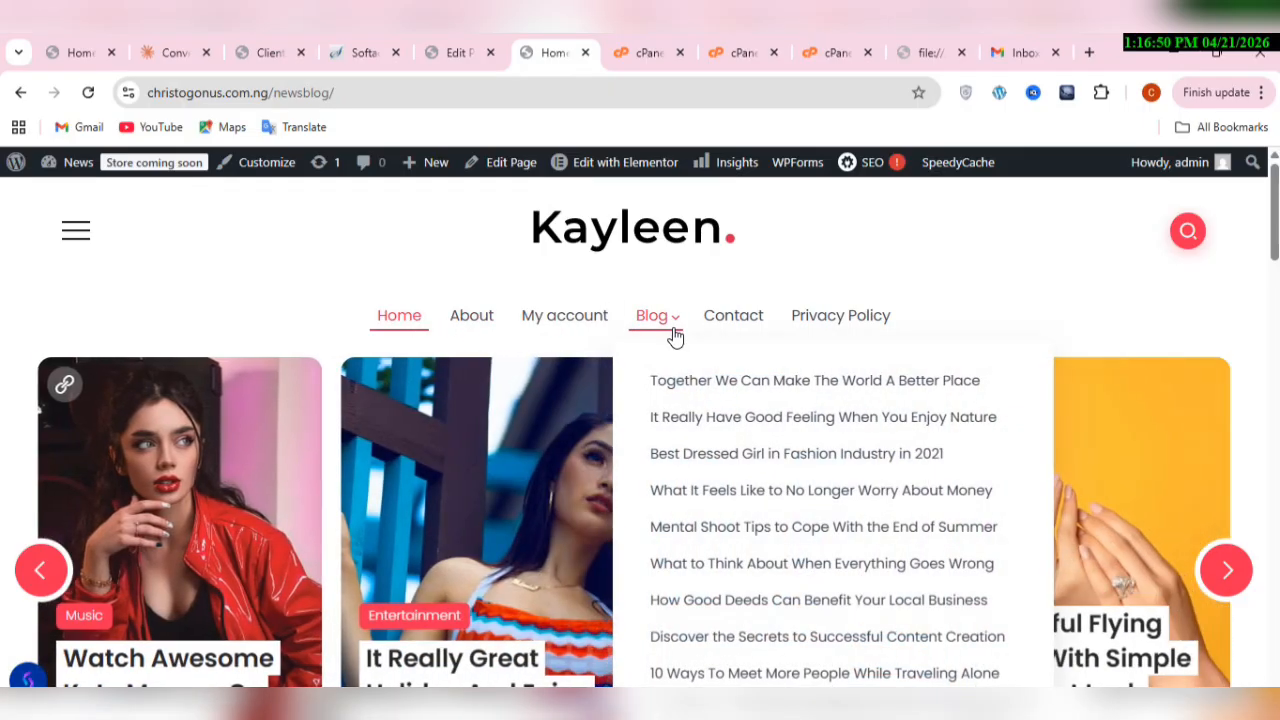
Step: Return to the site administration, open the Kayleen theme settings and look through the General section
{"action": "left_click", "coordinate": [456, 40]}
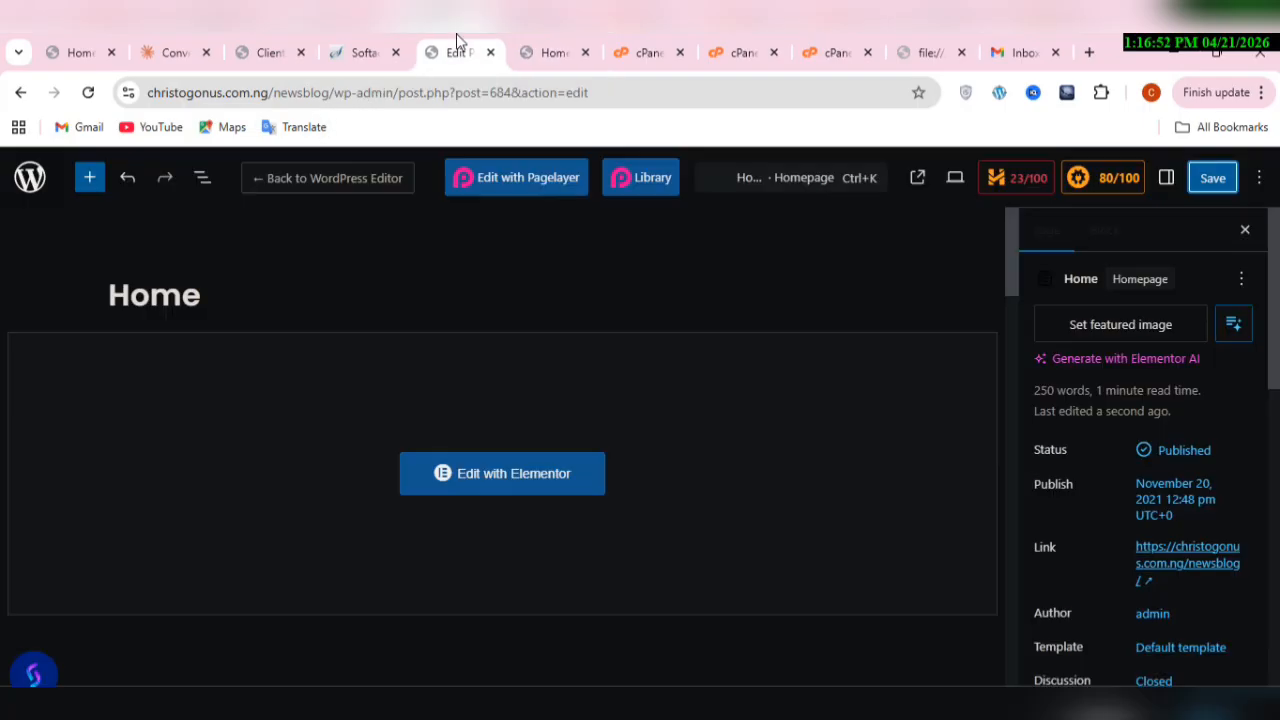
{"action": "left_click", "coordinate": [21, 95]}
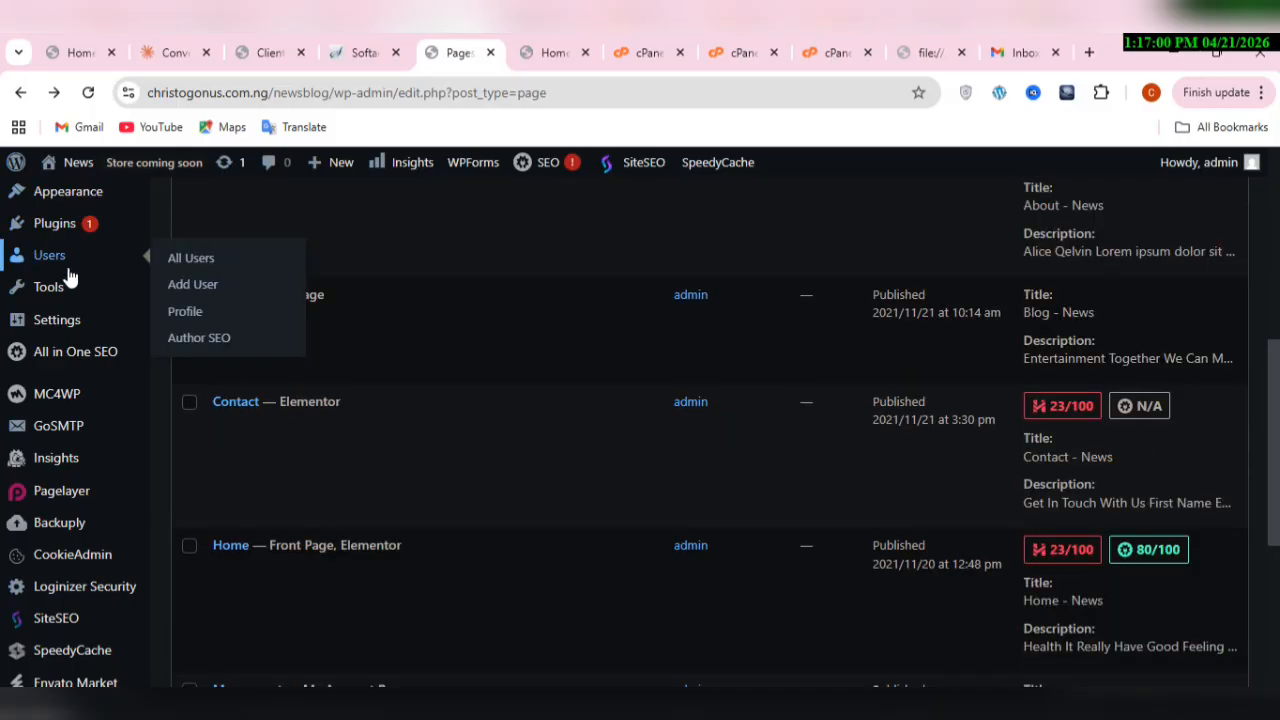
{"action": "scroll", "coordinate": [83, 326], "scroll_direction": "up", "scroll_amount": 1}
{"action": "scroll", "coordinate": [83, 326], "scroll_direction": "up", "scroll_amount": 3}
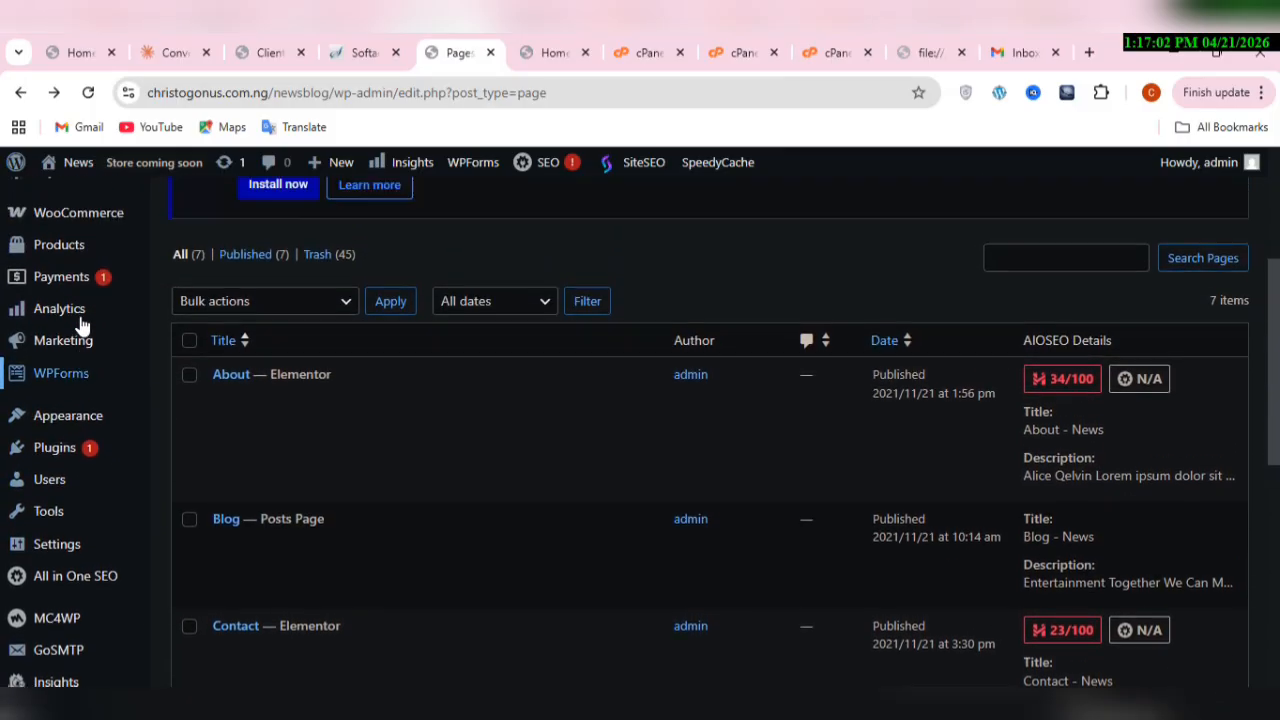
{"action": "scroll", "coordinate": [83, 326], "scroll_direction": "up", "scroll_amount": 1}
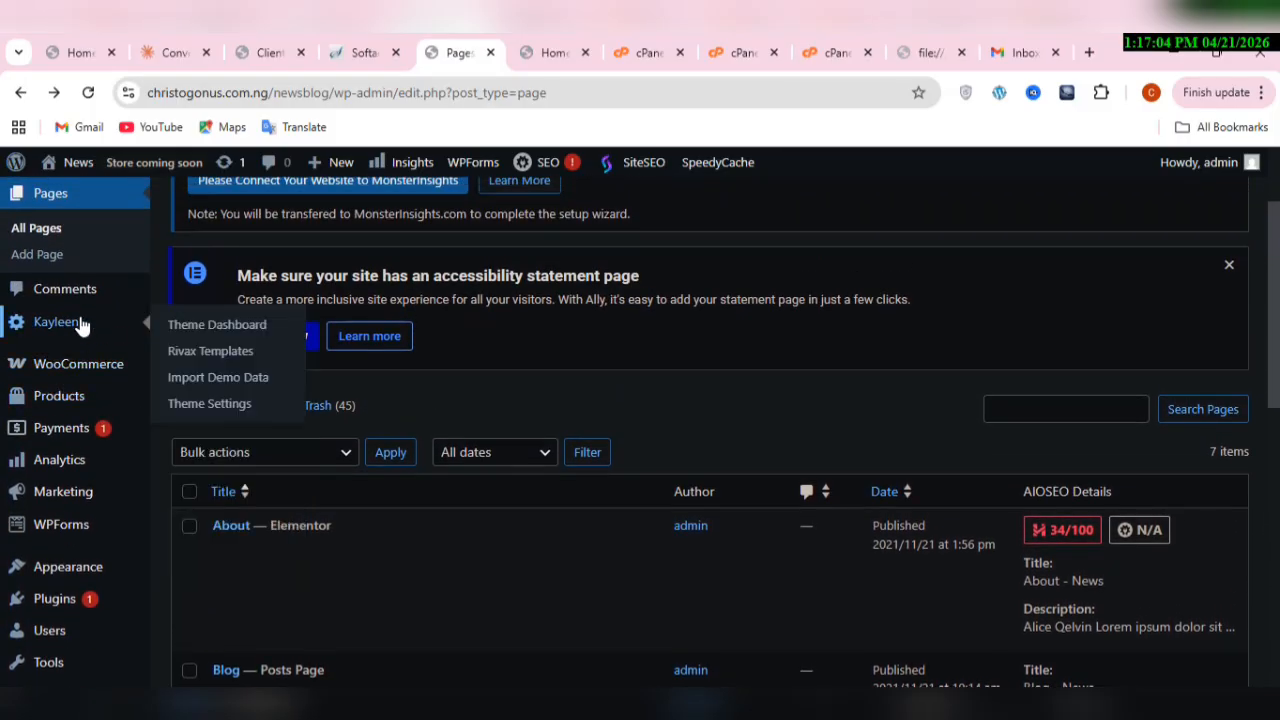
{"action": "left_click", "coordinate": [237, 412]}
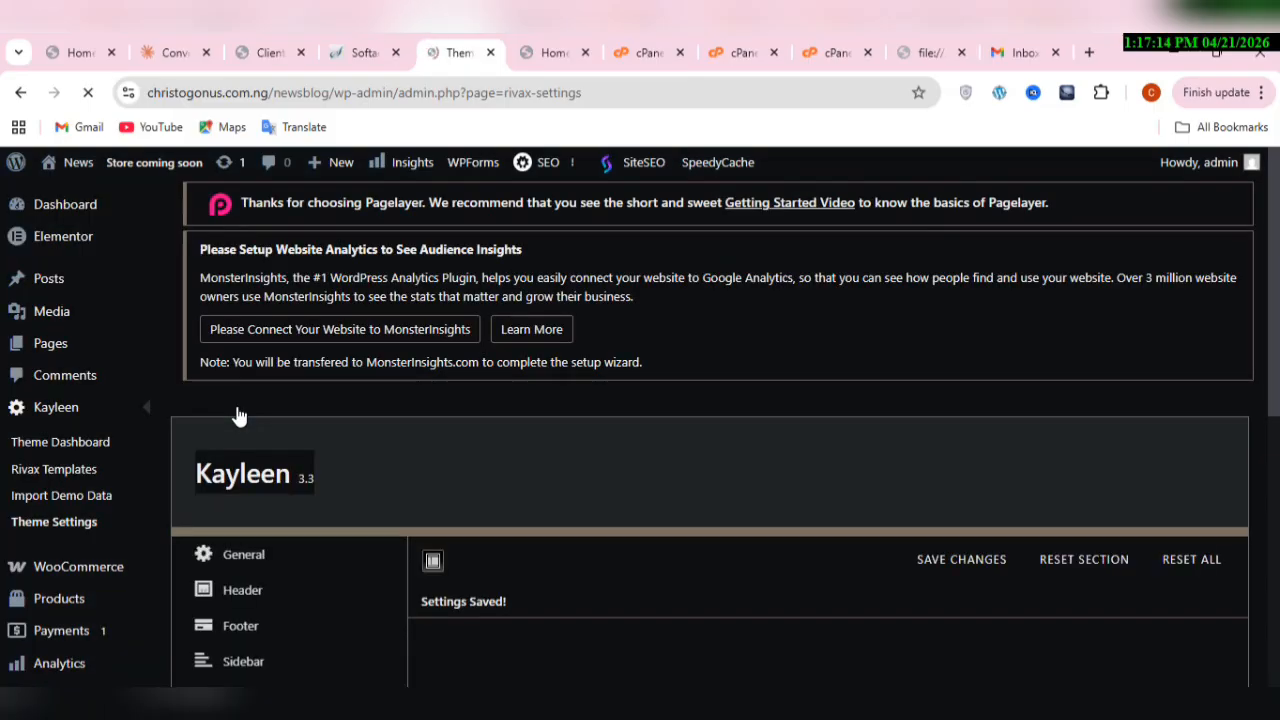
{"action": "scroll", "coordinate": [237, 415], "scroll_direction": "down", "scroll_amount": 2}
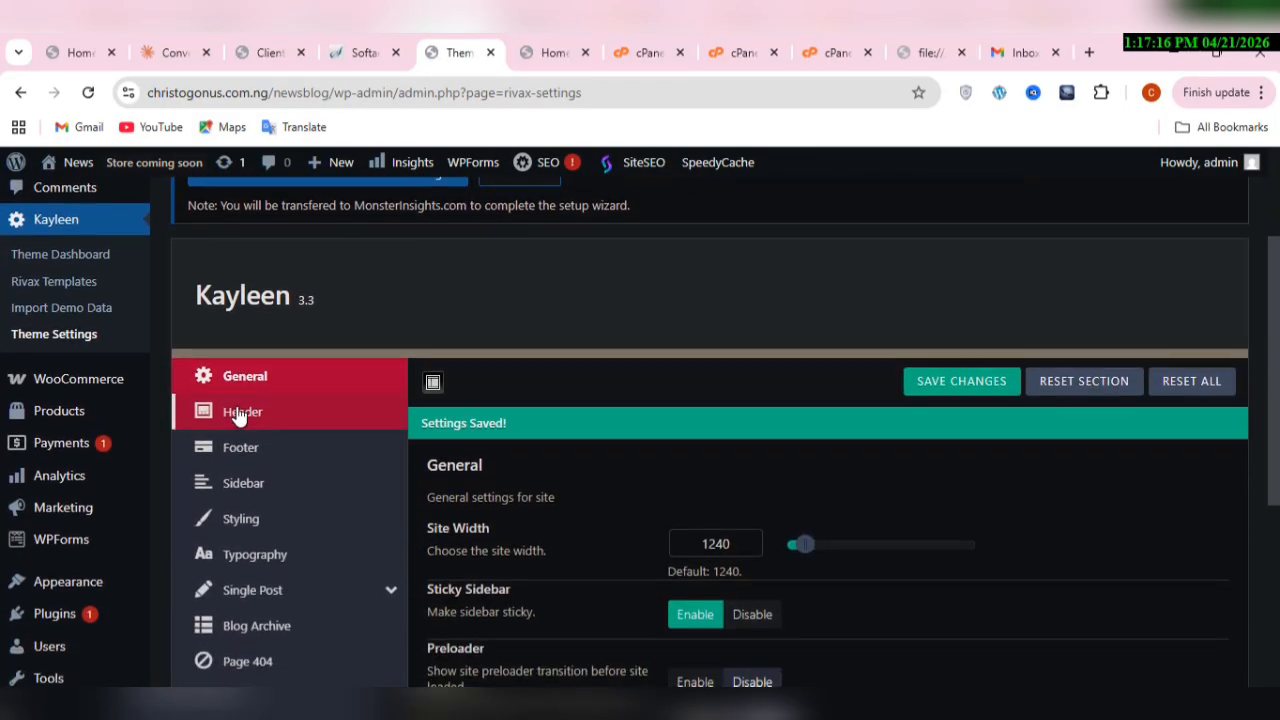
{"action": "scroll", "coordinate": [237, 415], "scroll_direction": "down", "scroll_amount": 2}
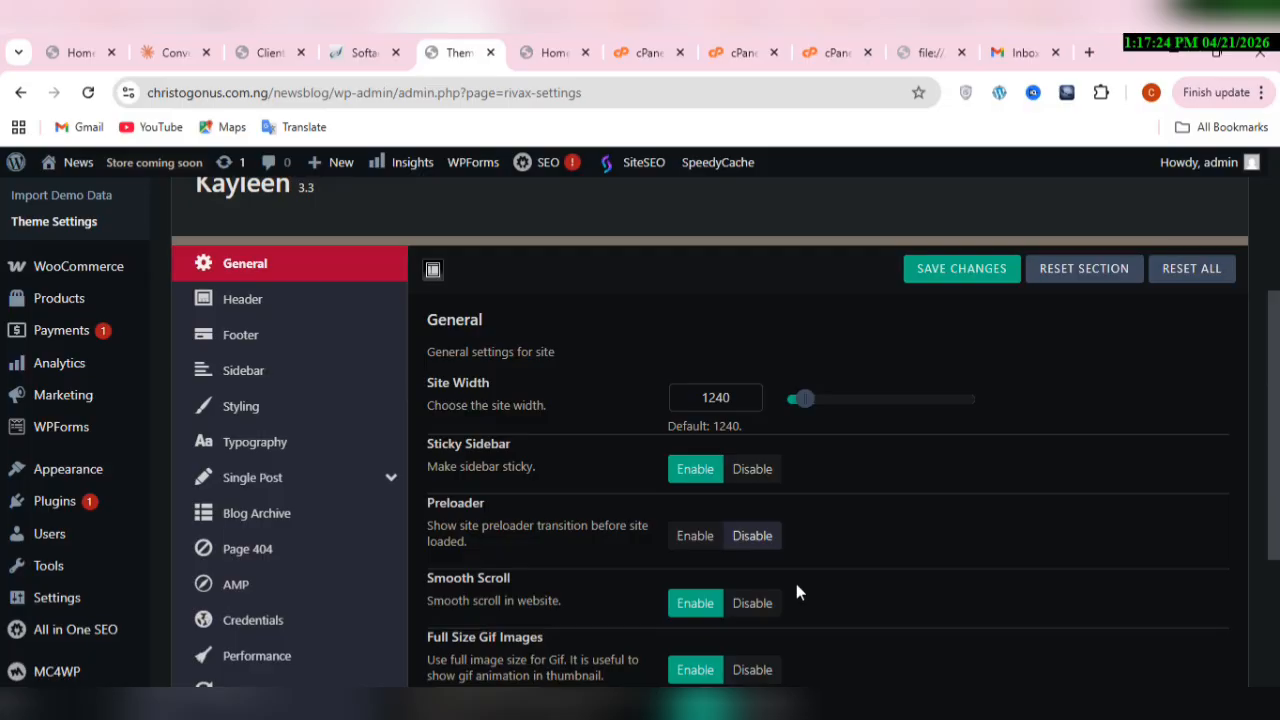
{"action": "mouse_move", "coordinate": [980, 704]}
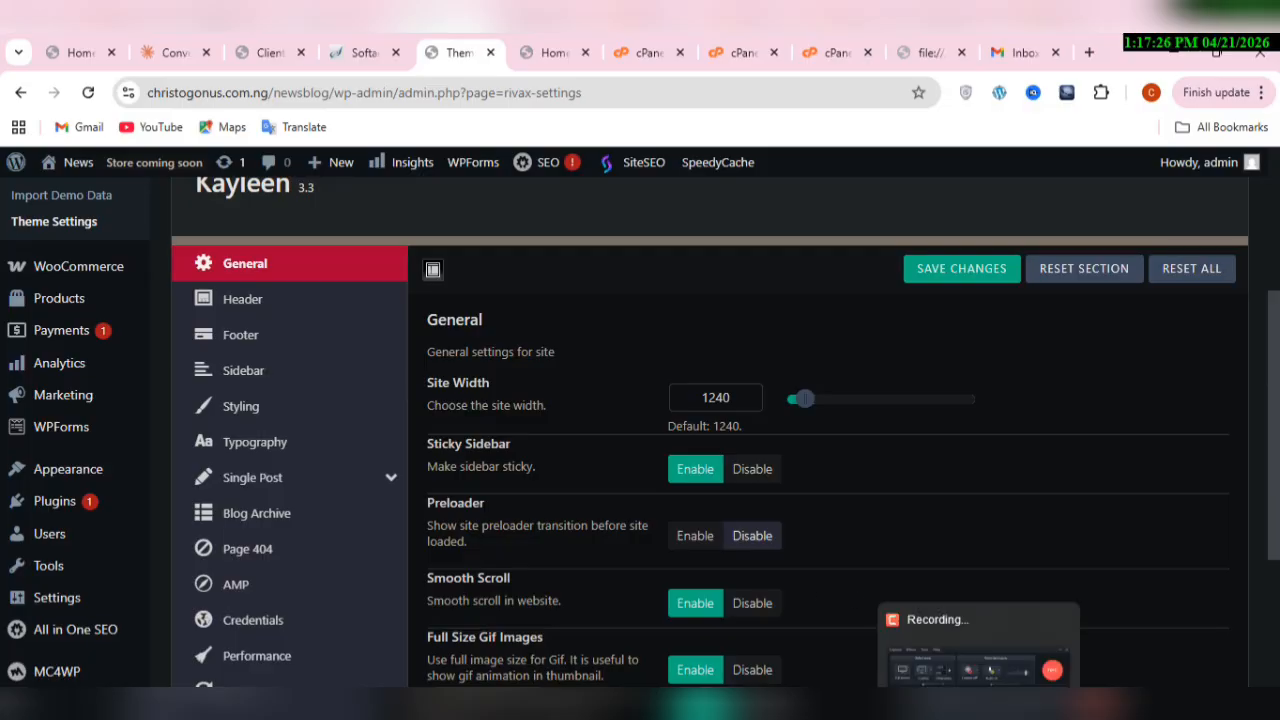